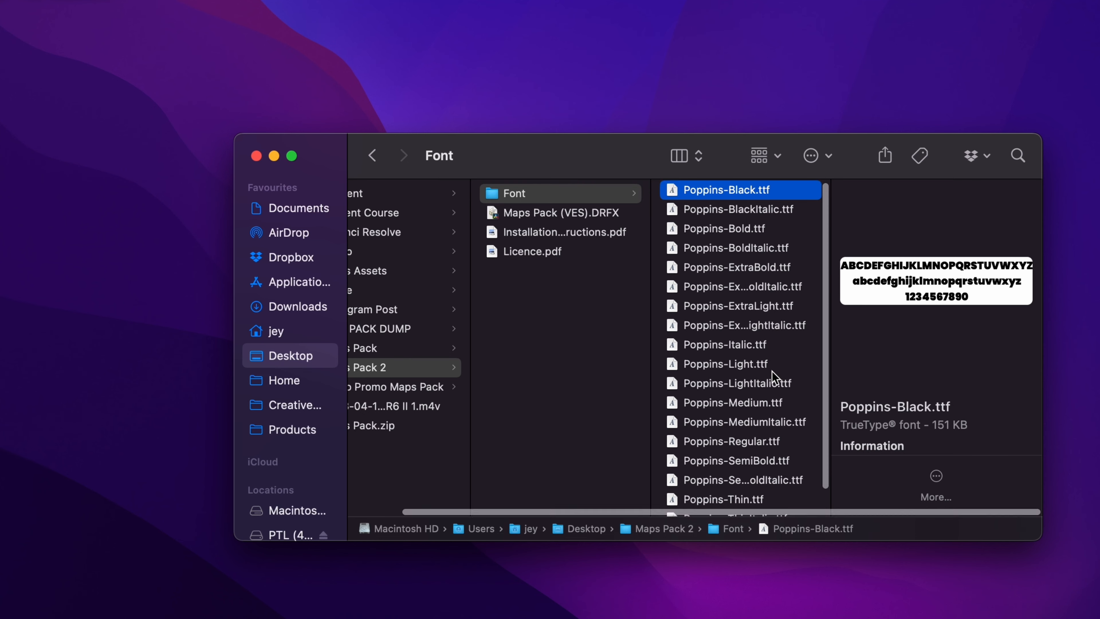
Select all 18 Poppins font files in the Font folder
{"action": "scroll", "coordinate": [771, 371], "scroll_direction": "down", "scroll_amount": 1}
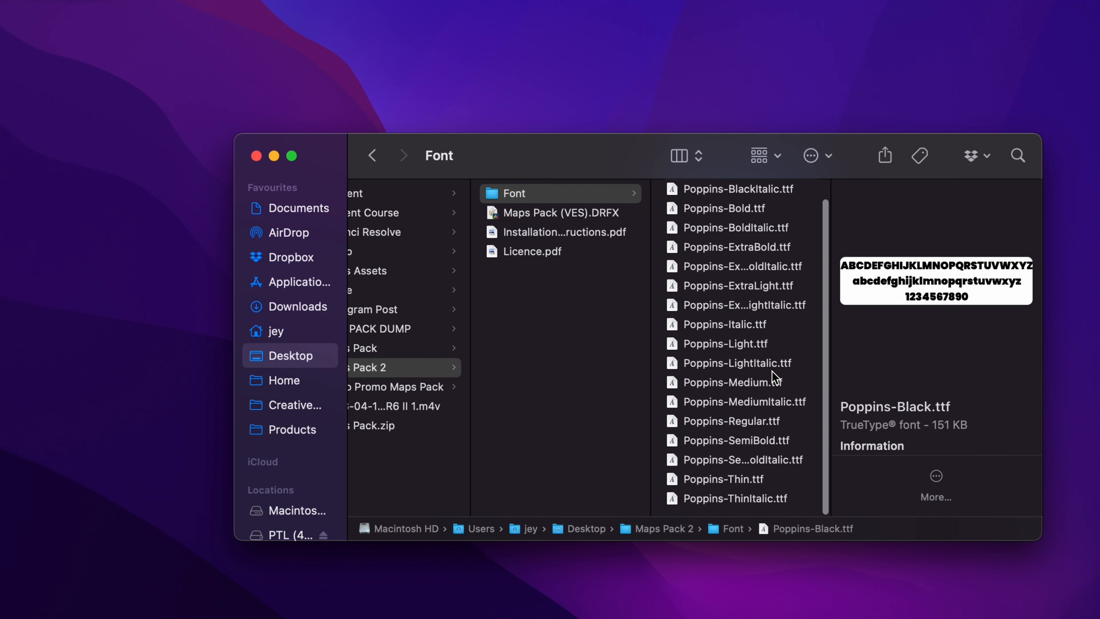
{"action": "left_click", "coordinate": [718, 500], "text": "shift"}
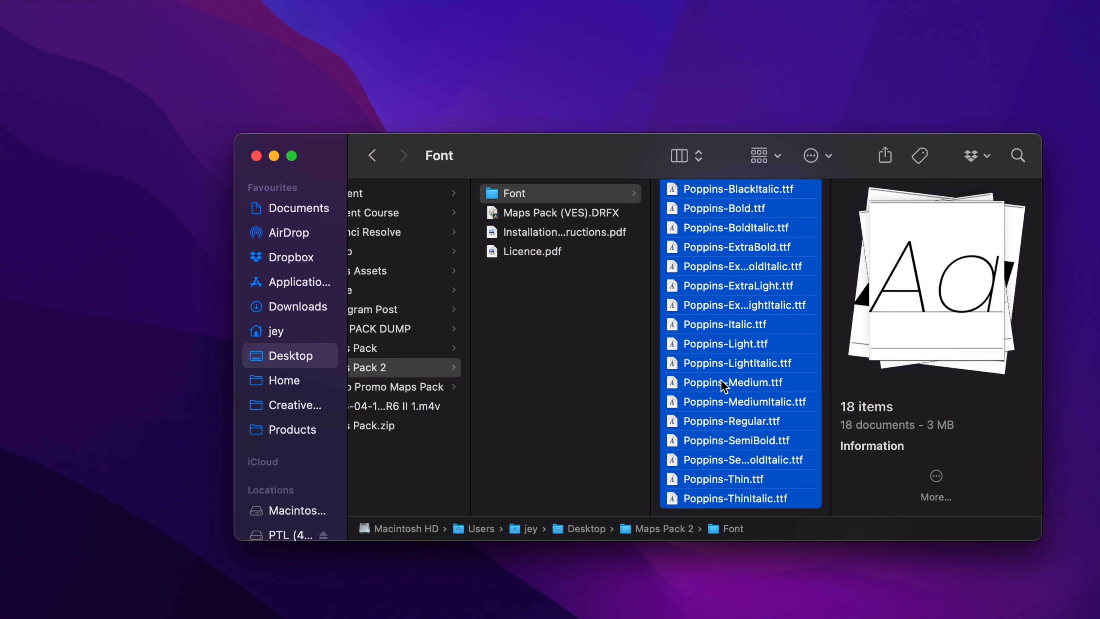
Install the Maps Pack (VES).DRFX template bundle, overwriting the existing bundle
{"action": "left_click", "coordinate": [592, 213]}
{"action": "double_click", "coordinate": [579, 211]}
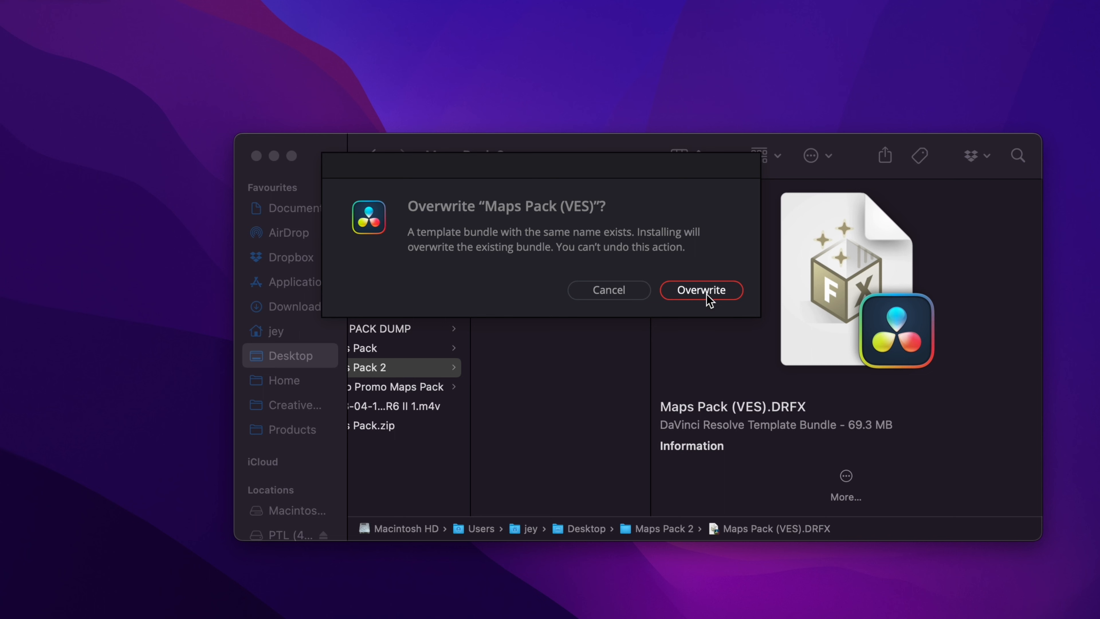
{"action": "left_click", "coordinate": [692, 294]}
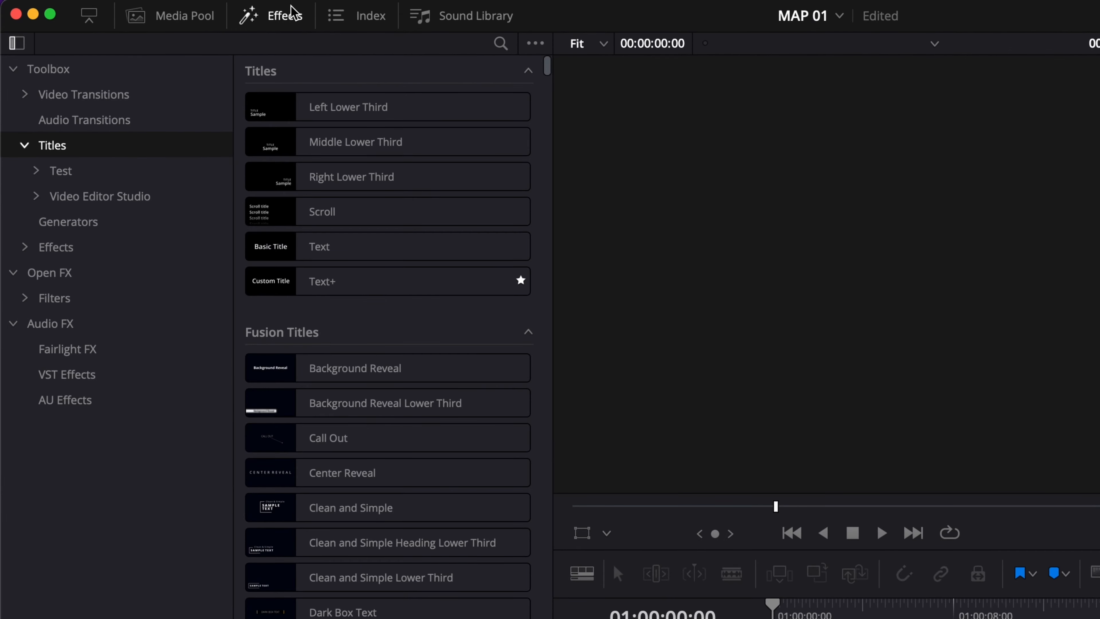
Browse each Maps Pack title category among the Video Editor Studio titles
{"action": "left_click", "coordinate": [35, 196]}
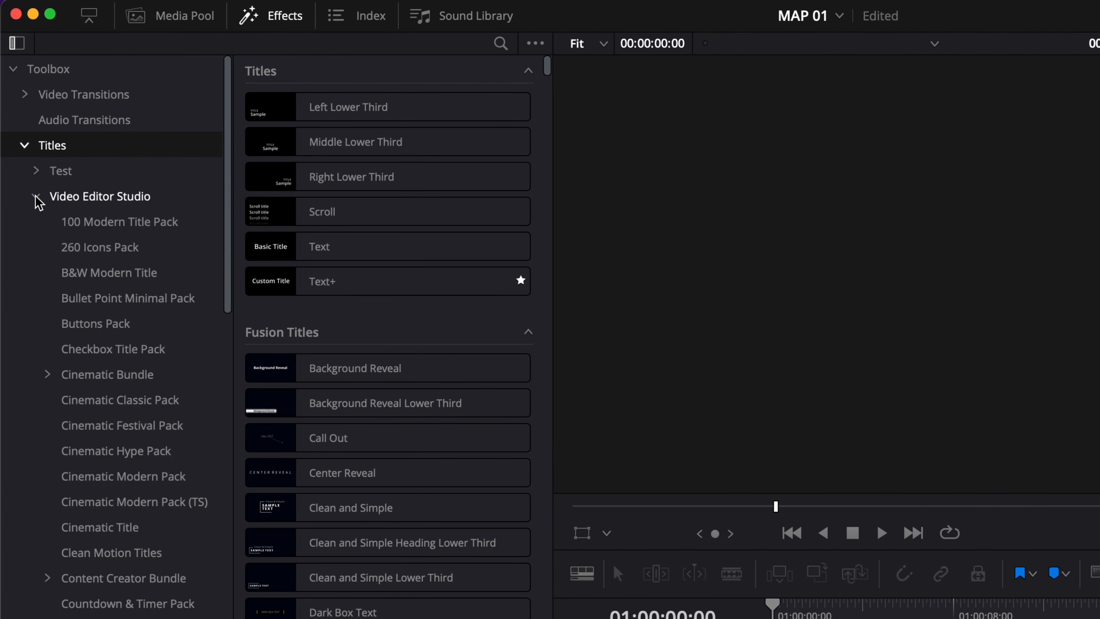
{"action": "scroll", "coordinate": [137, 486], "scroll_direction": "down", "scroll_amount": 10}
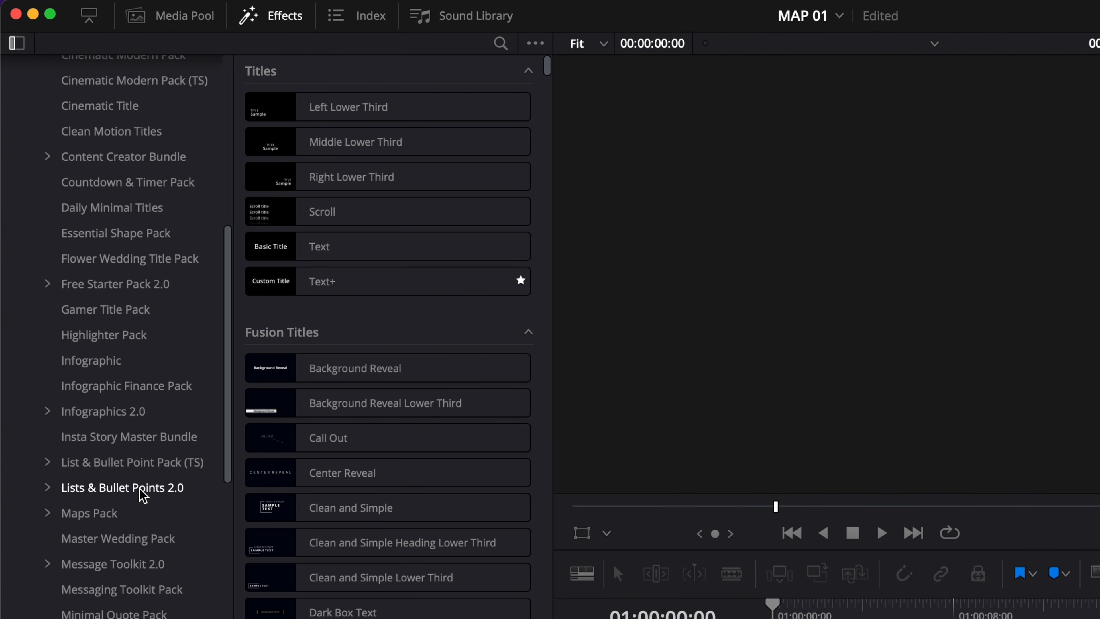
{"action": "left_click", "coordinate": [45, 514]}
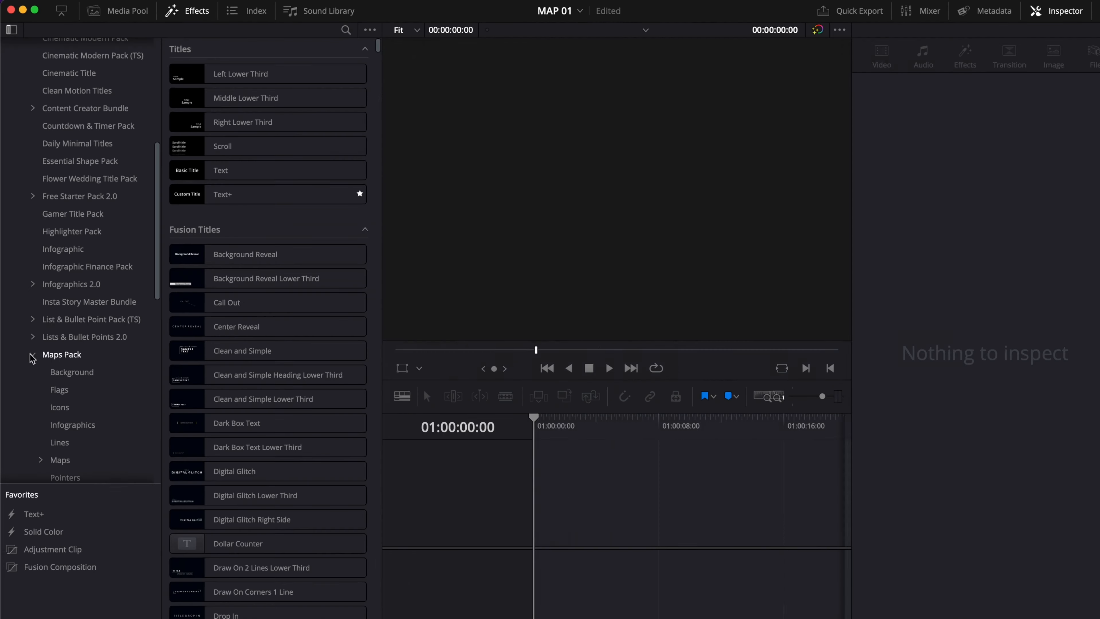
{"action": "scroll", "coordinate": [45, 518], "scroll_direction": "down", "scroll_amount": 5}
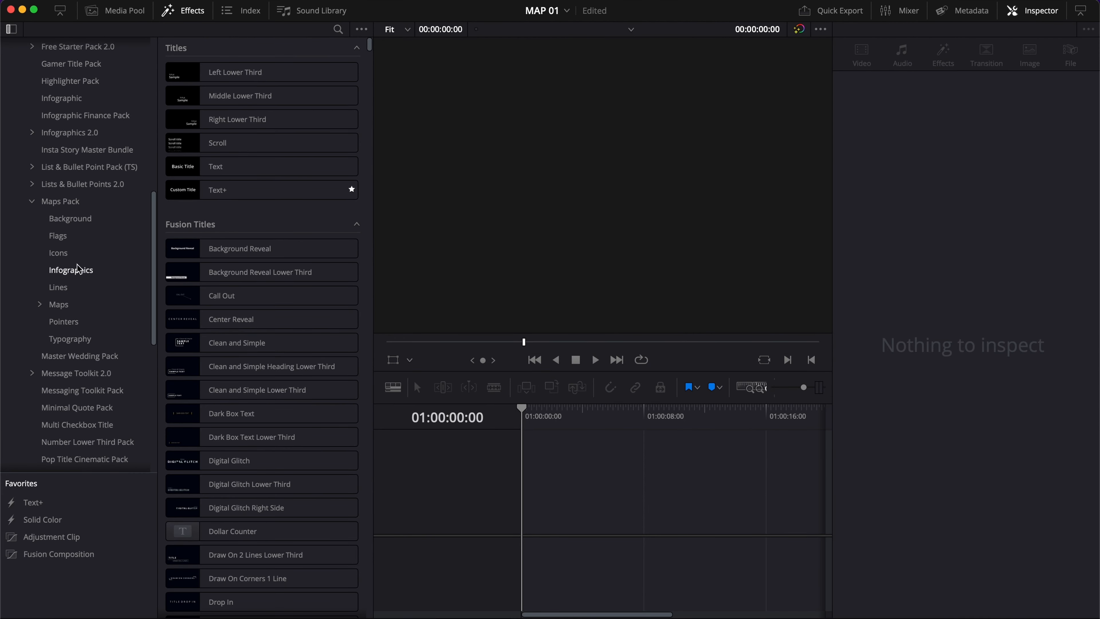
{"action": "left_click", "coordinate": [82, 221]}
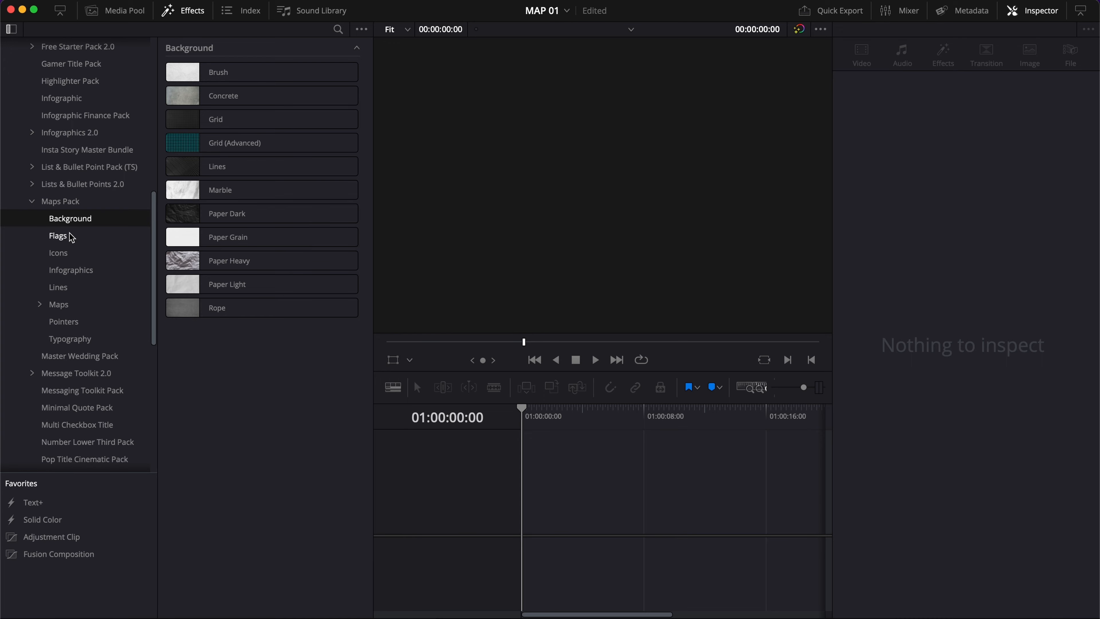
{"action": "left_click", "coordinate": [74, 237]}
{"action": "left_click", "coordinate": [68, 252]}
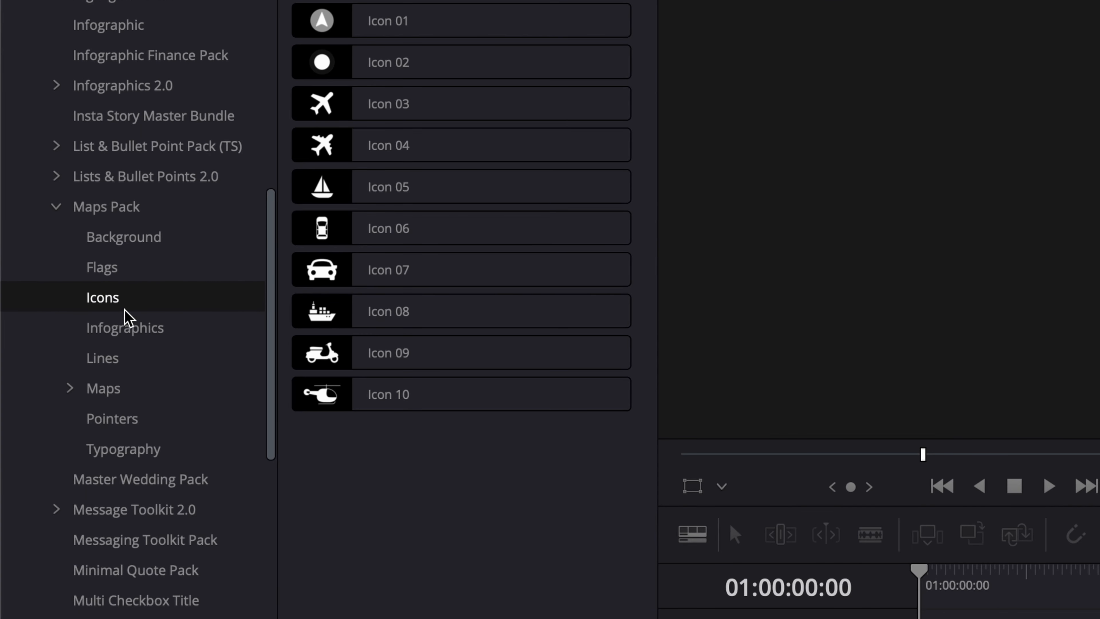
{"action": "left_click", "coordinate": [125, 320]}
{"action": "left_click", "coordinate": [122, 361]}
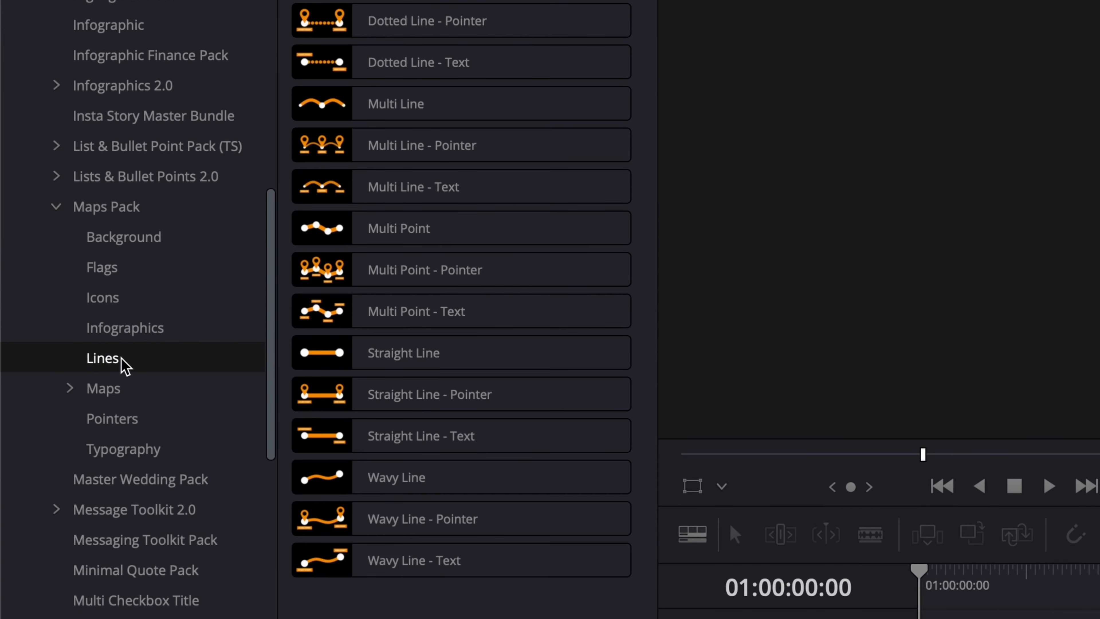
{"action": "left_click", "coordinate": [114, 387]}
{"action": "scroll", "coordinate": [389, 463], "scroll_direction": "down", "scroll_amount": 15}
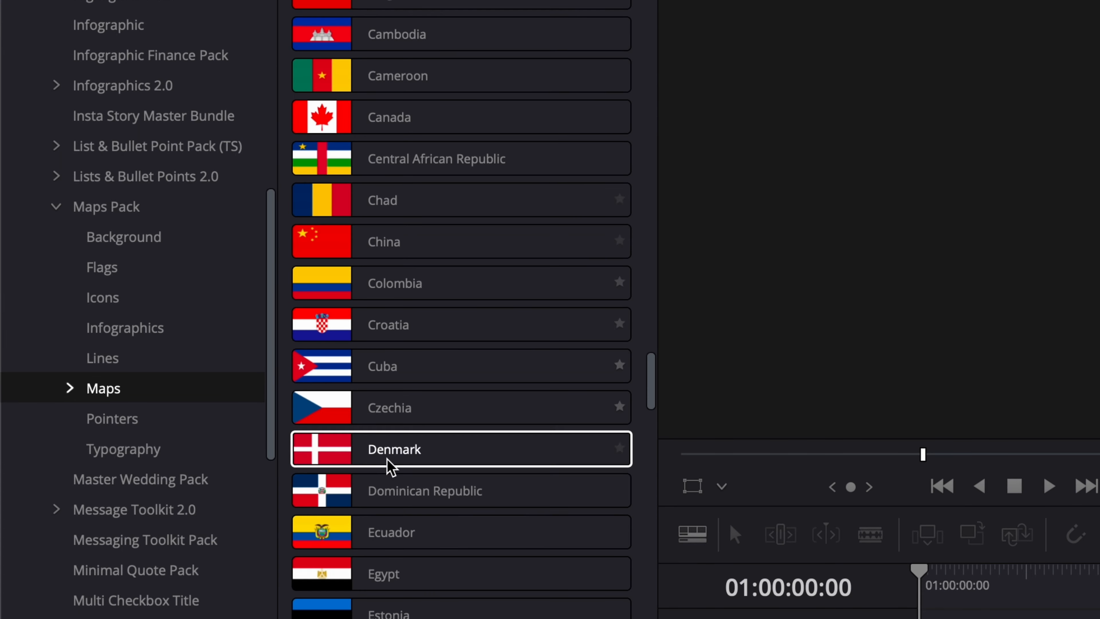
{"action": "left_click", "coordinate": [126, 428]}
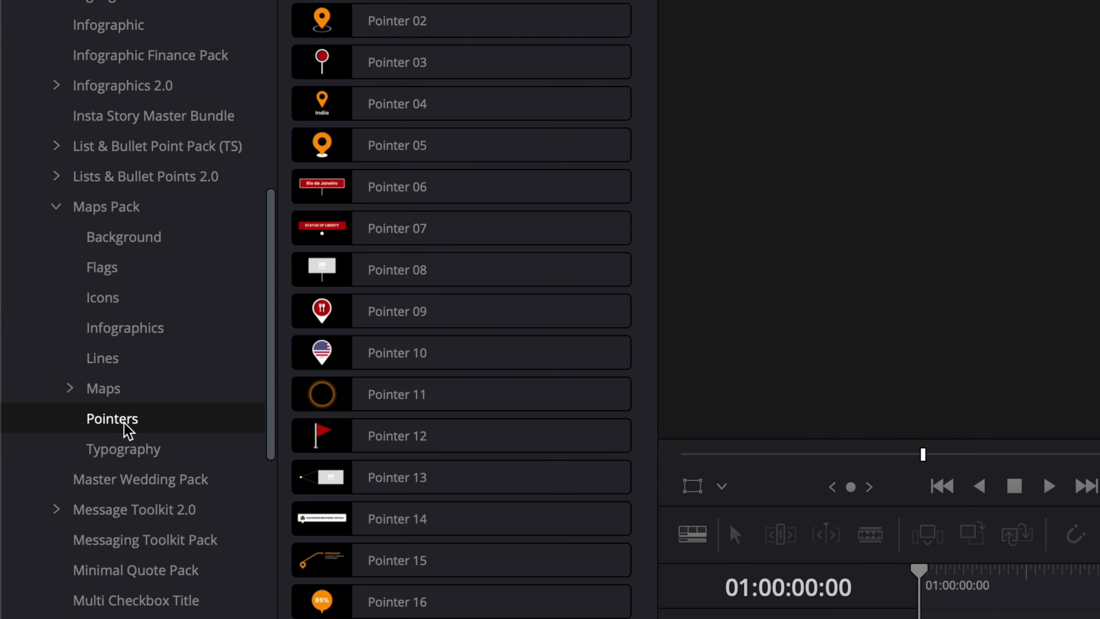
{"action": "left_click", "coordinate": [129, 444]}
{"action": "scroll", "coordinate": [129, 450], "scroll_direction": "down", "scroll_amount": 10}
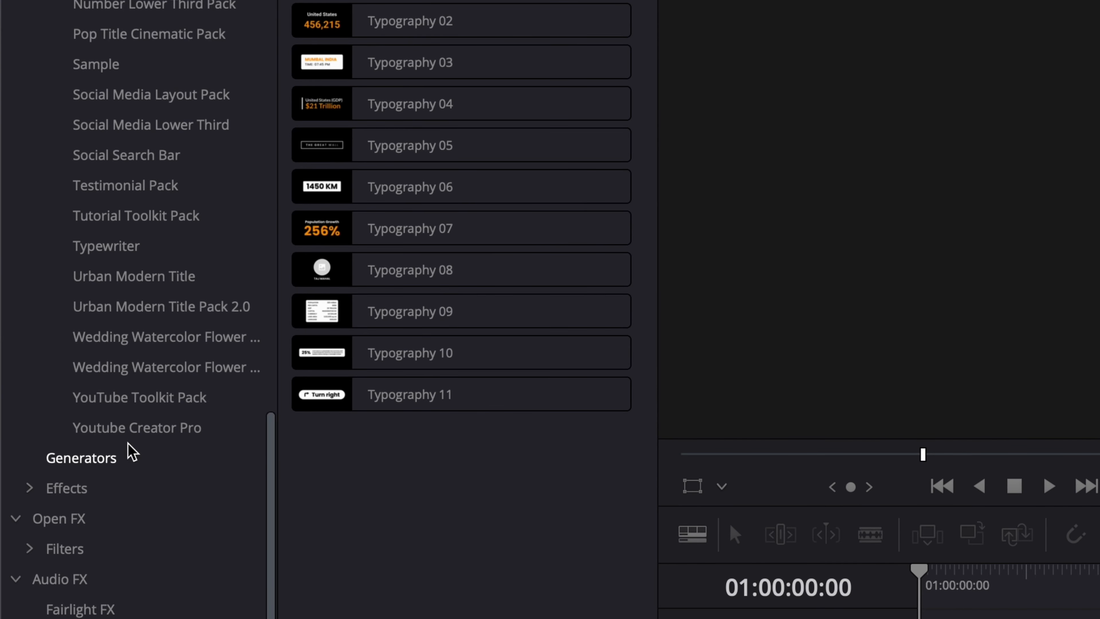
Open the Maps Pack effects under Video Editor Studio effects
{"action": "left_click", "coordinate": [30, 488]}
{"action": "left_click", "coordinate": [42, 519]}
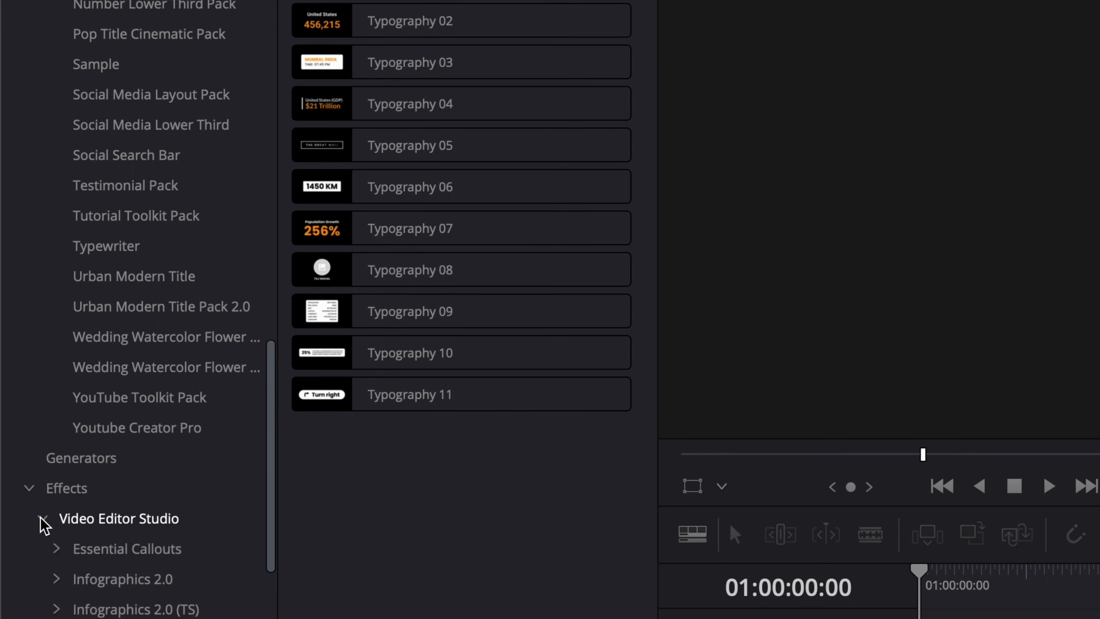
{"action": "scroll", "coordinate": [40, 523], "scroll_direction": "down", "scroll_amount": 5}
{"action": "left_click", "coordinate": [89, 453]}
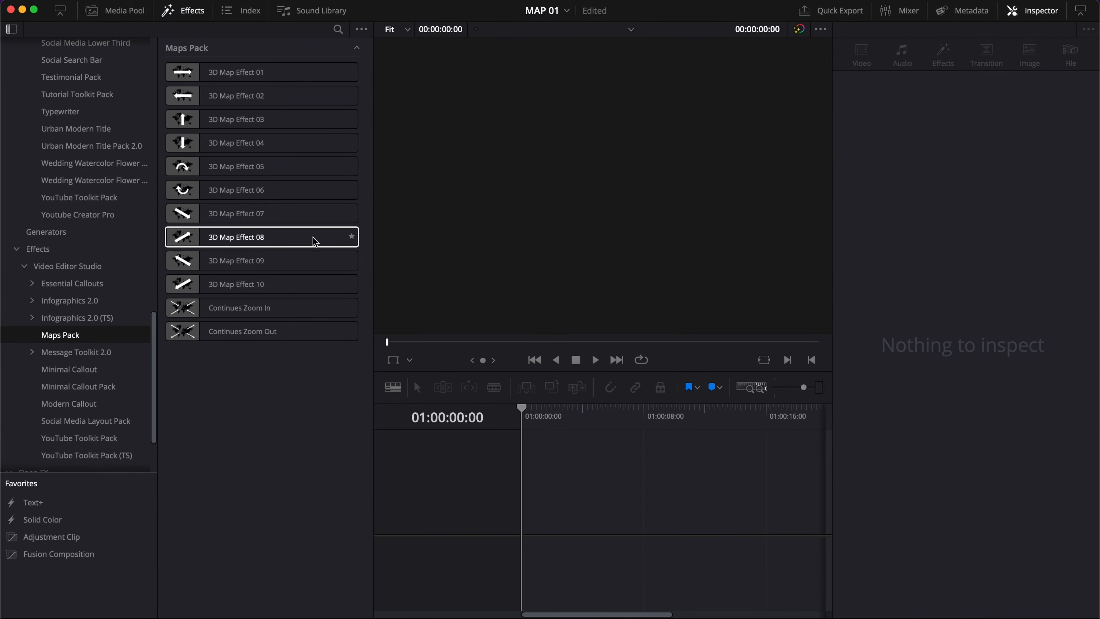
Add the Grid background from the Maps Pack Background category to the start of track V1
{"action": "scroll", "coordinate": [151, 94], "scroll_direction": "up", "scroll_amount": 10}
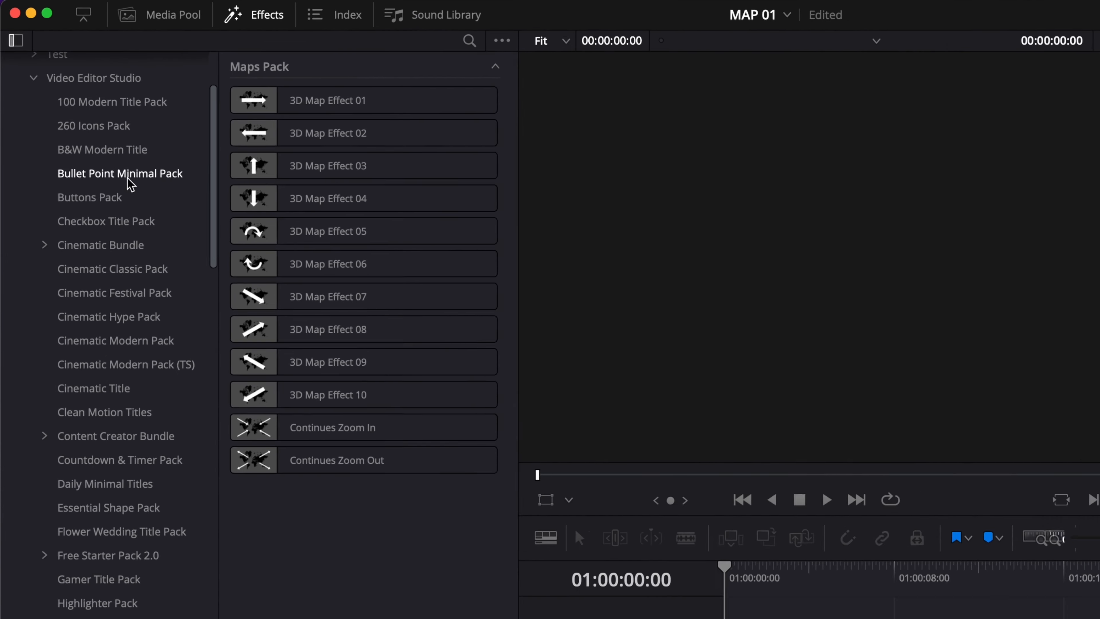
{"action": "scroll", "coordinate": [93, 130], "scroll_direction": "down", "scroll_amount": 5}
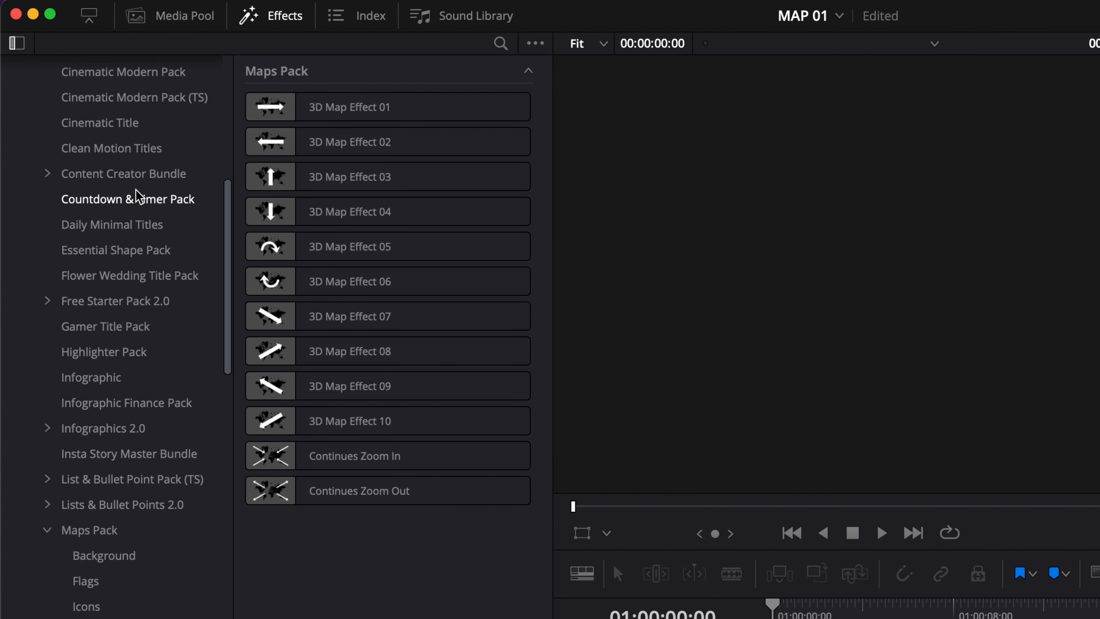
{"action": "scroll", "coordinate": [137, 197], "scroll_direction": "down", "scroll_amount": 5}
{"action": "left_click", "coordinate": [80, 376]}
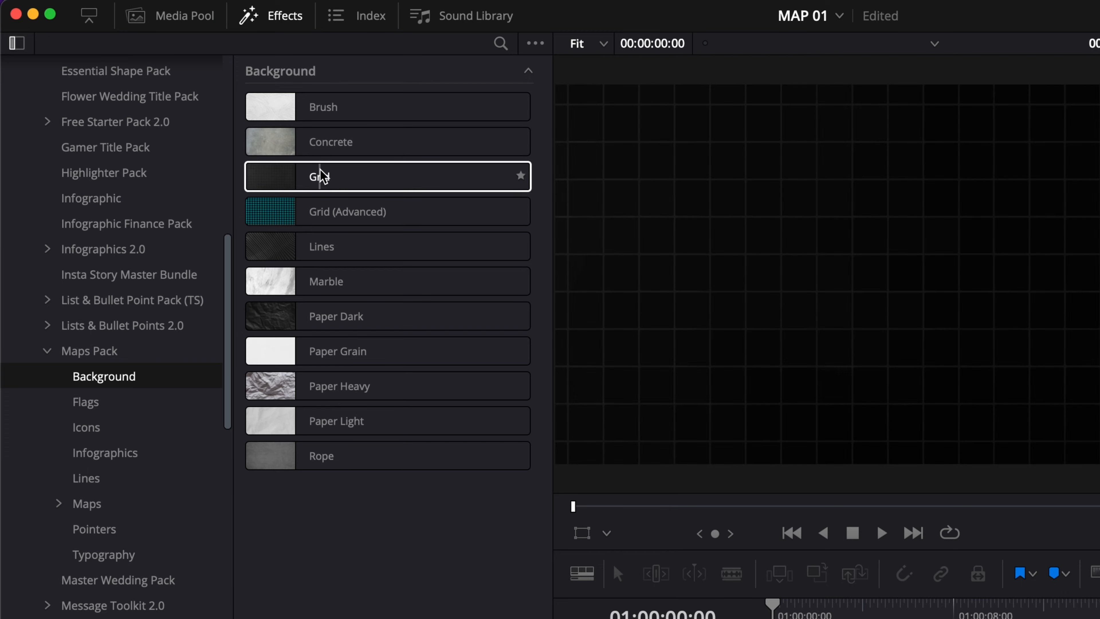
{"action": "left_click_drag", "start_coordinate": [321, 176], "coordinate": [560, 330]}
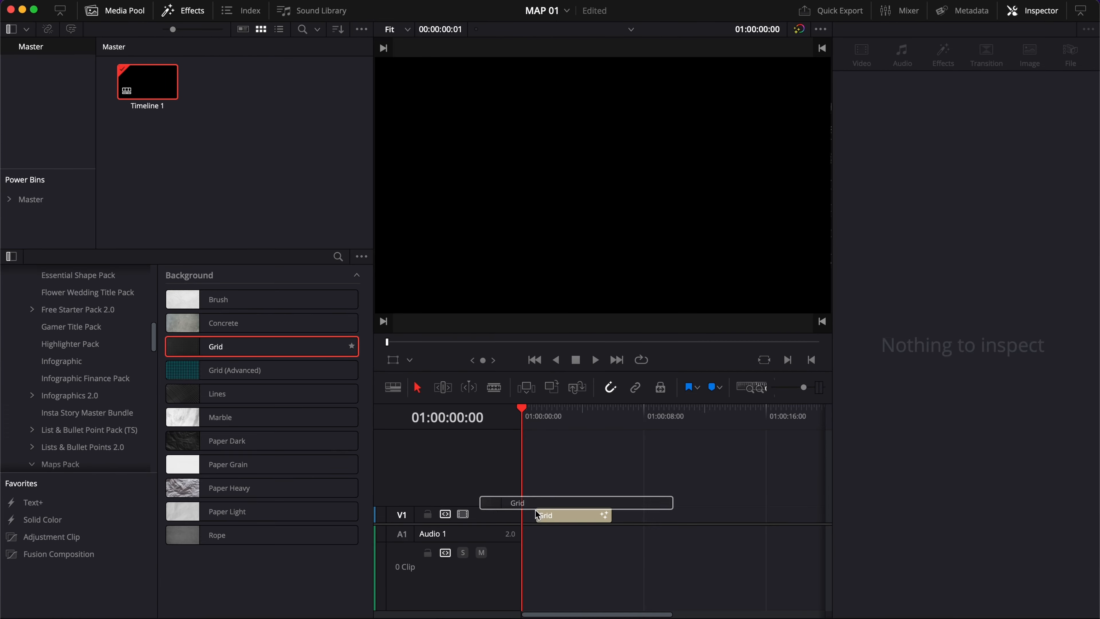
{"action": "left_click_drag", "start_coordinate": [540, 515], "coordinate": [562, 538]}
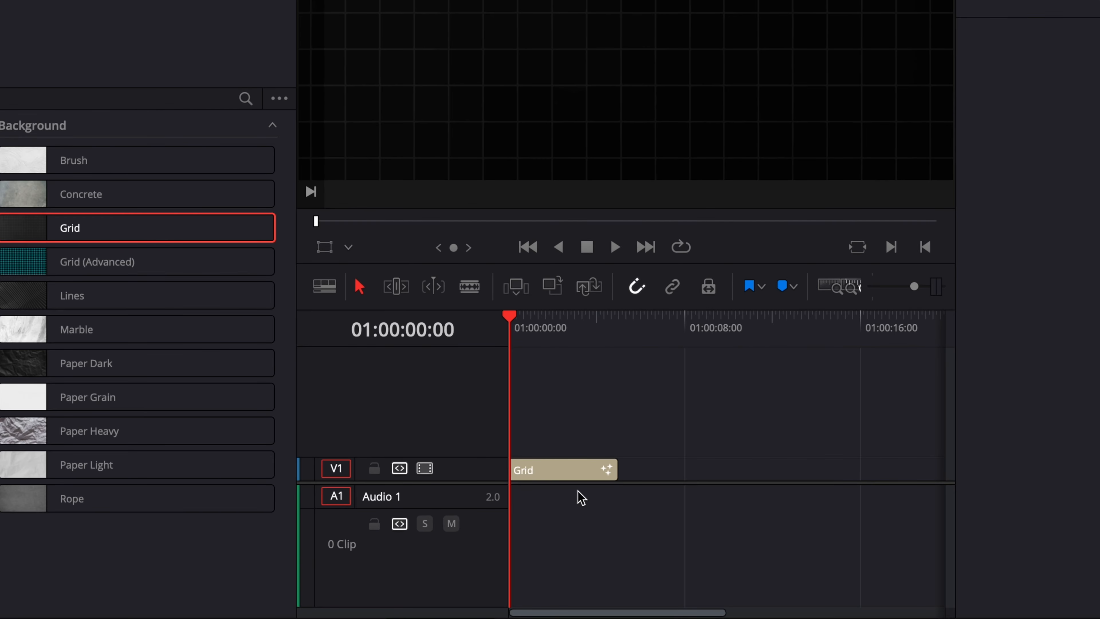
Reduce the video track height and move the video/audio track divider lower in the timeline
{"action": "left_click", "coordinate": [325, 286]}
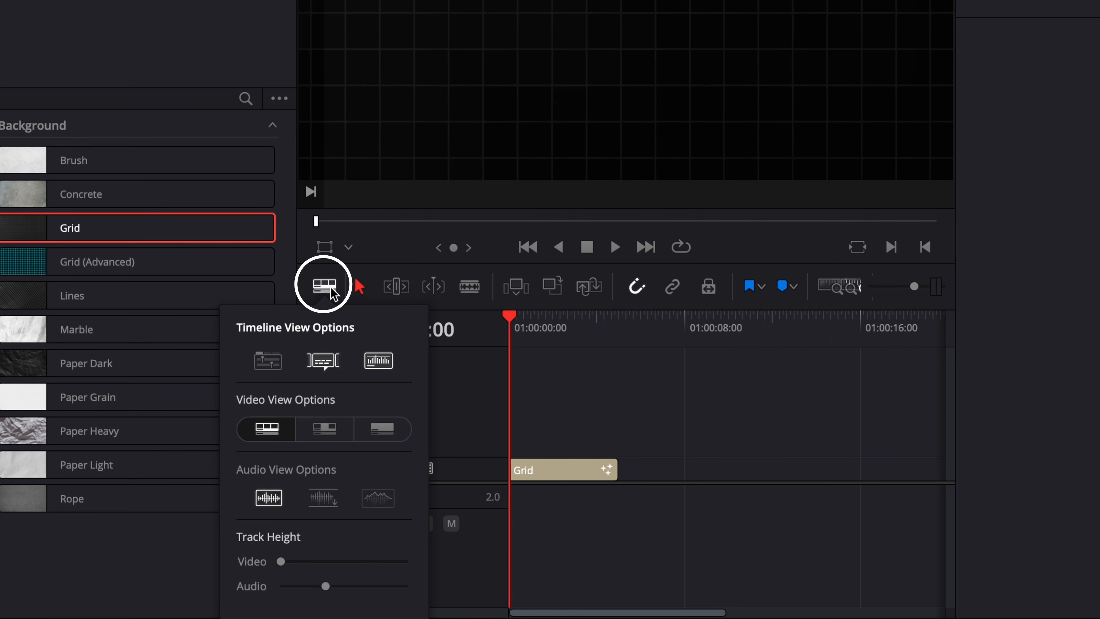
{"action": "left_click_drag", "start_coordinate": [283, 562], "coordinate": [256, 563]}
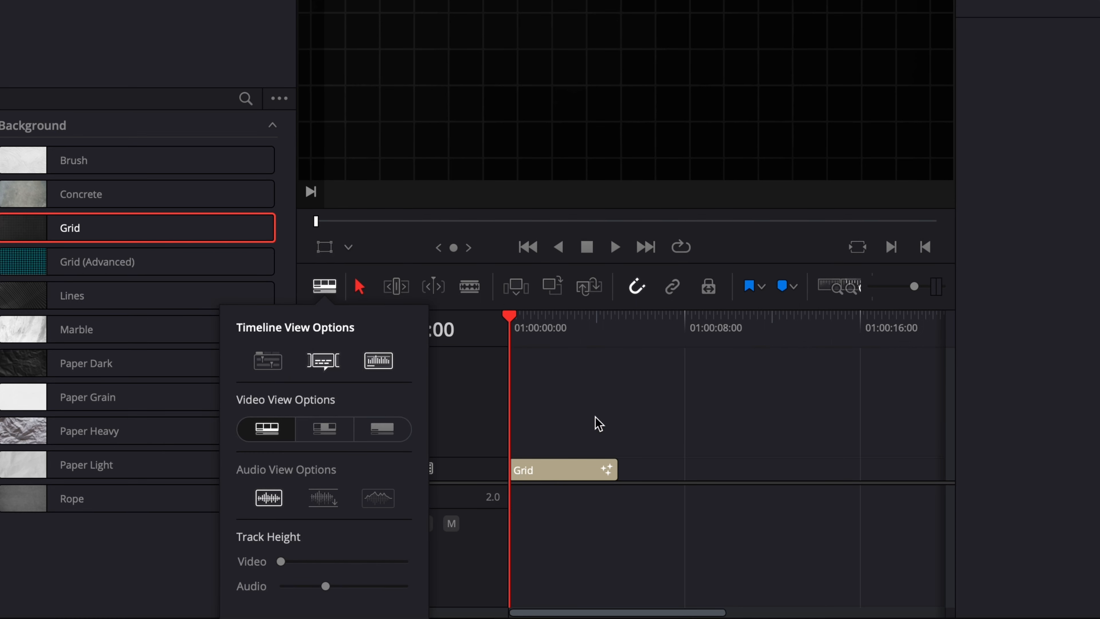
{"action": "left_click", "coordinate": [555, 414]}
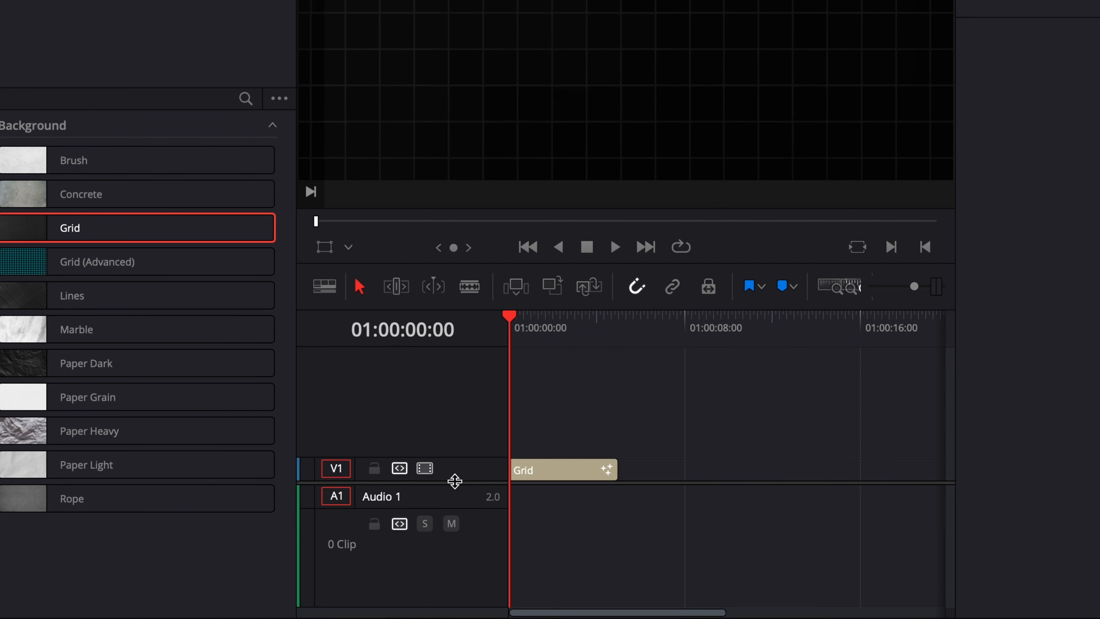
{"action": "left_click_drag", "start_coordinate": [455, 481], "coordinate": [448, 577]}
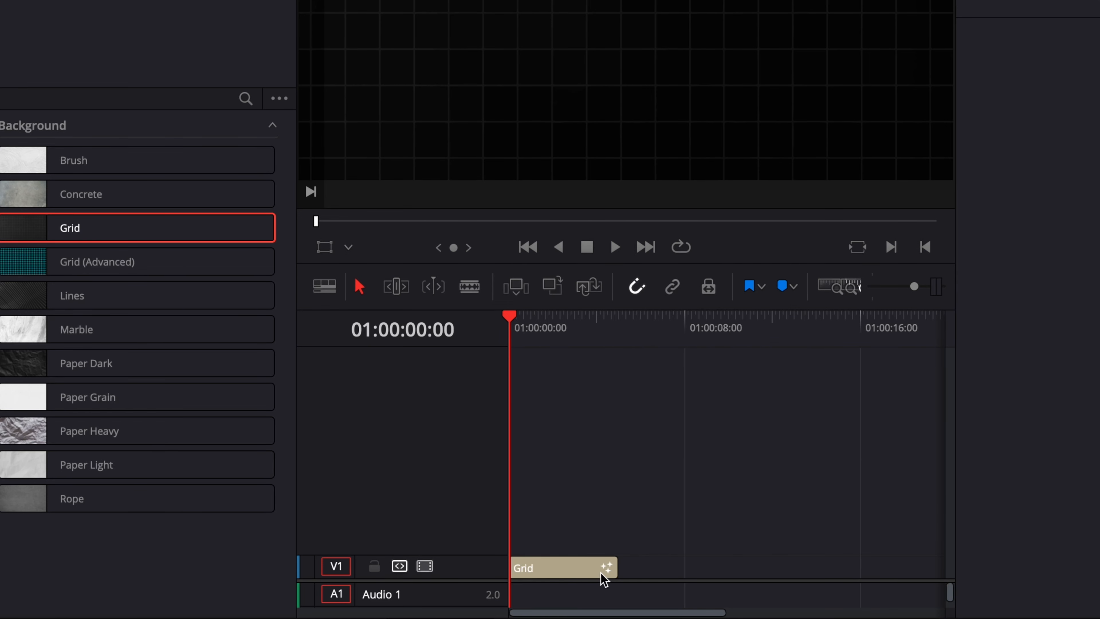
Extend the Grid clip to about 11 seconds and set its Blend to 1.0
{"action": "left_click_drag", "start_coordinate": [616, 571], "coordinate": [748, 576]}
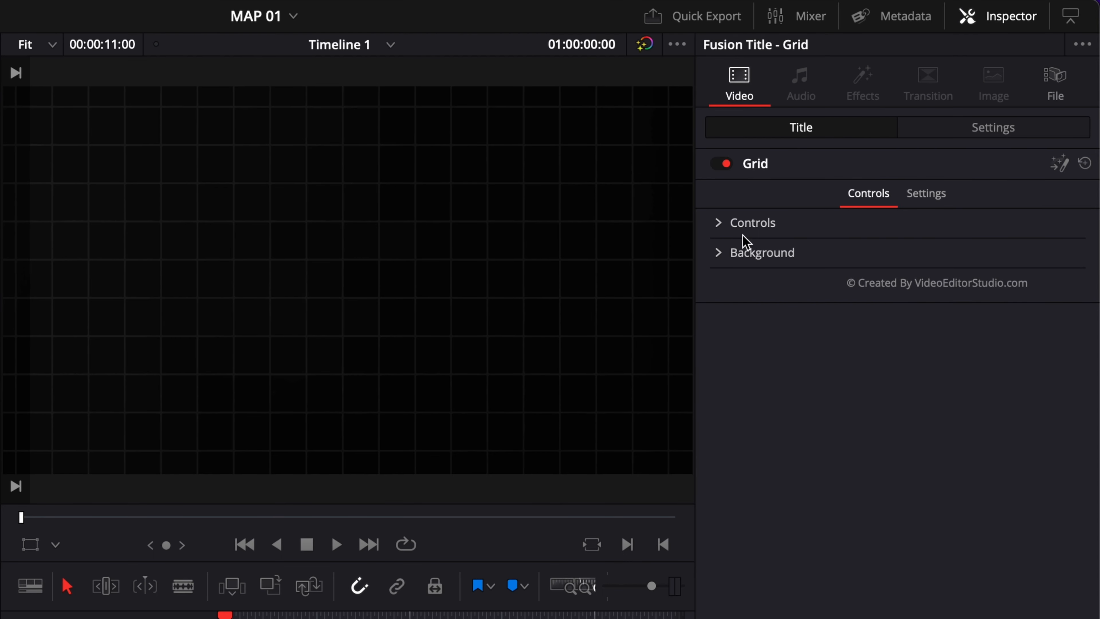
{"action": "left_click", "coordinate": [720, 224]}
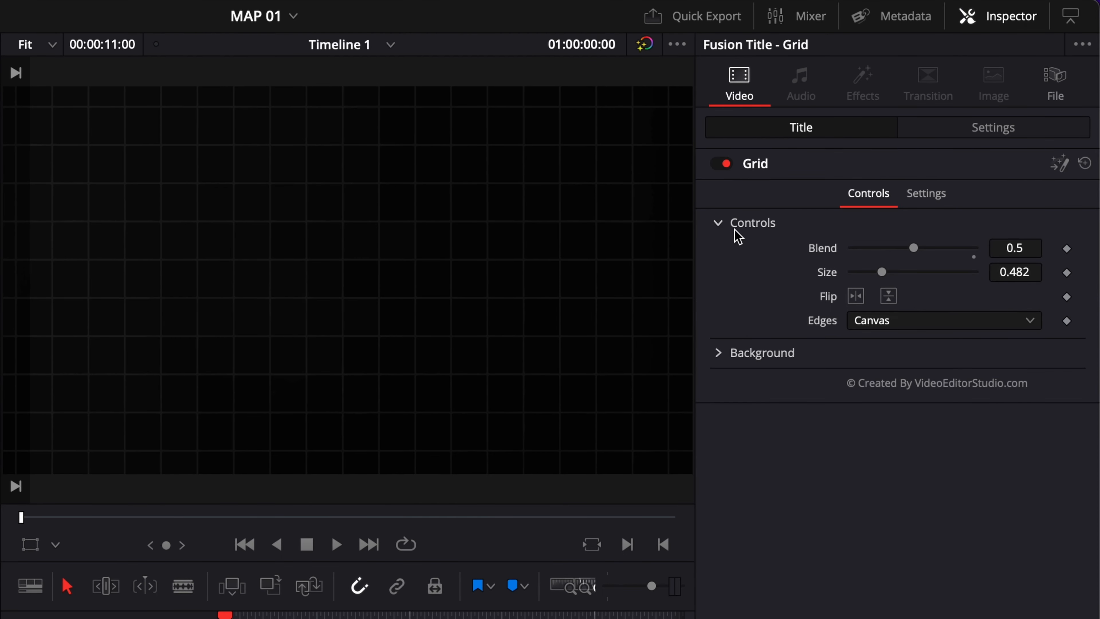
{"action": "left_click_drag", "start_coordinate": [911, 249], "coordinate": [976, 273]}
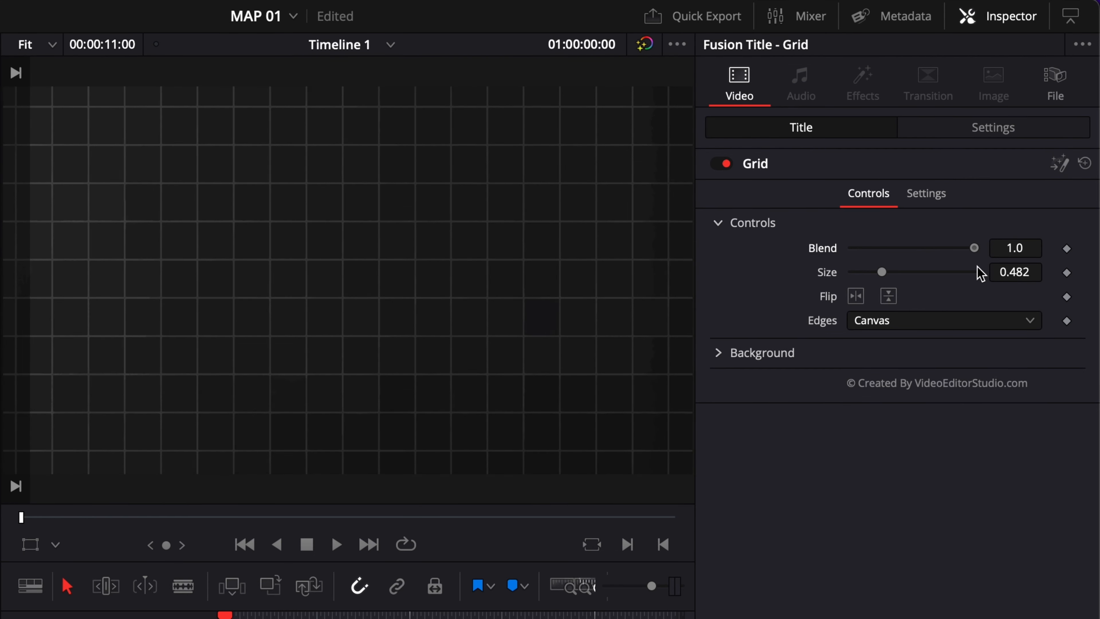
Try a grid Size of 0.25 and Mirror edges, then reset Size and Edges to their defaults
{"action": "left_click_drag", "start_coordinate": [882, 277], "coordinate": [868, 299]}
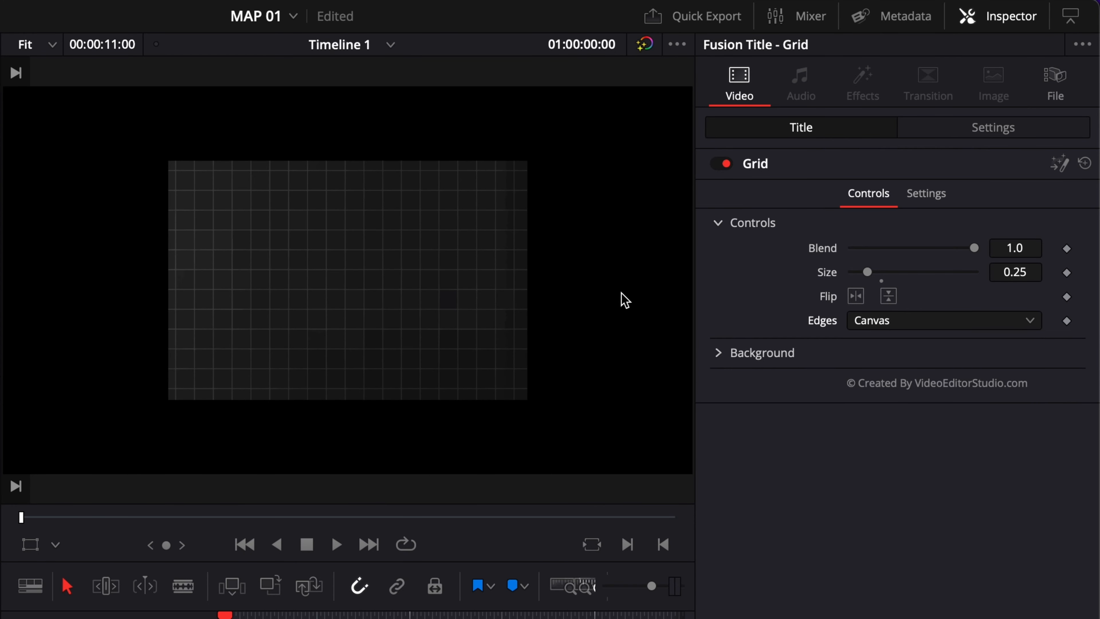
{"action": "left_click", "coordinate": [910, 324]}
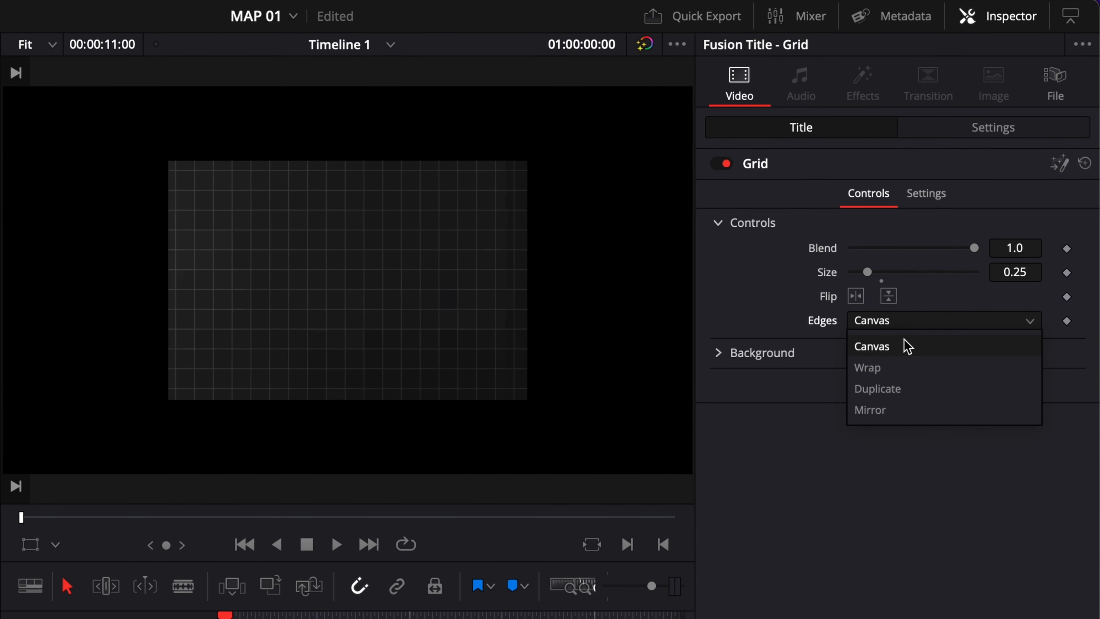
{"action": "left_click", "coordinate": [888, 410]}
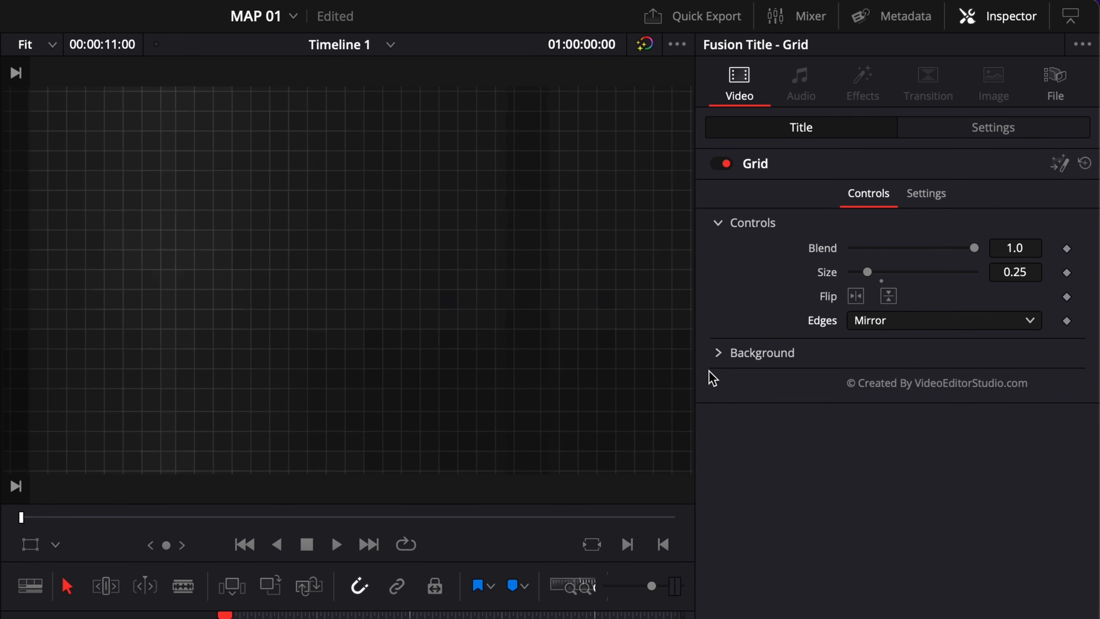
{"action": "left_click_drag", "start_coordinate": [867, 271], "coordinate": [866, 271]}
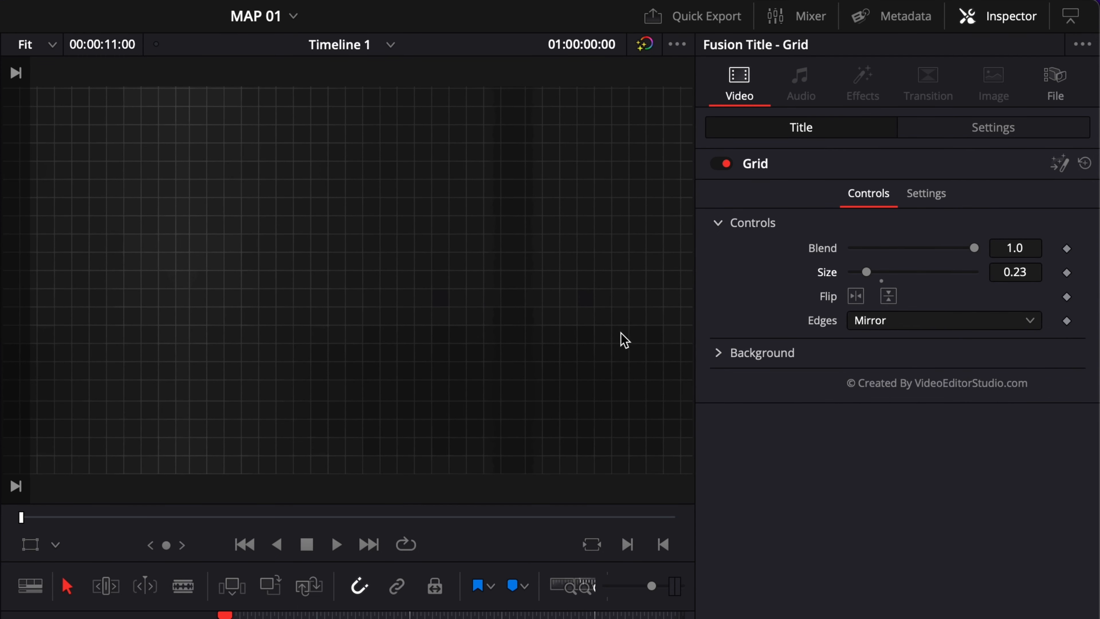
{"action": "double_click", "coordinate": [828, 272]}
{"action": "double_click", "coordinate": [824, 319]}
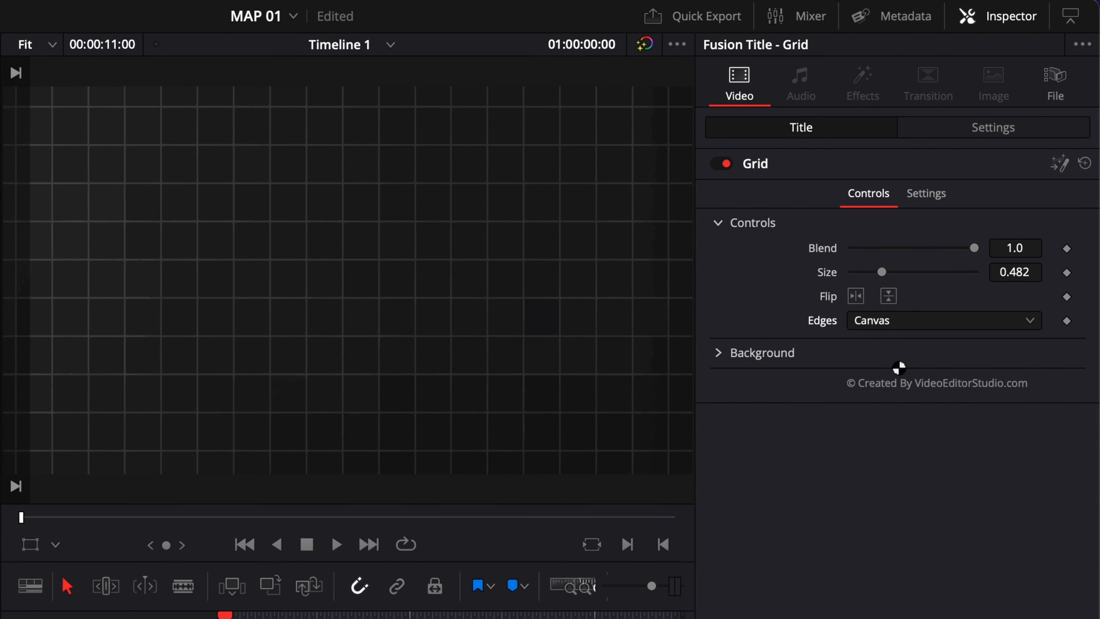
Set the Grid background's Green value to 0.402
{"action": "left_click", "coordinate": [719, 223]}
{"action": "left_click", "coordinate": [718, 253]}
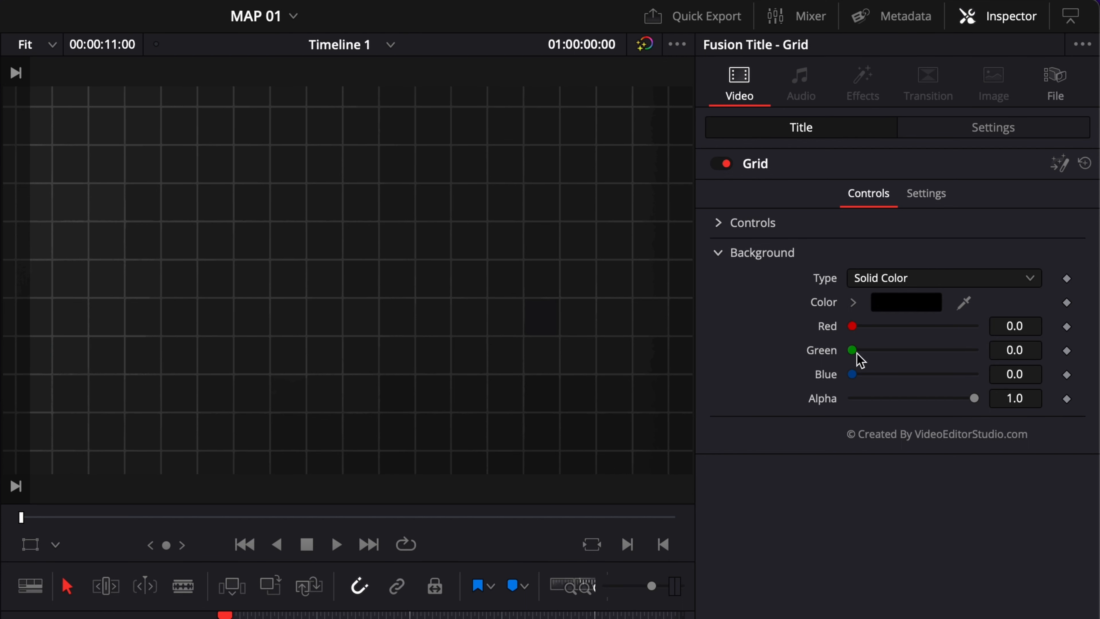
{"action": "left_click_drag", "start_coordinate": [852, 350], "coordinate": [906, 366]}
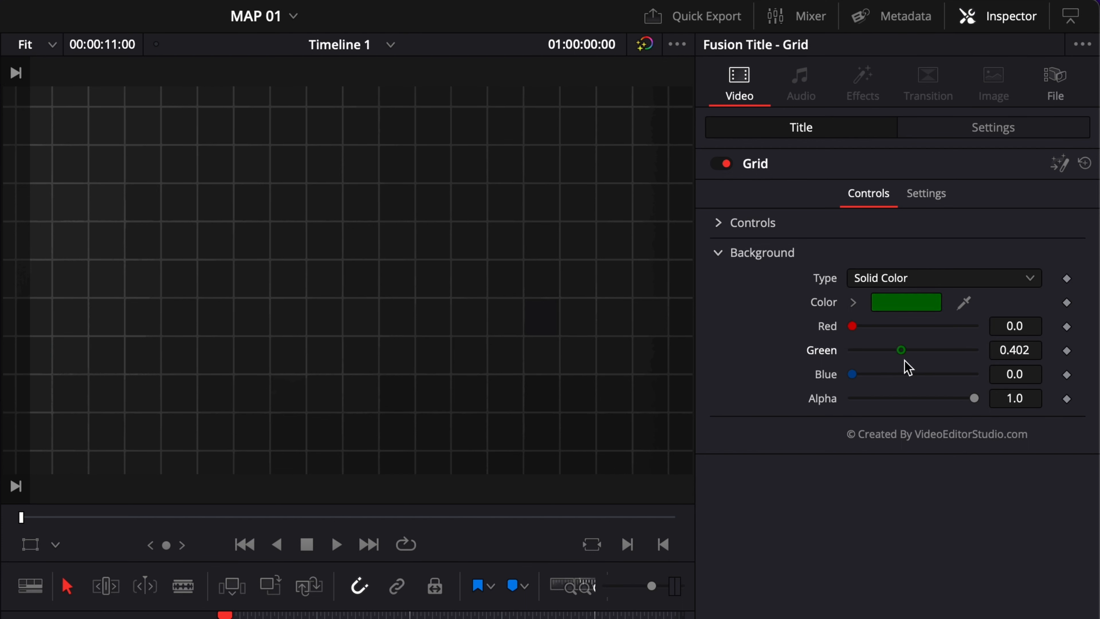
Lower the Grid background's Blend to 0.717
{"action": "left_click", "coordinate": [720, 226]}
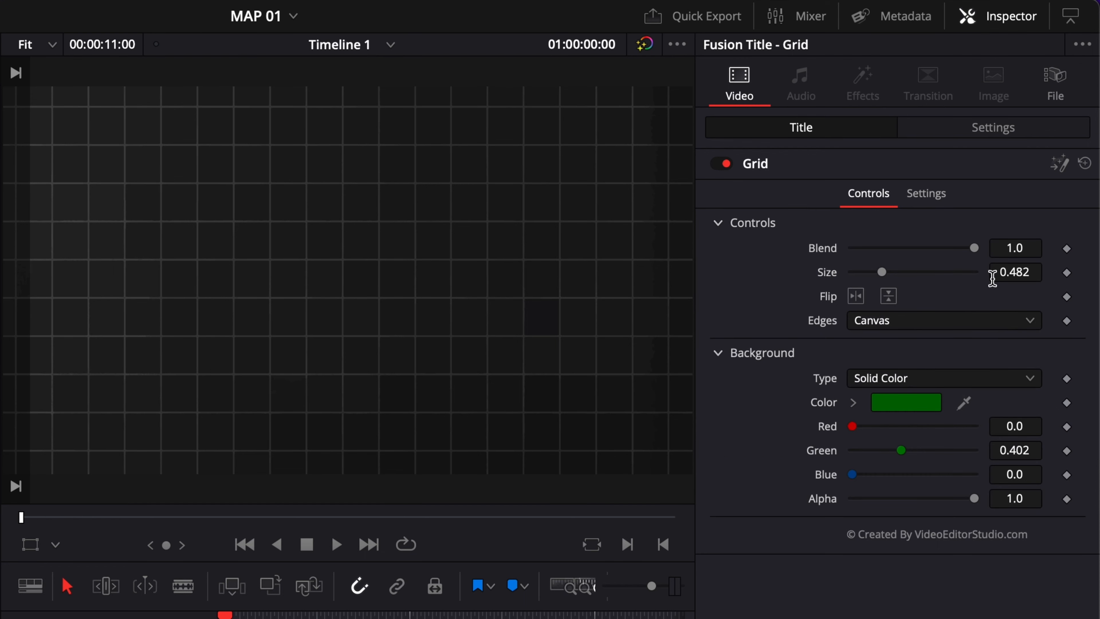
{"action": "left_click_drag", "start_coordinate": [975, 250], "coordinate": [941, 250]}
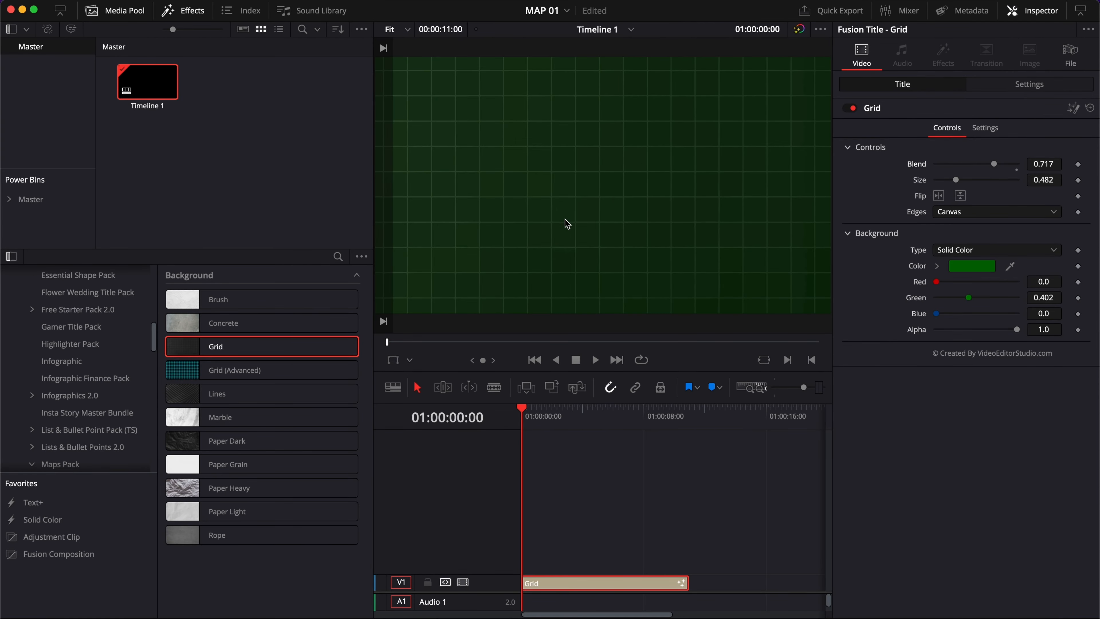
Browse the Maps Pack's Maps categories, Nations and Nations With Regions, in the effects library
{"action": "left_click", "coordinate": [133, 13]}
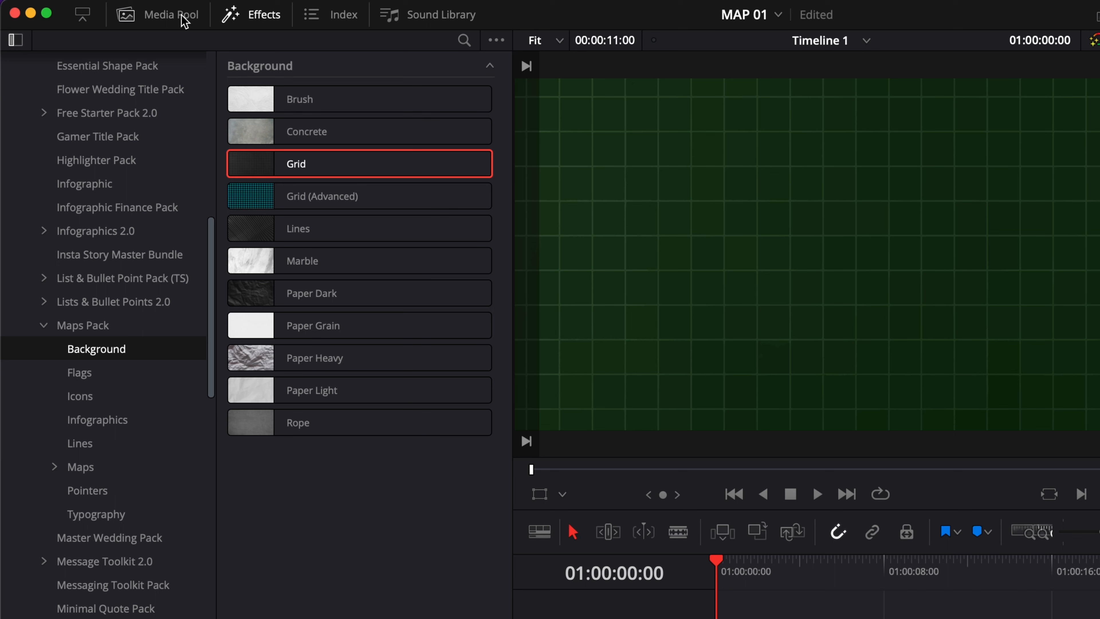
{"action": "left_click", "coordinate": [89, 476]}
{"action": "left_click", "coordinate": [54, 467]}
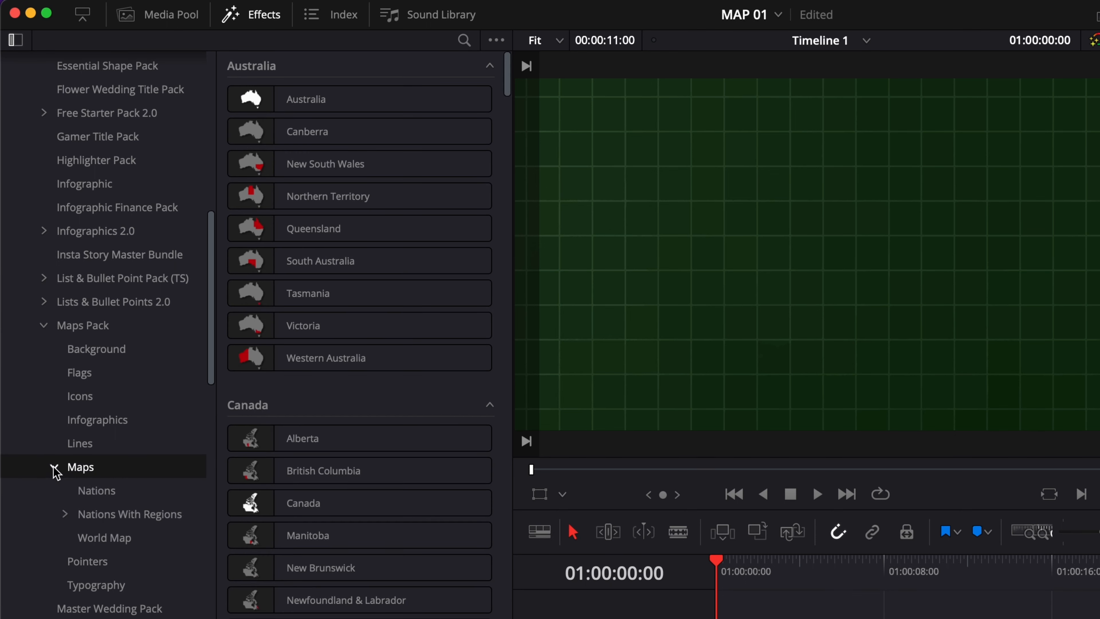
{"action": "left_click", "coordinate": [96, 490]}
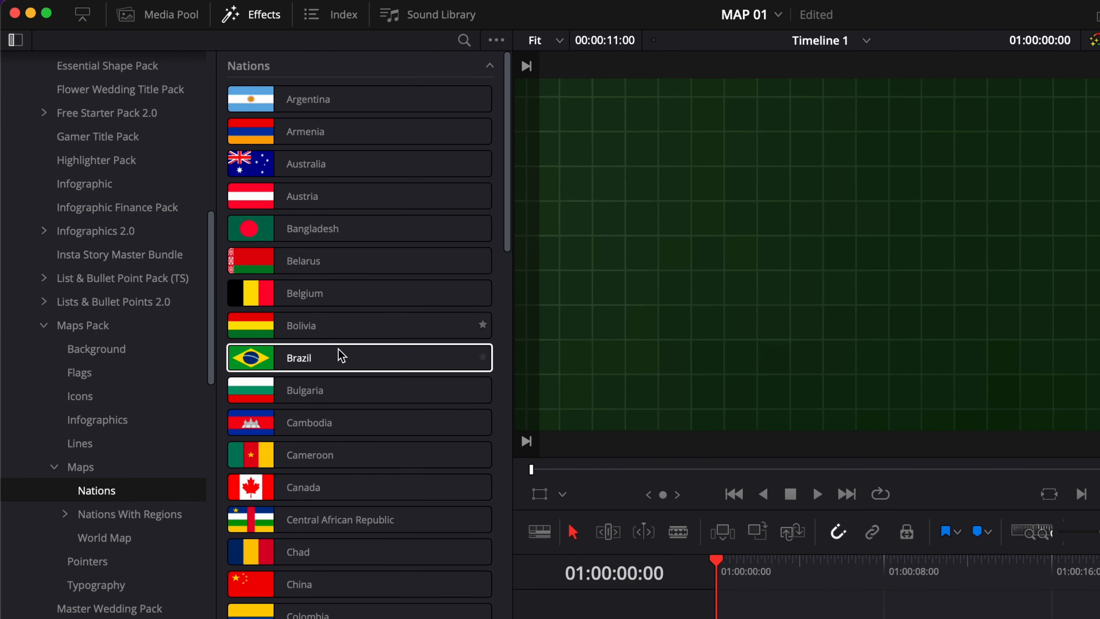
{"action": "left_click", "coordinate": [98, 520]}
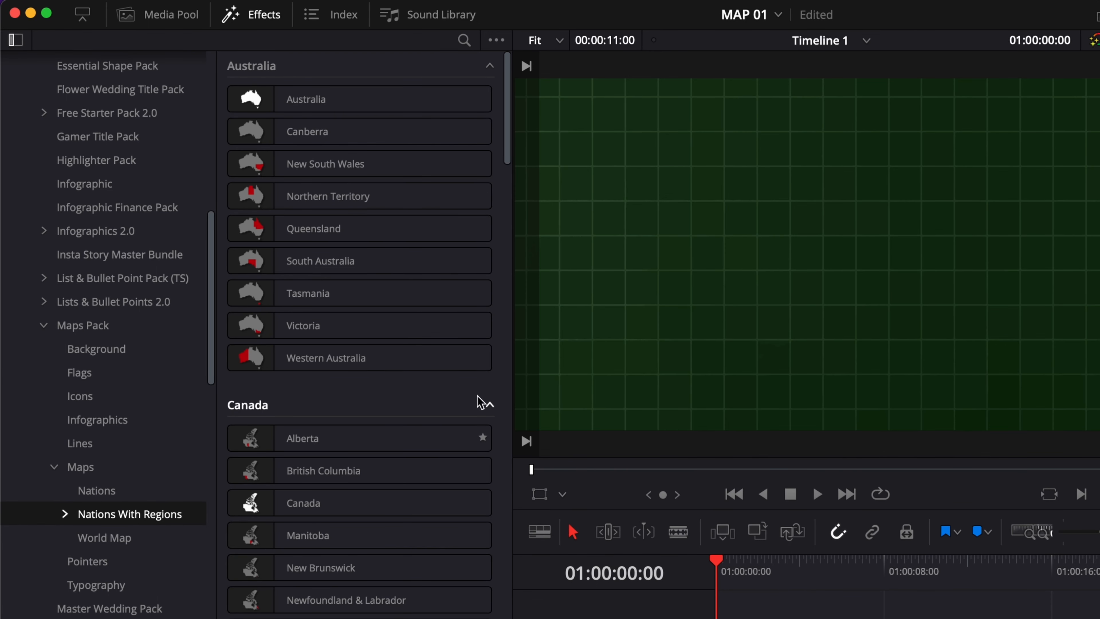
{"action": "scroll", "coordinate": [363, 558], "scroll_direction": "down", "scroll_amount": 15}
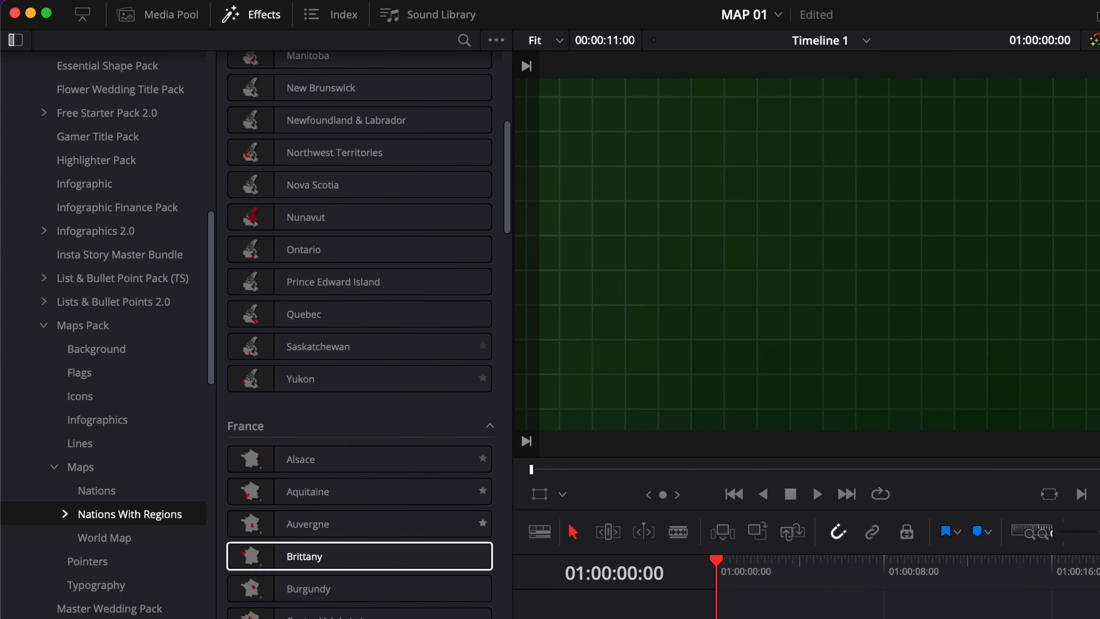
{"action": "scroll", "coordinate": [363, 559], "scroll_direction": "down", "scroll_amount": 20}
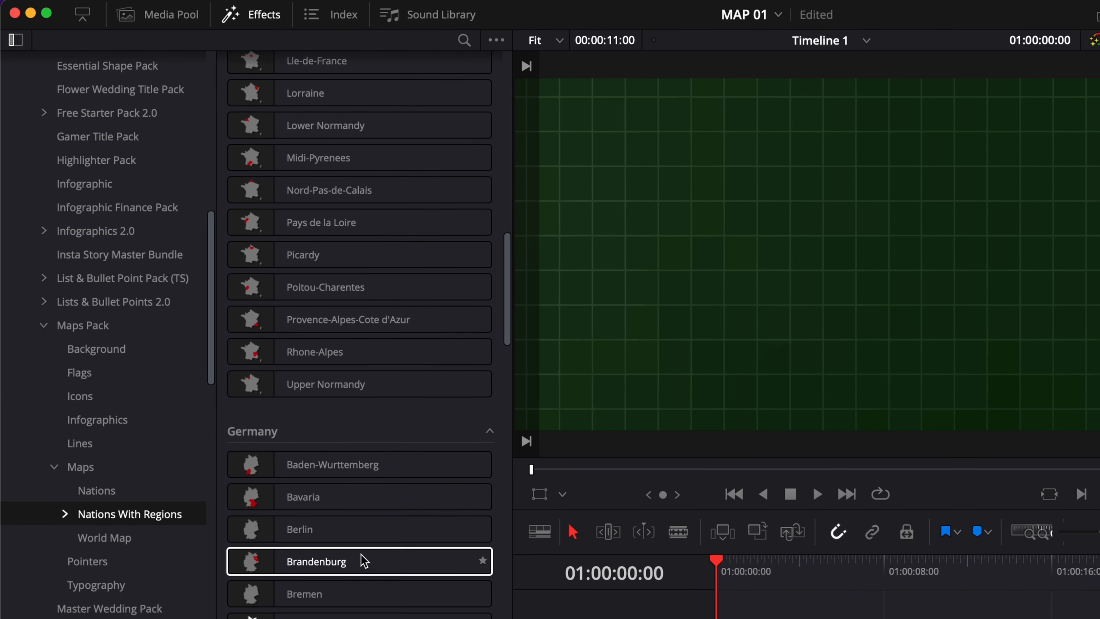
{"action": "scroll", "coordinate": [363, 558], "scroll_direction": "down", "scroll_amount": 20}
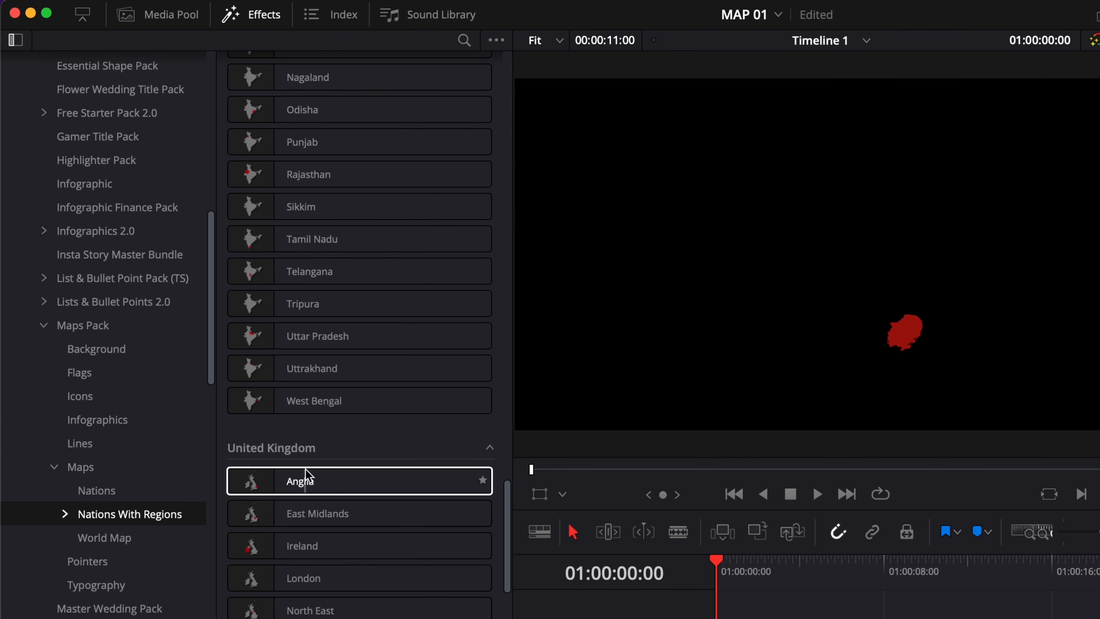
{"action": "scroll", "coordinate": [306, 477], "scroll_direction": "down", "scroll_amount": 20}
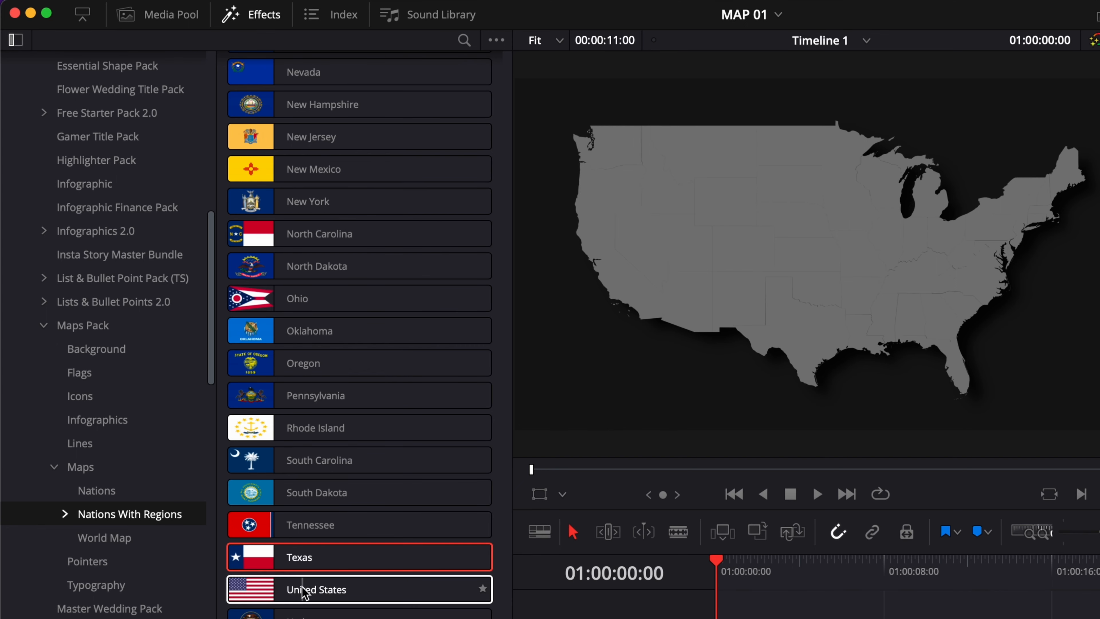
Try adding the United States and Texas region maps above the Grid, then delete both clips
{"action": "left_click_drag", "start_coordinate": [302, 591], "coordinate": [787, 618]}
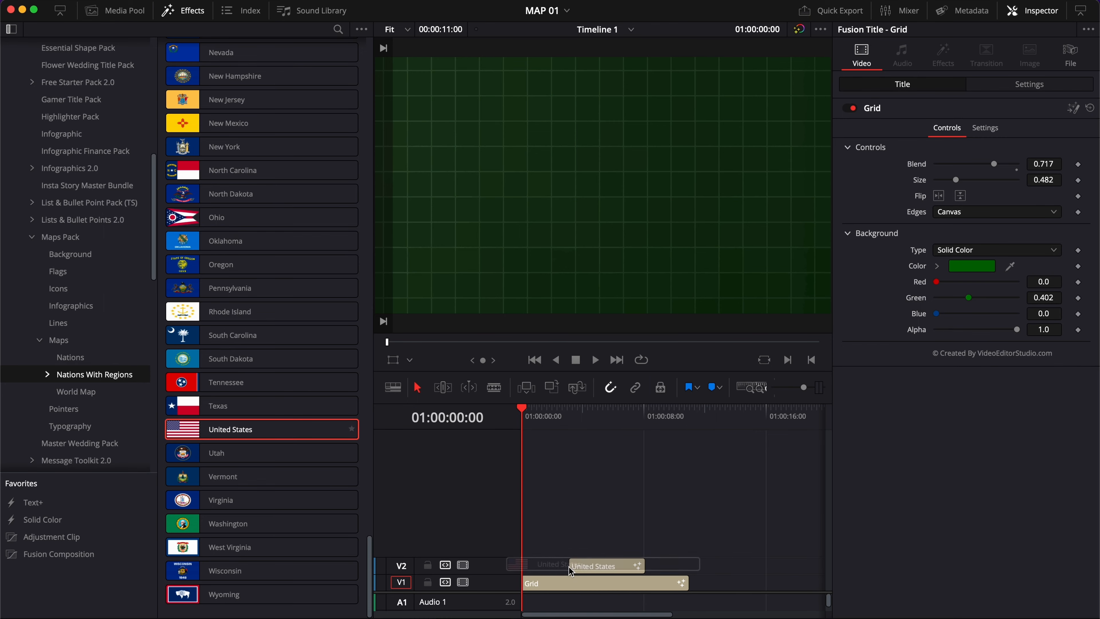
{"action": "left_click_drag", "start_coordinate": [570, 571], "coordinate": [571, 571]}
{"action": "left_click", "coordinate": [605, 410]}
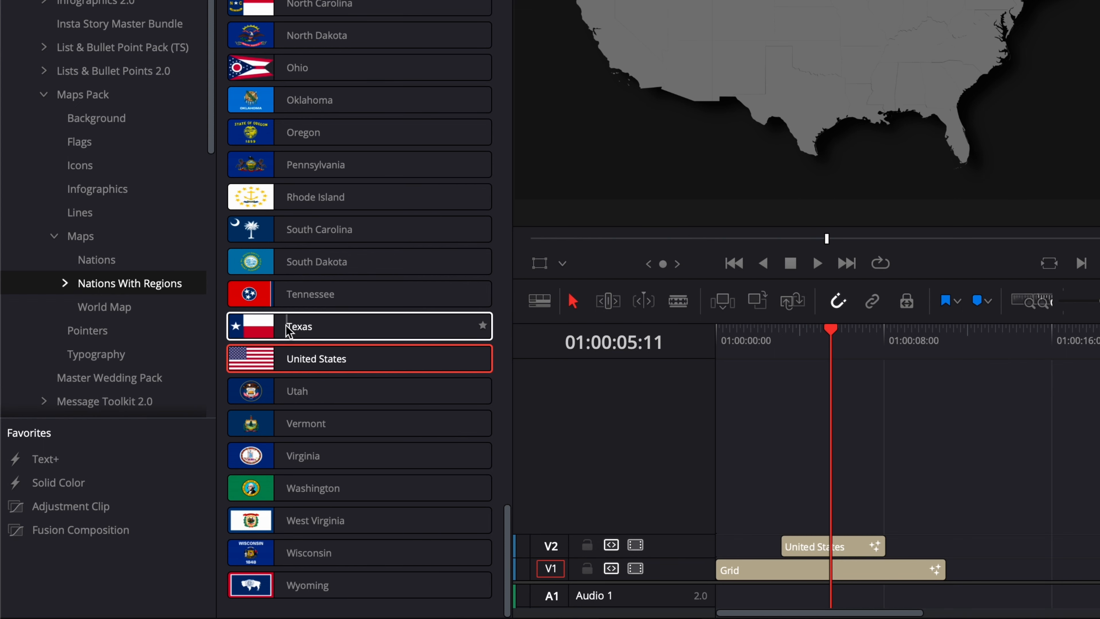
{"action": "left_click_drag", "start_coordinate": [289, 323], "coordinate": [786, 523]}
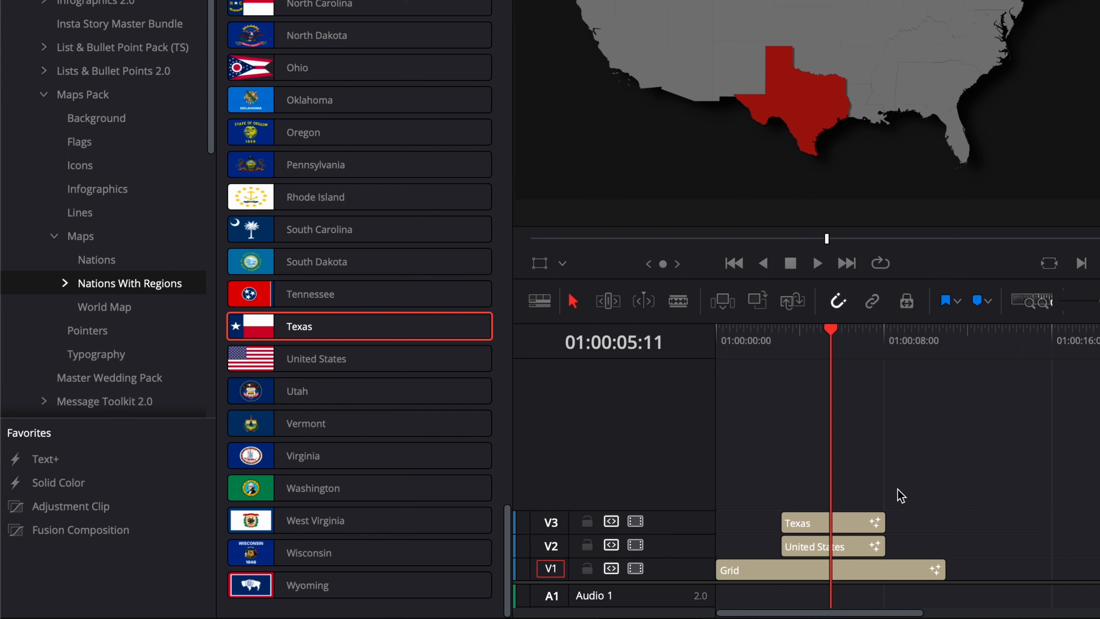
{"action": "left_click_drag", "start_coordinate": [888, 490], "coordinate": [839, 553]}
{"action": "key", "text": "Delete"}
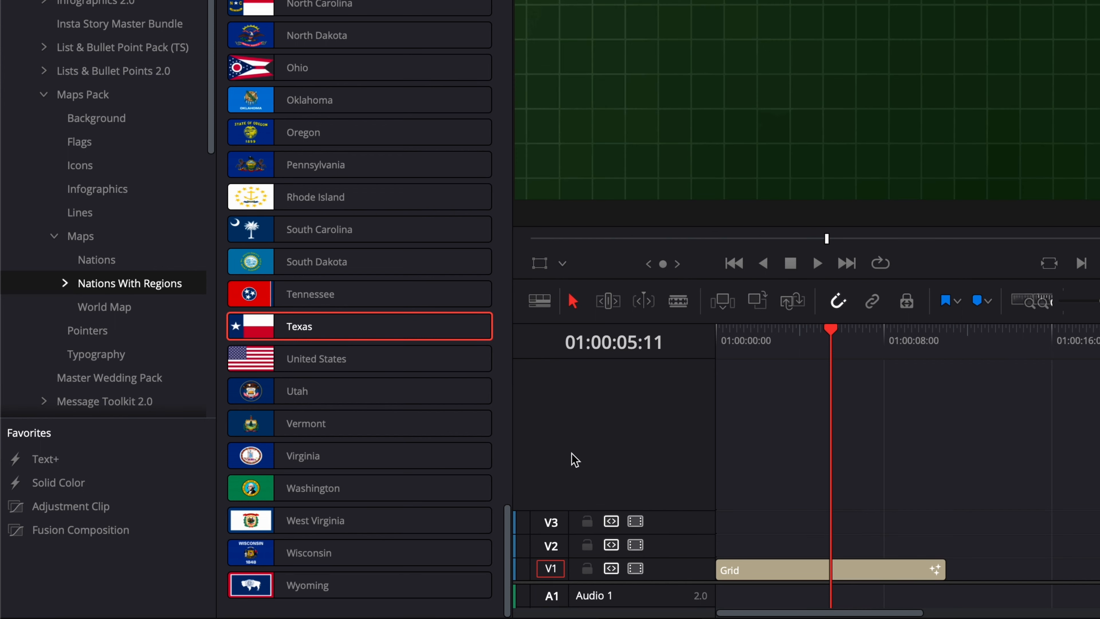
Add the World Map title on the track above the Grid and extend it to the Grid's length
{"action": "left_click", "coordinate": [119, 307]}
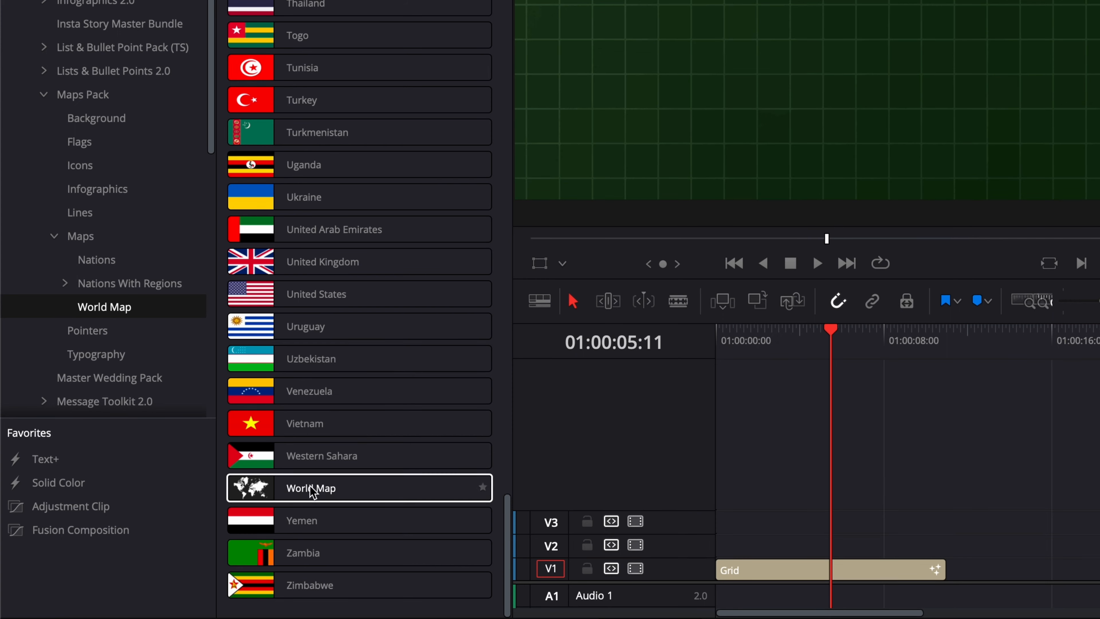
{"action": "left_click_drag", "start_coordinate": [243, 493], "coordinate": [731, 552]}
{"action": "left_click_drag", "start_coordinate": [819, 546], "coordinate": [945, 547]}
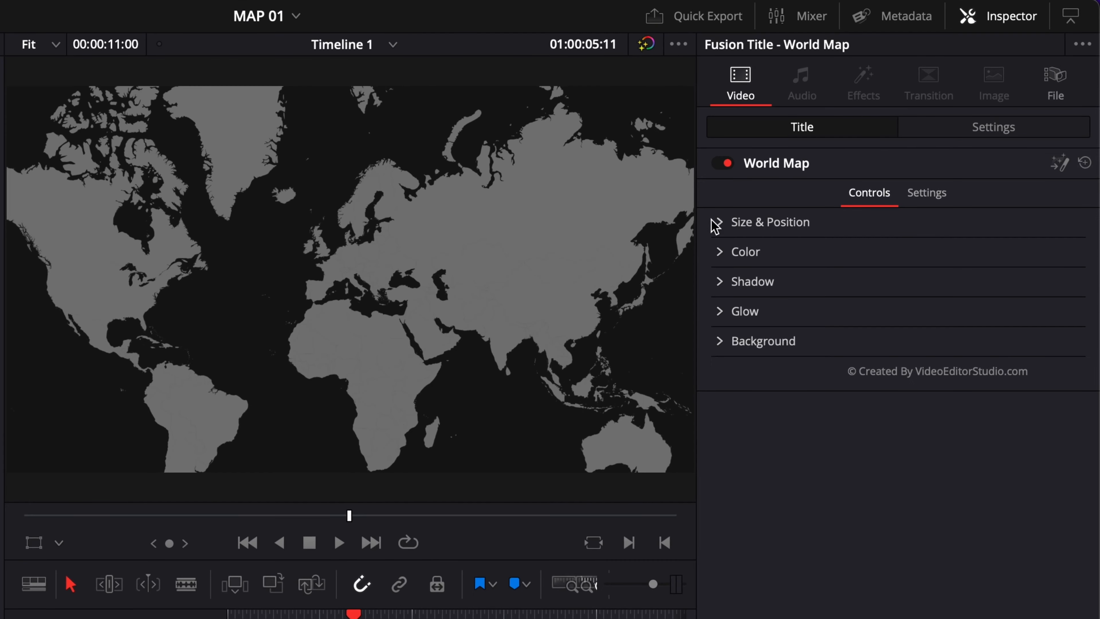
Set the World Map's Size to 0.2
{"action": "left_click", "coordinate": [721, 222]}
{"action": "left_click", "coordinate": [1036, 272]}
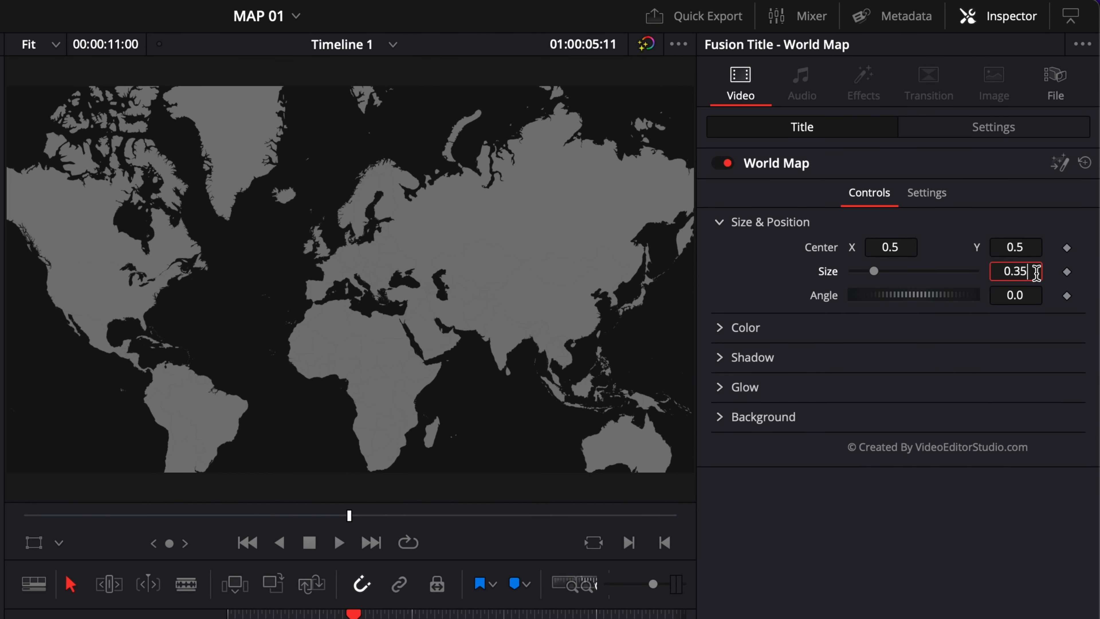
{"action": "type", "text": "0.2"}
{"action": "key", "text": "Tab"}
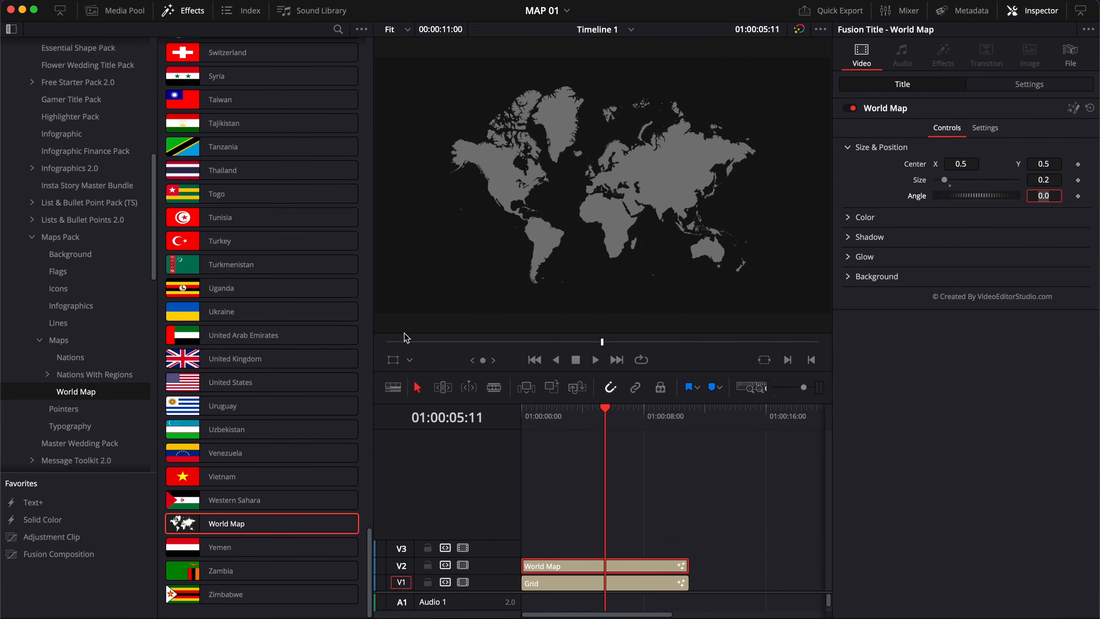
Add the United States map from the World Map category above the World Map and set its Size to 0.2
{"action": "left_click_drag", "start_coordinate": [214, 386], "coordinate": [524, 548]}
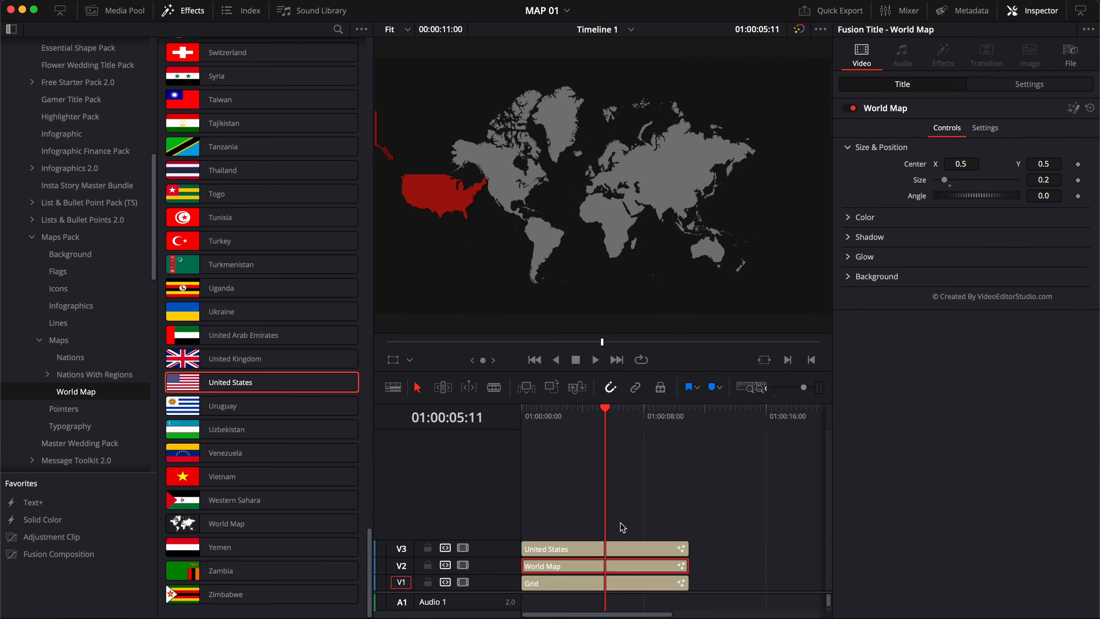
{"action": "left_click", "coordinate": [595, 544]}
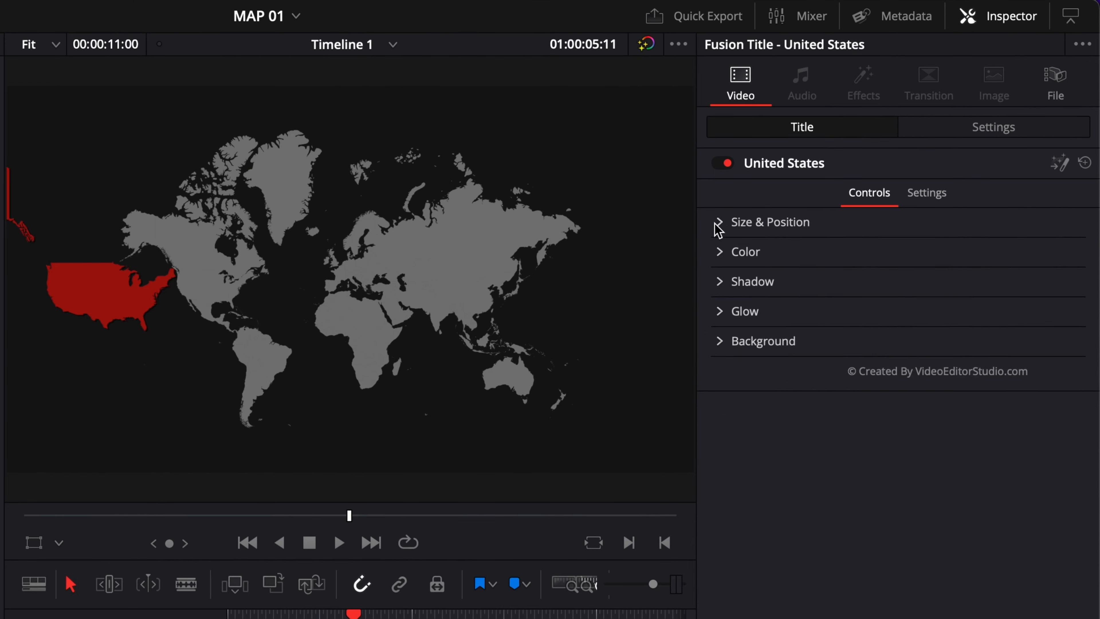
{"action": "left_click", "coordinate": [970, 148]}
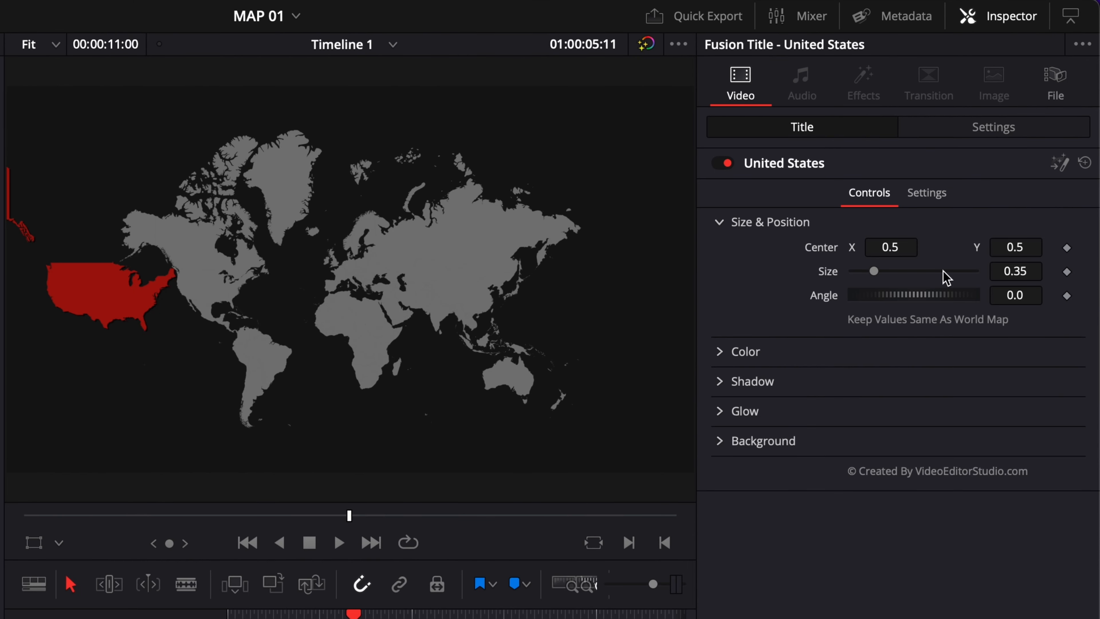
{"action": "left_click", "coordinate": [1031, 273]}
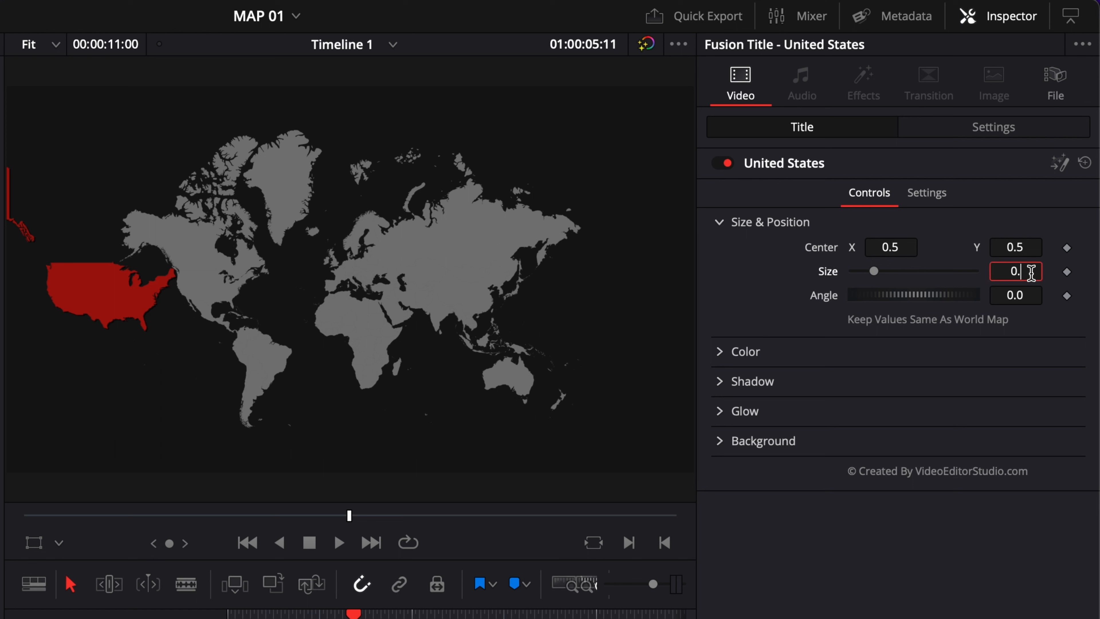
{"action": "key", "text": "Tab"}
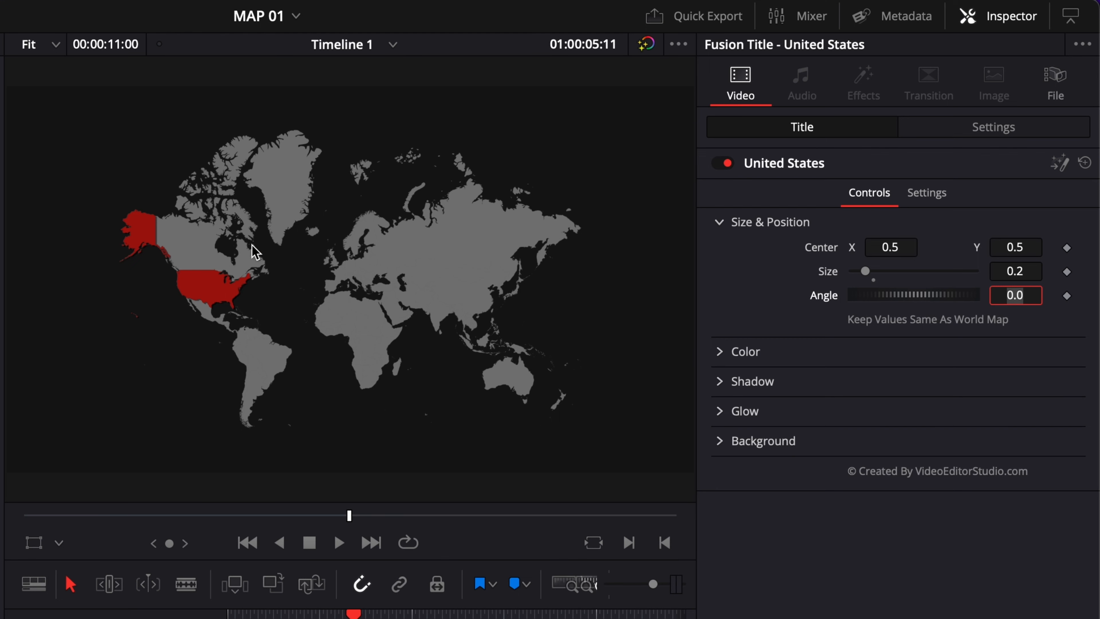
Change the United States map's fill color to yellow
{"action": "left_click", "coordinate": [720, 351]}
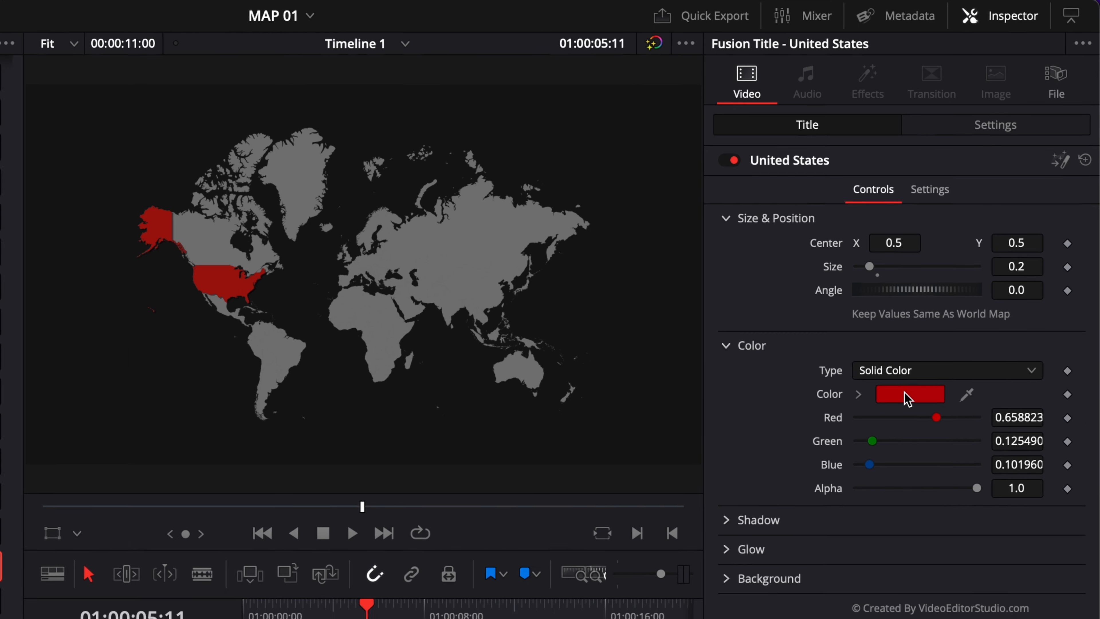
{"action": "left_click", "coordinate": [905, 400]}
{"action": "left_click_drag", "start_coordinate": [1034, 440], "coordinate": [1020, 409]}
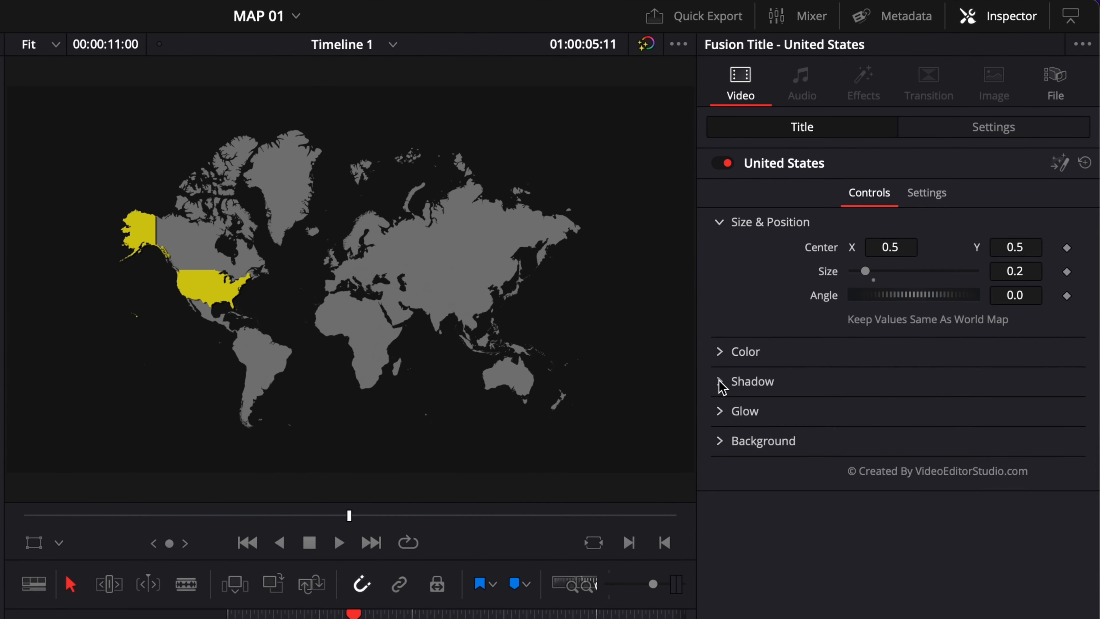
Adjust the United States map's shadow, setting its Drop Distance to 0.0056
{"action": "left_click", "coordinate": [847, 350]}
{"action": "left_click_drag", "start_coordinate": [856, 454], "coordinate": [865, 454]}
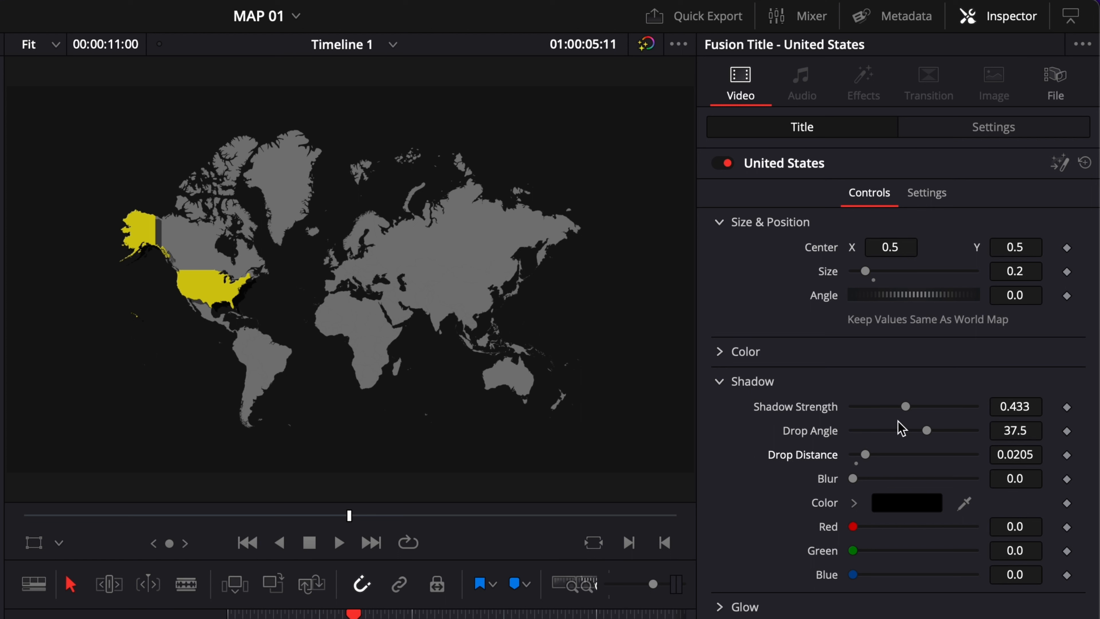
{"action": "left_click_drag", "start_coordinate": [905, 406], "coordinate": [924, 417]}
{"action": "left_click_drag", "start_coordinate": [857, 479], "coordinate": [905, 484]}
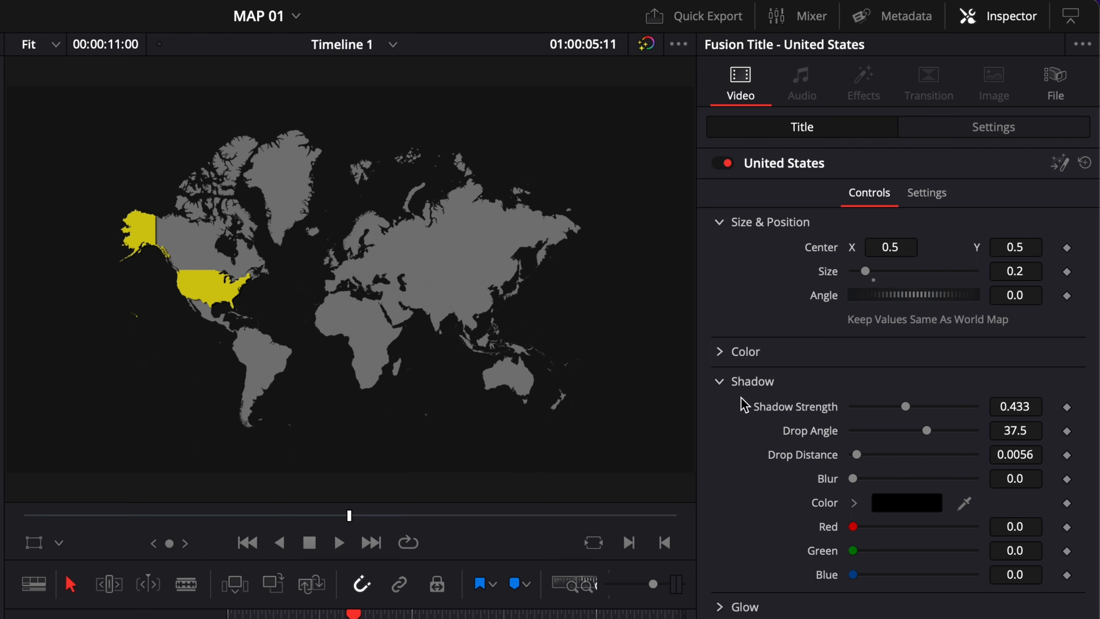
Set the United States map's Glow Gain to 1.024
{"action": "left_click", "coordinate": [719, 382]}
{"action": "left_click", "coordinate": [720, 411]}
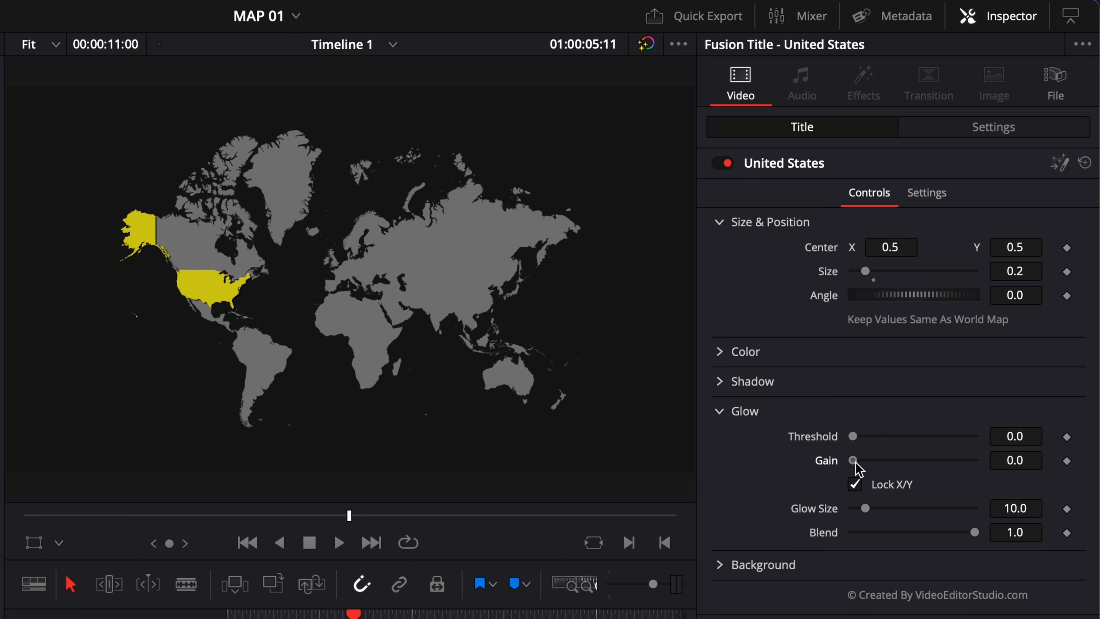
{"action": "left_click_drag", "start_coordinate": [854, 460], "coordinate": [881, 471]}
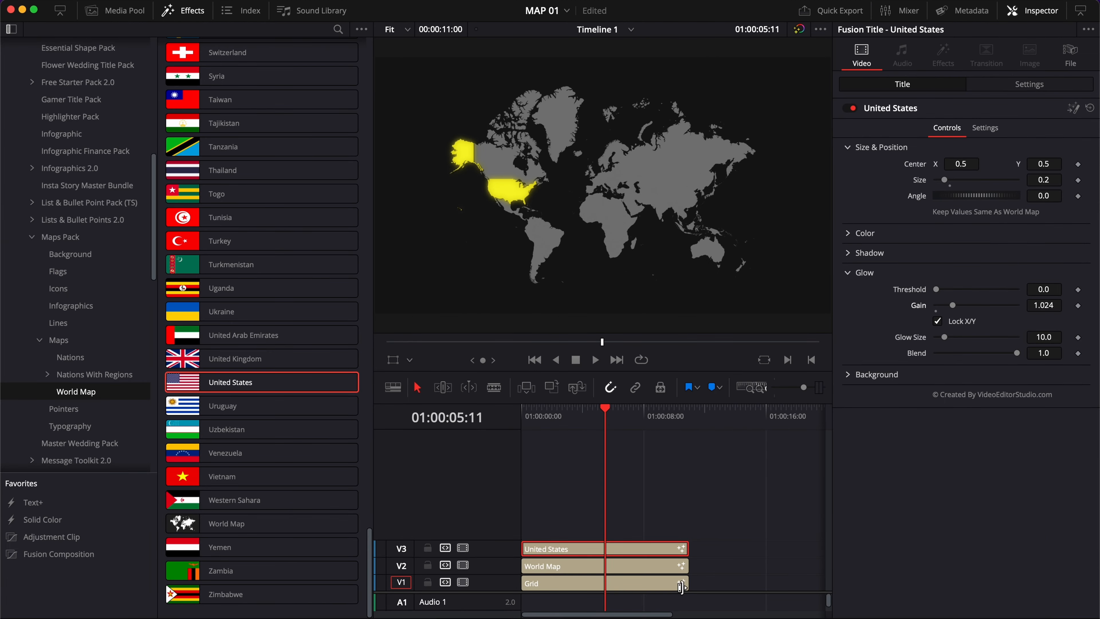
Try lengthening the Grid clip, then trim it back to end with the map clips
{"action": "left_click_drag", "start_coordinate": [680, 587], "coordinate": [732, 583]}
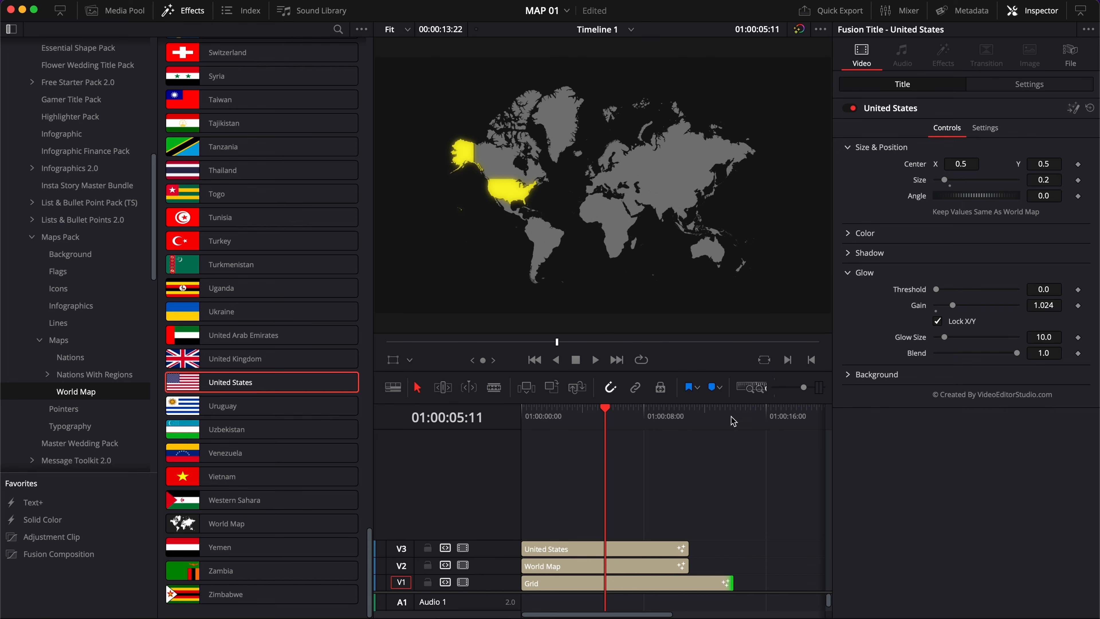
{"action": "left_click", "coordinate": [710, 422]}
{"action": "left_click", "coordinate": [640, 422]}
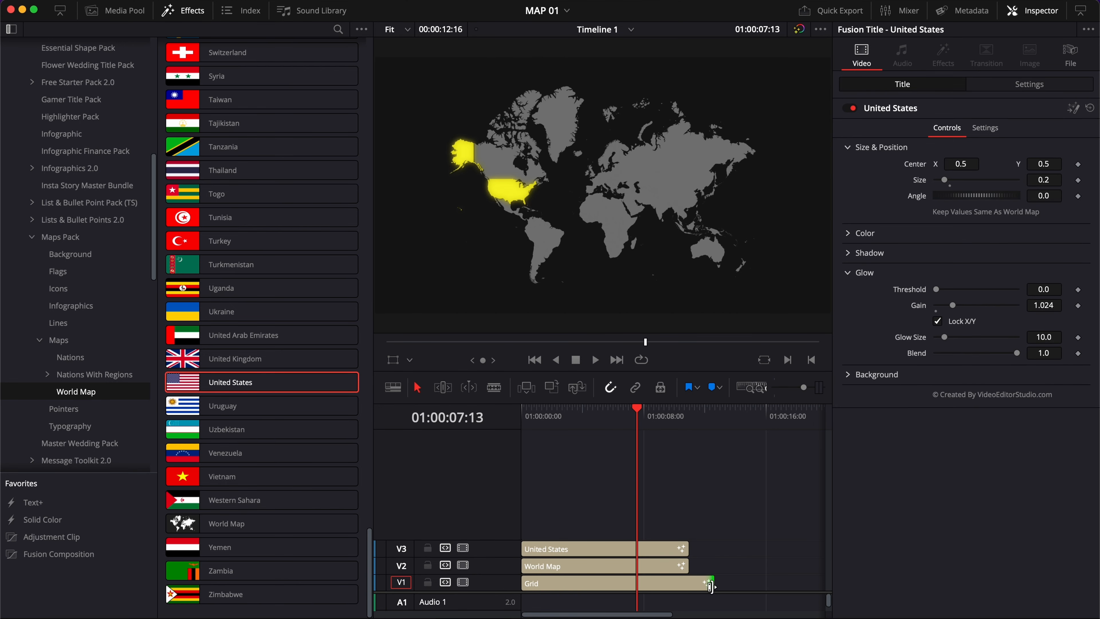
{"action": "left_click_drag", "start_coordinate": [710, 583], "coordinate": [670, 580]}
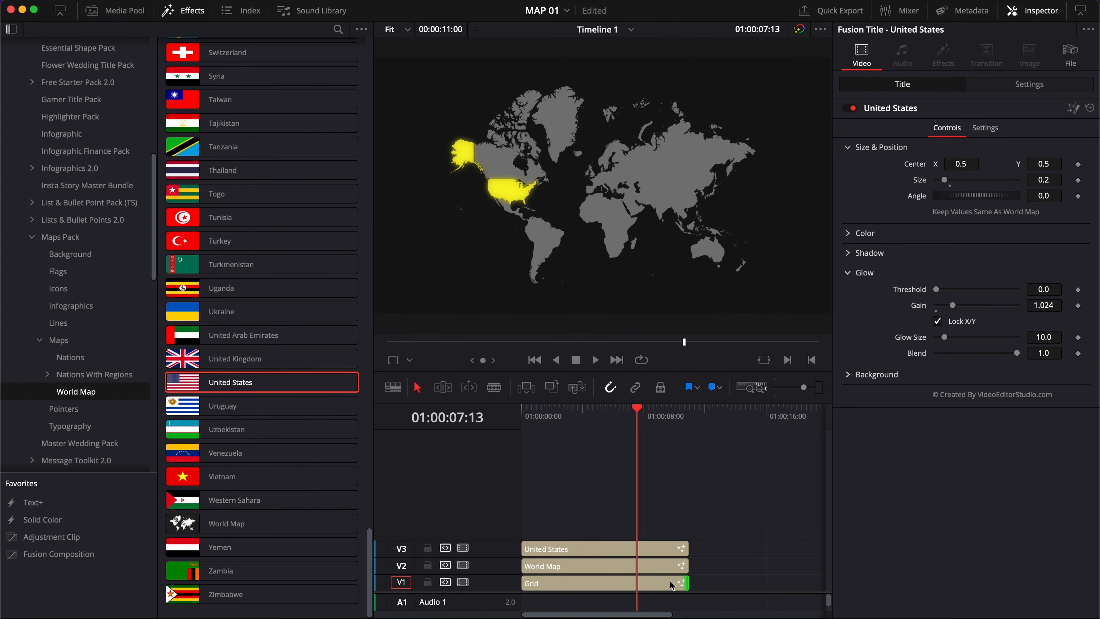
Select the World Map clip and open its Background settings
{"action": "left_click", "coordinate": [630, 565]}
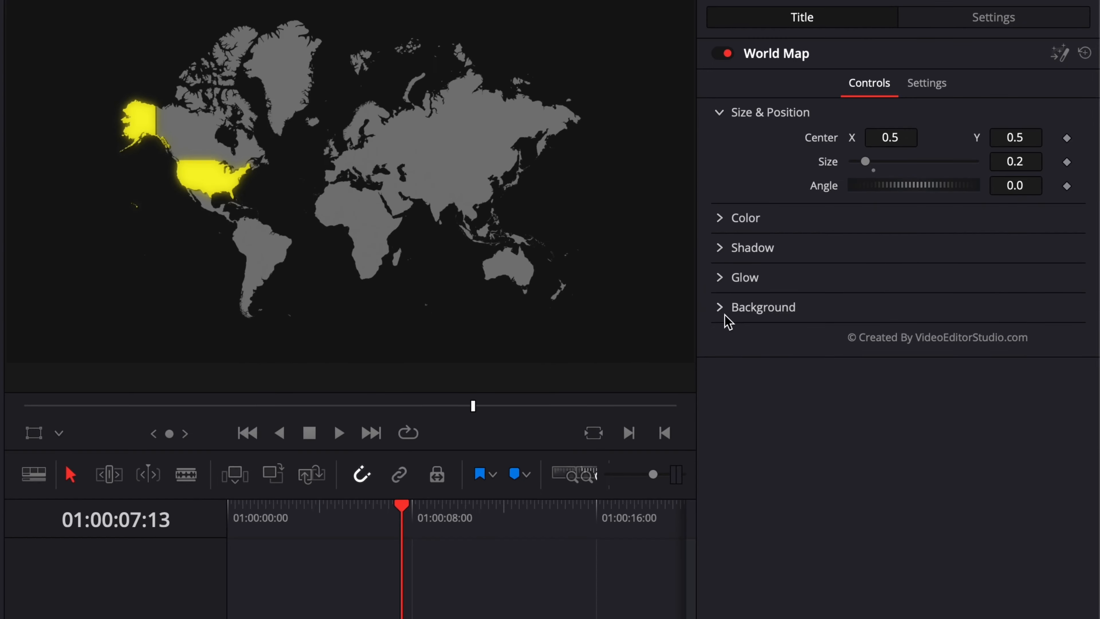
{"action": "left_click", "coordinate": [850, 278]}
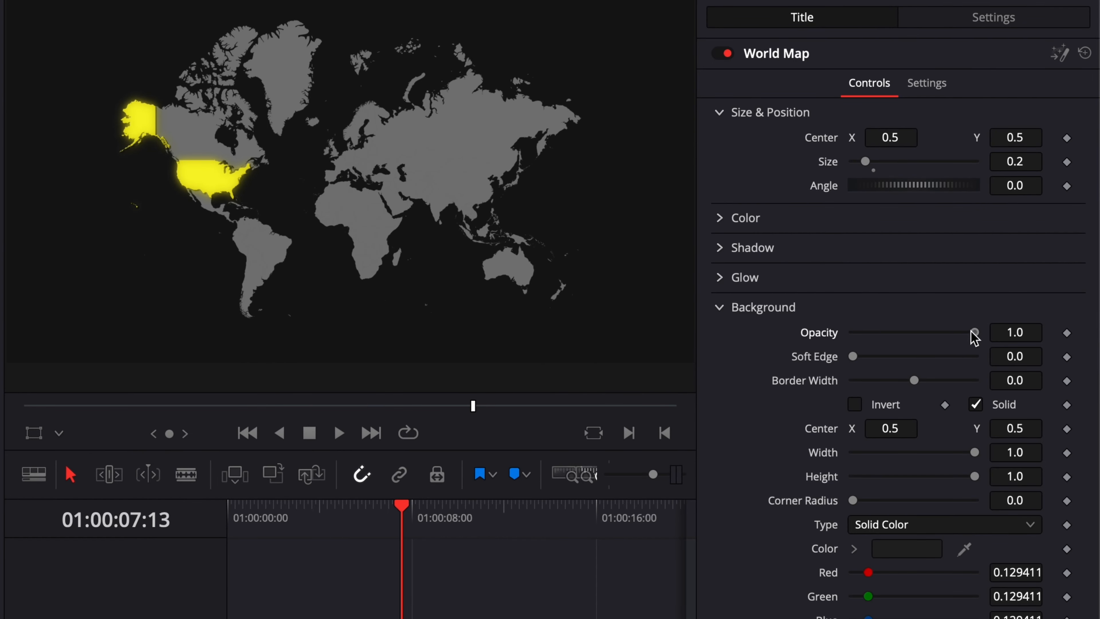
{"action": "left_click_drag", "start_coordinate": [973, 332], "coordinate": [1098, 367]}
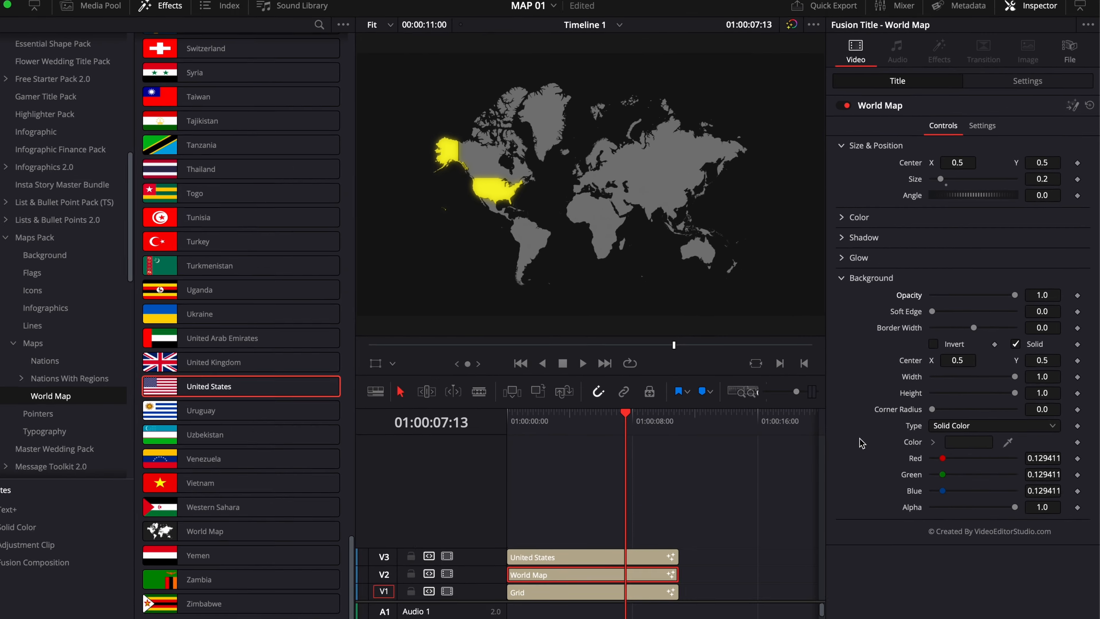
{"action": "left_click", "coordinate": [968, 442]}
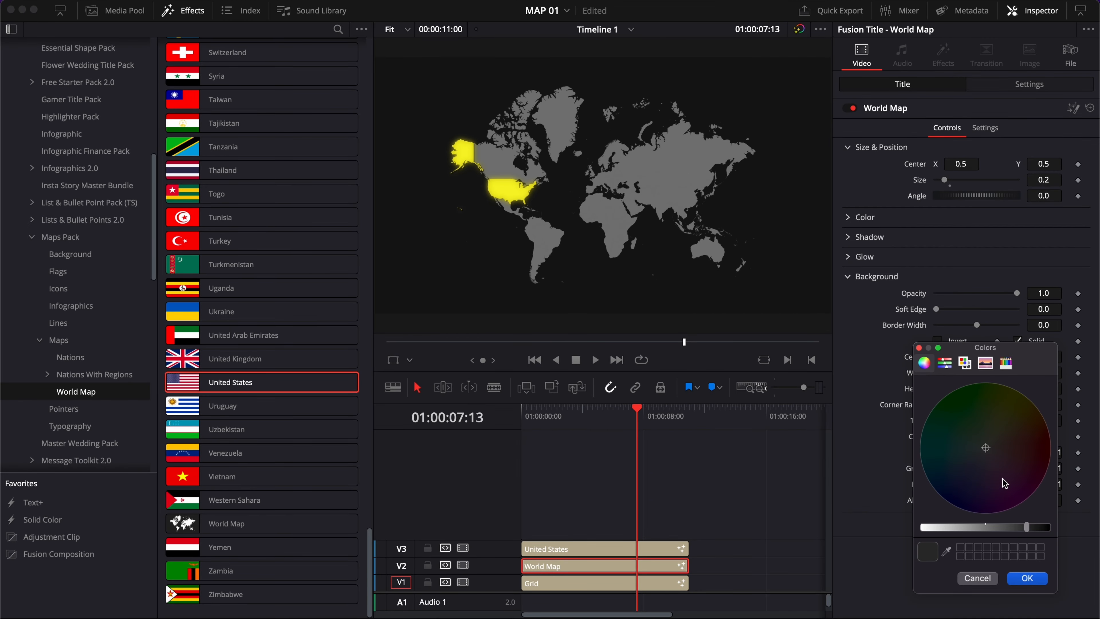
{"action": "left_click", "coordinate": [1016, 476]}
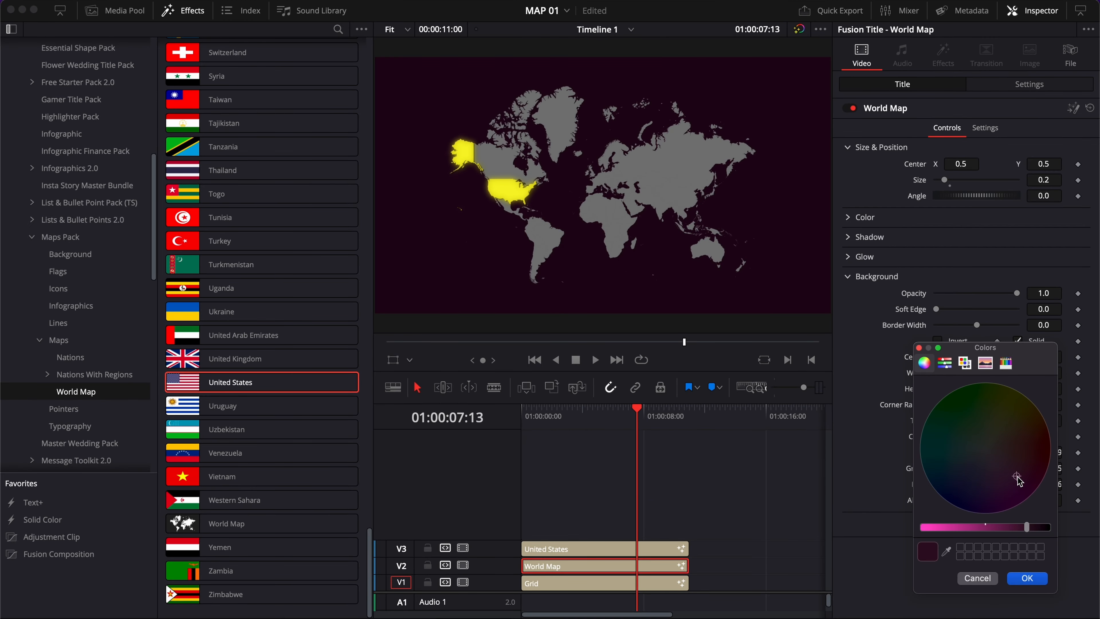
{"action": "left_click", "coordinate": [986, 580]}
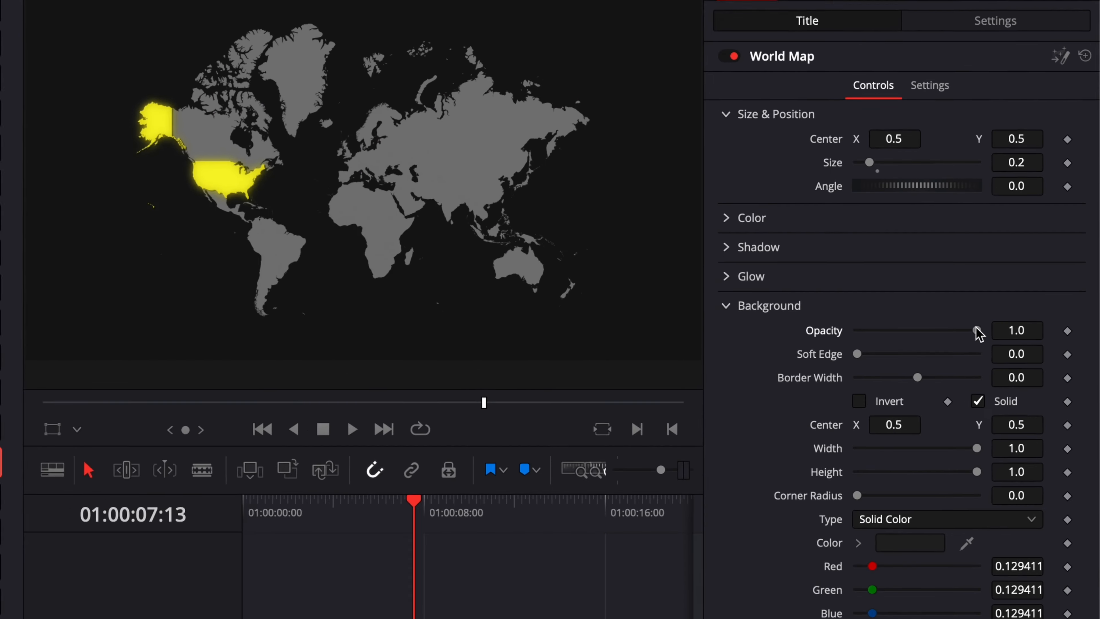
Set the World Map's background opacity to 0.756
{"action": "left_click_drag", "start_coordinate": [1017, 294], "coordinate": [929, 285]}
{"action": "left_click_drag", "start_coordinate": [852, 332], "coordinate": [948, 353]}
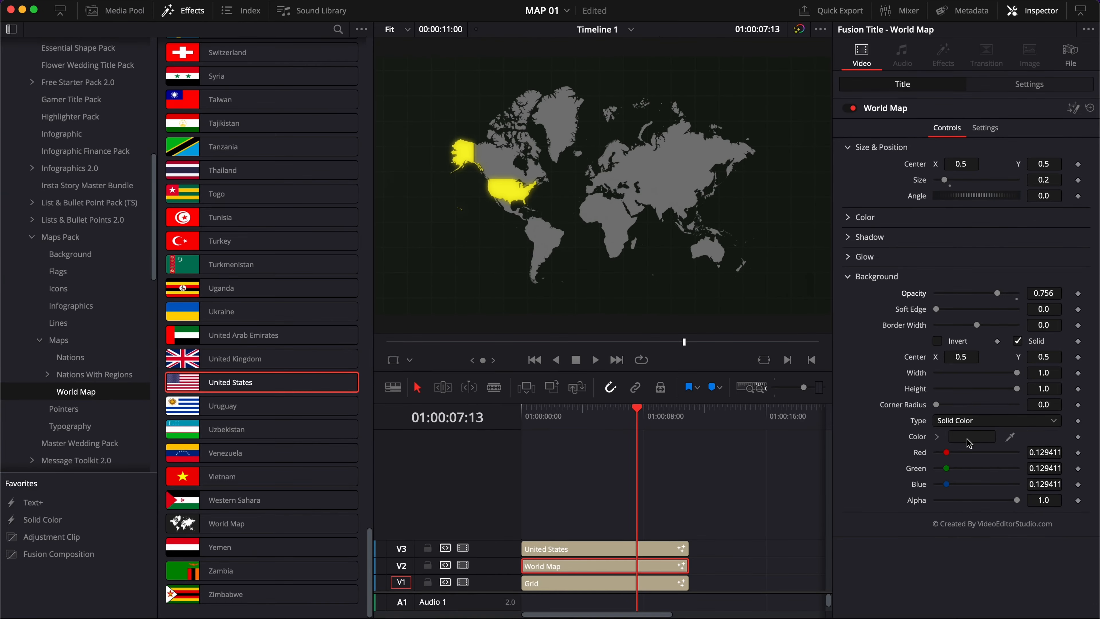
Change the World Map's background color to black
{"action": "left_click", "coordinate": [904, 551]}
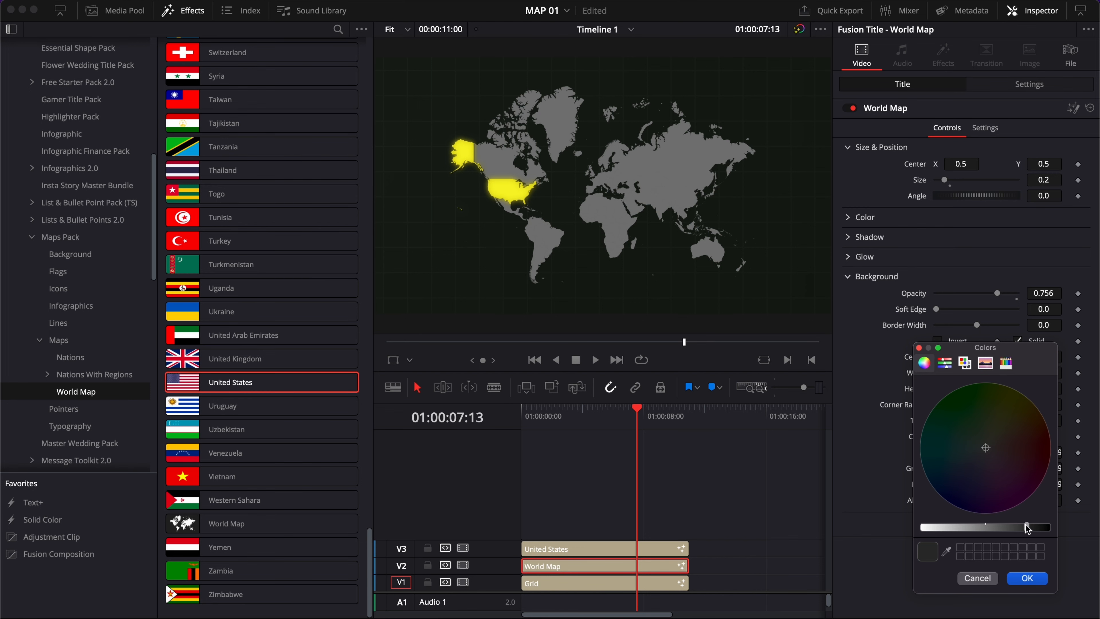
{"action": "left_click_drag", "start_coordinate": [1026, 527], "coordinate": [1063, 528]}
{"action": "left_click", "coordinate": [1034, 580]}
Set the World Map background's width to 0.835, height to 0.85 and corner radius to 0.291
{"action": "left_click_drag", "start_coordinate": [1016, 372], "coordinate": [1003, 373]}
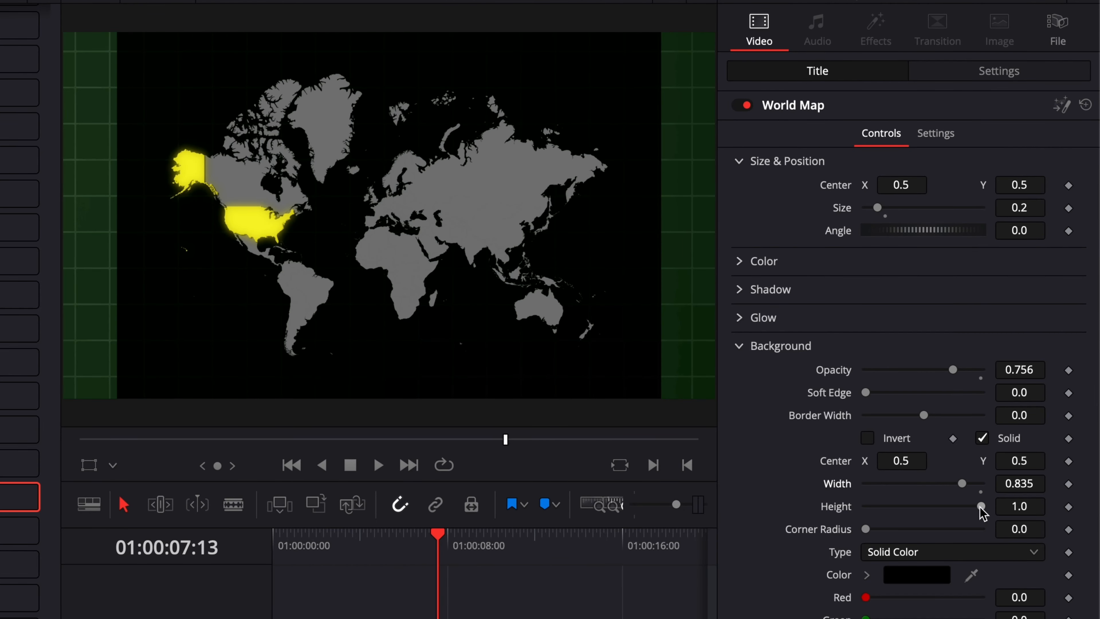
{"action": "left_click_drag", "start_coordinate": [981, 506], "coordinate": [964, 507]}
{"action": "left_click_drag", "start_coordinate": [865, 528], "coordinate": [901, 542]}
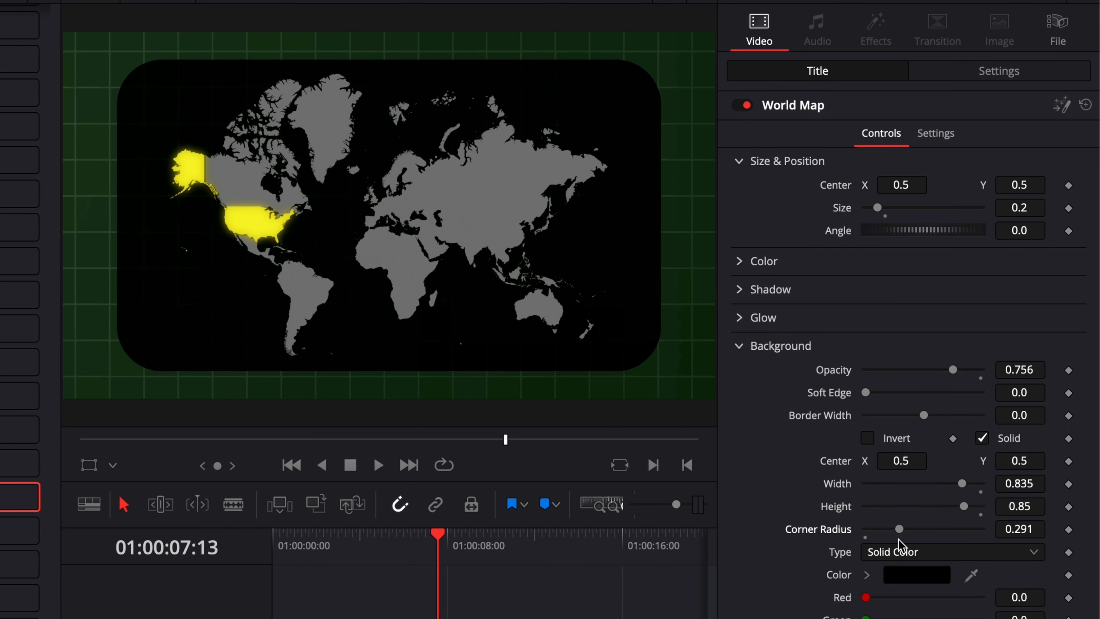
Invert the World Map background and set its Soft Edge to 0.1606
{"action": "left_click", "coordinate": [867, 439]}
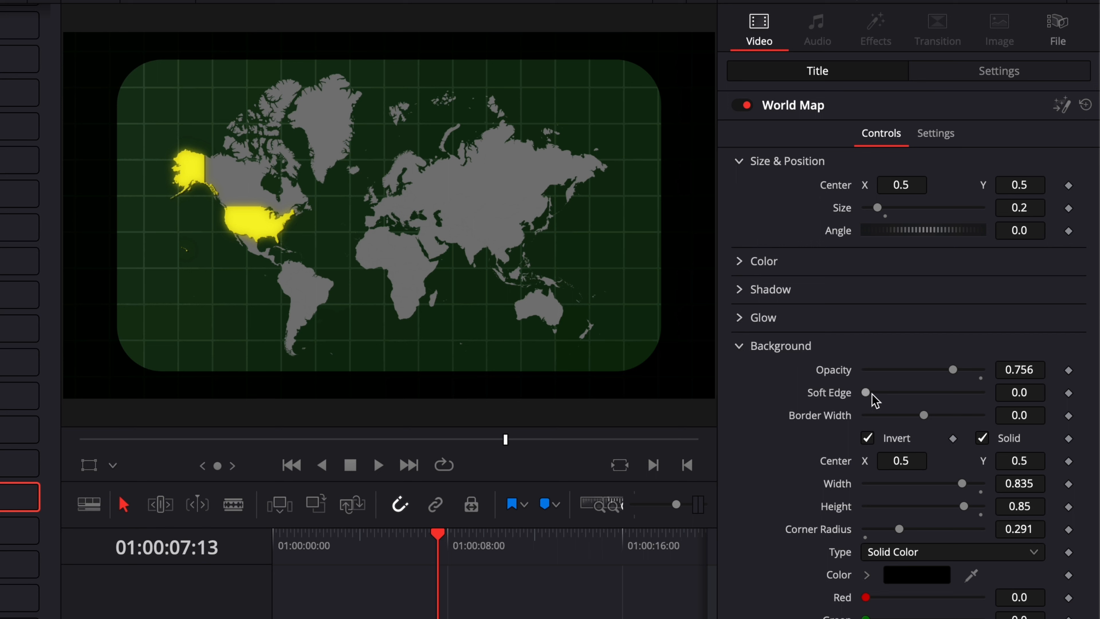
{"action": "left_click_drag", "start_coordinate": [866, 392], "coordinate": [959, 415]}
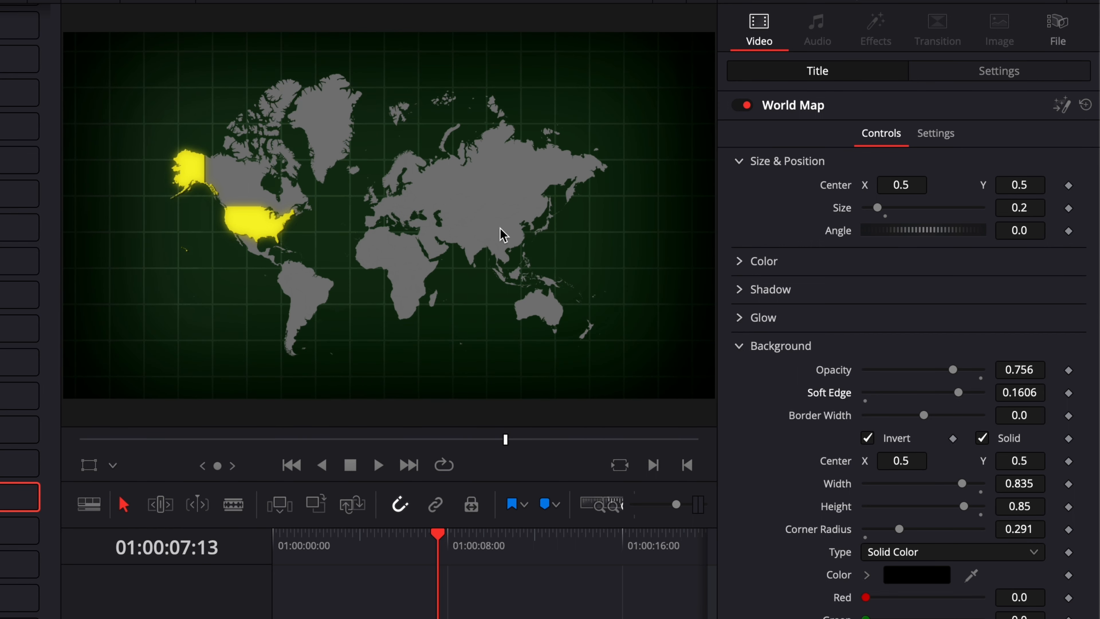
Add the Block Glitch Fusion transition to the start of the United States clip
{"action": "key", "text": "space"}
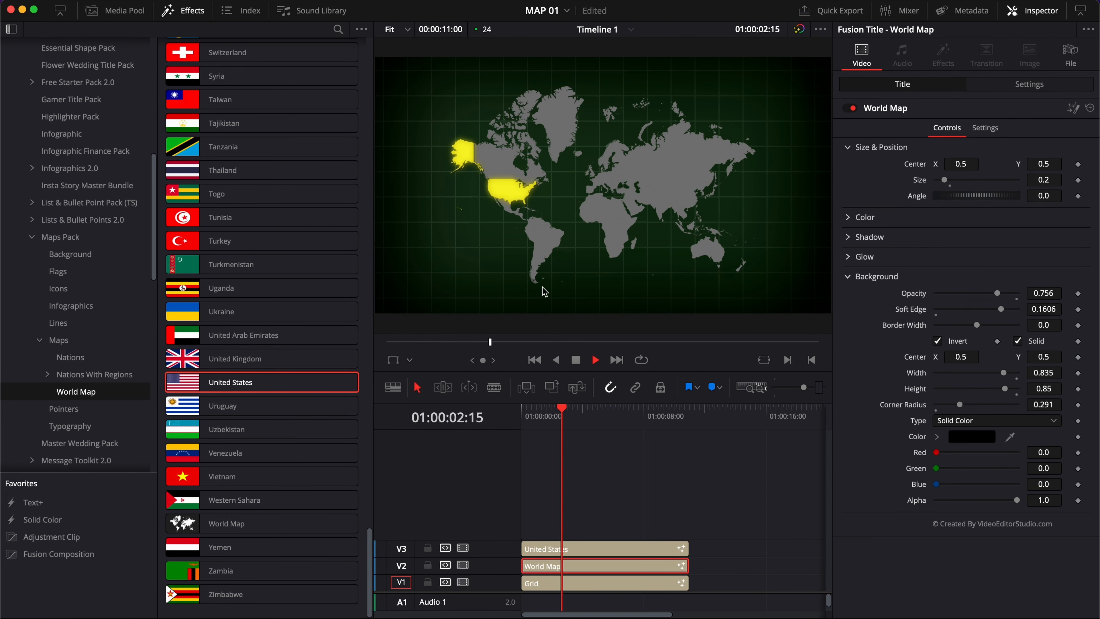
{"action": "key", "text": "space"}
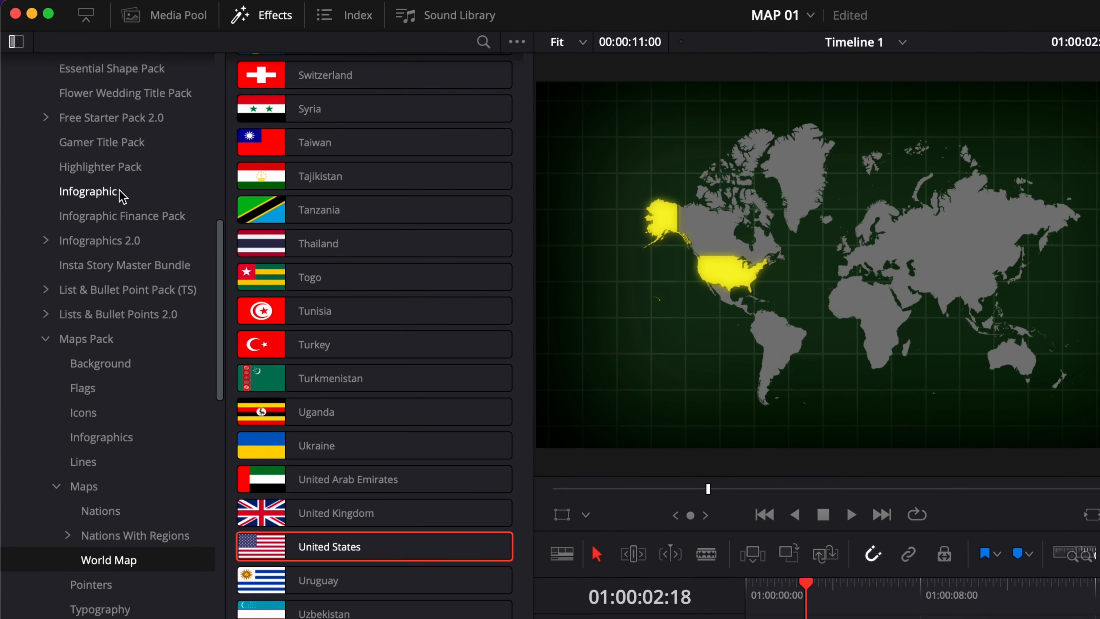
{"action": "scroll", "coordinate": [83, 132], "scroll_direction": "up", "scroll_amount": 10}
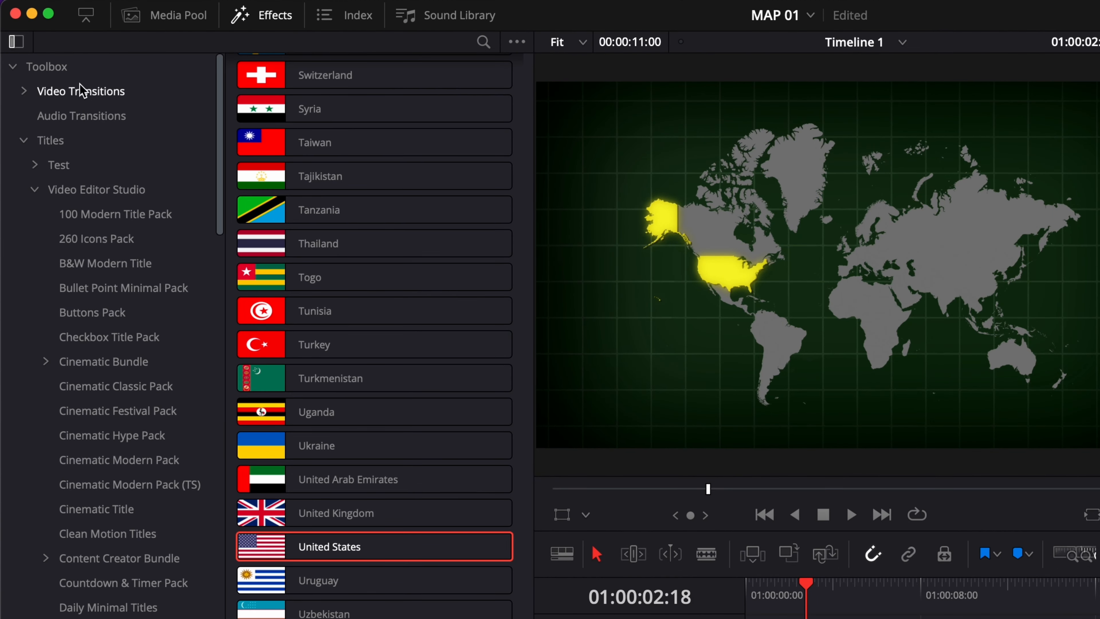
{"action": "left_click", "coordinate": [75, 98]}
{"action": "scroll", "coordinate": [446, 266], "scroll_direction": "up", "scroll_amount": 15}
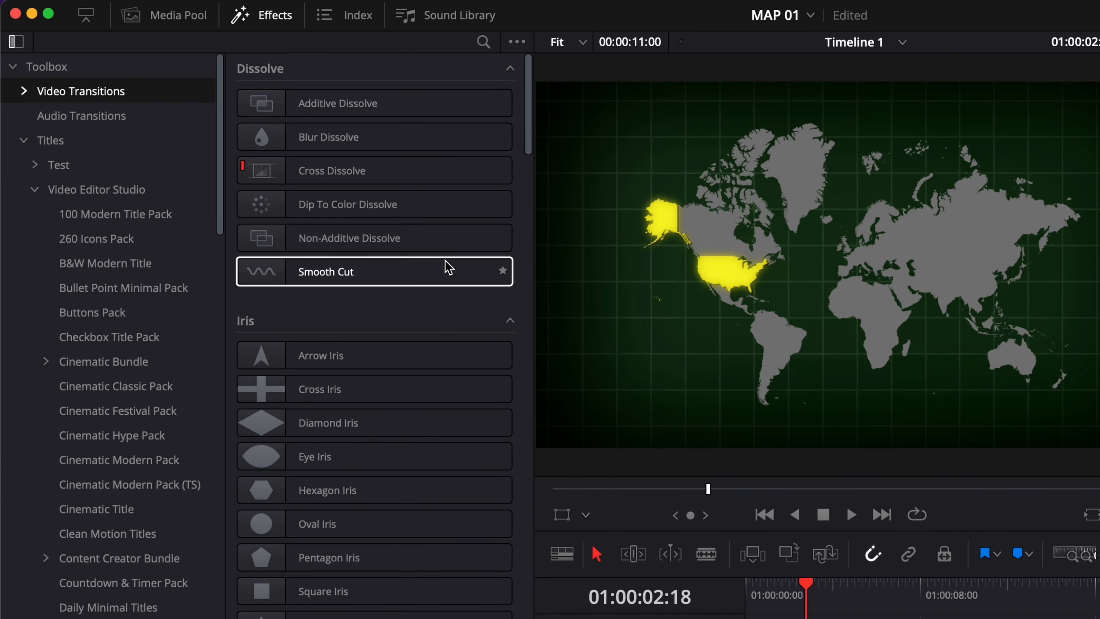
{"action": "scroll", "coordinate": [364, 511], "scroll_direction": "down", "scroll_amount": 15}
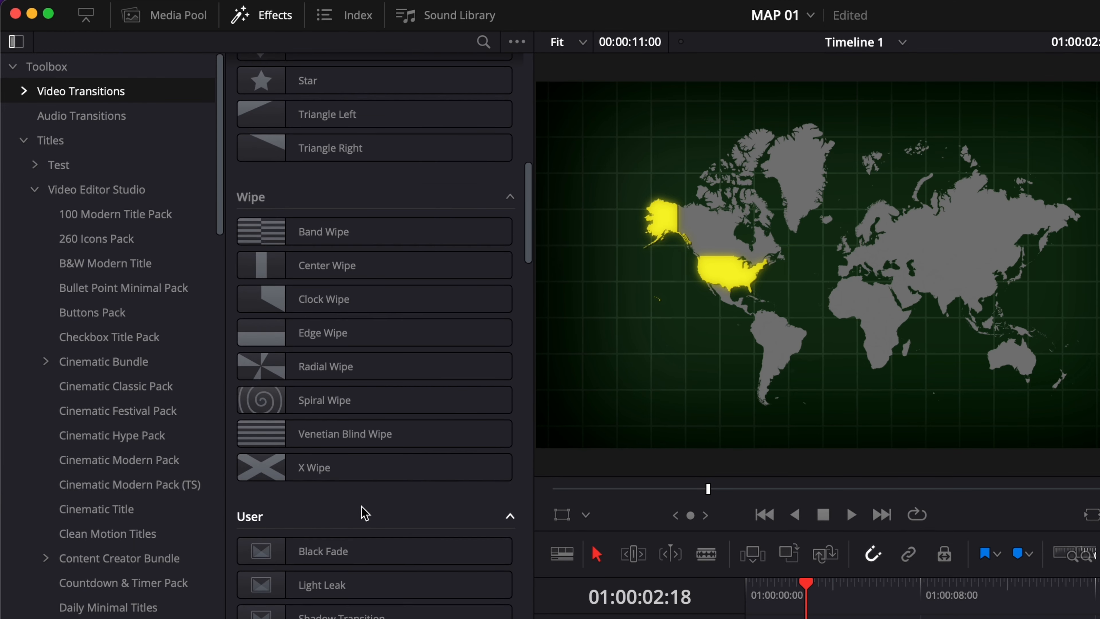
{"action": "scroll", "coordinate": [364, 511], "scroll_direction": "down", "scroll_amount": 4}
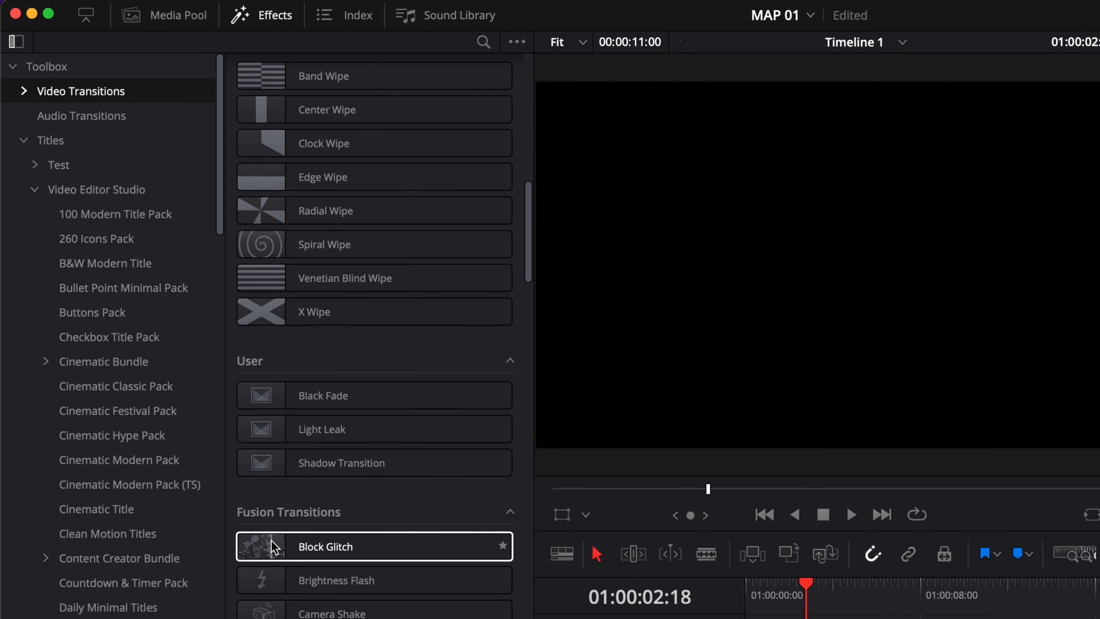
{"action": "left_click_drag", "start_coordinate": [306, 547], "coordinate": [529, 514]}
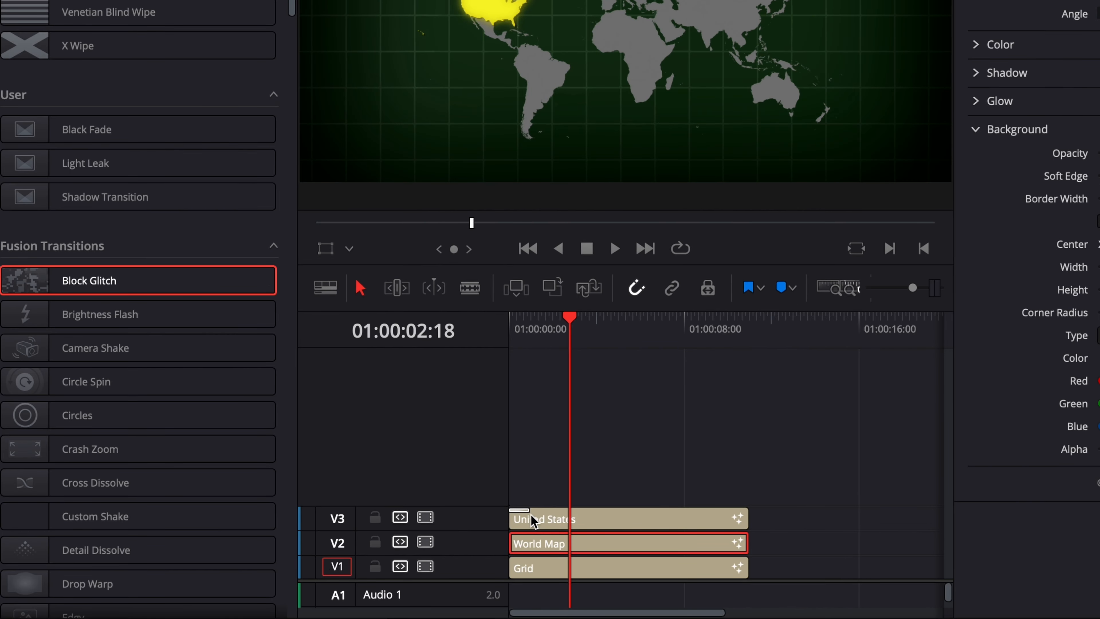
Play the timeline from the start to preview the glitch transition
{"action": "key", "text": "Home"}
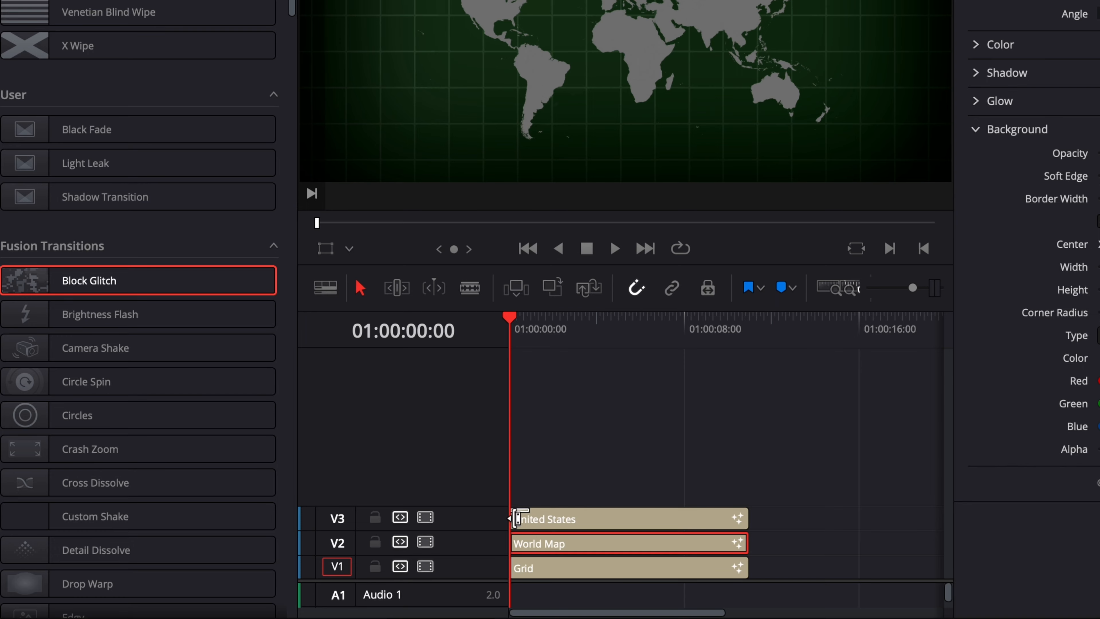
{"action": "key", "text": "space"}
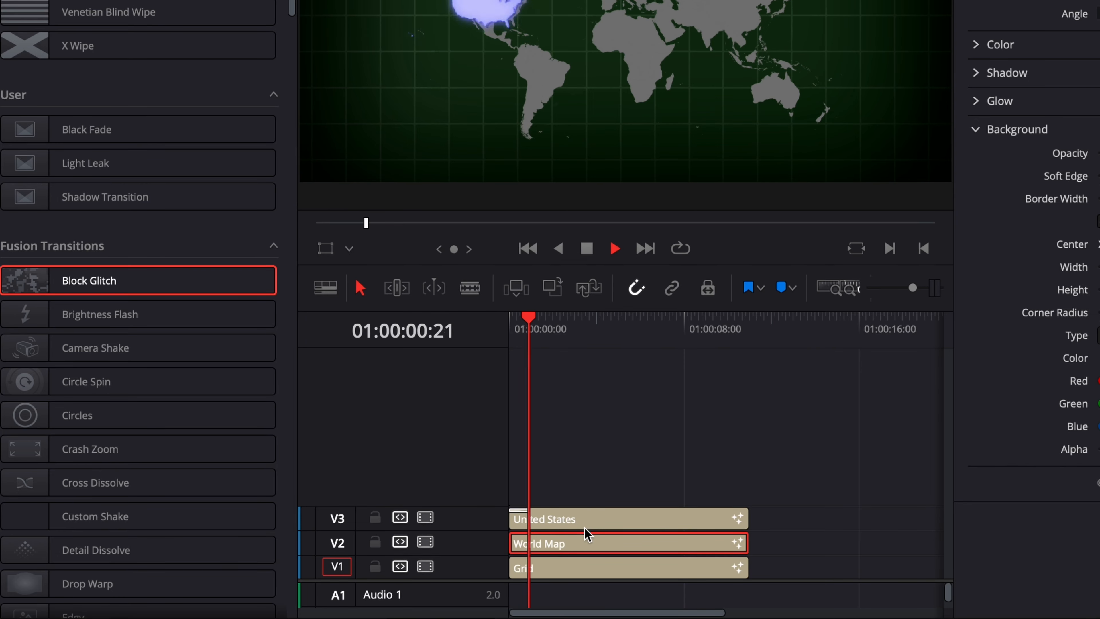
{"action": "key", "text": "space"}
{"action": "left_click", "coordinate": [510, 319]}
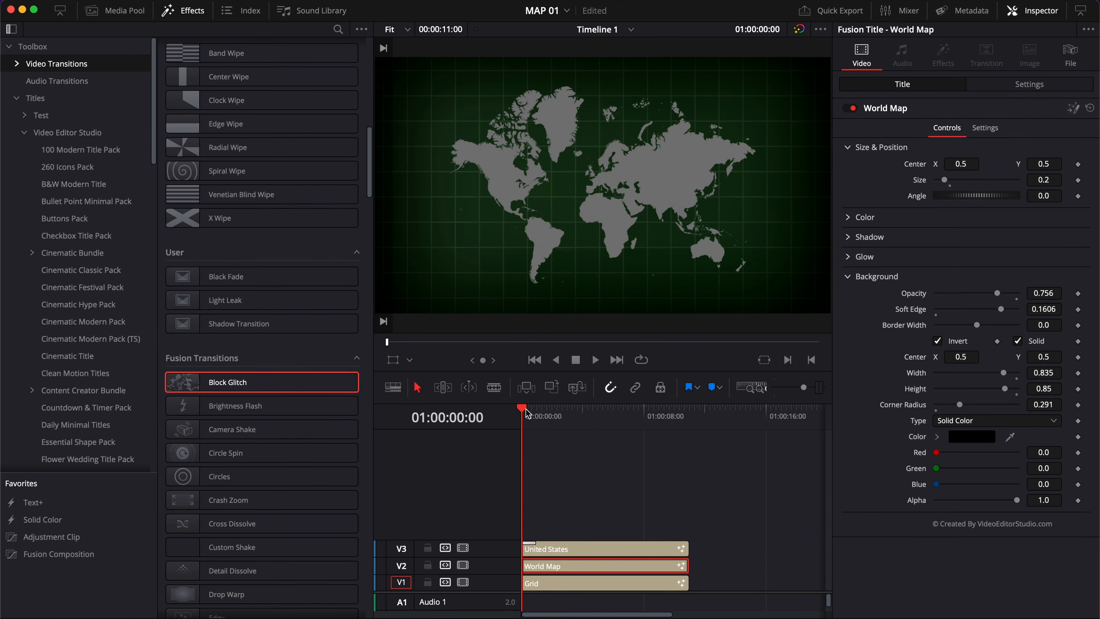
{"action": "key", "text": "space"}
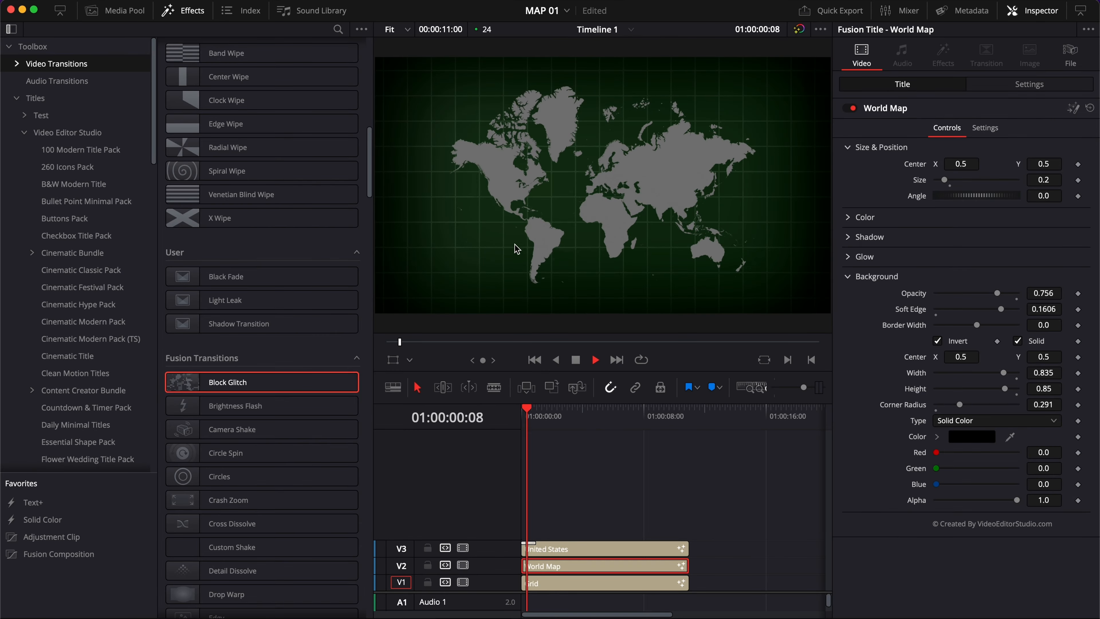
{"action": "key", "text": "space"}
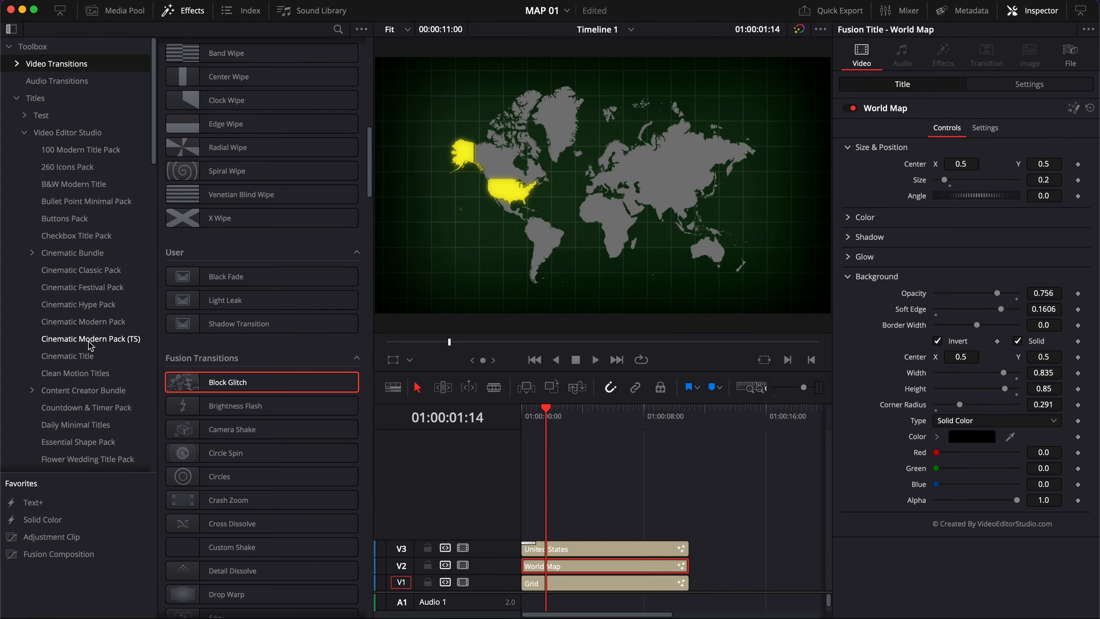
Add the Australia map on a new track above the United States clip and extend it to end with the other clips
{"action": "scroll", "coordinate": [90, 345], "scroll_direction": "down", "scroll_amount": 10}
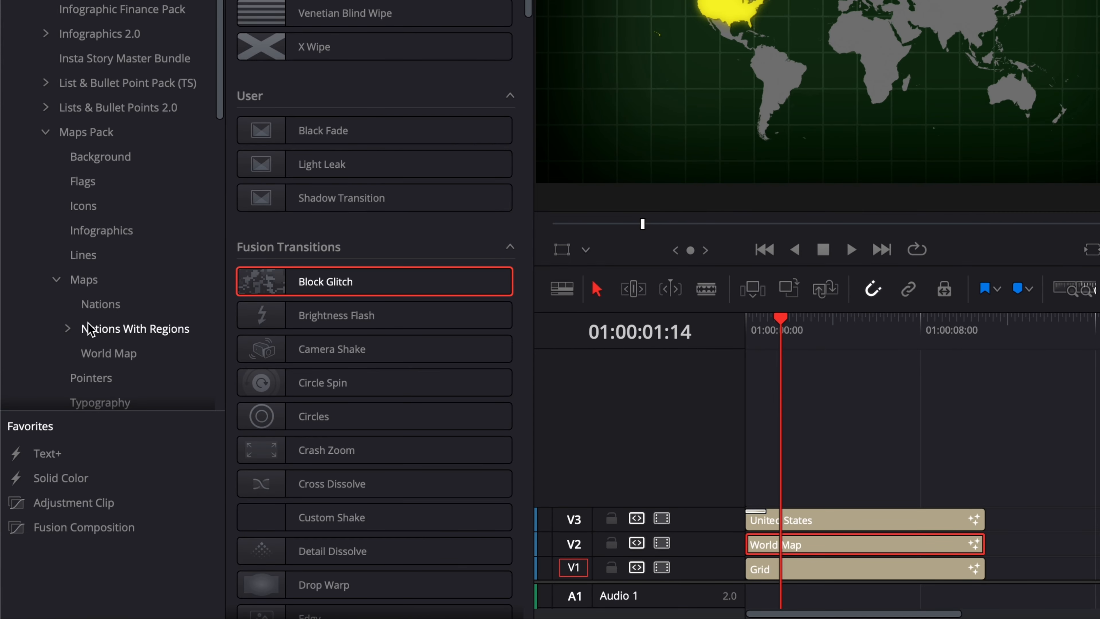
{"action": "left_click", "coordinate": [99, 352]}
{"action": "scroll", "coordinate": [372, 208], "scroll_direction": "up", "scroll_amount": 10}
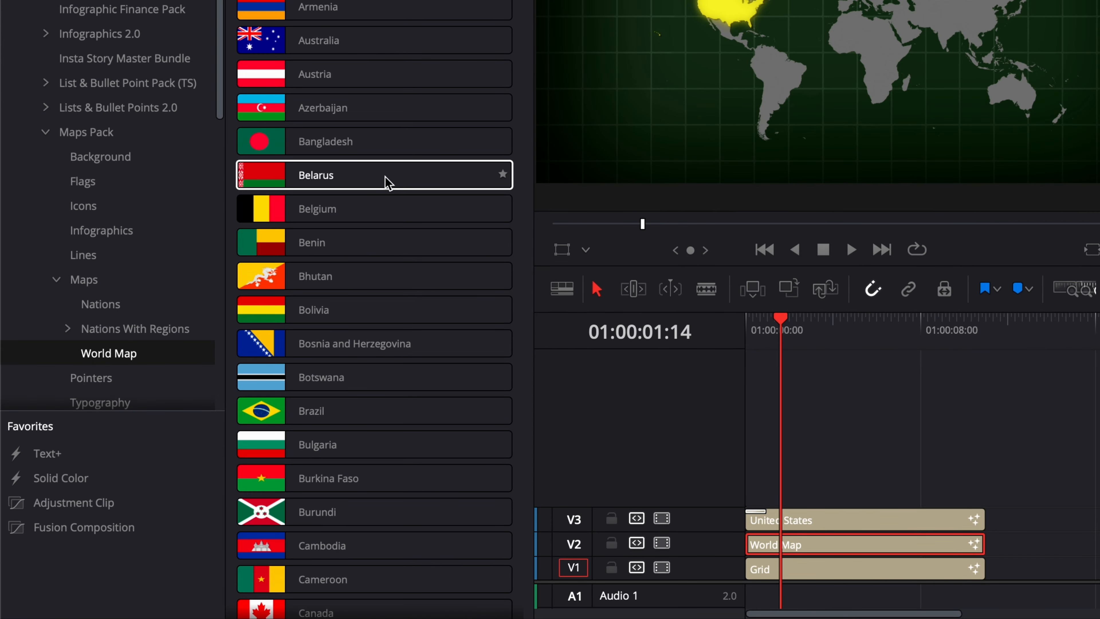
{"action": "left_click_drag", "start_coordinate": [318, 39], "coordinate": [762, 496]}
{"action": "left_click_drag", "start_coordinate": [846, 495], "coordinate": [983, 495]}
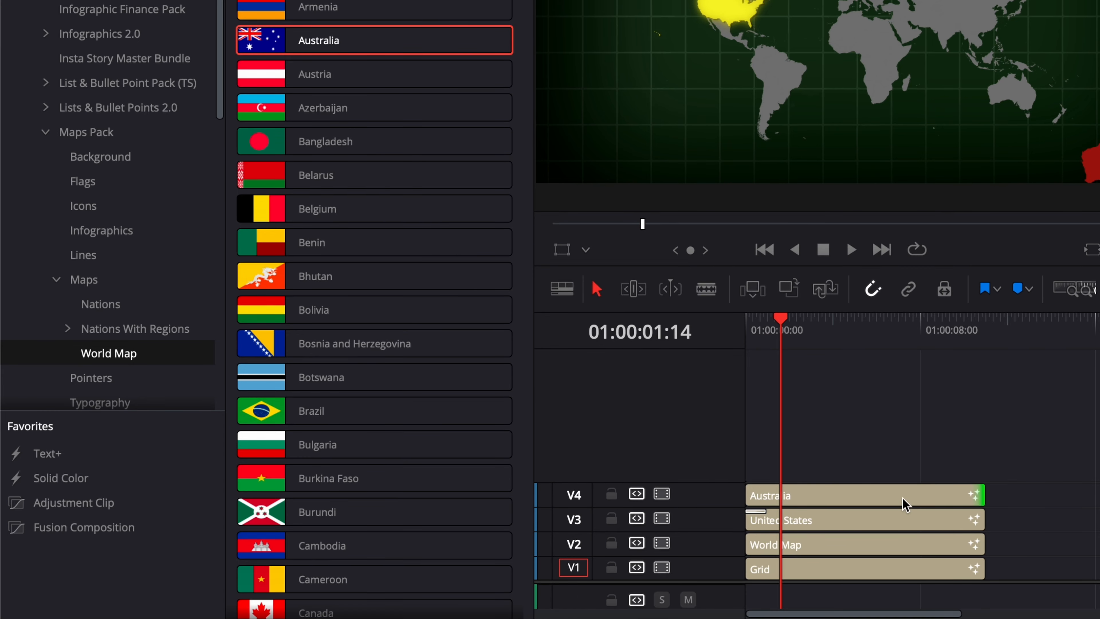
{"action": "left_click", "coordinate": [905, 504]}
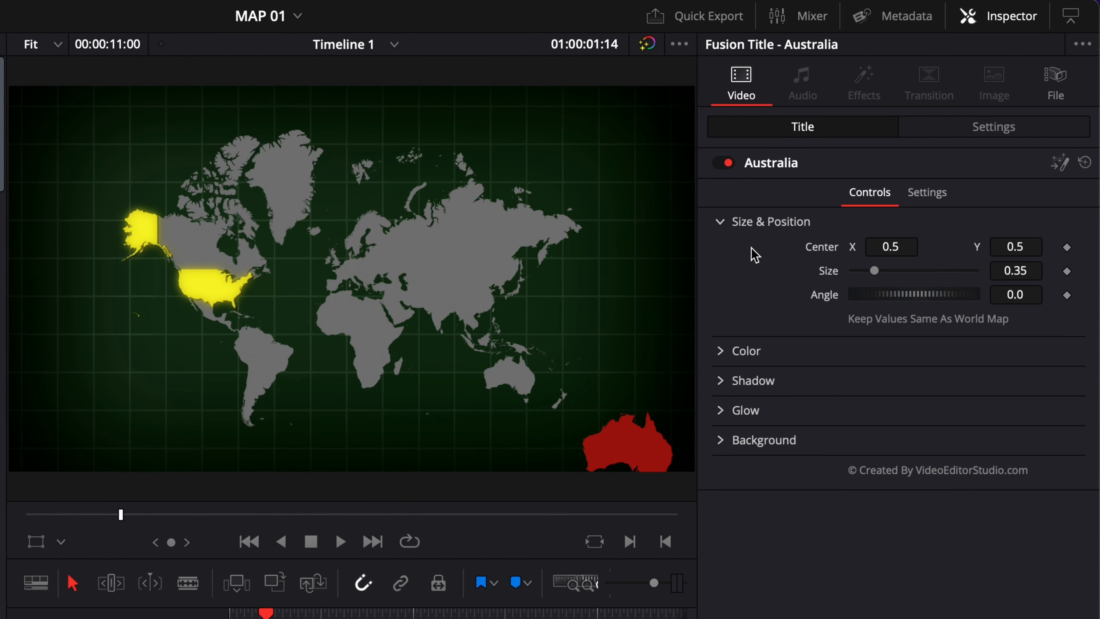
Set the Australia map's Size to 0.2
{"action": "left_click", "coordinate": [1034, 270]}
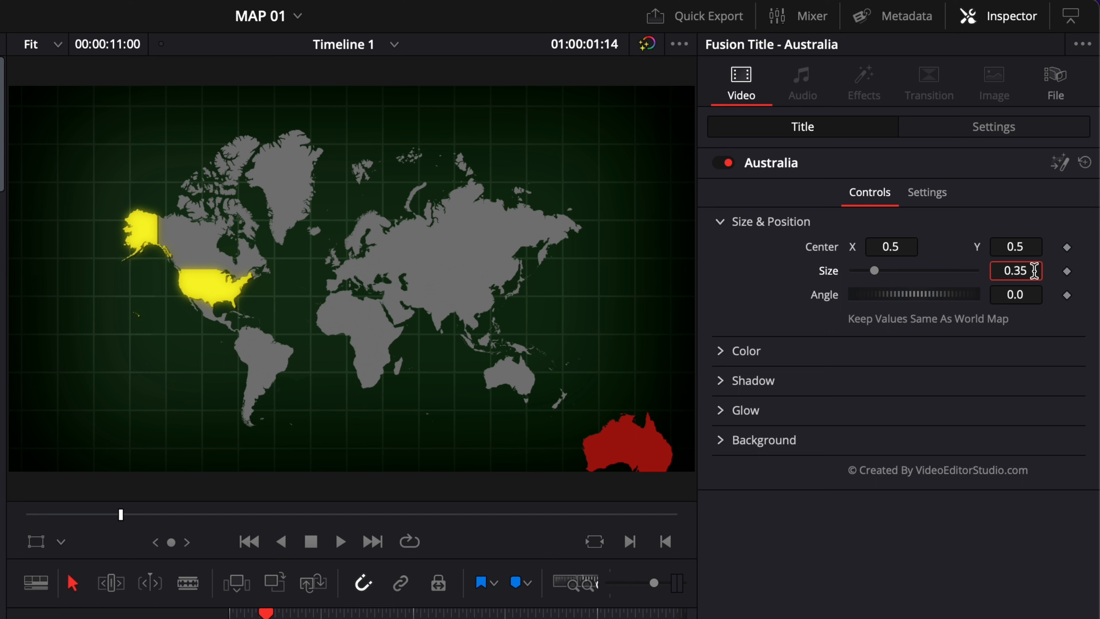
{"action": "type", "text": "2"}
{"action": "key", "text": "Tab"}
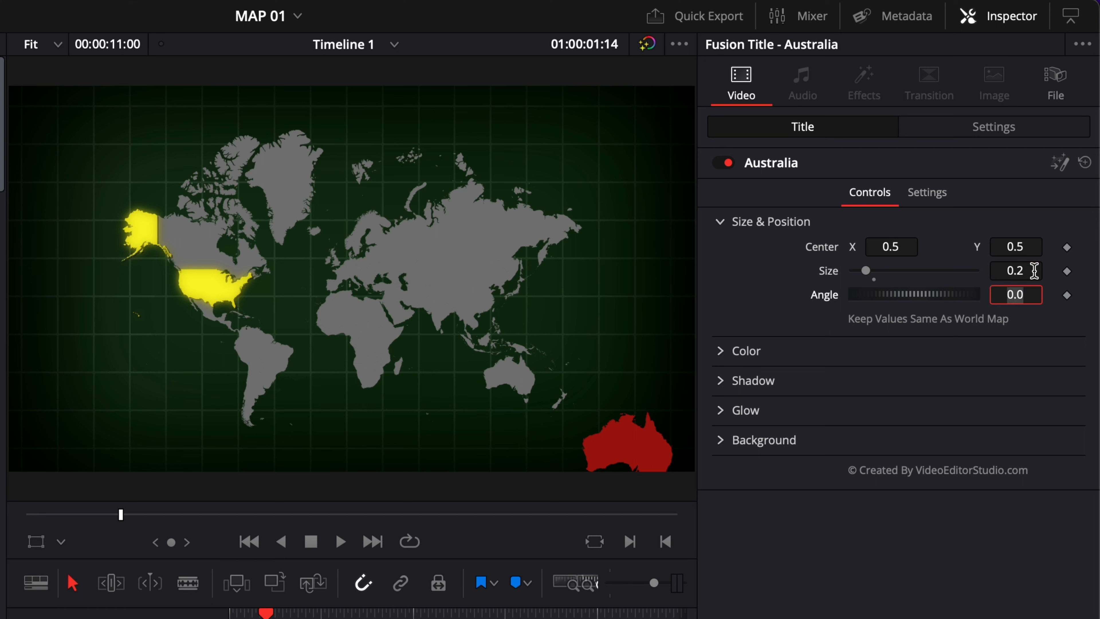
Open the Australia map's Glow settings and raise its Gain
{"action": "left_click", "coordinate": [729, 413]}
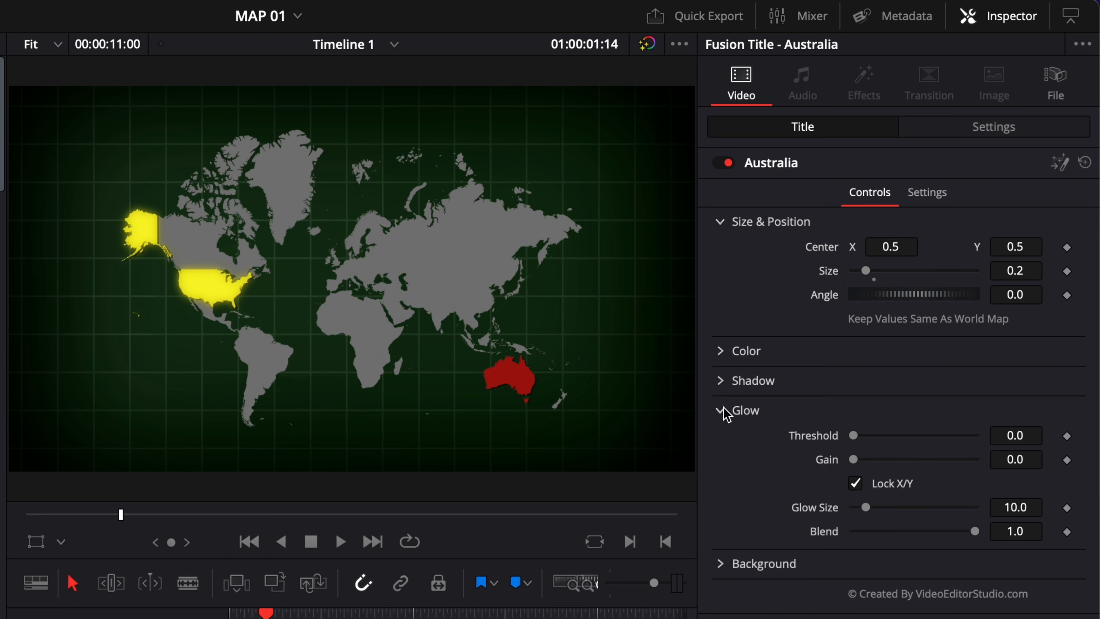
{"action": "left_click_drag", "start_coordinate": [853, 459], "coordinate": [890, 467]}
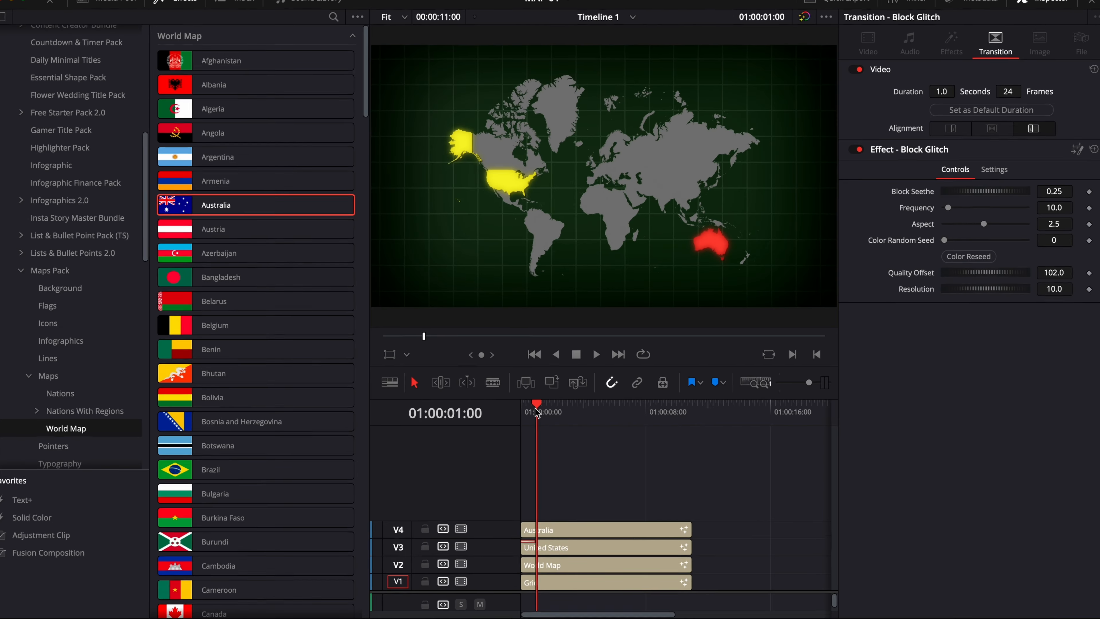
Zoom into the timeline and play from the start to review the transitions
{"action": "key", "text": "super+equal"}
{"action": "key", "text": "super+equal"}
{"action": "key", "text": "super+equal"}
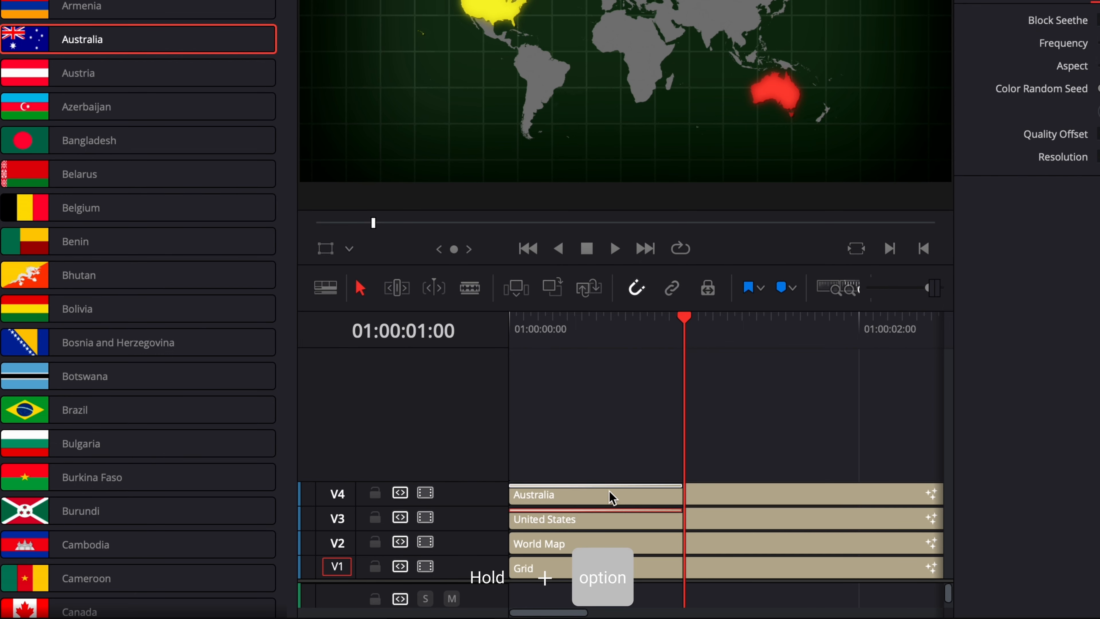
{"action": "left_click", "coordinate": [532, 332]}
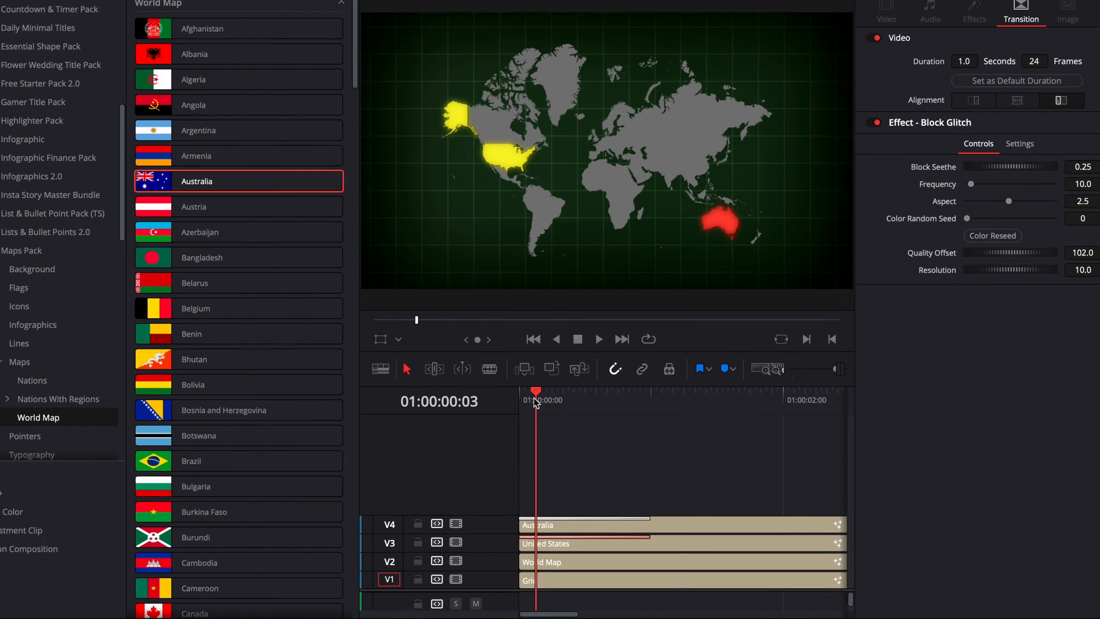
{"action": "key", "text": "Up"}
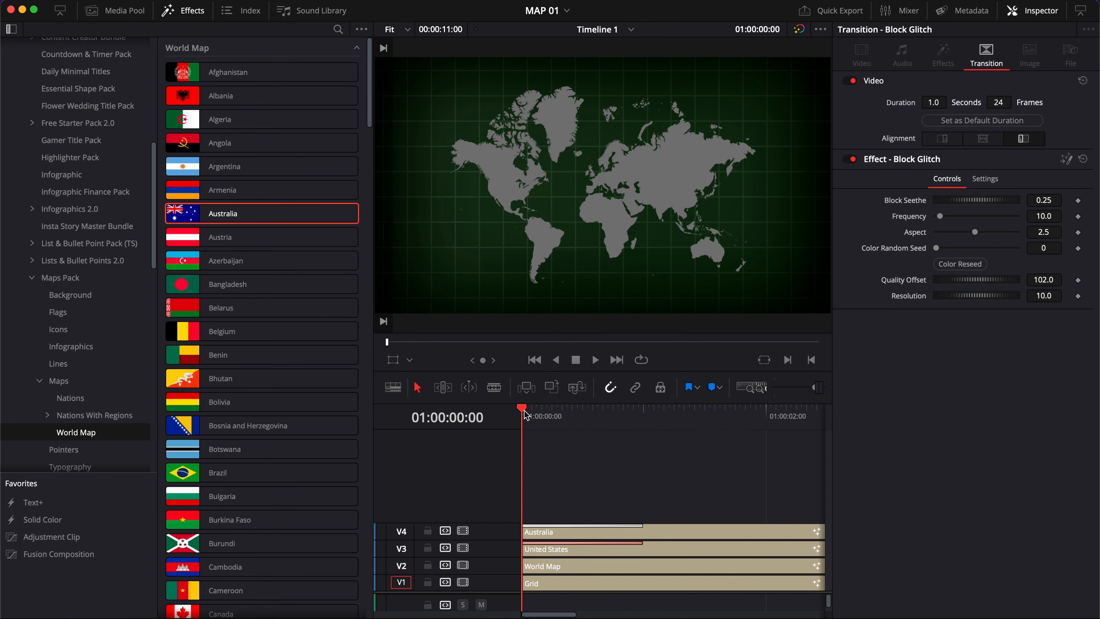
{"action": "key", "text": "space"}
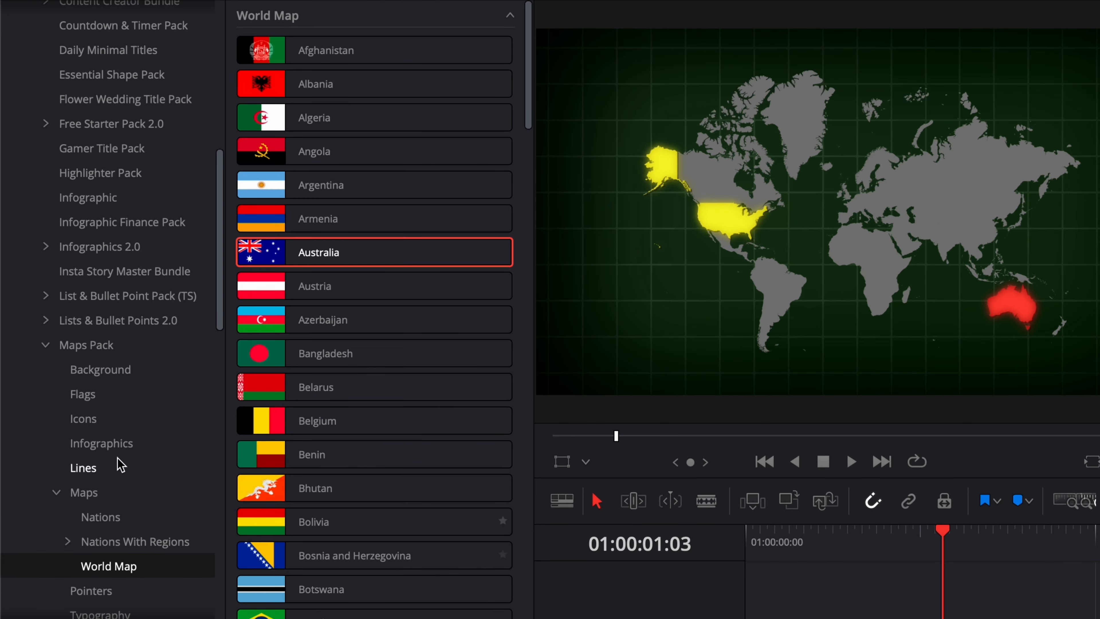
Add Pointer 11 from the Maps Pack's Pointers to a new top track, starting shortly after the other clips
{"action": "scroll", "coordinate": [154, 558], "scroll_direction": "down", "scroll_amount": 3}
{"action": "left_click", "coordinate": [103, 516]}
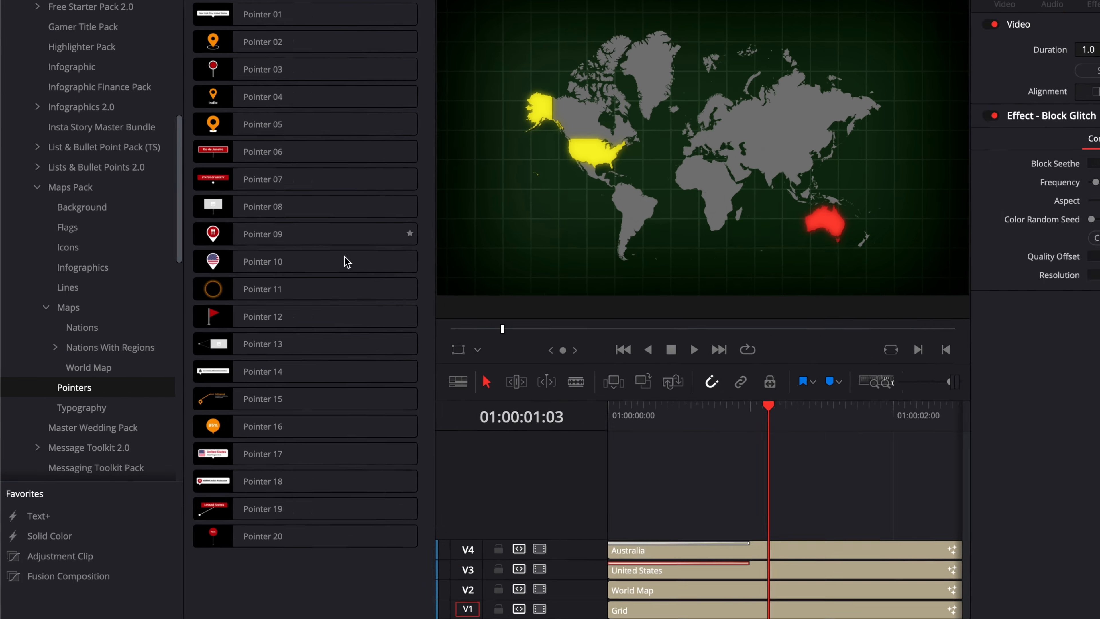
{"action": "left_click", "coordinate": [215, 308]}
{"action": "left_click_drag", "start_coordinate": [215, 311], "coordinate": [561, 489]}
{"action": "left_click_drag", "start_coordinate": [801, 522], "coordinate": [839, 553]}
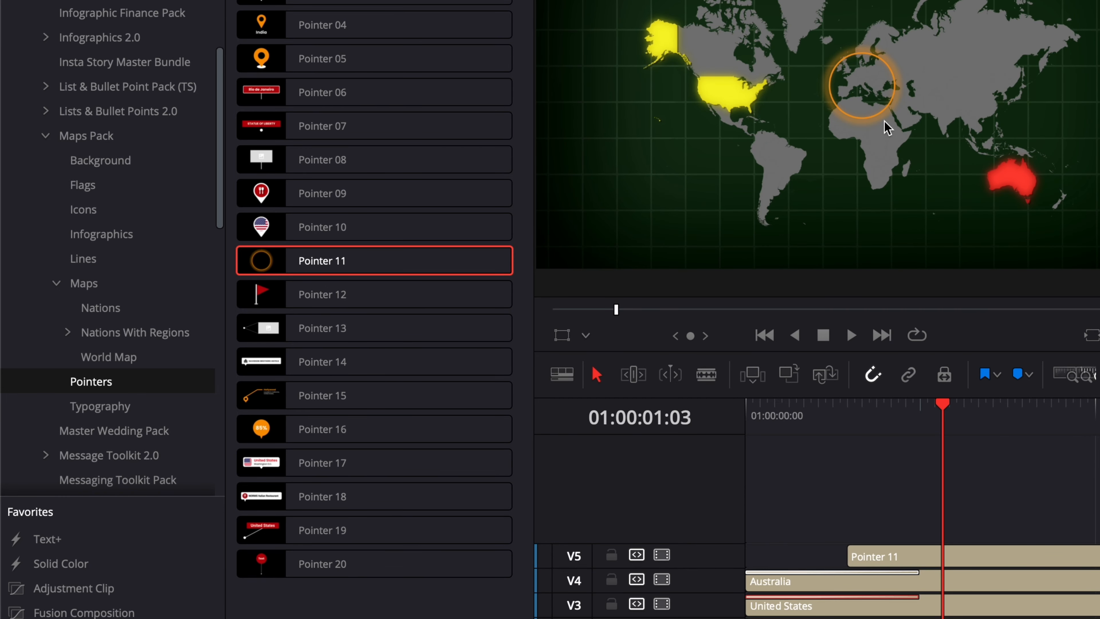
{"action": "left_click", "coordinate": [973, 558]}
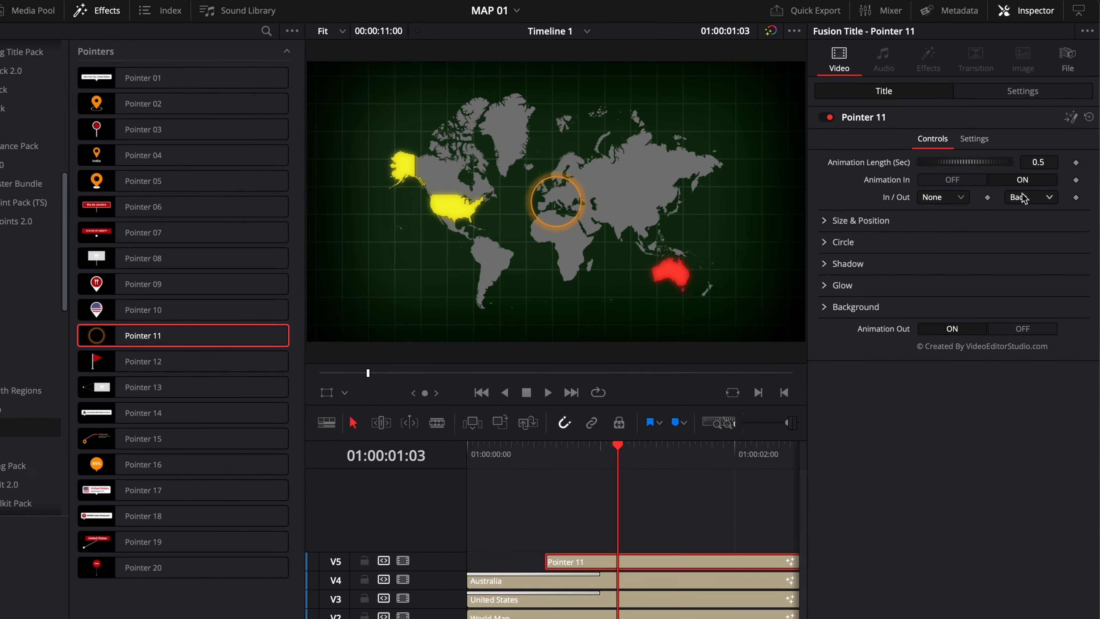
Check the Pointer 11 easing options and play the timeline to preview the pointer's animation
{"action": "left_click", "coordinate": [1031, 180]}
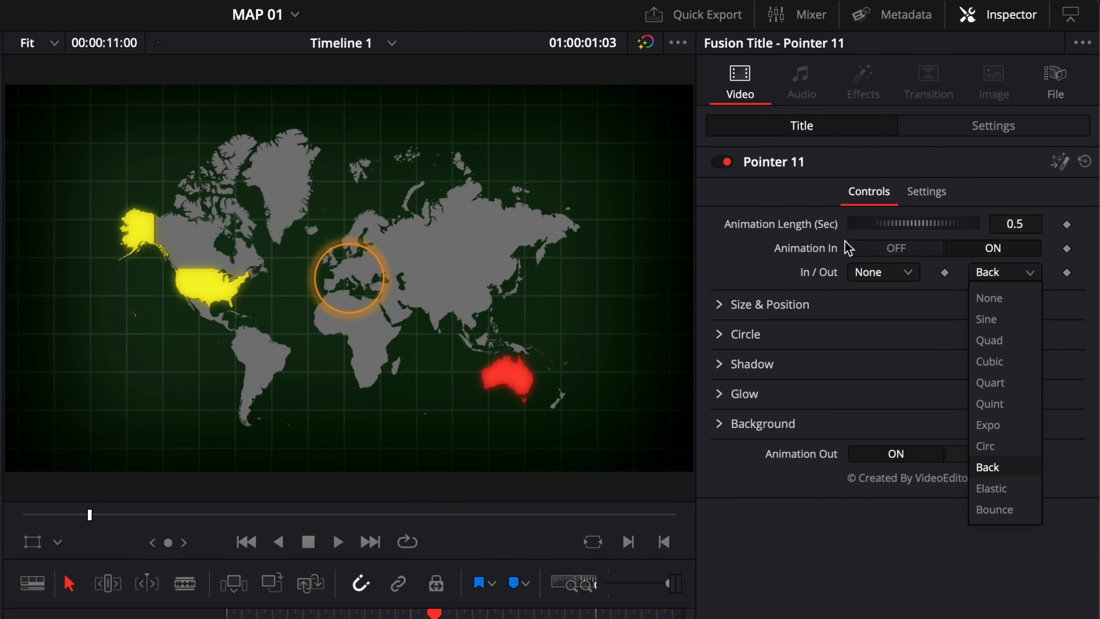
{"action": "left_click", "coordinate": [770, 256]}
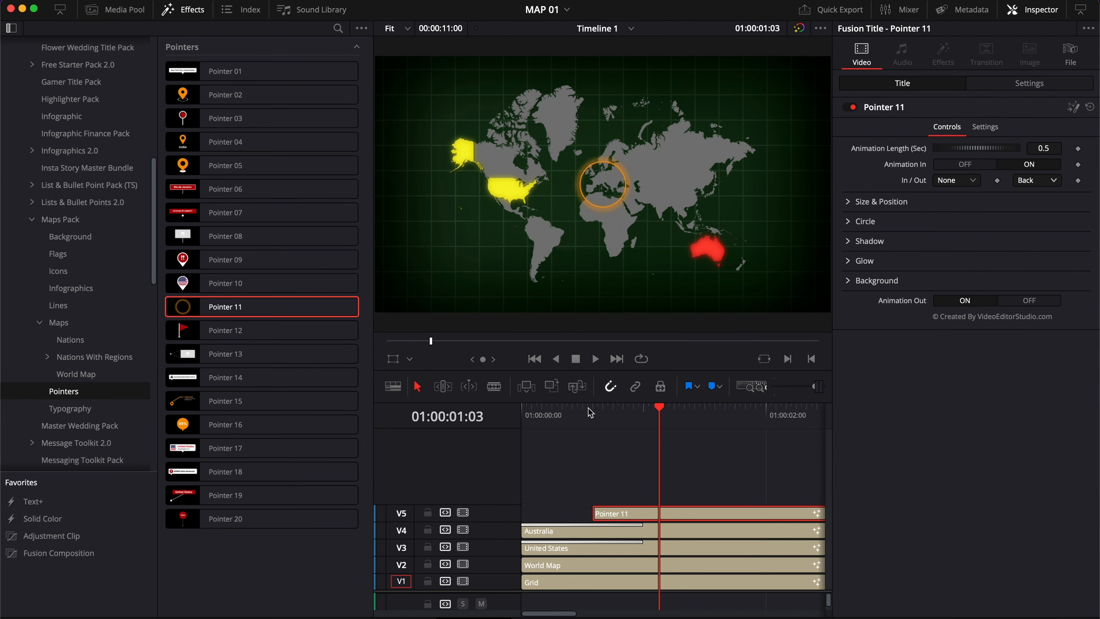
{"action": "left_click", "coordinate": [593, 411]}
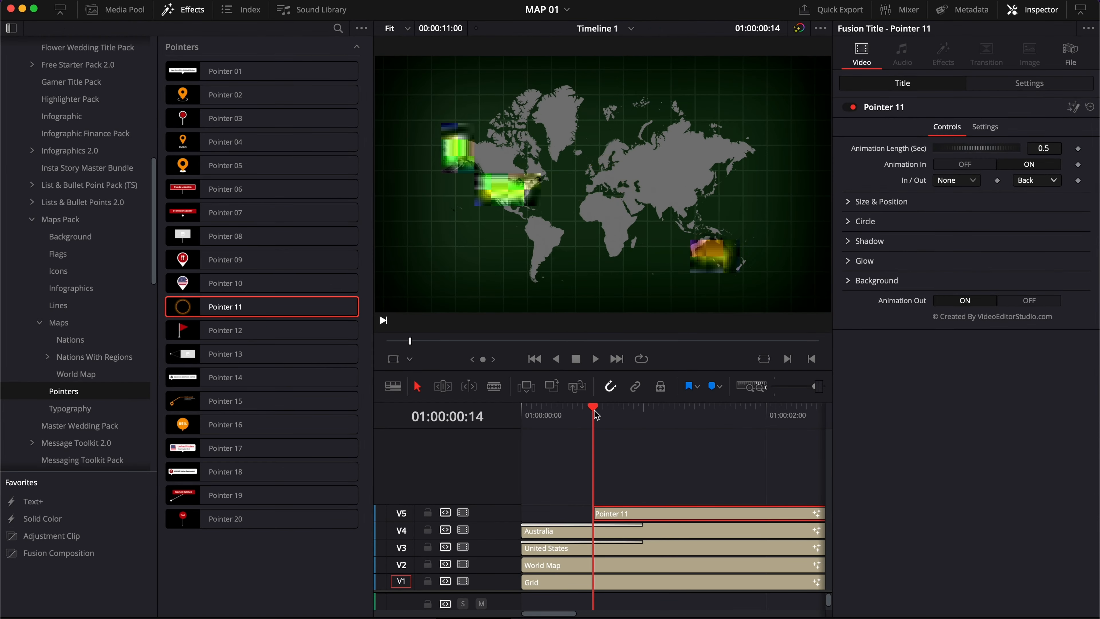
{"action": "key", "text": "space"}
{"action": "key", "text": "space"}
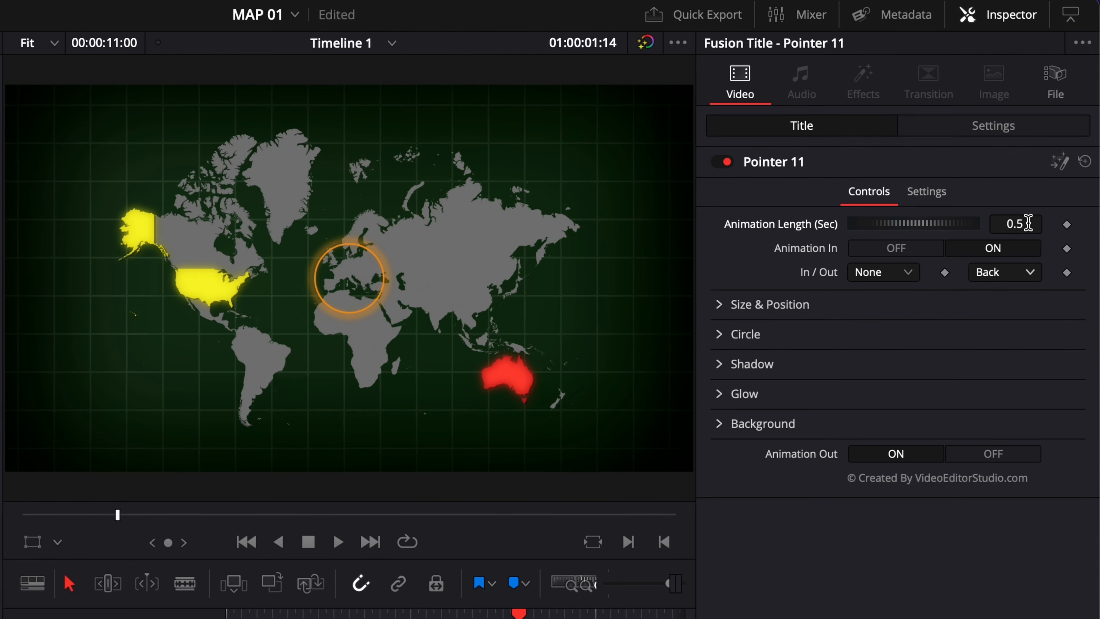
Set the Pointer 11 Animation Length to 1.0 seconds
{"action": "left_click", "coordinate": [1028, 223]}
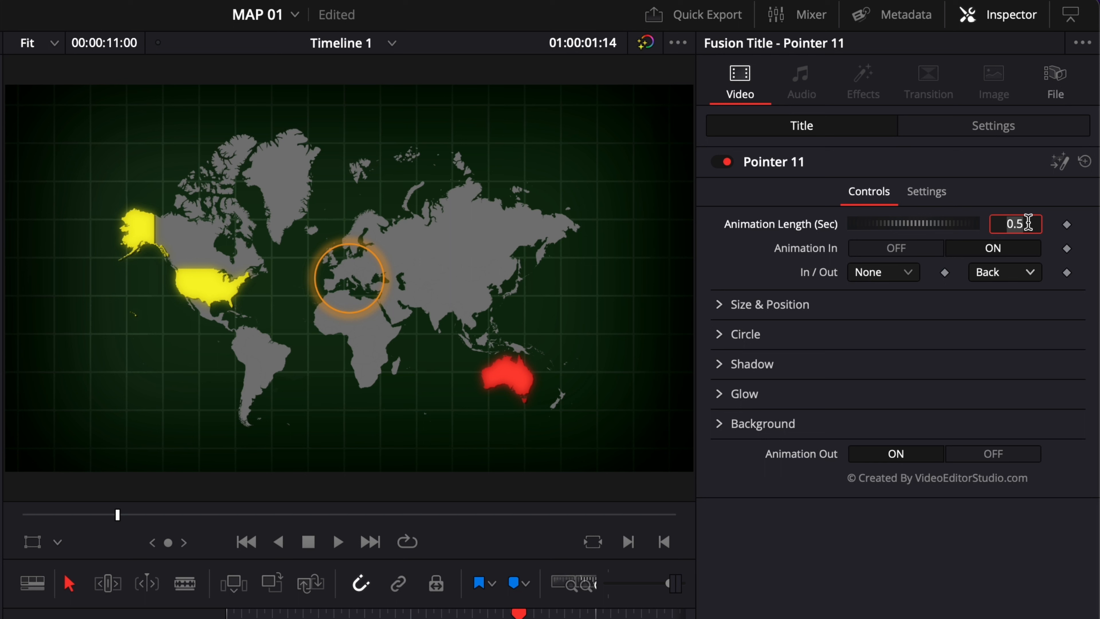
{"action": "type", "text": "1.0"}
{"action": "key", "text": "Return"}
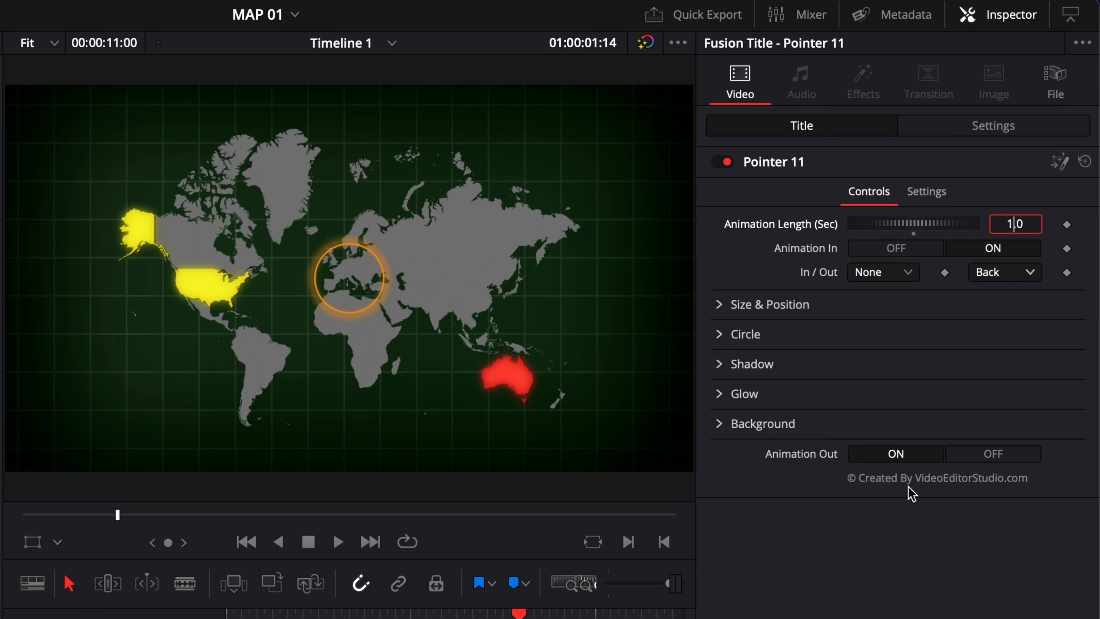
{"action": "left_click", "coordinate": [792, 274]}
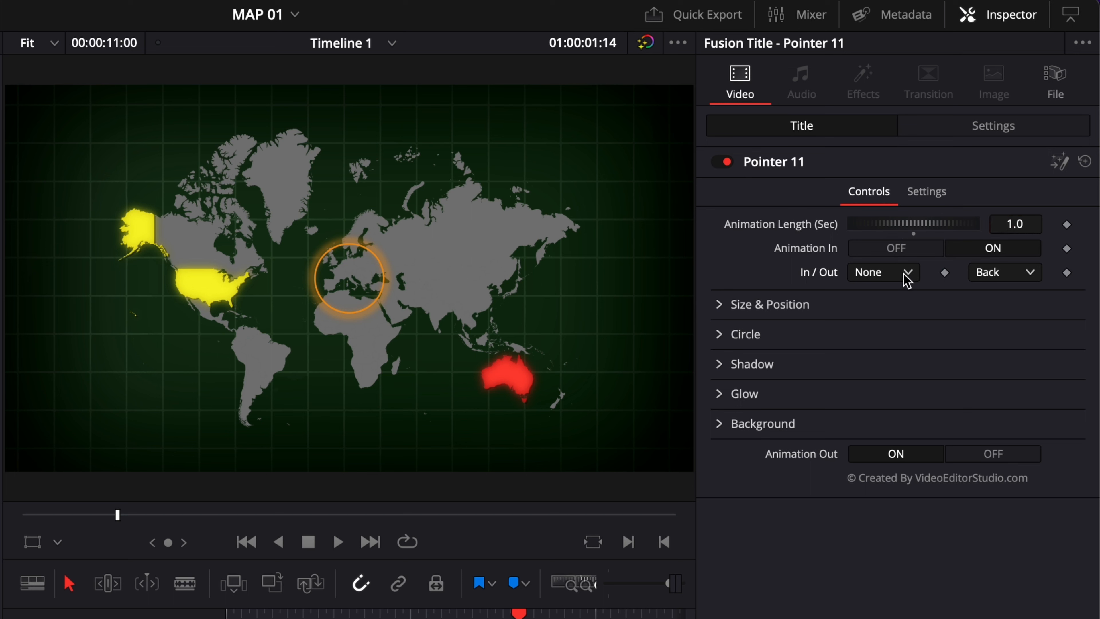
{"action": "left_click", "coordinate": [908, 281]}
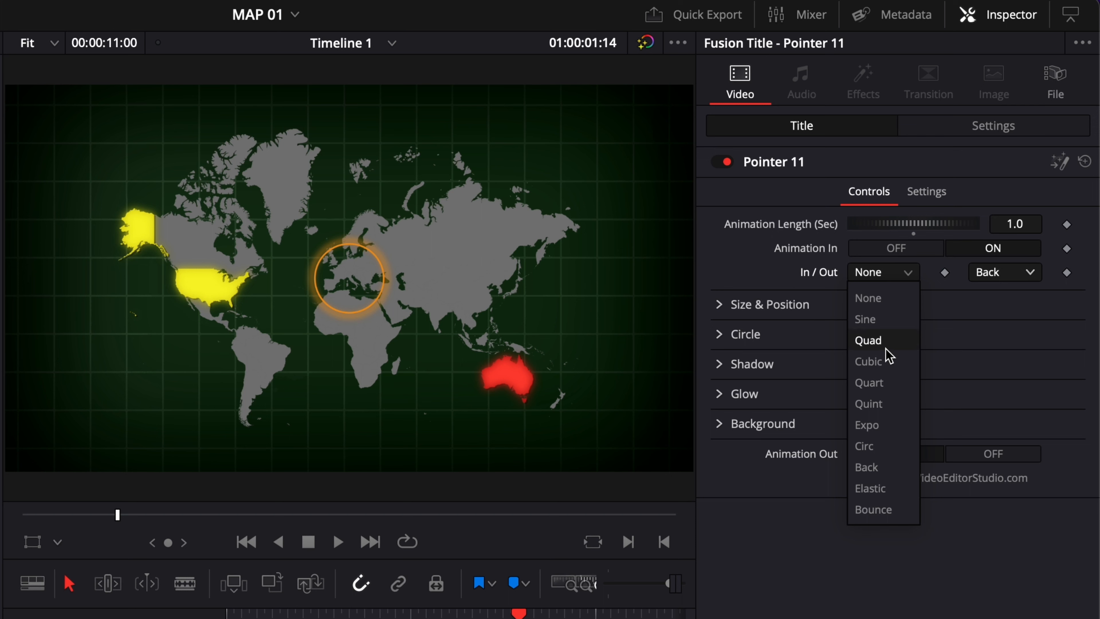
{"action": "left_click", "coordinate": [746, 287]}
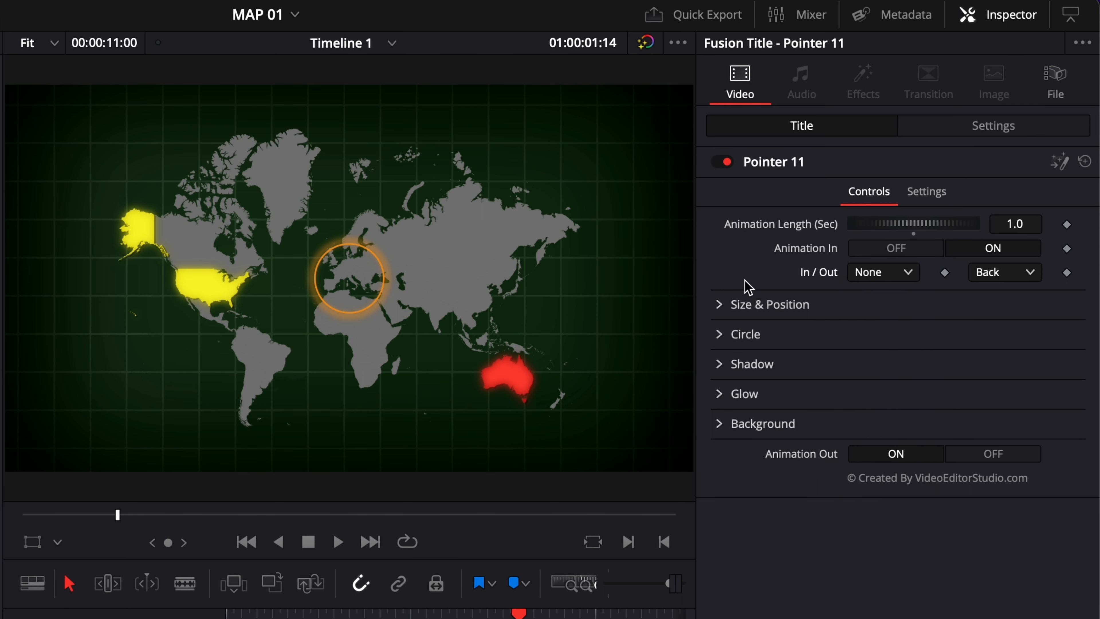
Set the Pointer 11 circle's Size to 1.25 and its center to X 0.495, Y 0.525 over Europe
{"action": "left_click", "coordinate": [720, 305]}
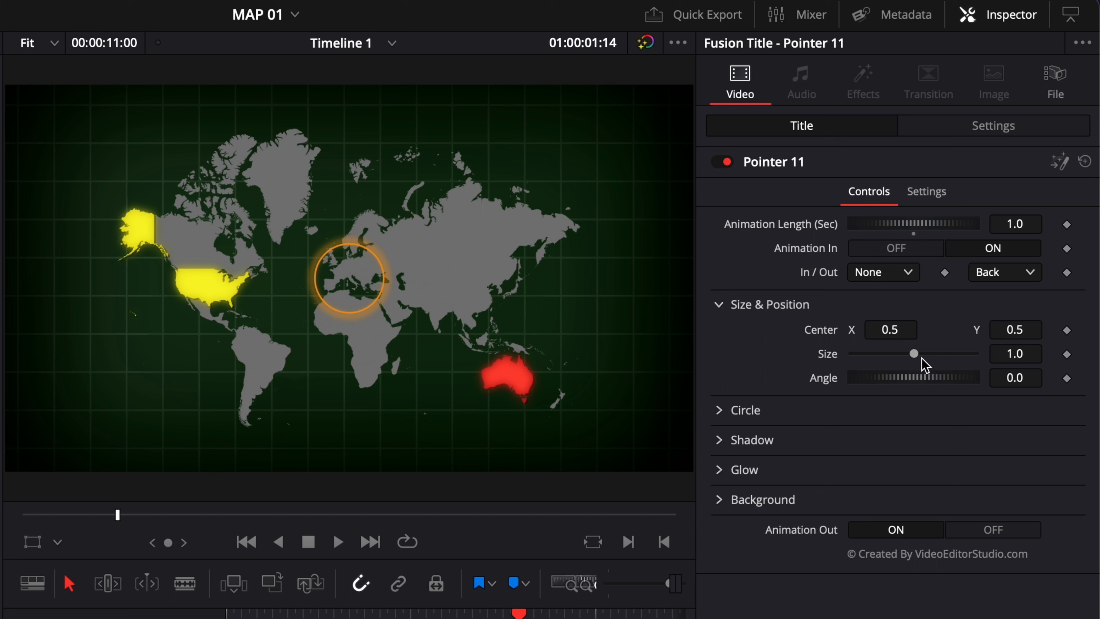
{"action": "left_click_drag", "start_coordinate": [915, 353], "coordinate": [887, 329]}
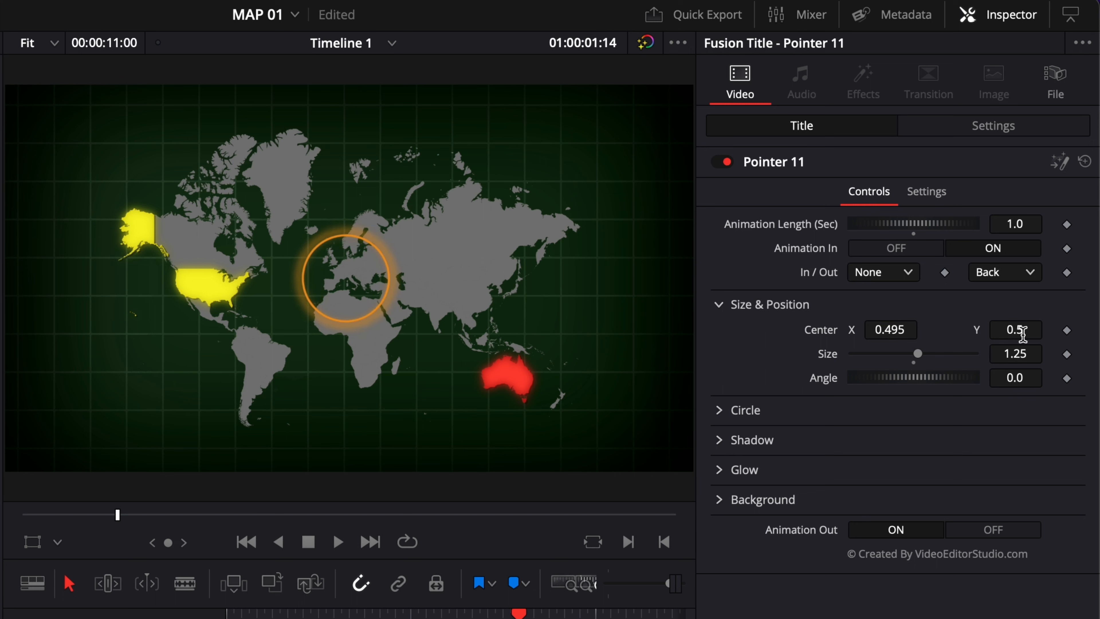
{"action": "left_click_drag", "start_coordinate": [1017, 330], "coordinate": [1030, 330]}
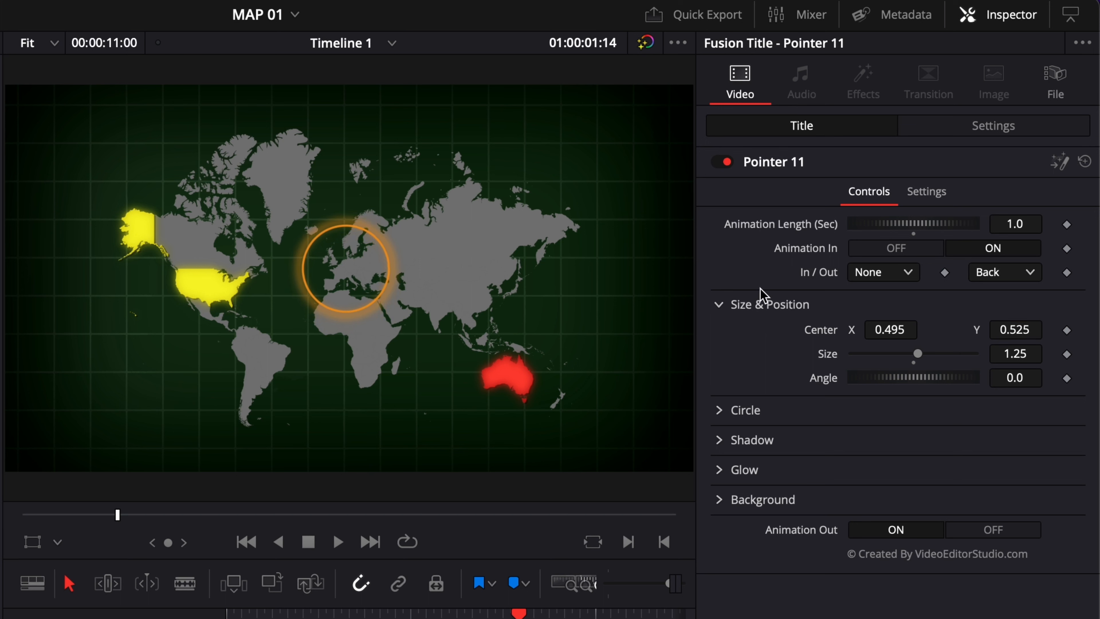
{"action": "left_click", "coordinate": [720, 305]}
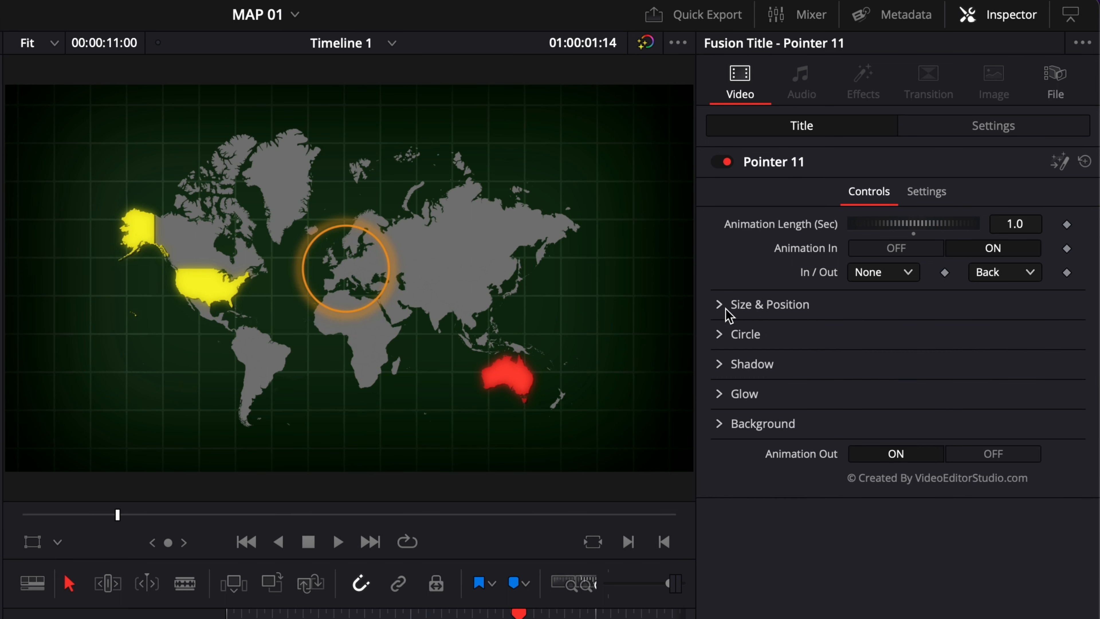
Examine the pointer's Circle, Shadow, Glow and Background settings
{"action": "left_click", "coordinate": [719, 336]}
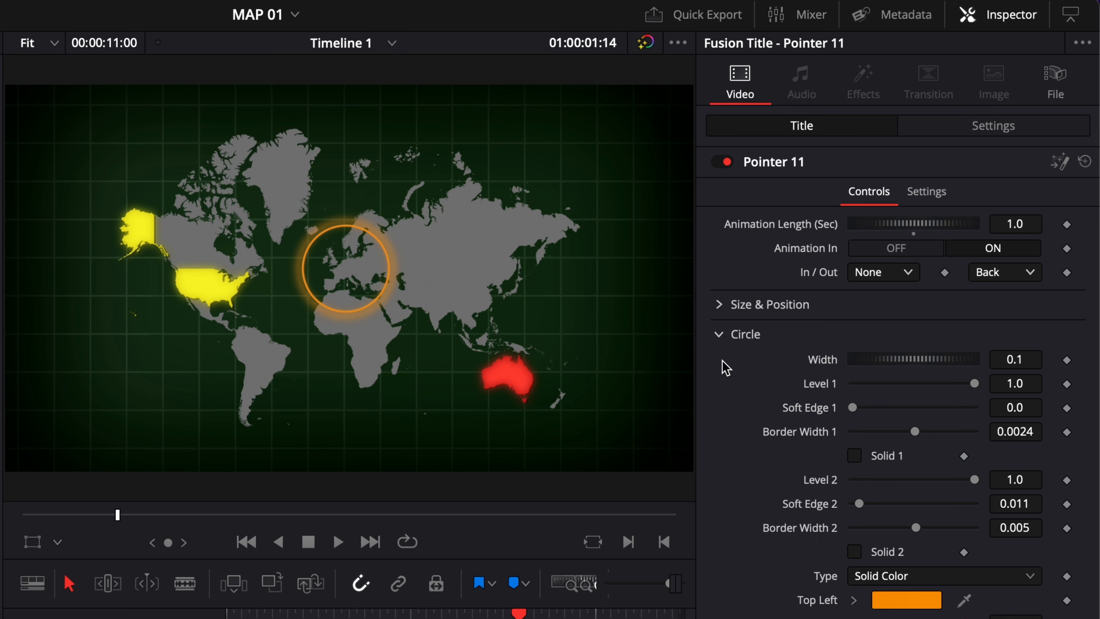
{"action": "left_click", "coordinate": [712, 335]}
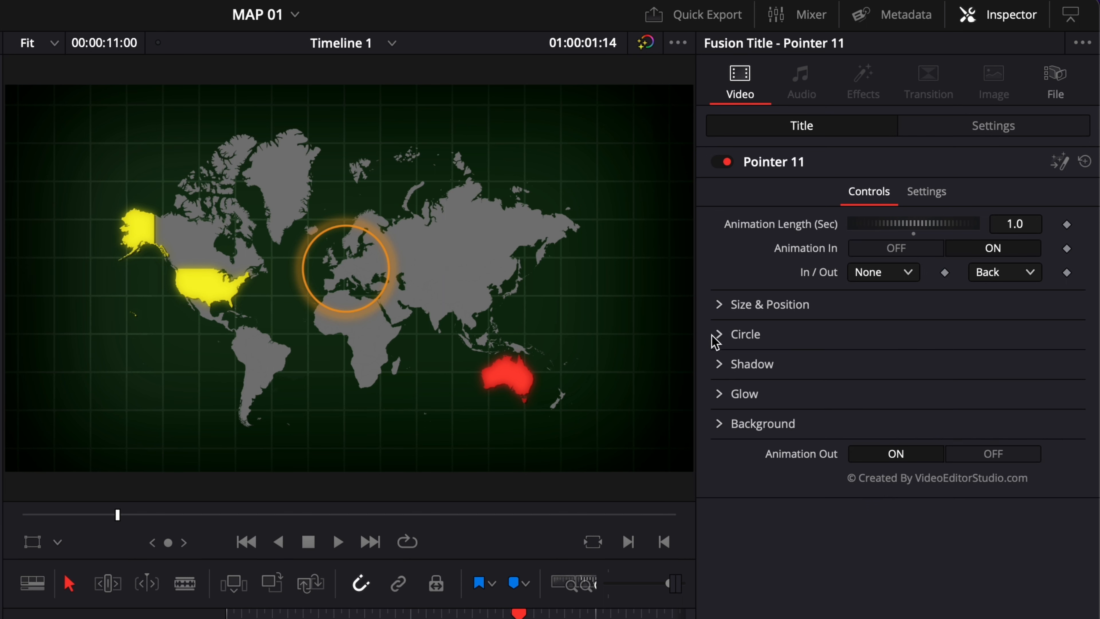
{"action": "left_click", "coordinate": [718, 366]}
{"action": "left_click", "coordinate": [717, 368]}
{"action": "left_click", "coordinate": [719, 394]}
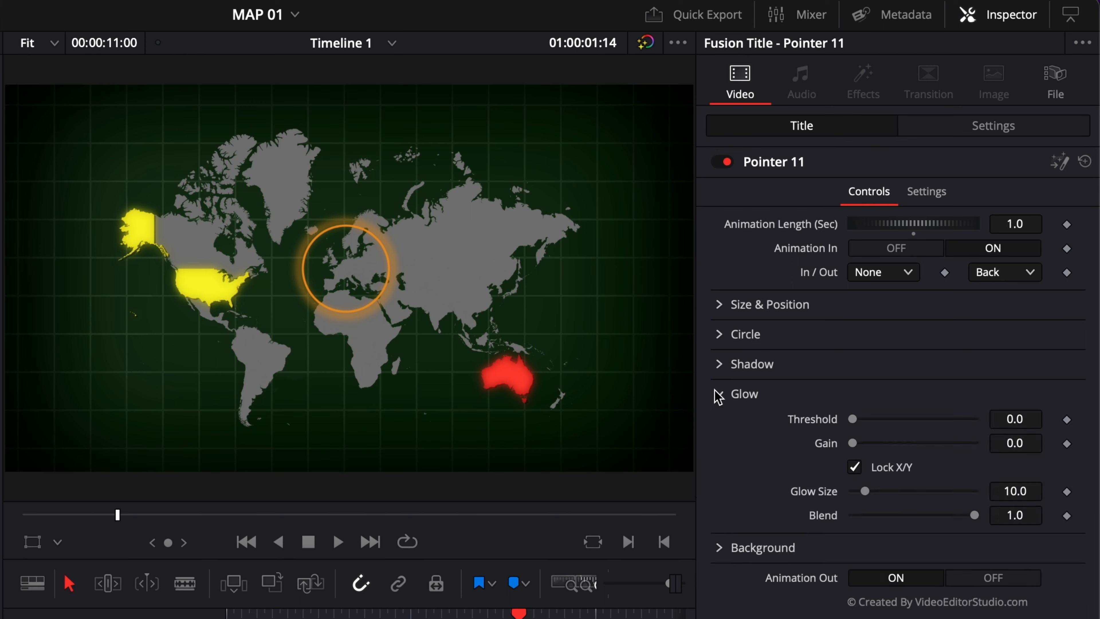
{"action": "left_click", "coordinate": [718, 394]}
{"action": "left_click", "coordinate": [719, 423]}
{"action": "left_click", "coordinate": [722, 424]}
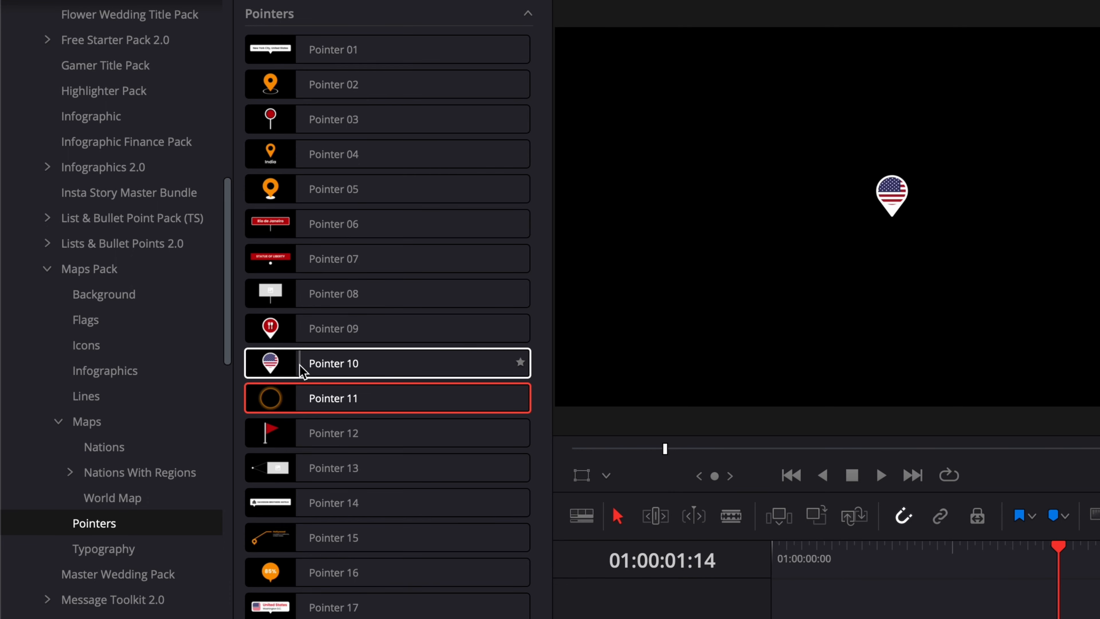
Add Pointer 10 from the Maps Pack Pointers onto a new track above Pointer 11 and select it
{"action": "left_click_drag", "start_coordinate": [300, 363], "coordinate": [887, 618]}
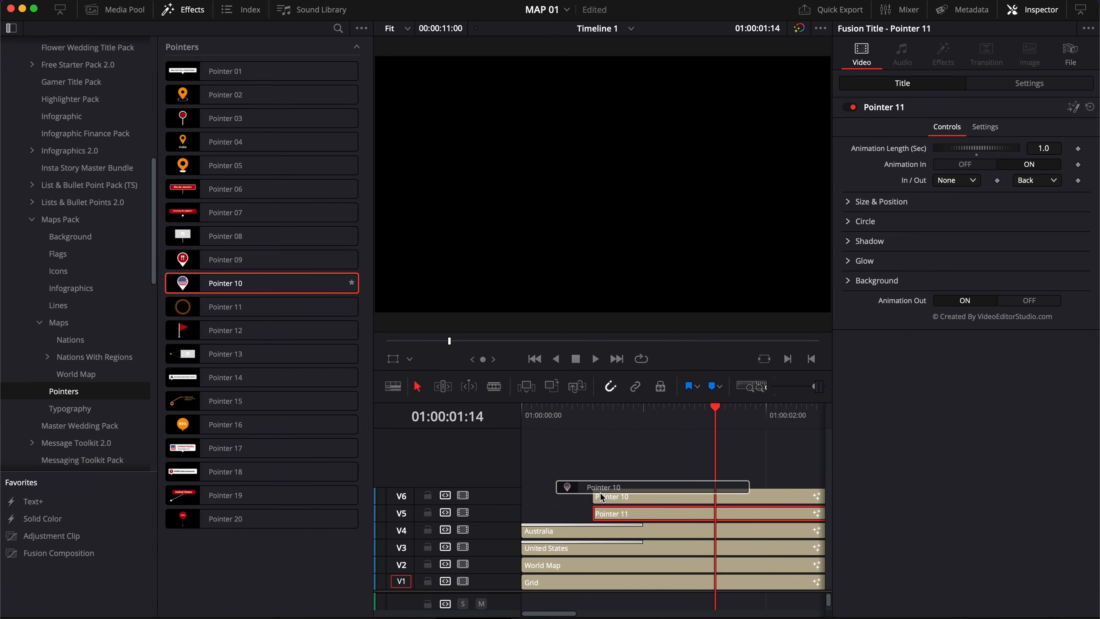
{"action": "left_click_drag", "start_coordinate": [600, 493], "coordinate": [599, 493]}
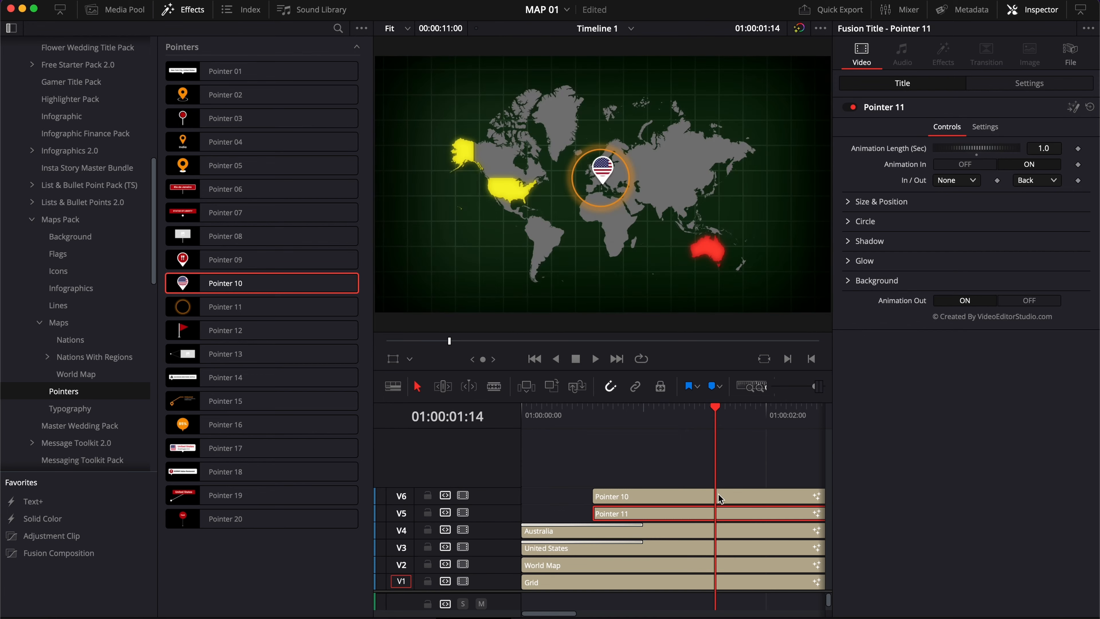
{"action": "left_click", "coordinate": [717, 493]}
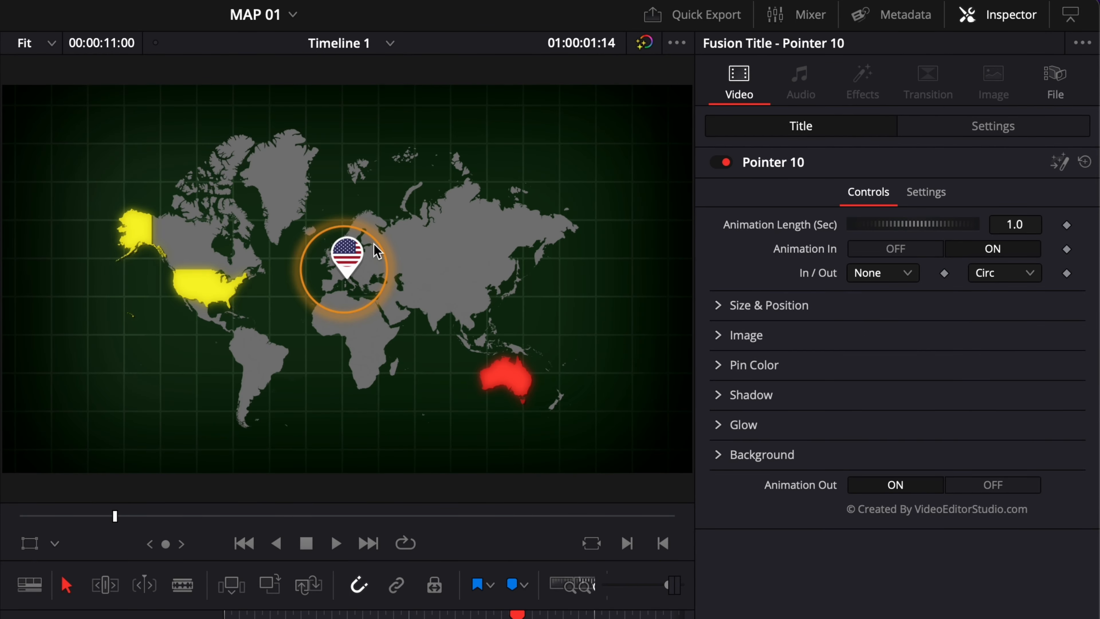
Move the Pointer 10 pin over the United States by setting its center X to 0.283
{"action": "left_click", "coordinate": [726, 305]}
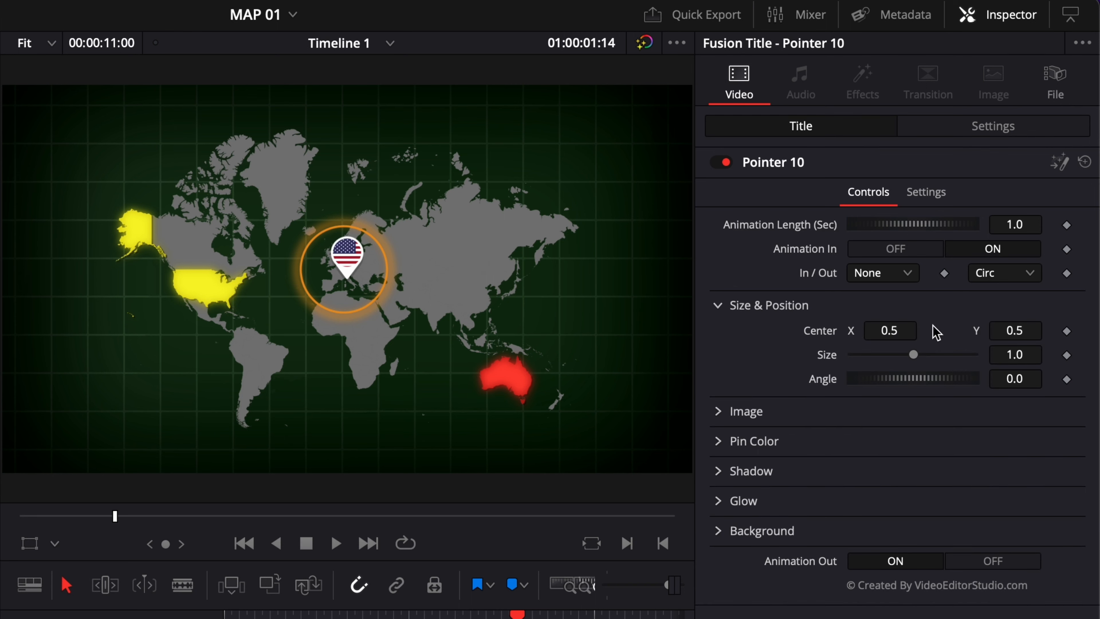
{"action": "left_click", "coordinate": [893, 330]}
{"action": "type", "text": "0.419"}
{"action": "left_click_drag", "start_coordinate": [889, 331], "coordinate": [719, 306]}
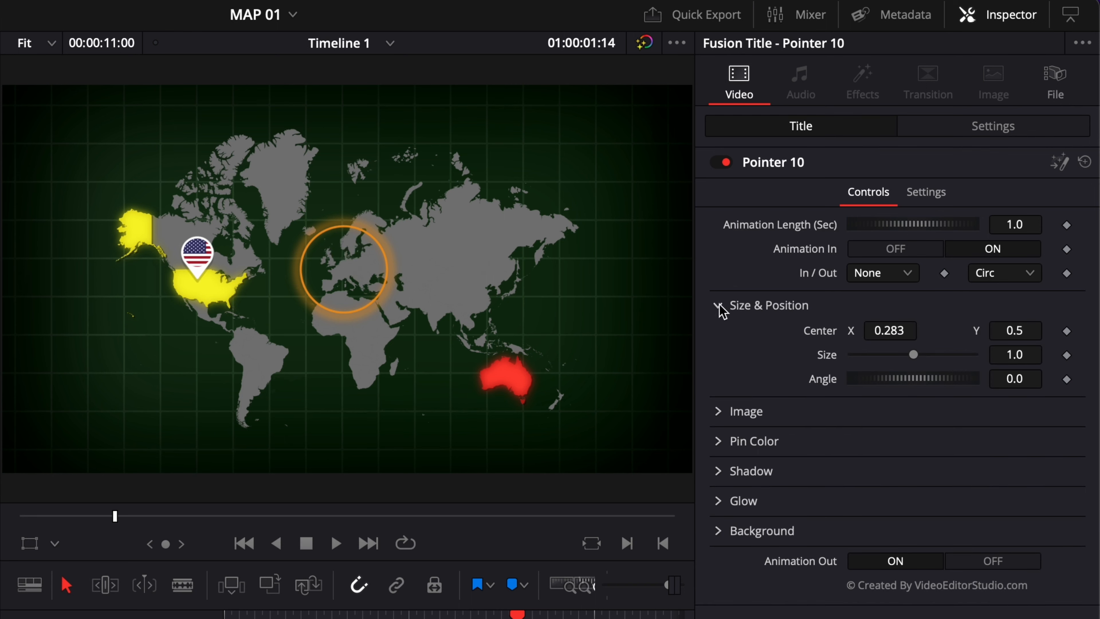
{"action": "left_click", "coordinate": [719, 305]}
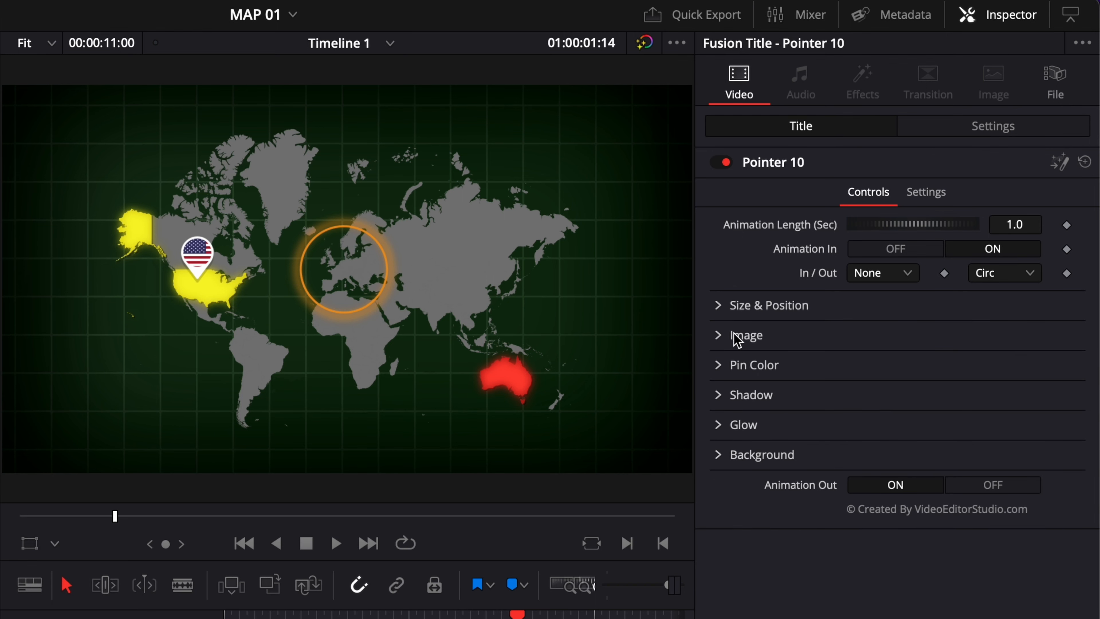
Try replacing the Pointer 10 image with GRID GLOW.png from Downloads and enlarging it to 3.86
{"action": "left_click", "coordinate": [719, 336]}
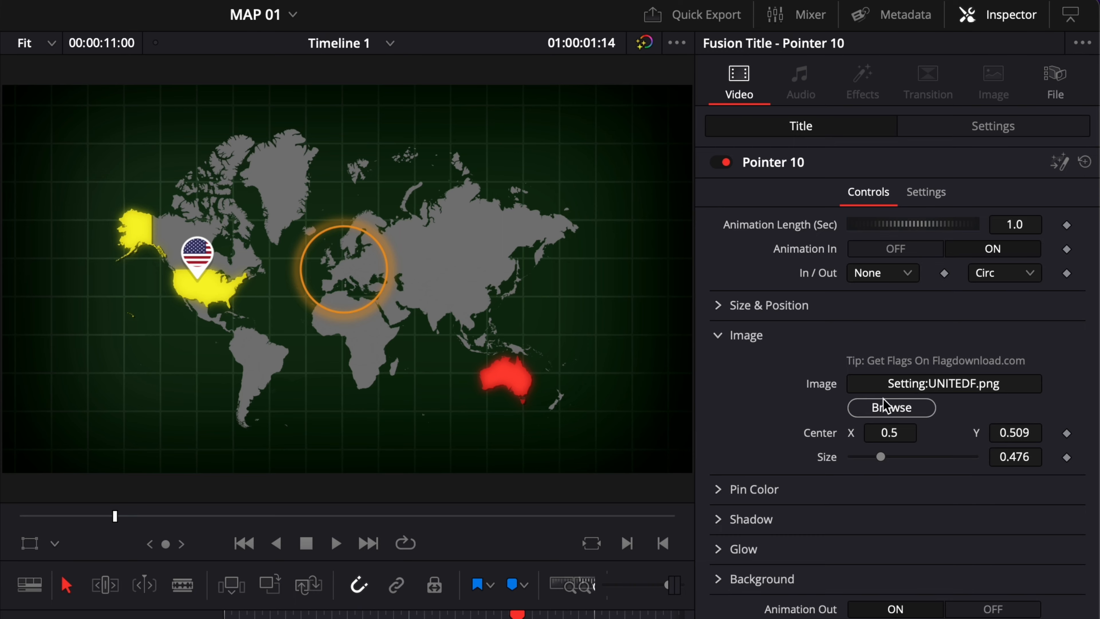
{"action": "left_click", "coordinate": [887, 414]}
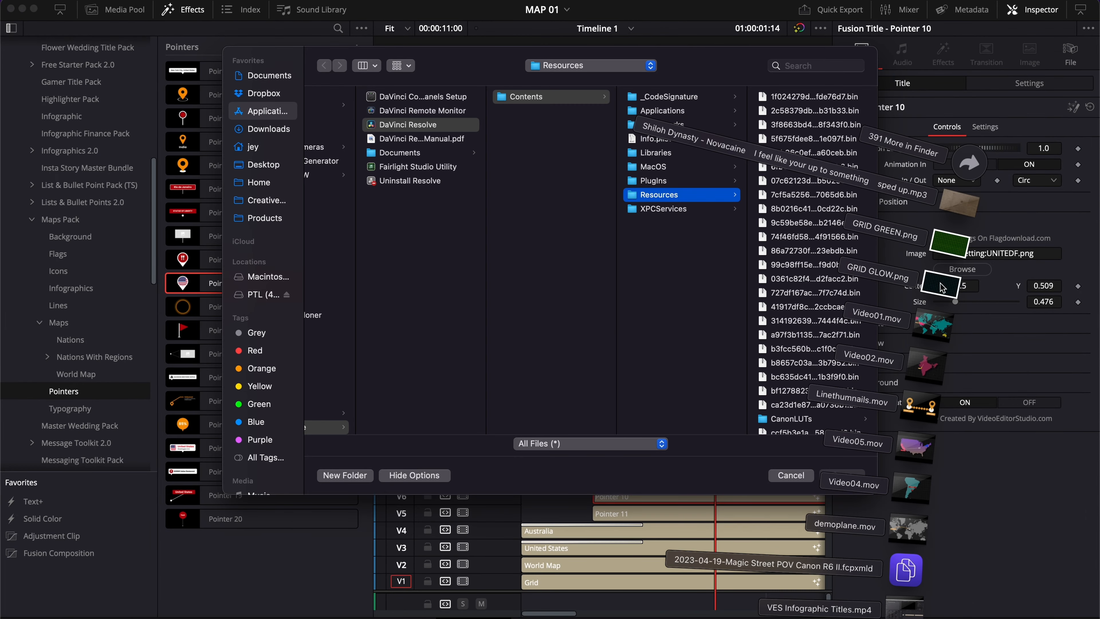
{"action": "left_click_drag", "start_coordinate": [942, 287], "coordinate": [626, 386]}
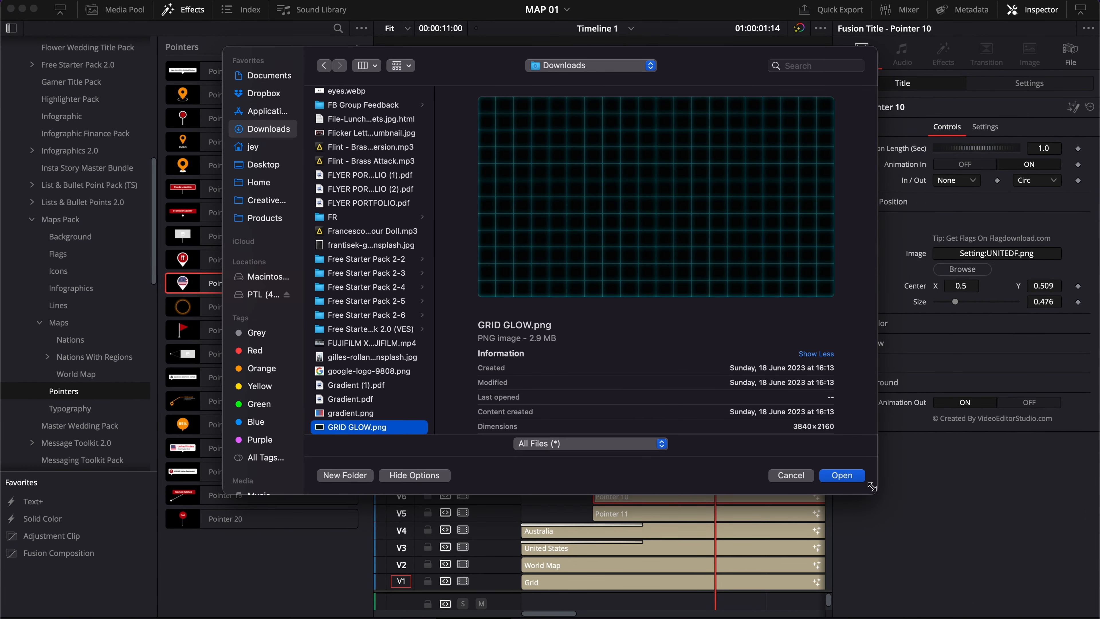
{"action": "left_click", "coordinate": [839, 475]}
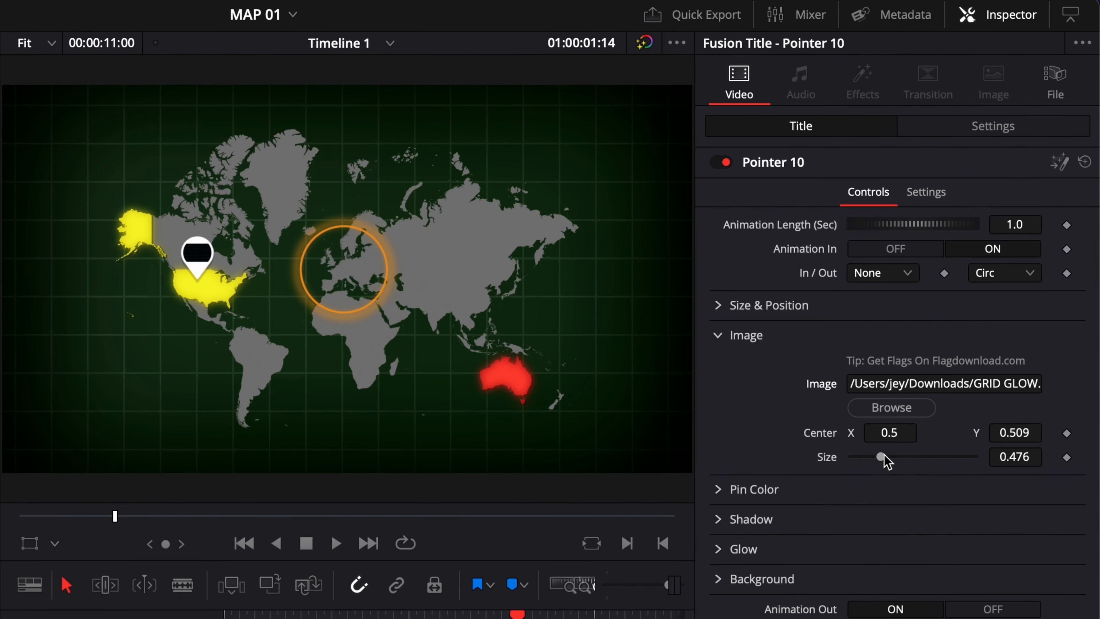
{"action": "left_click_drag", "start_coordinate": [887, 462], "coordinate": [957, 483]}
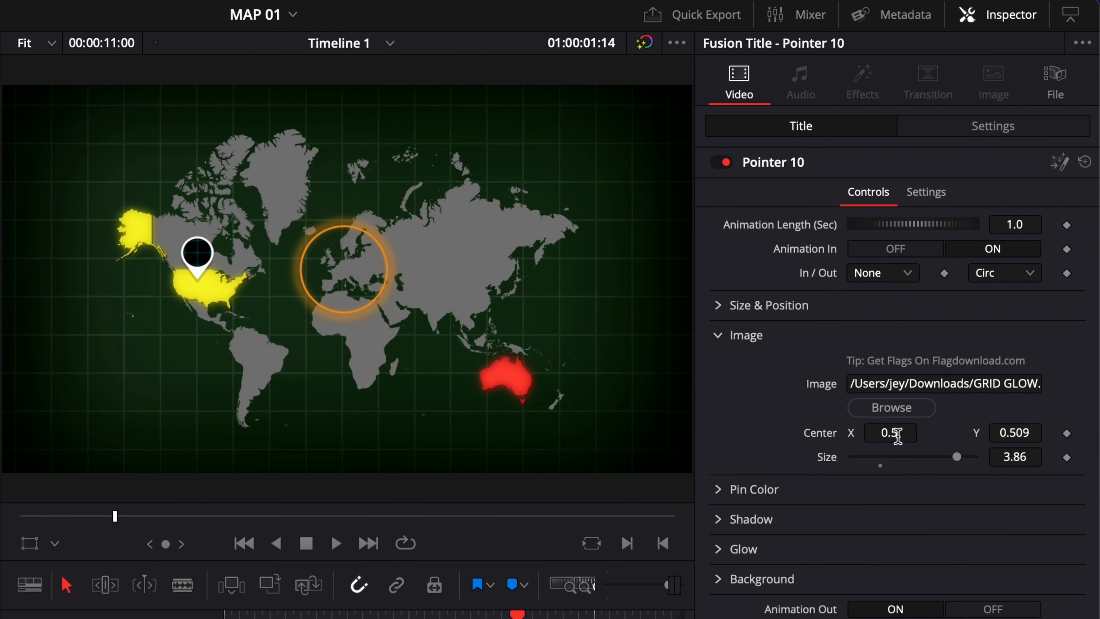
{"action": "left_click_drag", "start_coordinate": [894, 433], "coordinate": [879, 433]}
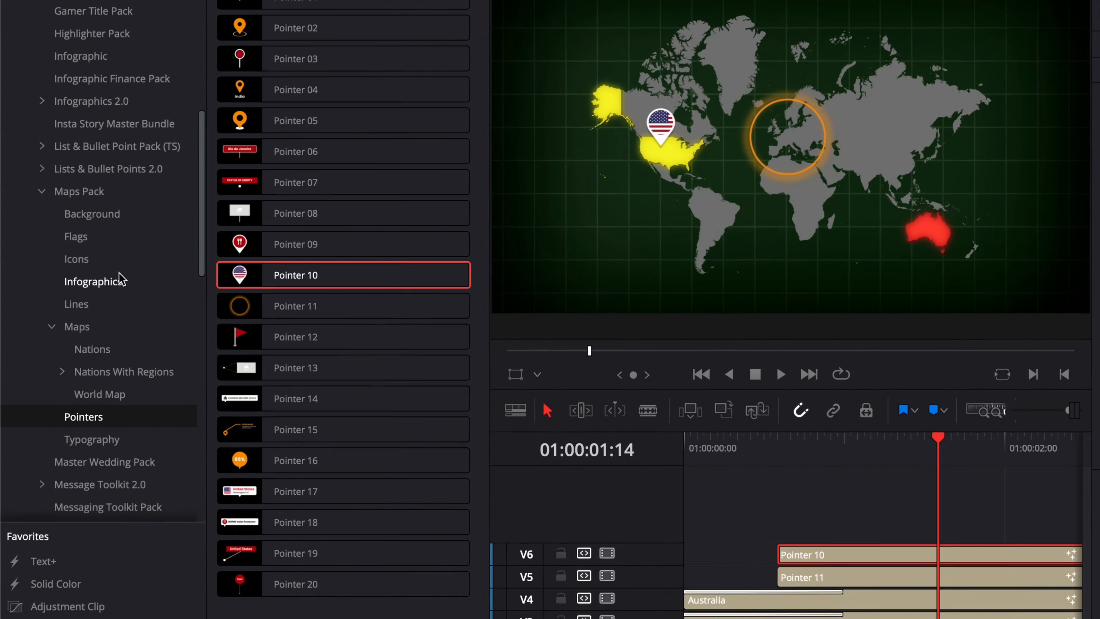
Add the France flag from the Maps Pack Flags onto a new top track and select it
{"action": "left_click", "coordinate": [69, 256]}
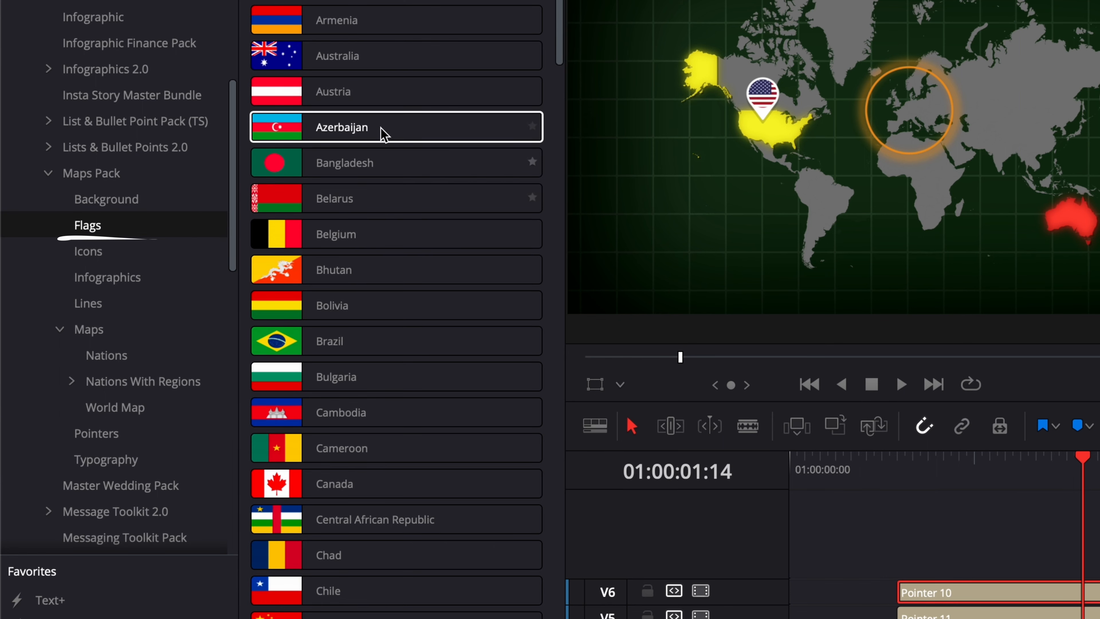
{"action": "scroll", "coordinate": [382, 354], "scroll_direction": "down", "scroll_amount": 5}
{"action": "scroll", "coordinate": [383, 354], "scroll_direction": "down", "scroll_amount": 10}
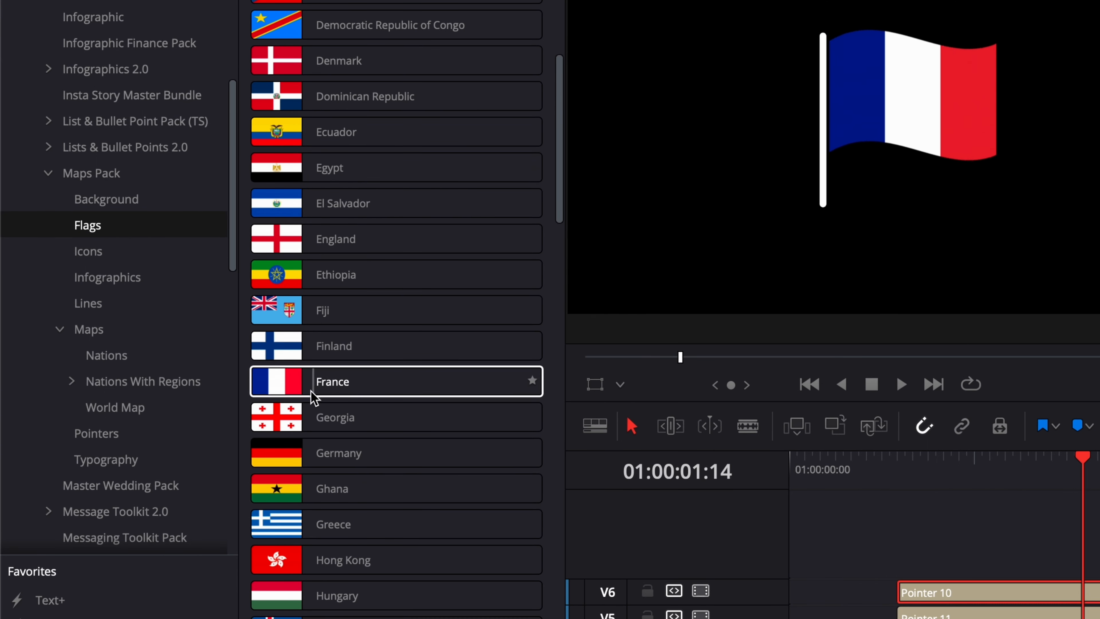
{"action": "left_click_drag", "start_coordinate": [375, 397], "coordinate": [594, 479]}
{"action": "left_click", "coordinate": [662, 477]}
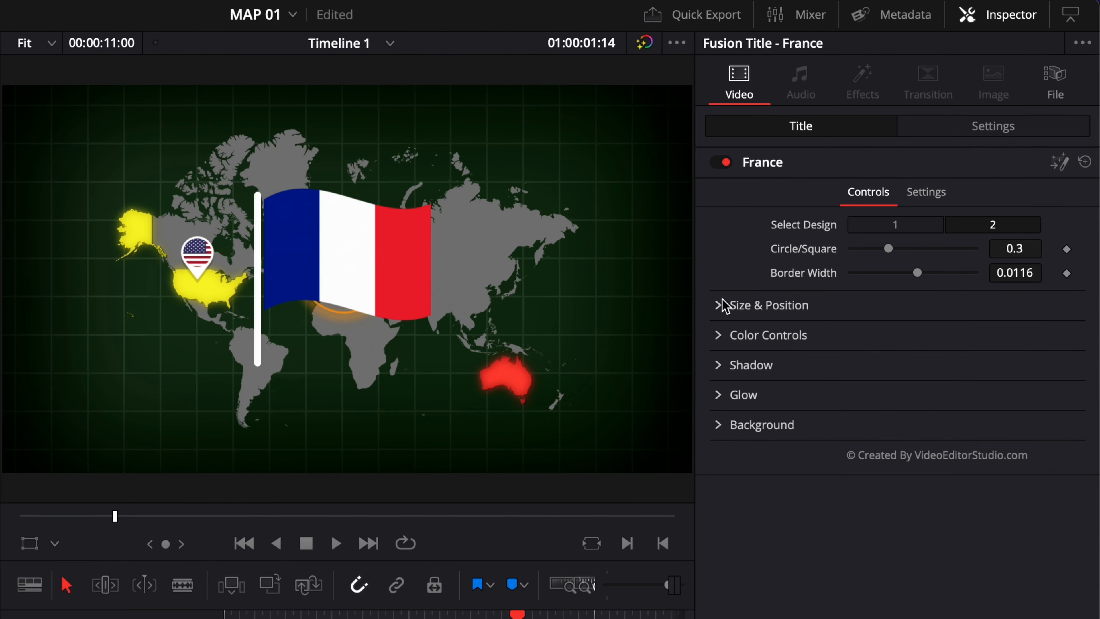
Shrink the France flag to Size 0.14 and center it at X 0.51, Y 0.542 inside the circle
{"action": "left_click", "coordinate": [847, 202]}
{"action": "left_click_drag", "start_coordinate": [914, 354], "coordinate": [883, 331]}
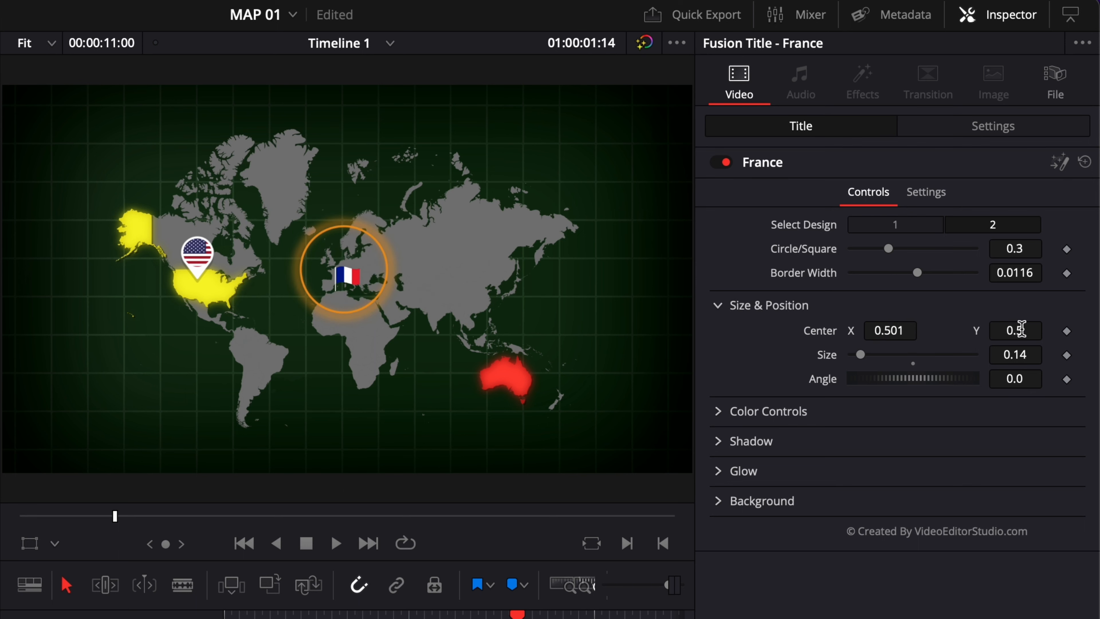
{"action": "left_click_drag", "start_coordinate": [1015, 330], "coordinate": [1015, 330]}
{"action": "left_click_drag", "start_coordinate": [888, 330], "coordinate": [895, 329]}
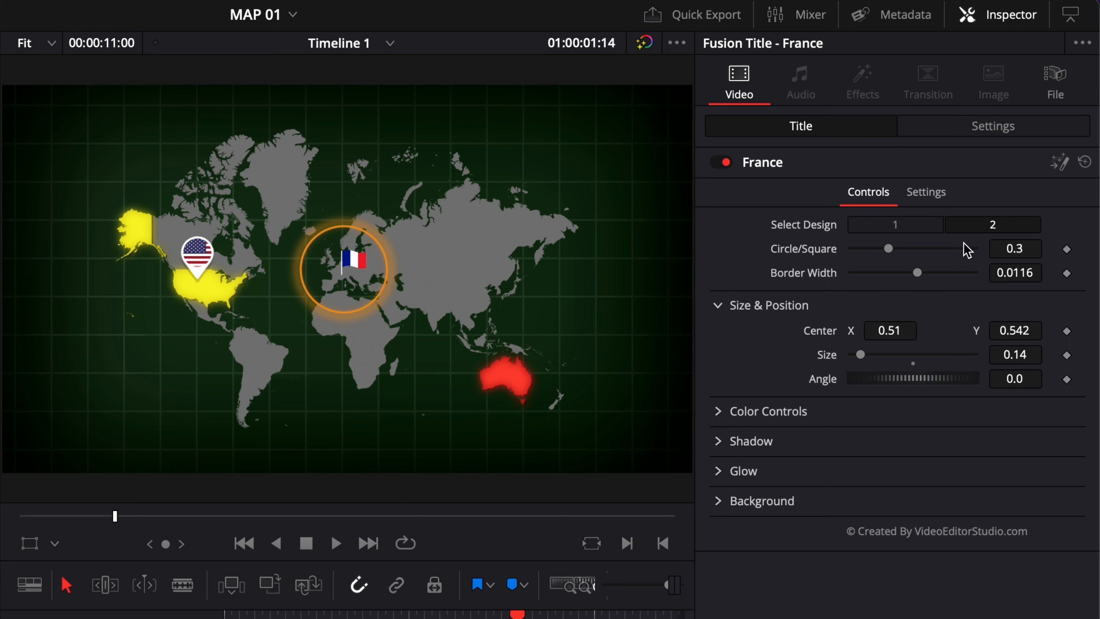
Play the timeline to preview the pointers and flag
{"action": "key", "text": "space"}
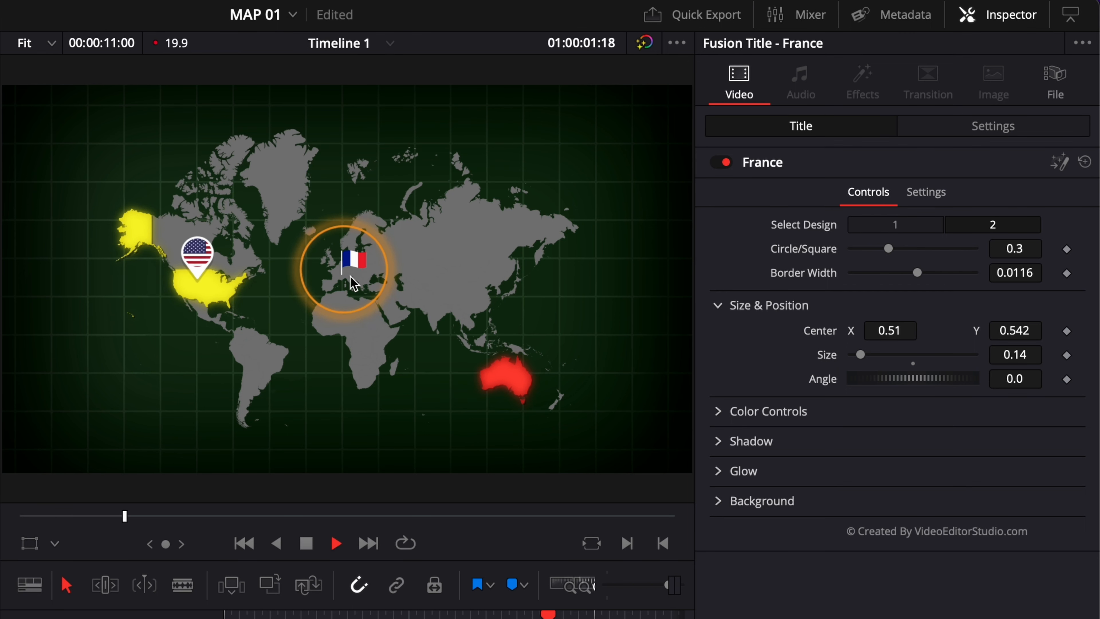
{"action": "key", "text": "space"}
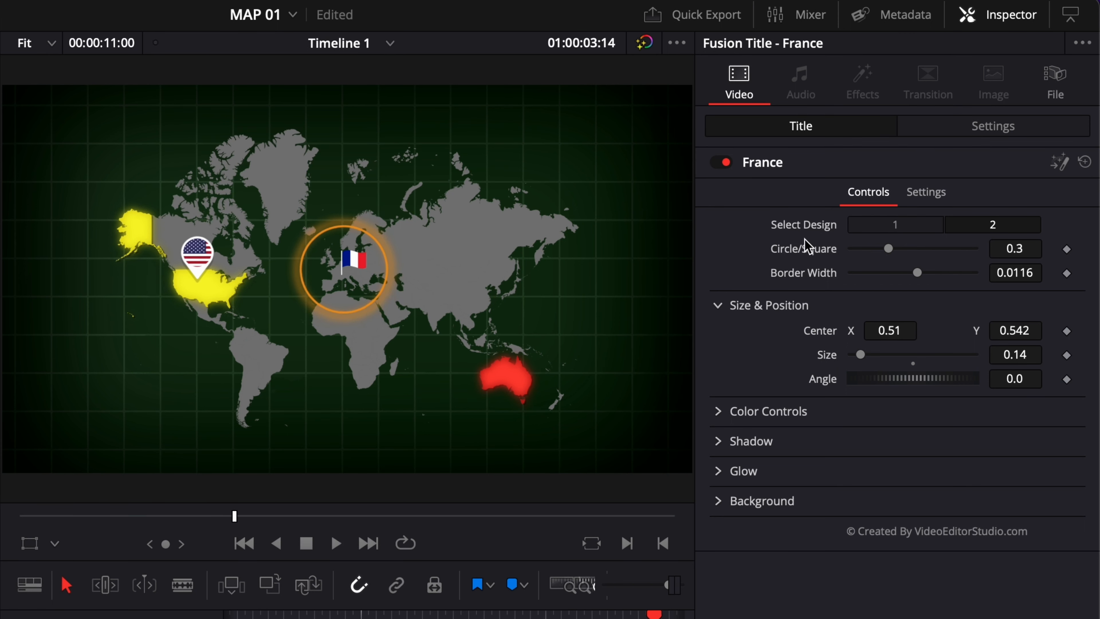
Restyle the France flag with design 2, Circle/Square at 0.984 and Border Width at 0.032
{"action": "left_click", "coordinate": [886, 229]}
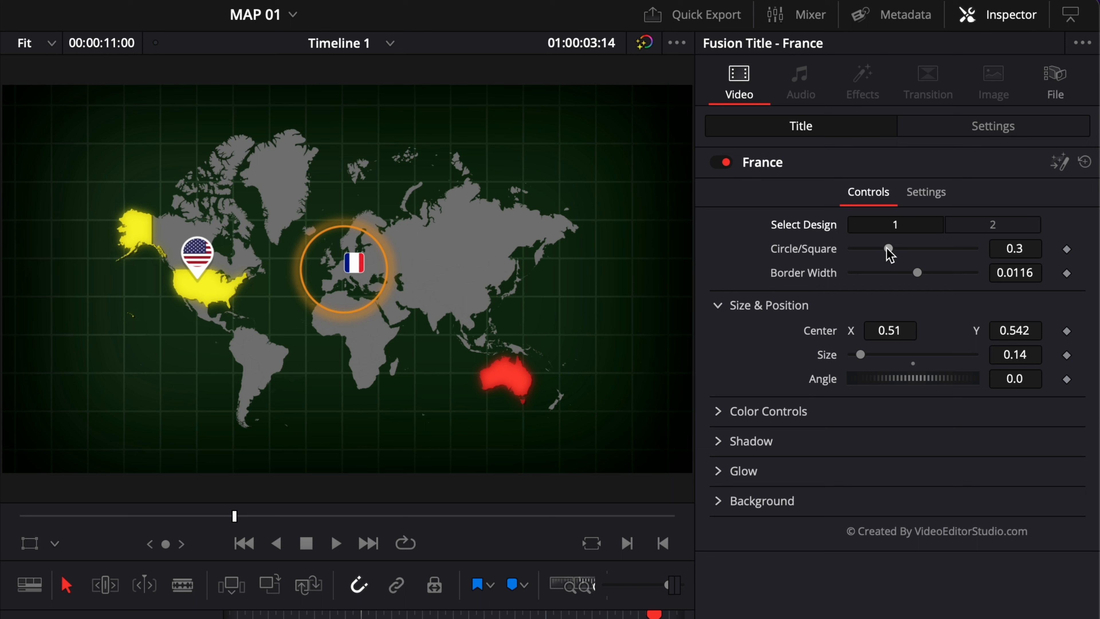
{"action": "left_click_drag", "start_coordinate": [886, 249], "coordinate": [850, 252]}
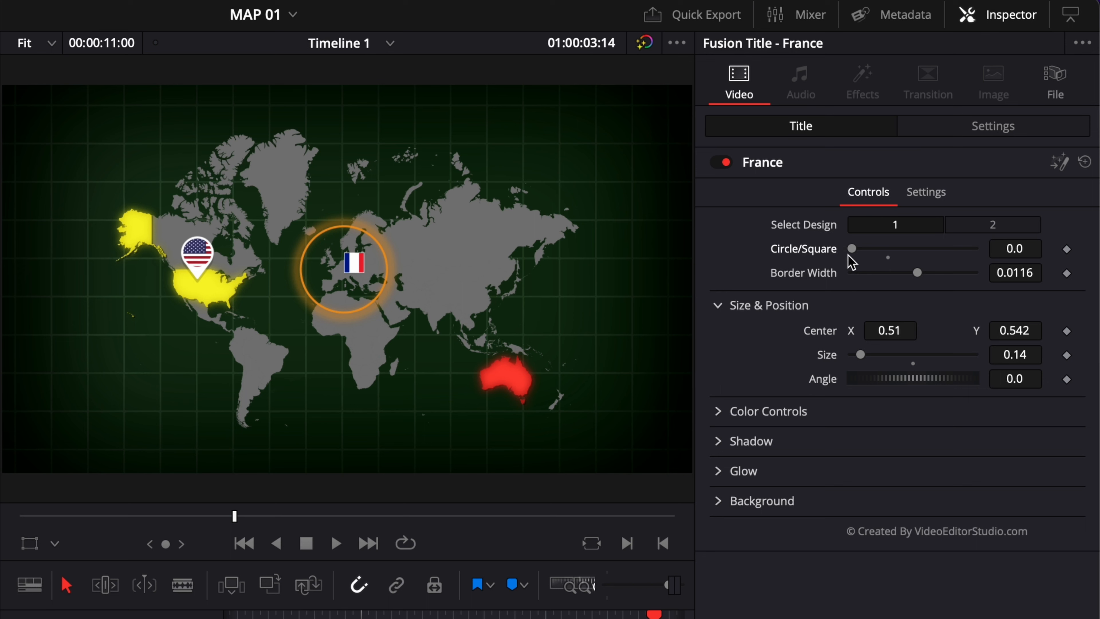
{"action": "left_click_drag", "start_coordinate": [851, 250], "coordinate": [973, 266]}
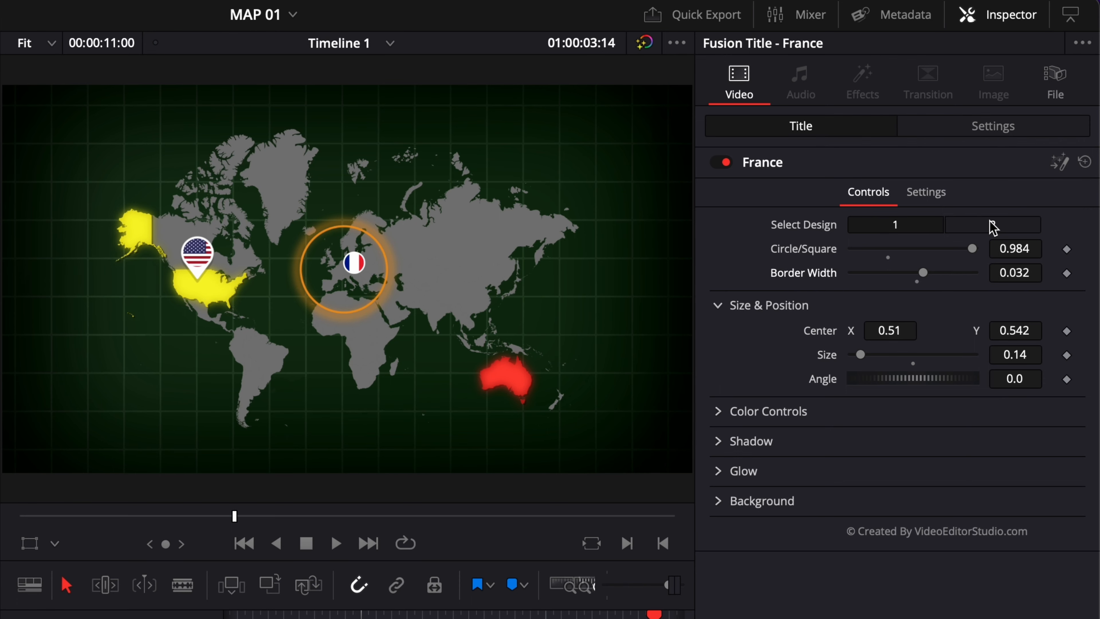
{"action": "left_click", "coordinate": [992, 224]}
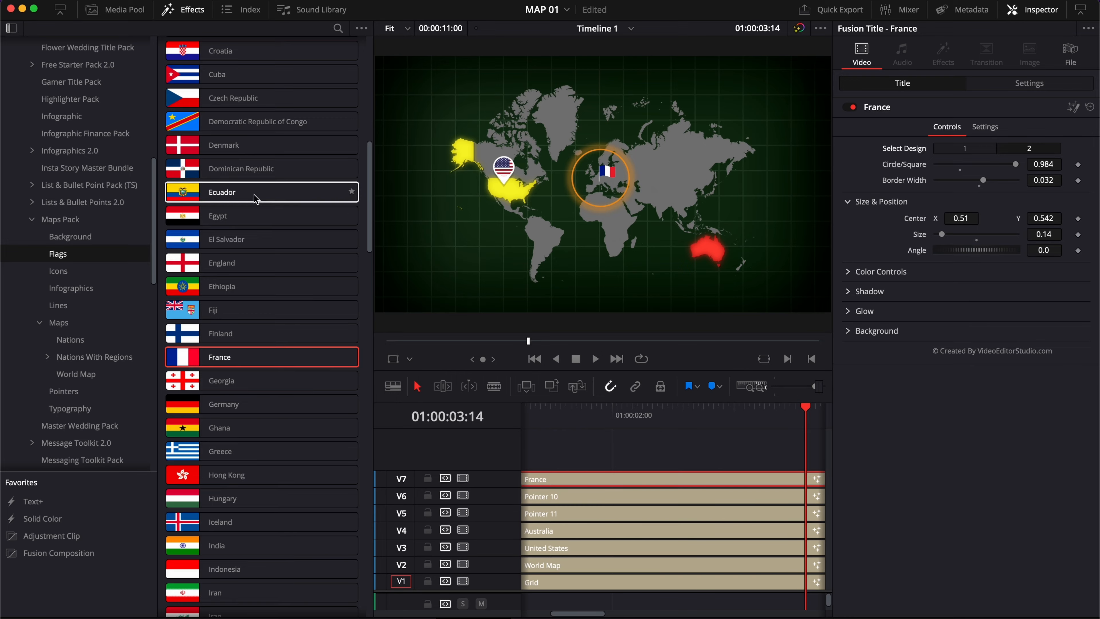
Browse the Maps Pack Flags list
{"action": "scroll", "coordinate": [256, 199], "scroll_direction": "up", "scroll_amount": 10}
{"action": "scroll", "coordinate": [386, 140], "scroll_direction": "down", "scroll_amount": 20}
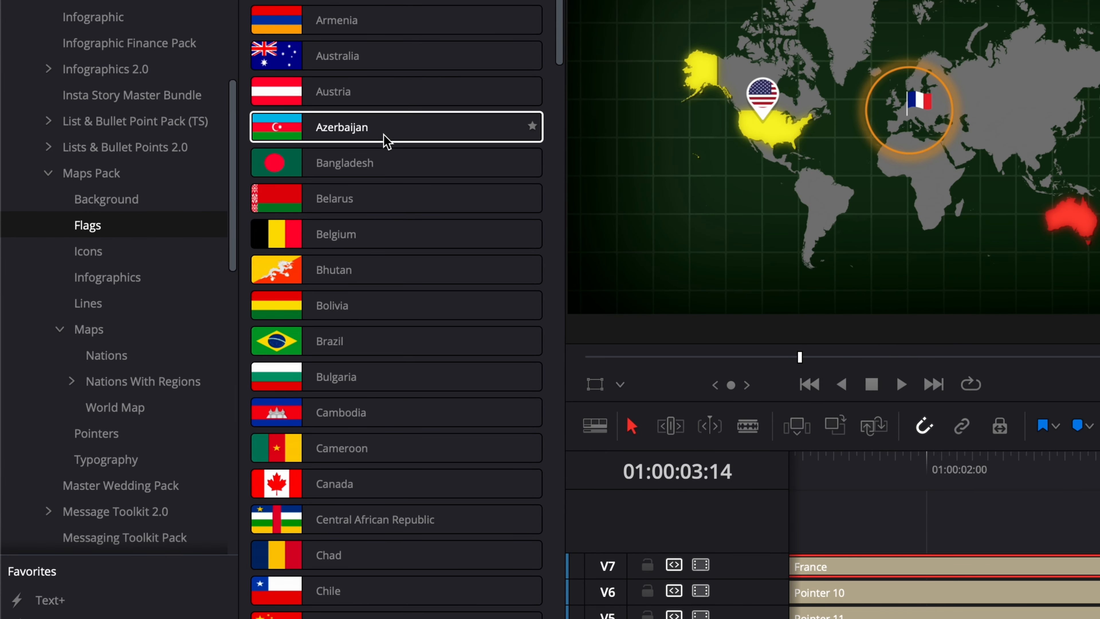
{"action": "scroll", "coordinate": [386, 141], "scroll_direction": "down", "scroll_amount": 15}
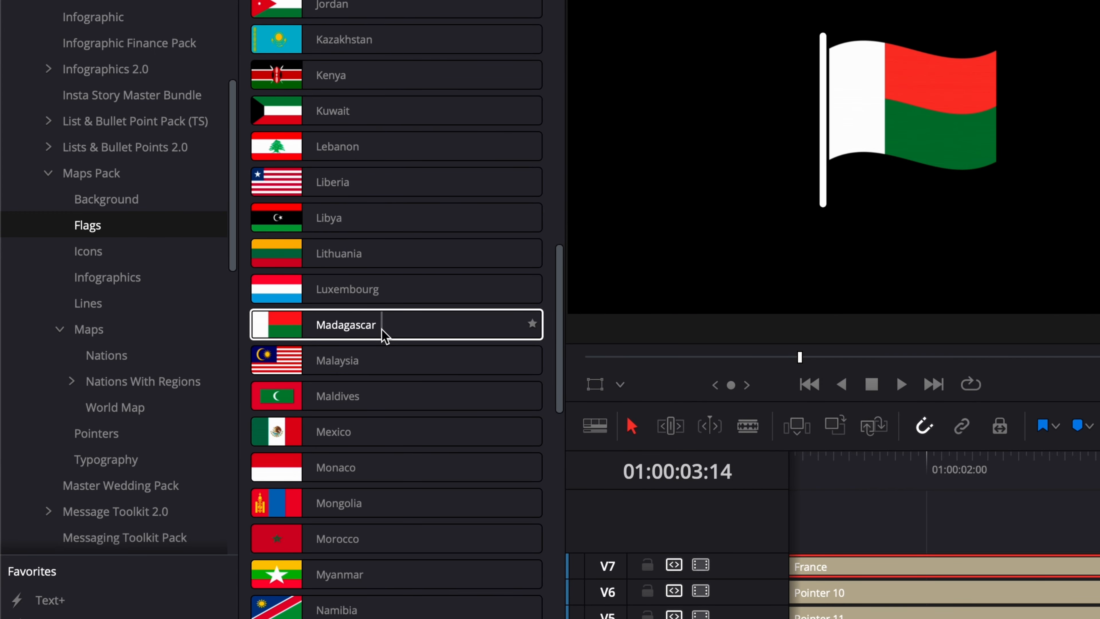
{"action": "scroll", "coordinate": [381, 328], "scroll_direction": "down", "scroll_amount": 15}
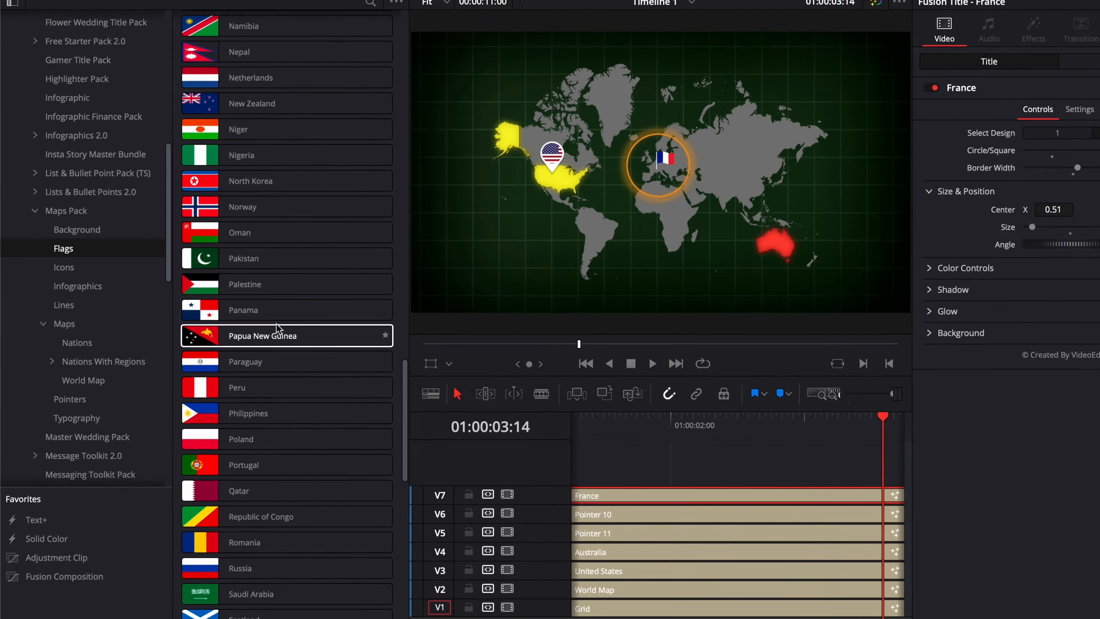
{"action": "left_click", "coordinate": [87, 224]}
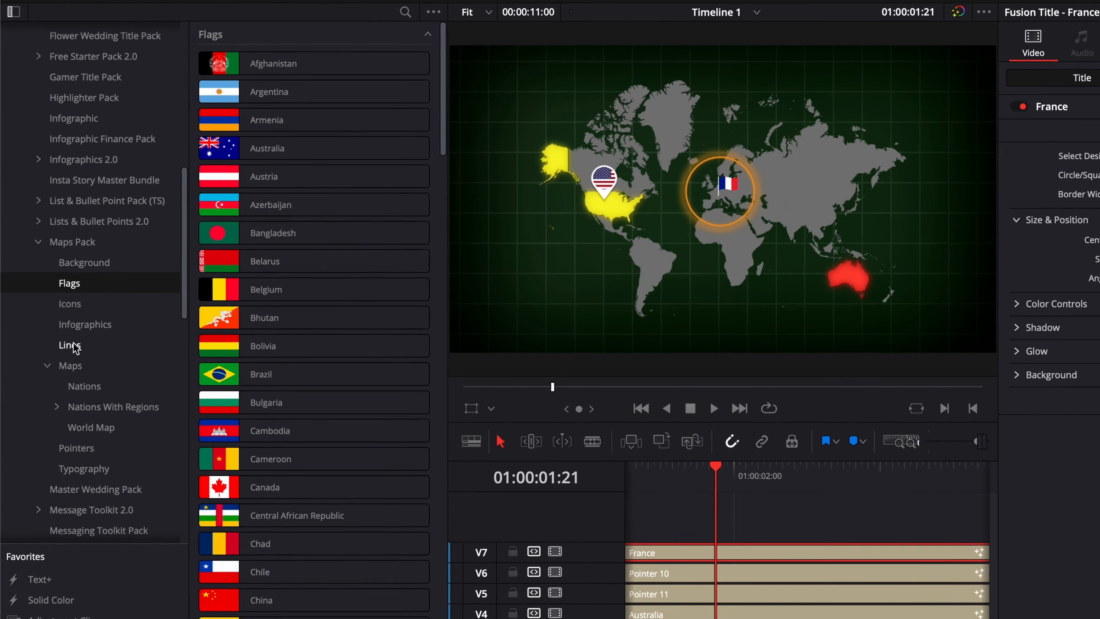
Add the Maps Pack Lines title Multi Point - Text onto track V6 at about 15 seconds, past the existing clips
{"action": "left_click", "coordinate": [59, 305]}
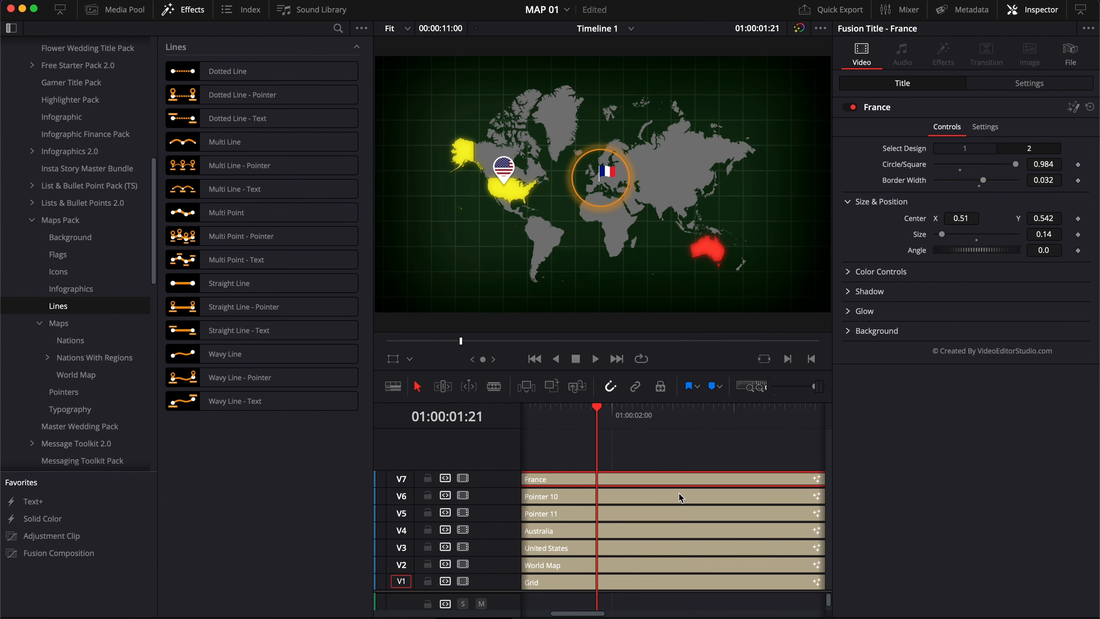
{"action": "scroll", "coordinate": [679, 492], "scroll_direction": "right", "scroll_amount": 12}
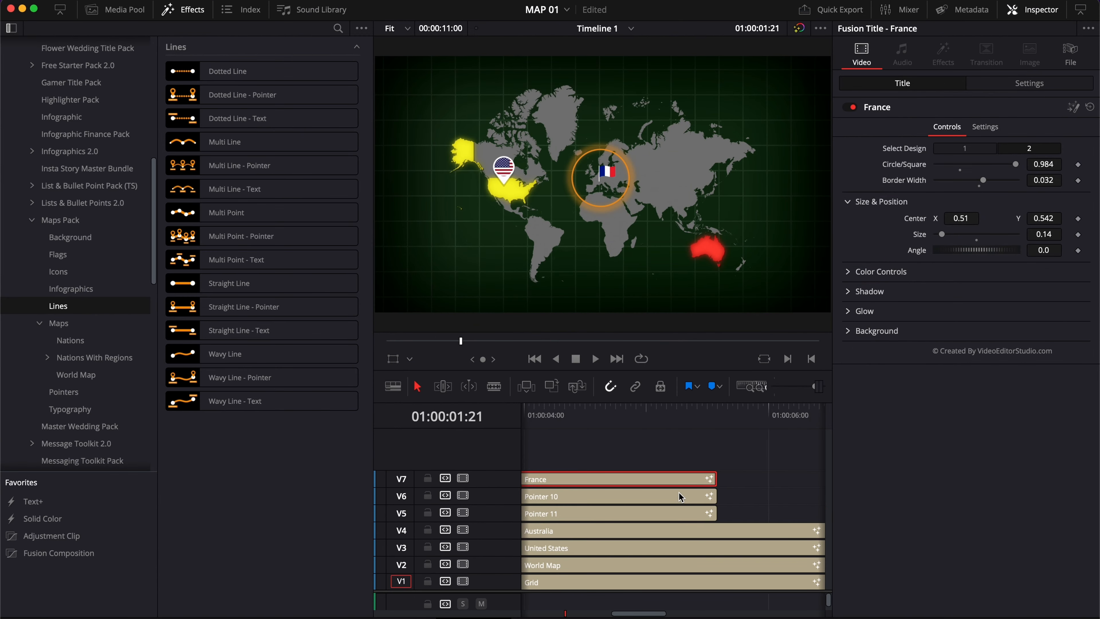
{"action": "scroll", "coordinate": [679, 493], "scroll_direction": "right", "scroll_amount": 3}
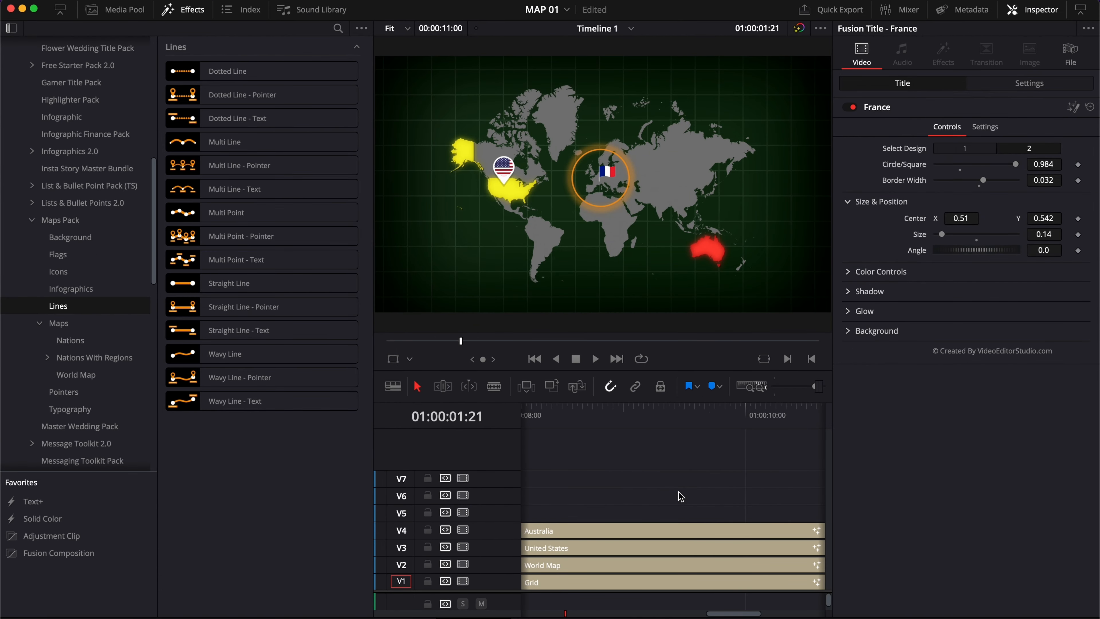
{"action": "key", "text": "super+minus"}
{"action": "key", "text": "super+minus"}
{"action": "key", "text": "super+minus"}
{"action": "key", "text": "super+minus"}
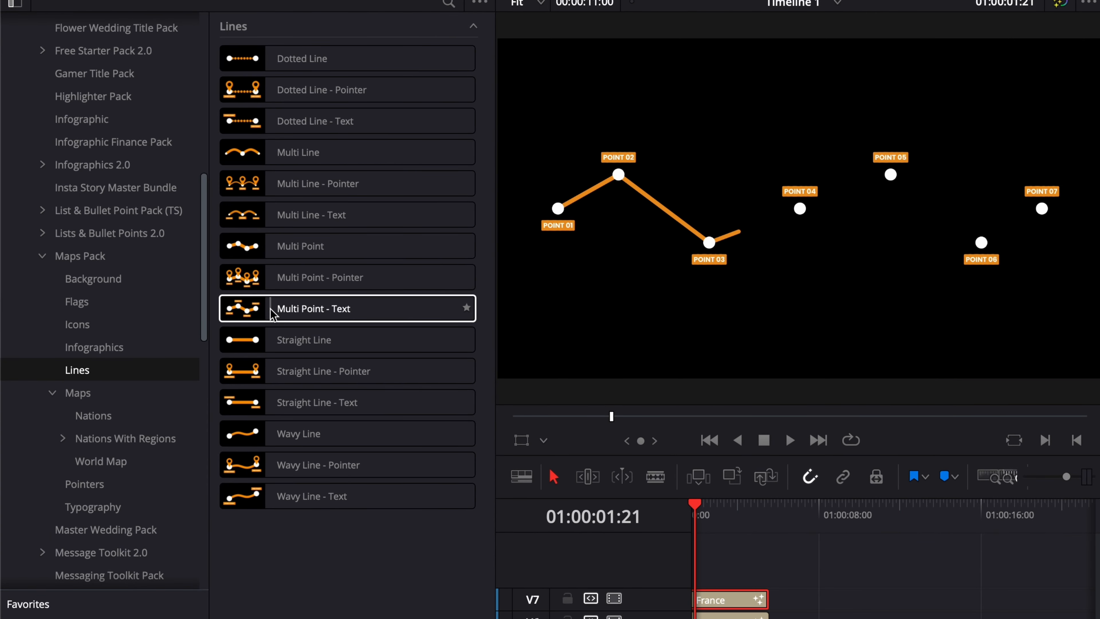
{"action": "left_click_drag", "start_coordinate": [272, 314], "coordinate": [993, 618]}
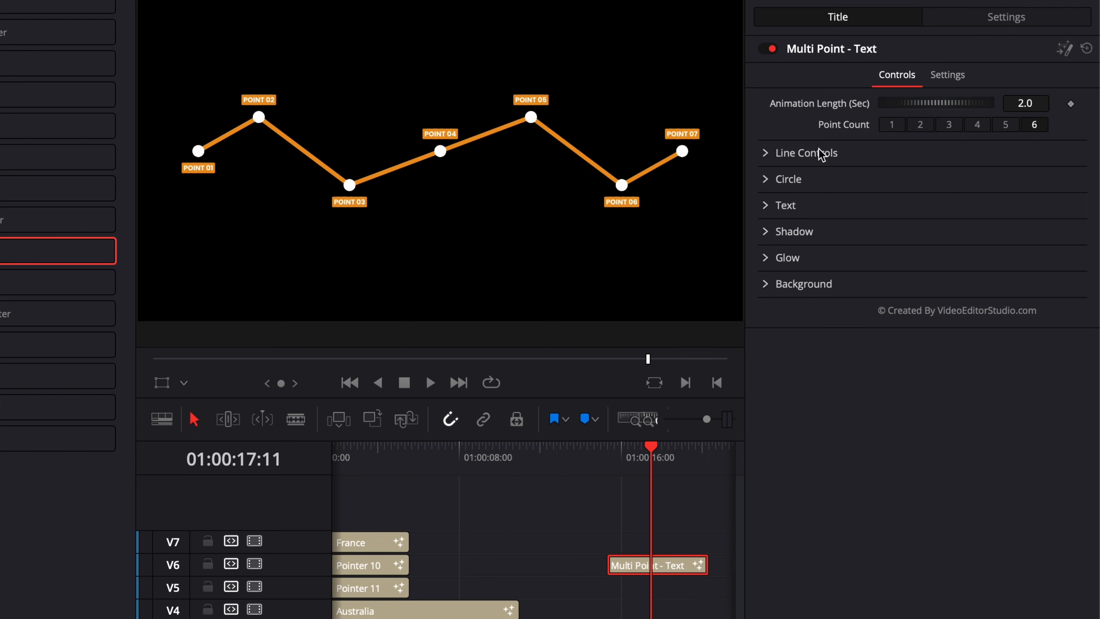
Step through the Multi Point - Text Point Count options and set it to 2
{"action": "left_click", "coordinate": [891, 124]}
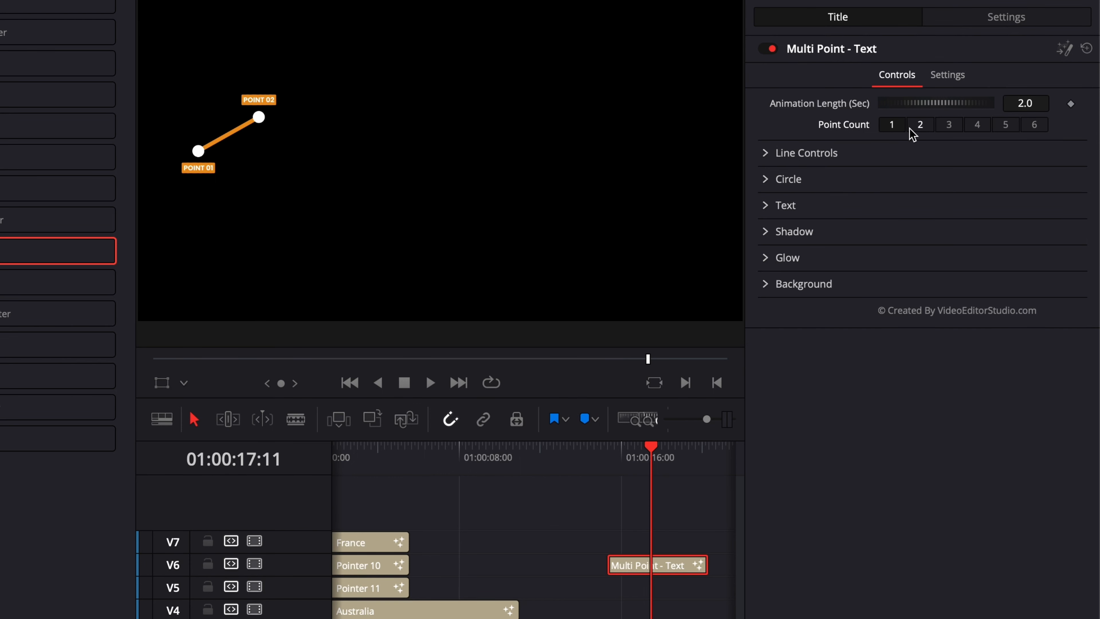
{"action": "left_click", "coordinate": [918, 127]}
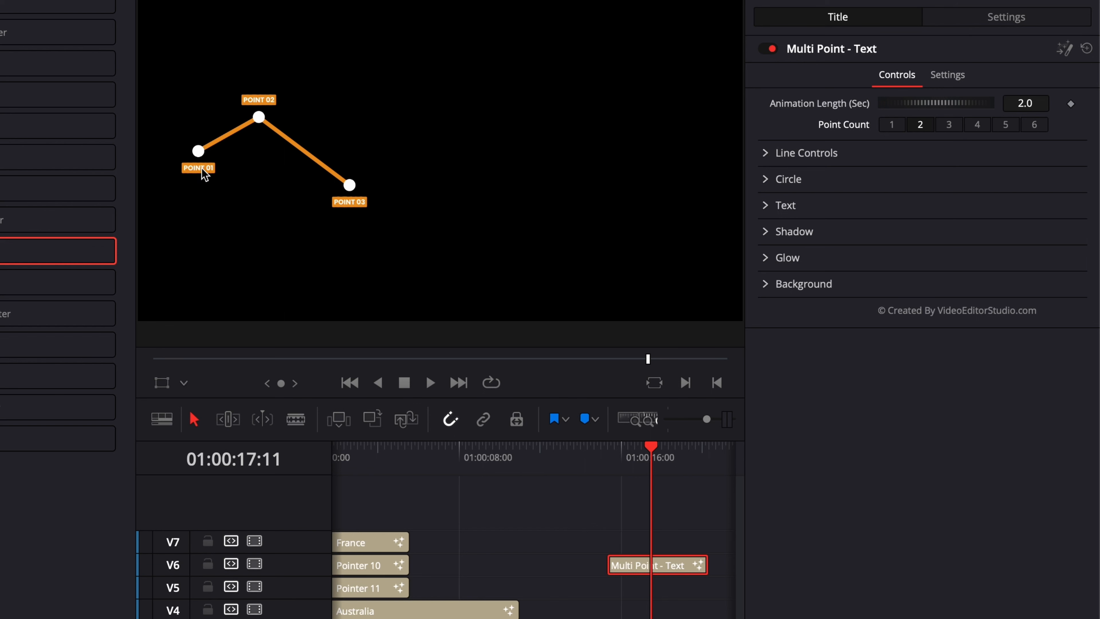
{"action": "left_click", "coordinate": [950, 127]}
{"action": "left_click", "coordinate": [977, 126]}
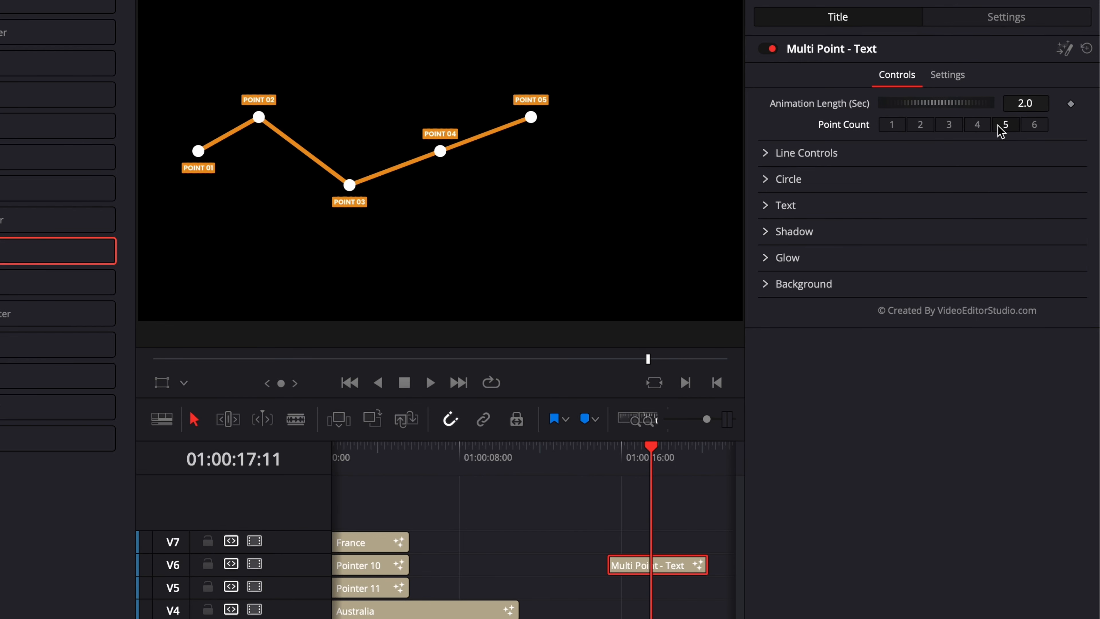
{"action": "left_click", "coordinate": [1000, 127]}
{"action": "left_click", "coordinate": [1032, 127]}
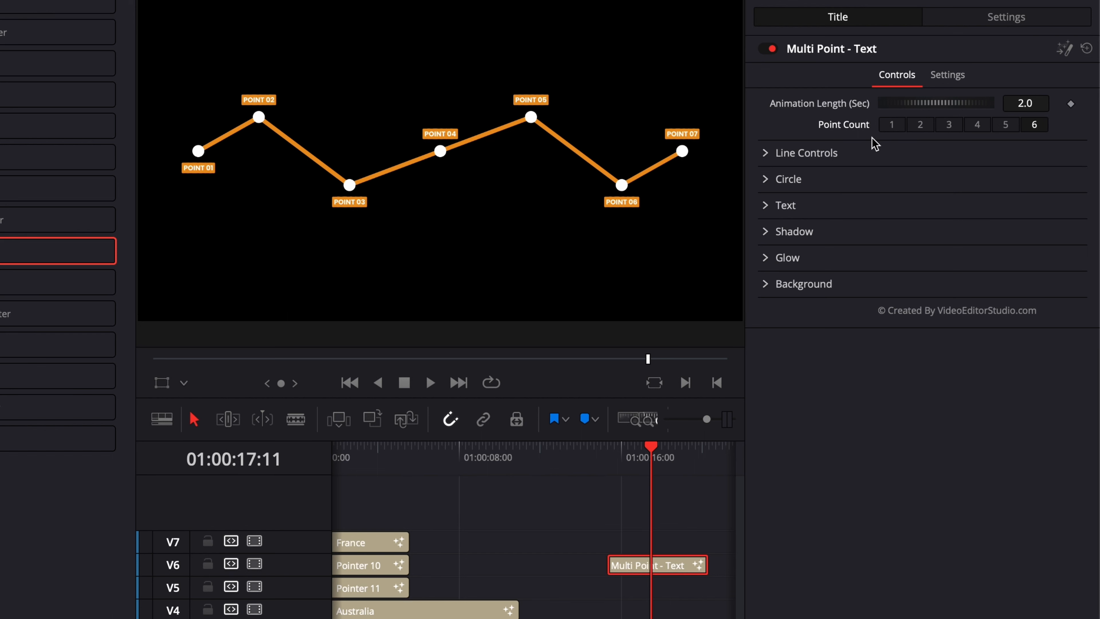
{"action": "left_click", "coordinate": [919, 128]}
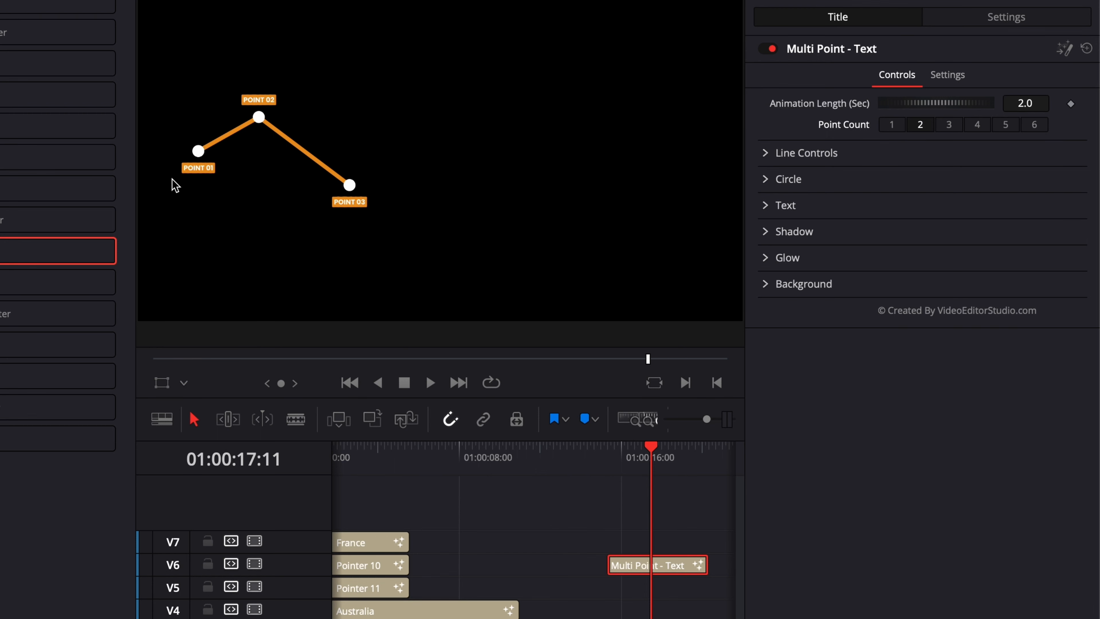
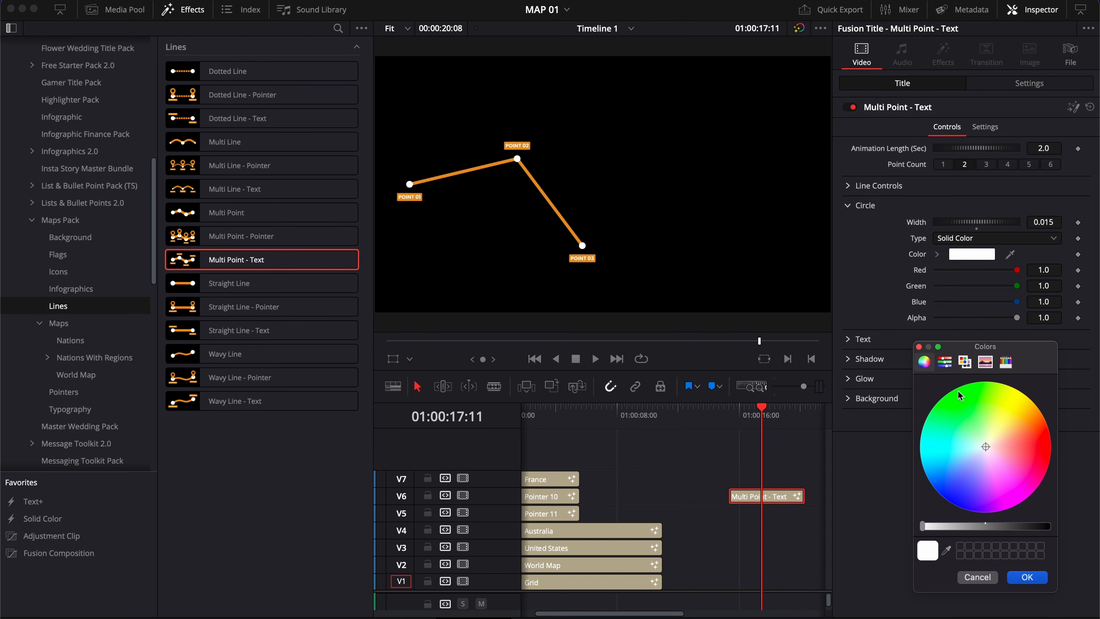
Set the Multi Point - Text circle color to red
{"action": "left_click", "coordinate": [1043, 443]}
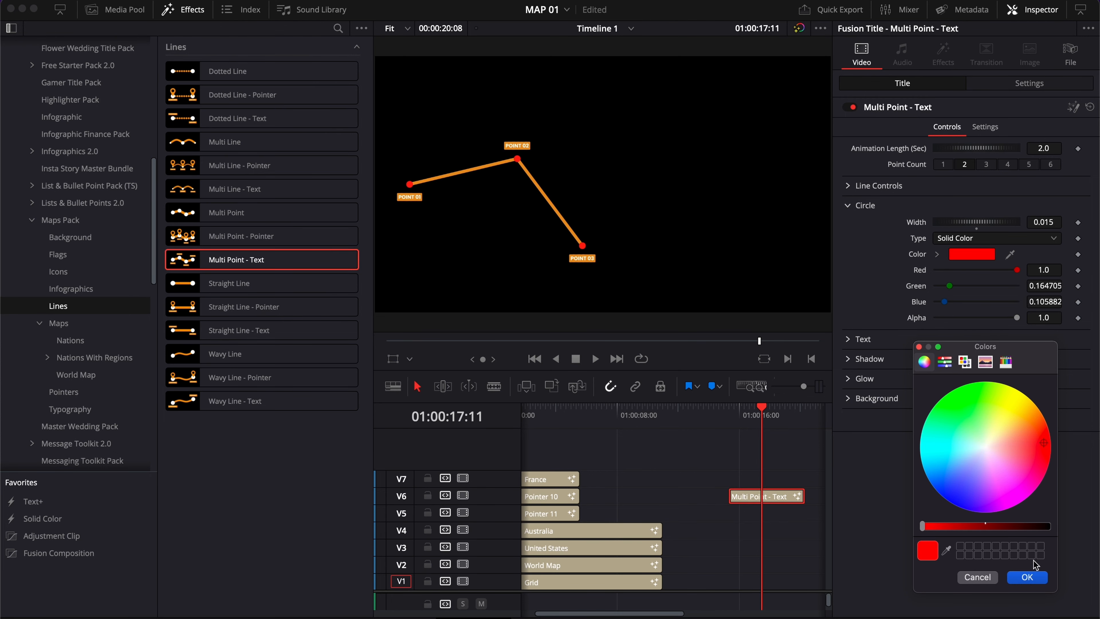
{"action": "left_click", "coordinate": [1026, 576]}
{"action": "left_click", "coordinate": [847, 205]}
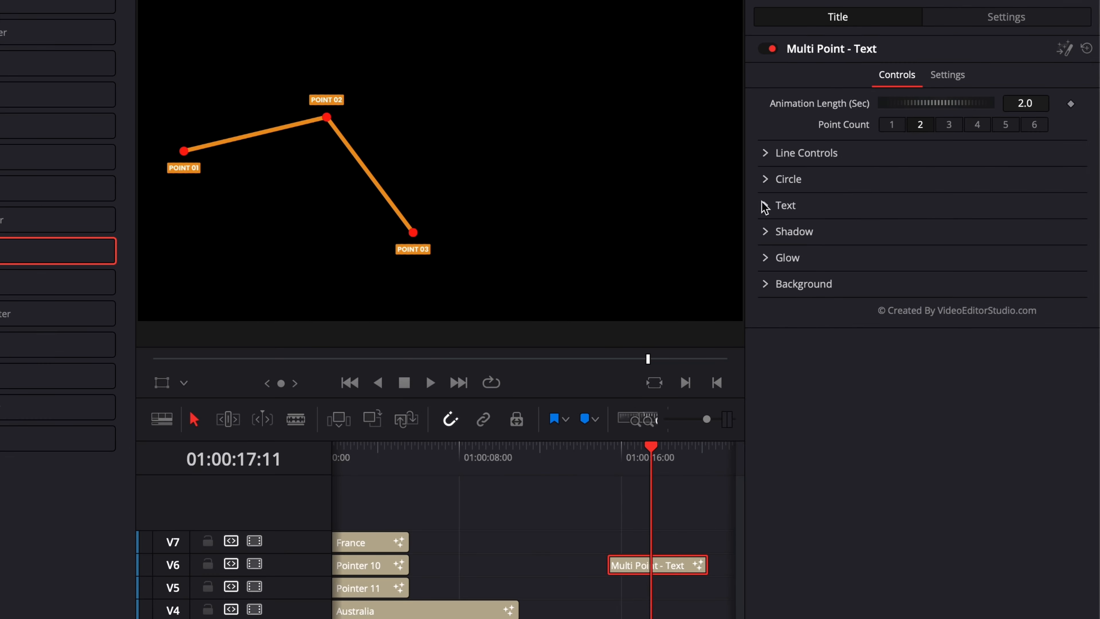
Replace the first point's label text with LONDON
{"action": "left_click", "coordinate": [767, 211]}
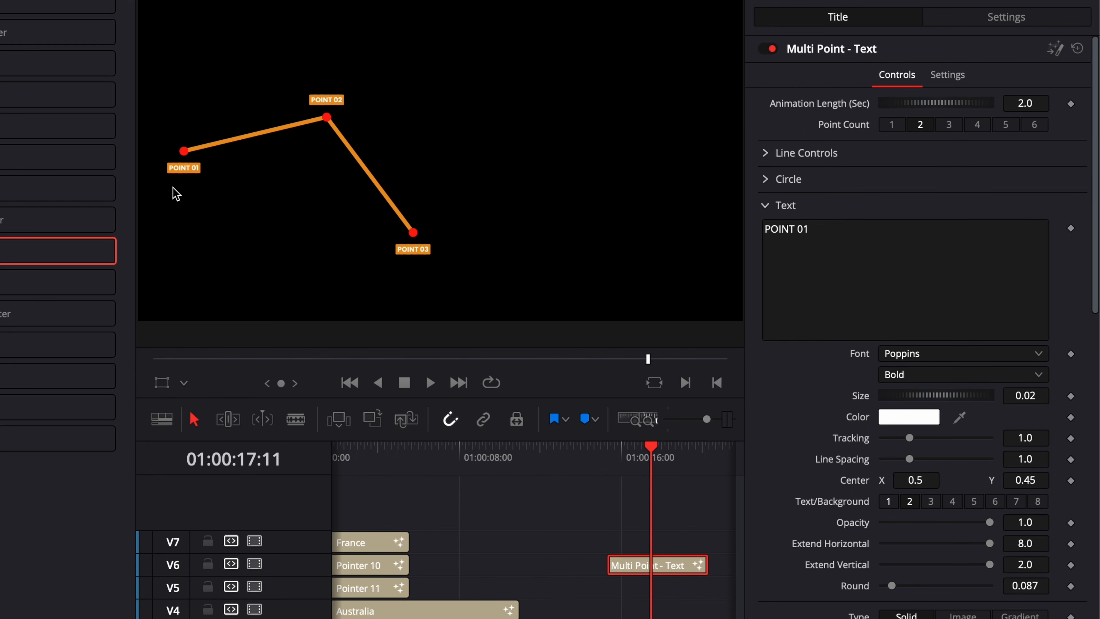
{"action": "left_click_drag", "start_coordinate": [845, 236], "coordinate": [747, 232]}
{"action": "type", "text": "LONDON"}
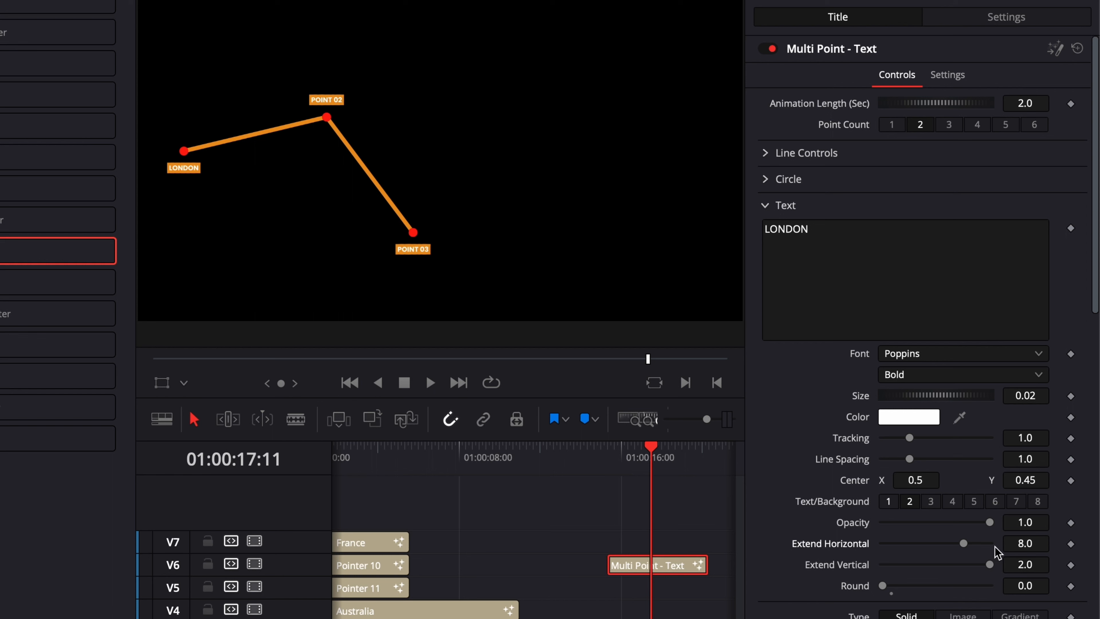
Set the label's Extend Horizontal to 25
{"action": "left_click", "coordinate": [1034, 547]}
{"action": "type", "text": "12"}
{"action": "key", "text": "Tab"}
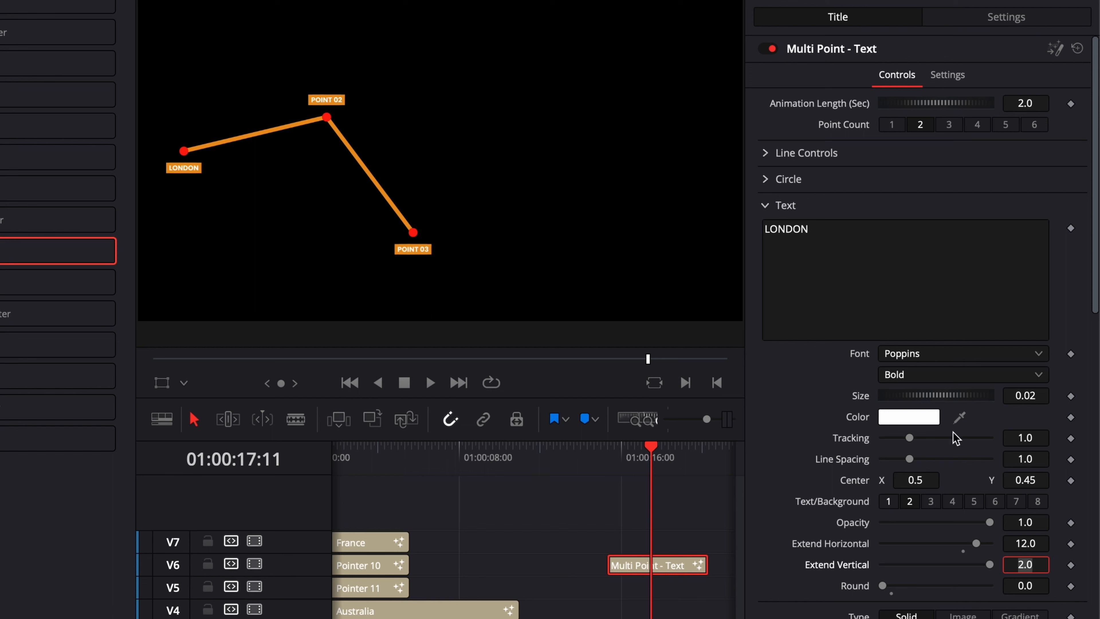
{"action": "left_click", "coordinate": [1033, 543]}
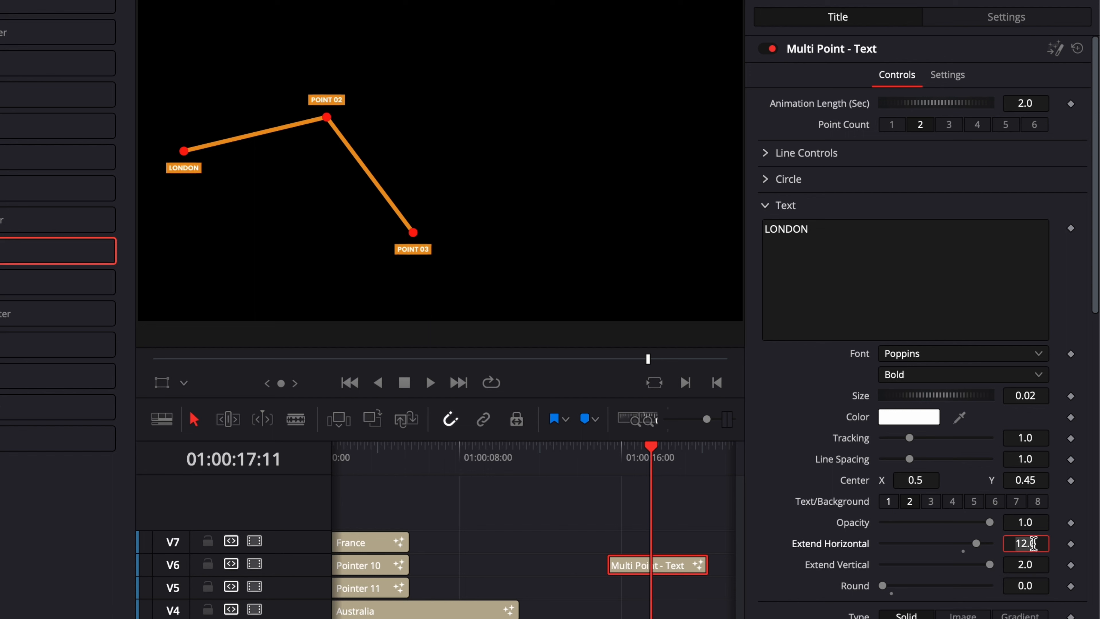
{"action": "type", "text": "25"}
{"action": "key", "text": "Tab"}
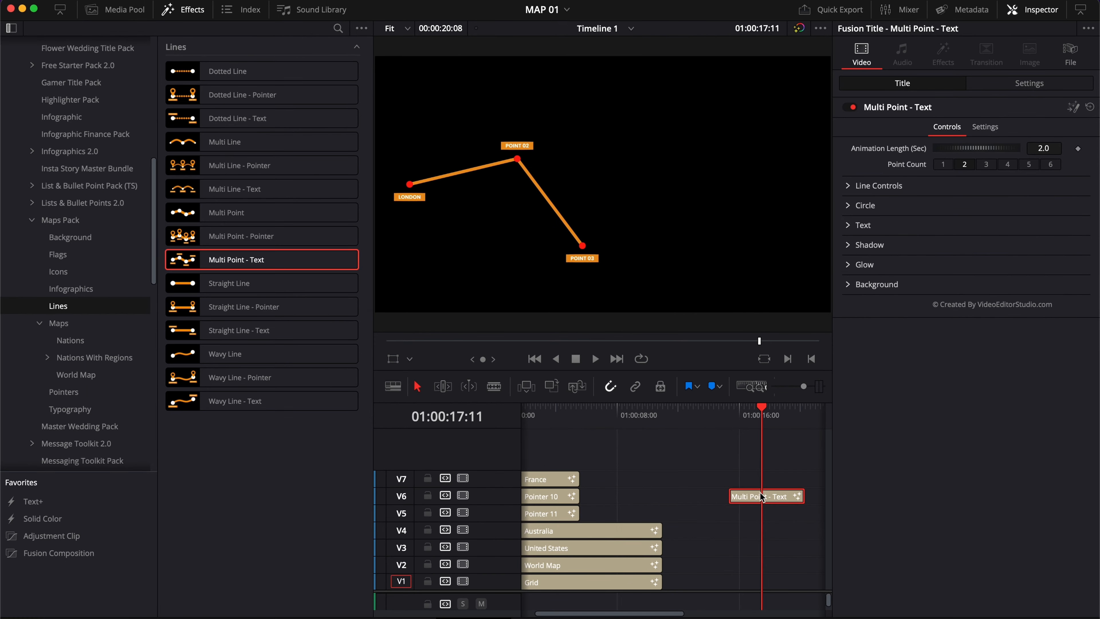
Delete the Multi Point - Text clip from the timeline
{"action": "key", "text": "Delete"}
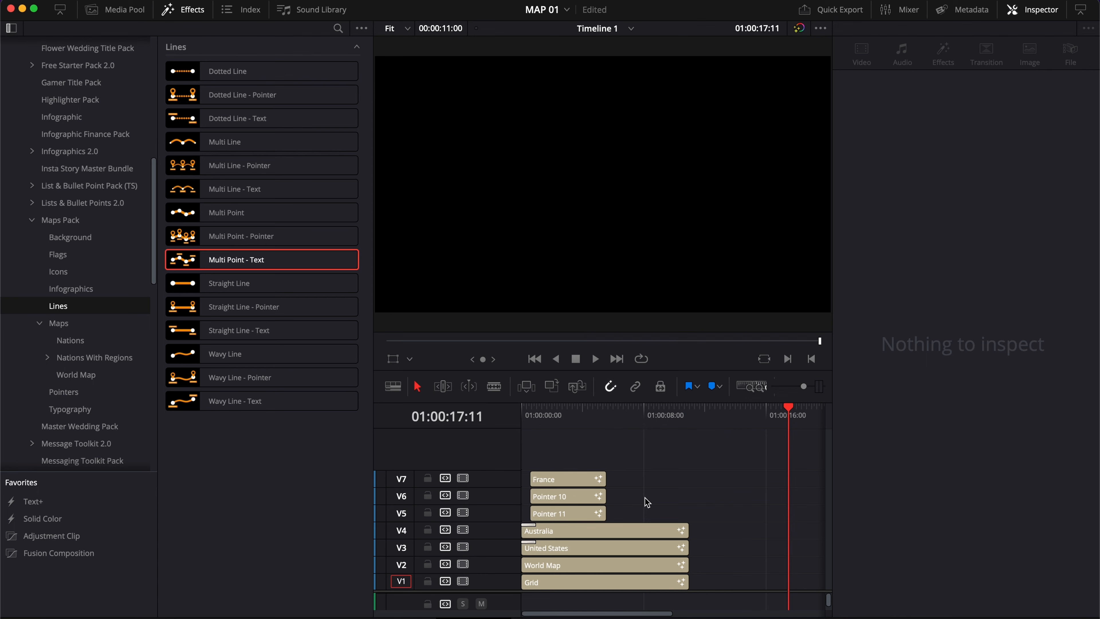
{"action": "left_click", "coordinate": [567, 411]}
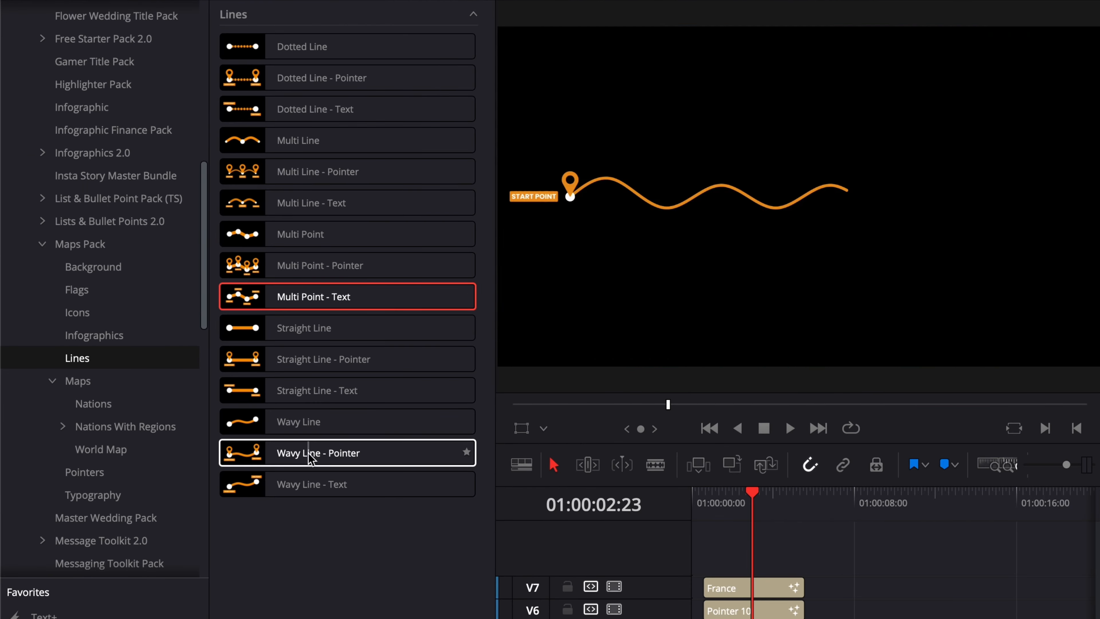
Add the Maps Pack Lines title Wavy Line - Pointer onto a new track V8 at the start of the timeline
{"action": "left_click_drag", "start_coordinate": [287, 452], "coordinate": [739, 567]}
{"action": "left_click", "coordinate": [772, 496]}
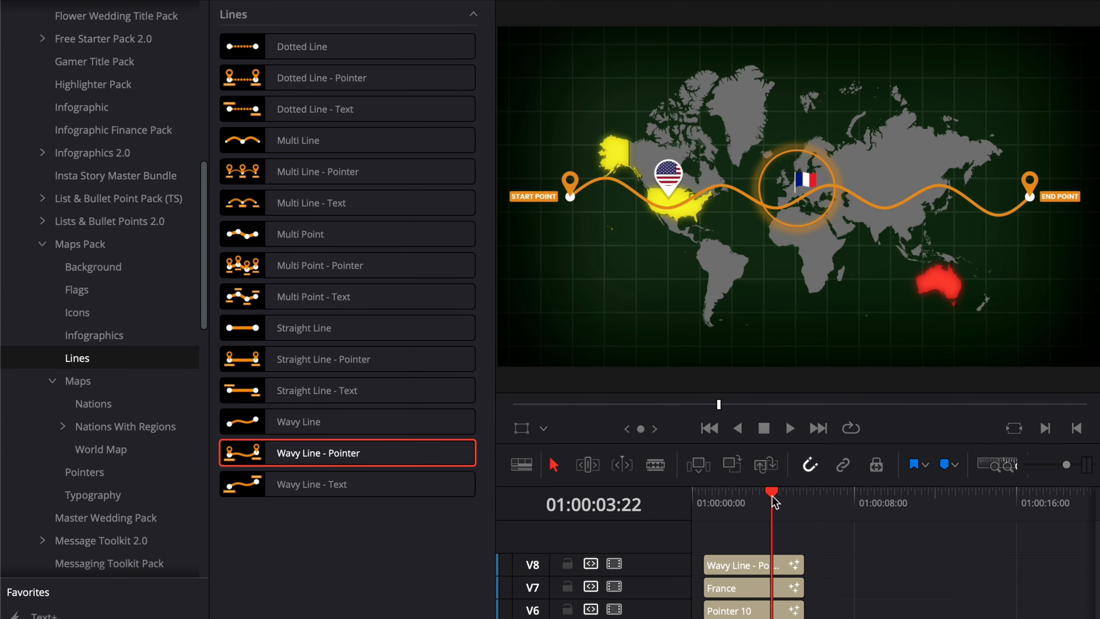
{"action": "left_click", "coordinate": [767, 567]}
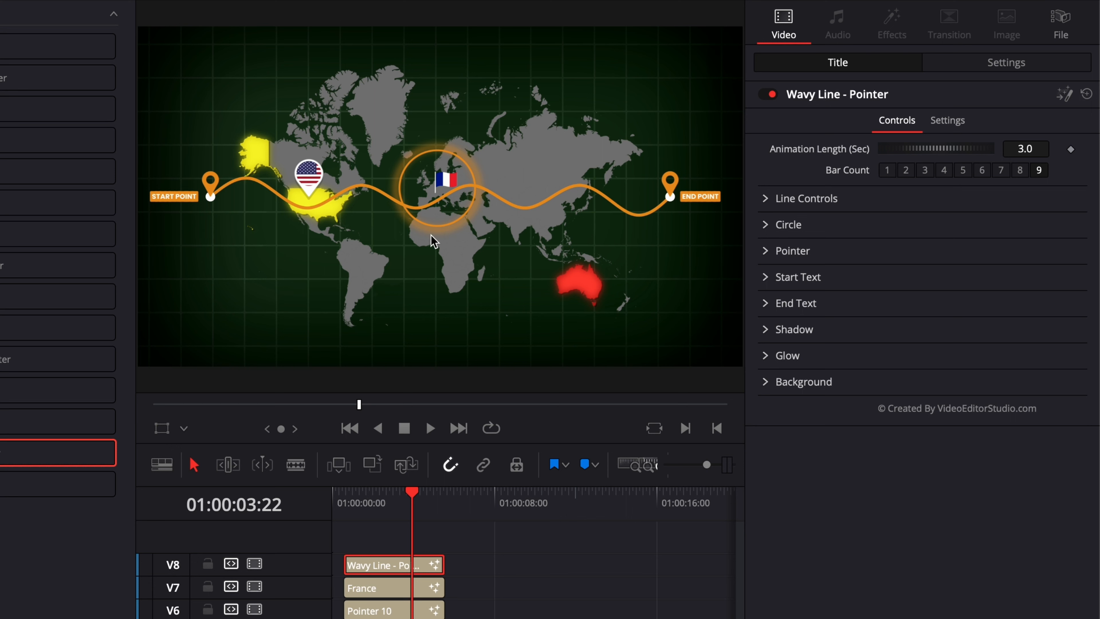
Set the Wavy Line - Pointer Bar Count to 2
{"action": "left_click", "coordinate": [907, 172]}
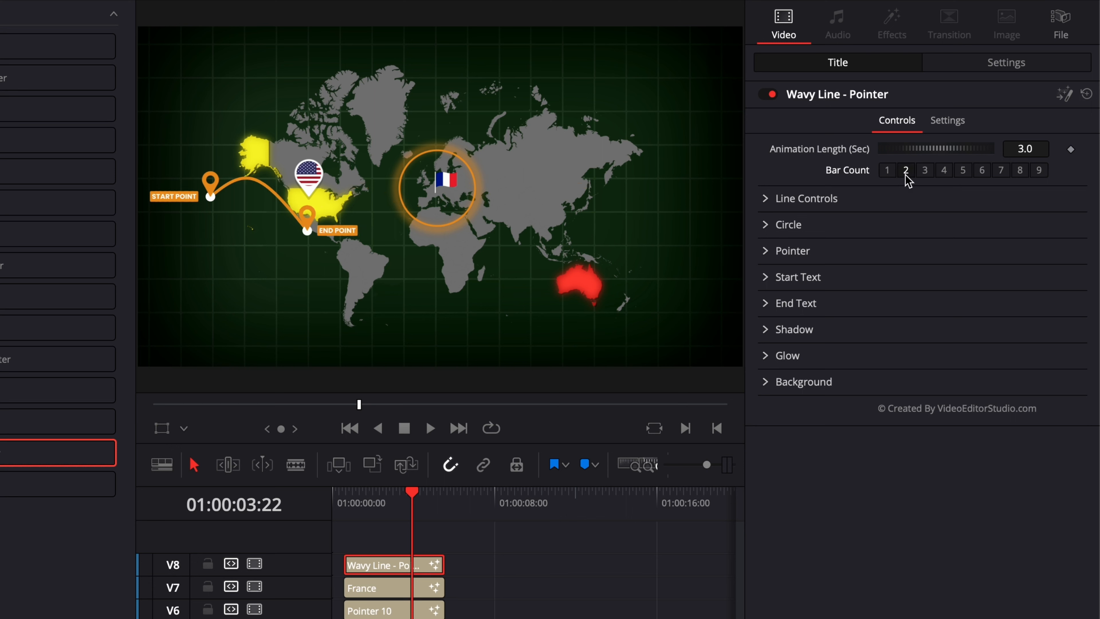
{"action": "left_click", "coordinate": [765, 200]}
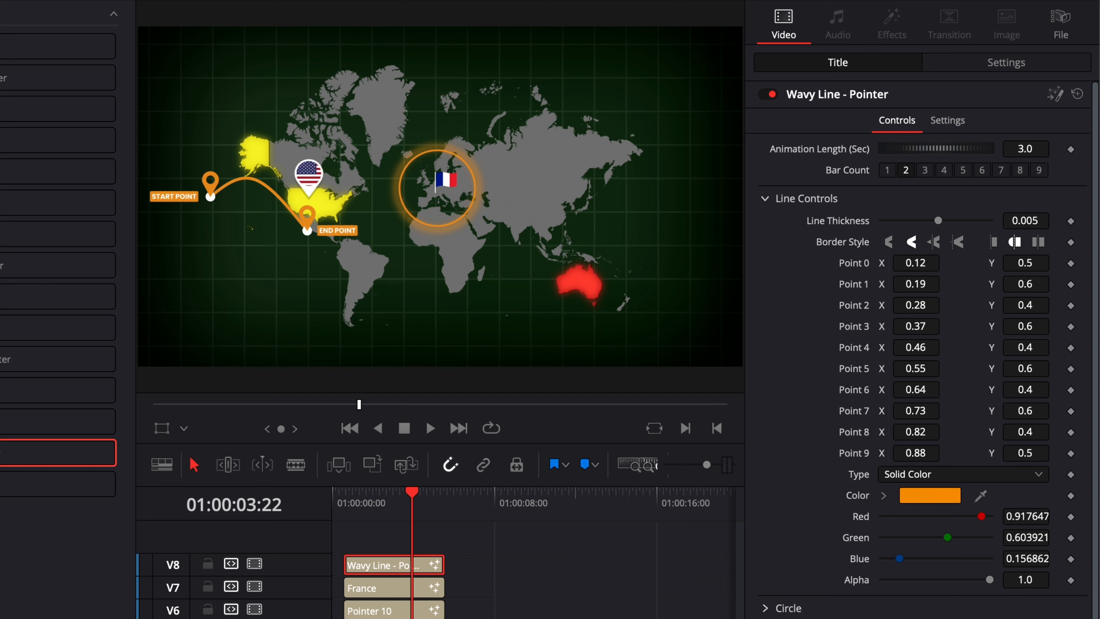
Reposition the line points: Point 0 to 0.263/0.479, Point 1 to 0.498/0.104, Point 2 to 0.752/0.235
{"action": "mouse_move", "coordinate": [1024, 304]}
{"action": "left_mouse_down"}
{"action": "mouse_move", "coordinate": [1034, 305]}
{"action": "mouse_move", "coordinate": [1017, 304]}
{"action": "left_mouse_up"}
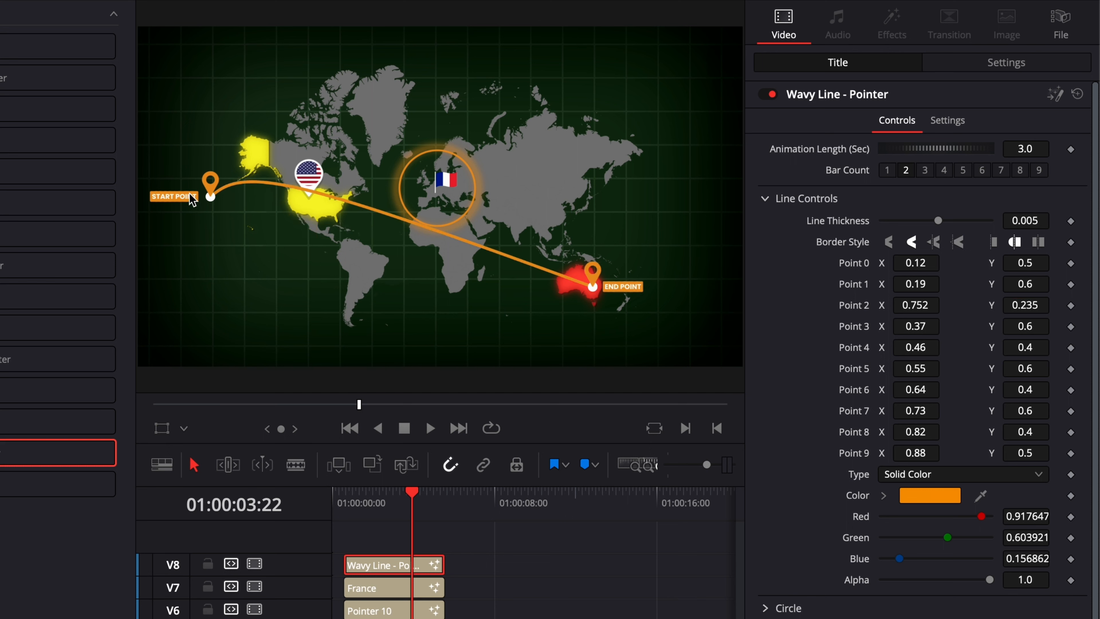
{"action": "left_click_drag", "start_coordinate": [919, 262], "coordinate": [943, 262]}
{"action": "left_click_drag", "start_coordinate": [1038, 263], "coordinate": [1034, 263]}
{"action": "left_click_drag", "start_coordinate": [1034, 263], "coordinate": [1029, 263]}
{"action": "left_click_drag", "start_coordinate": [918, 263], "coordinate": [921, 263]}
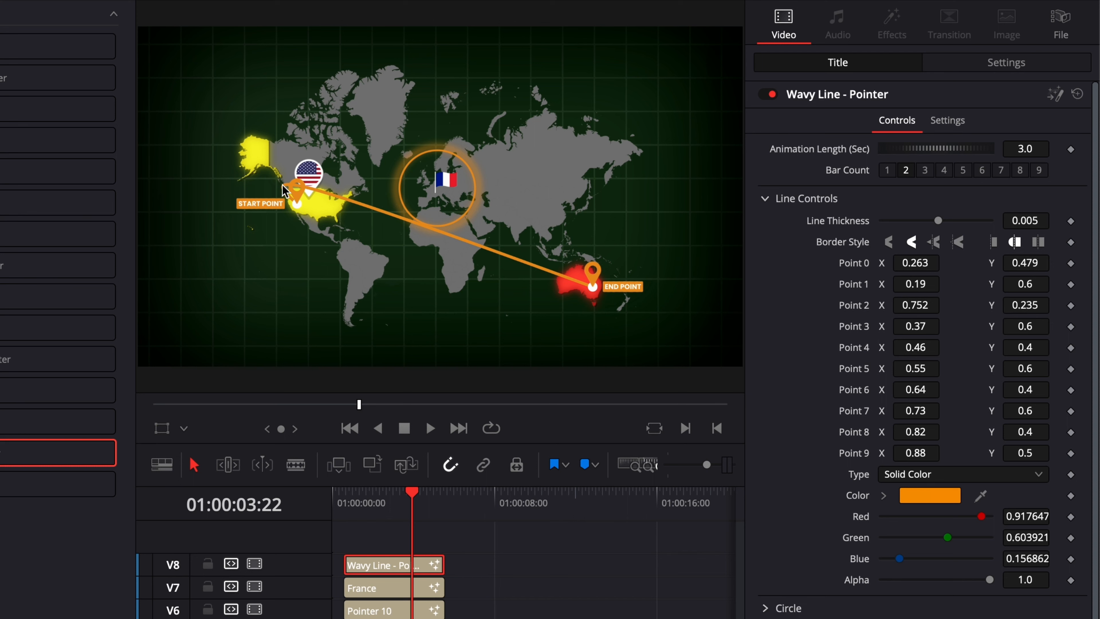
{"action": "mouse_move", "coordinate": [915, 284]}
{"action": "left_mouse_down"}
{"action": "mouse_move", "coordinate": [1018, 282]}
{"action": "mouse_move", "coordinate": [915, 286]}
{"action": "left_mouse_up"}
{"action": "left_click_drag", "start_coordinate": [1021, 286], "coordinate": [973, 289]}
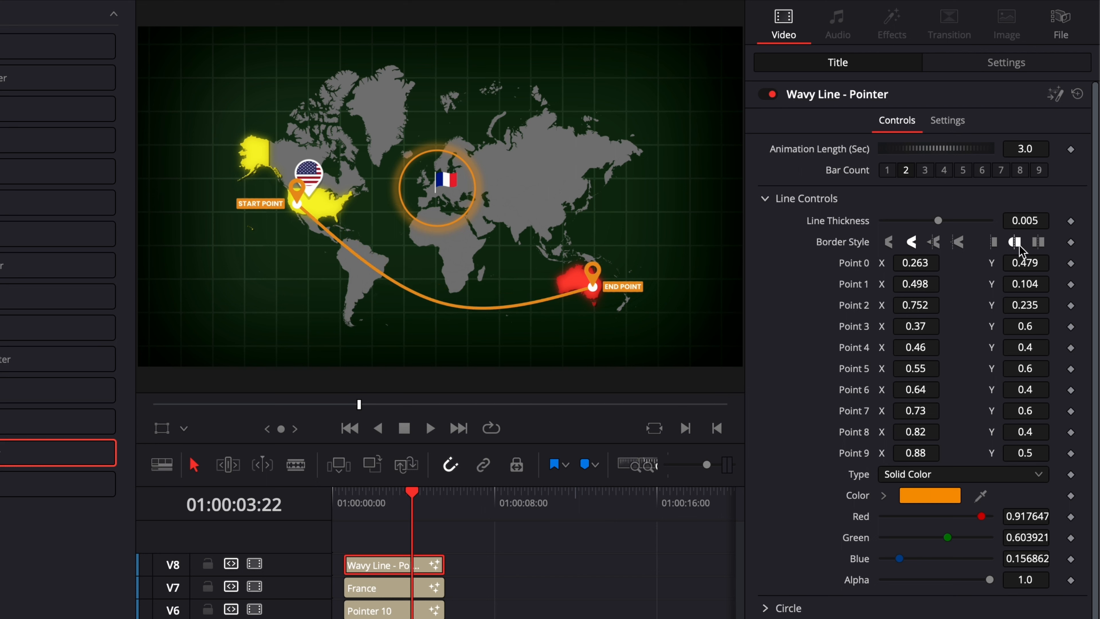
Set the line's Line Thickness to 0.003
{"action": "left_click", "coordinate": [1041, 220]}
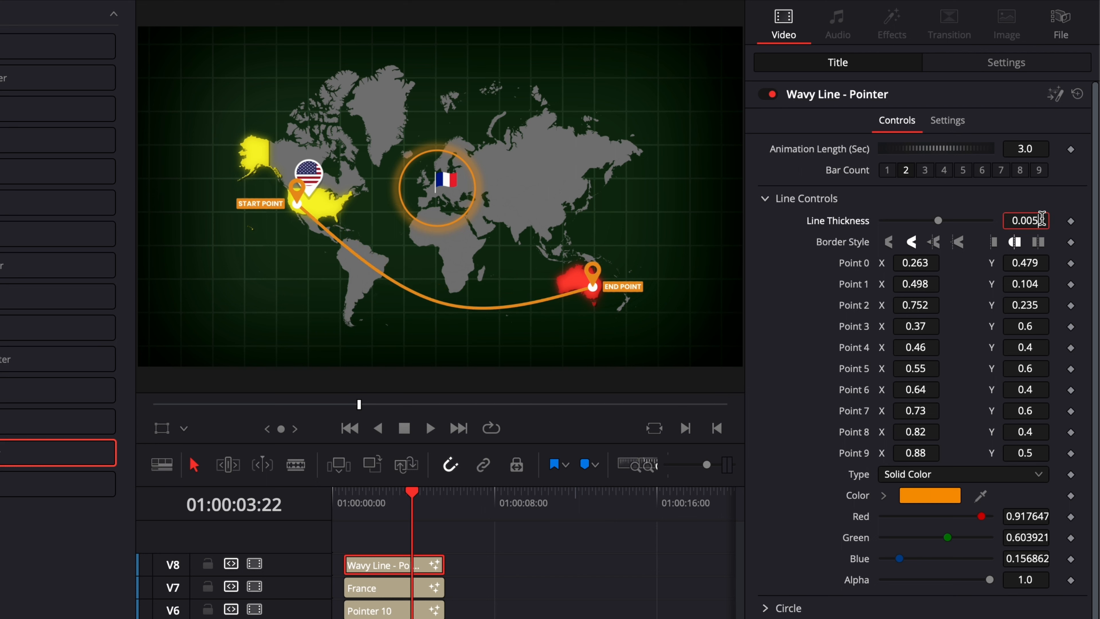
{"action": "key", "text": "BackSpace"}
{"action": "type", "text": "3"}
{"action": "key", "text": "Return"}
{"action": "left_click", "coordinate": [765, 196]}
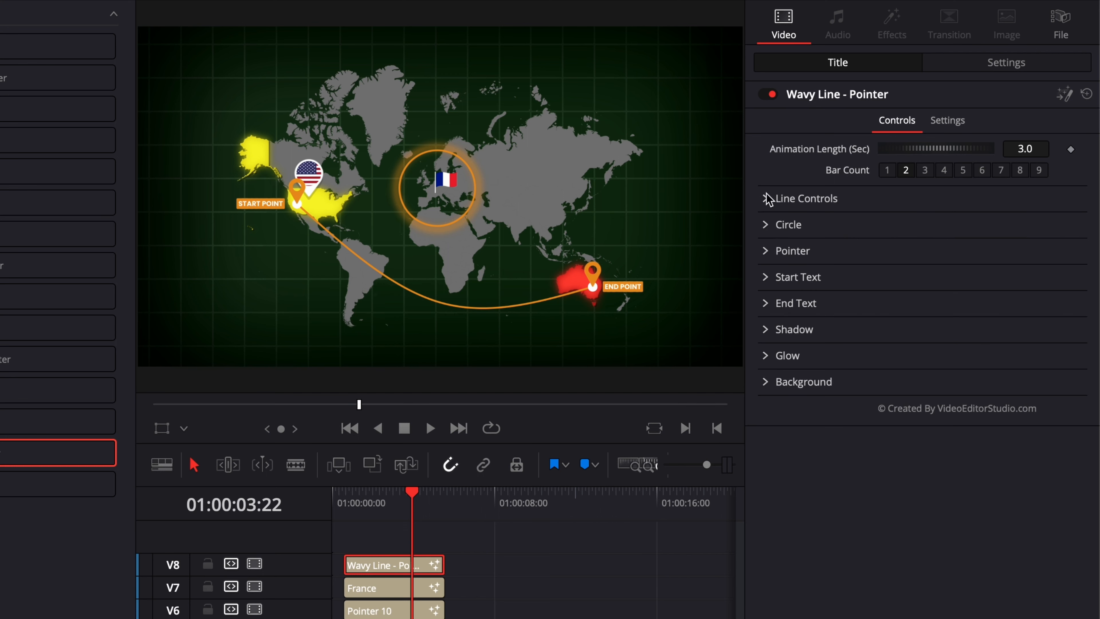
Change the line's Start Text to LOS ANGELES
{"action": "left_click", "coordinate": [766, 278]}
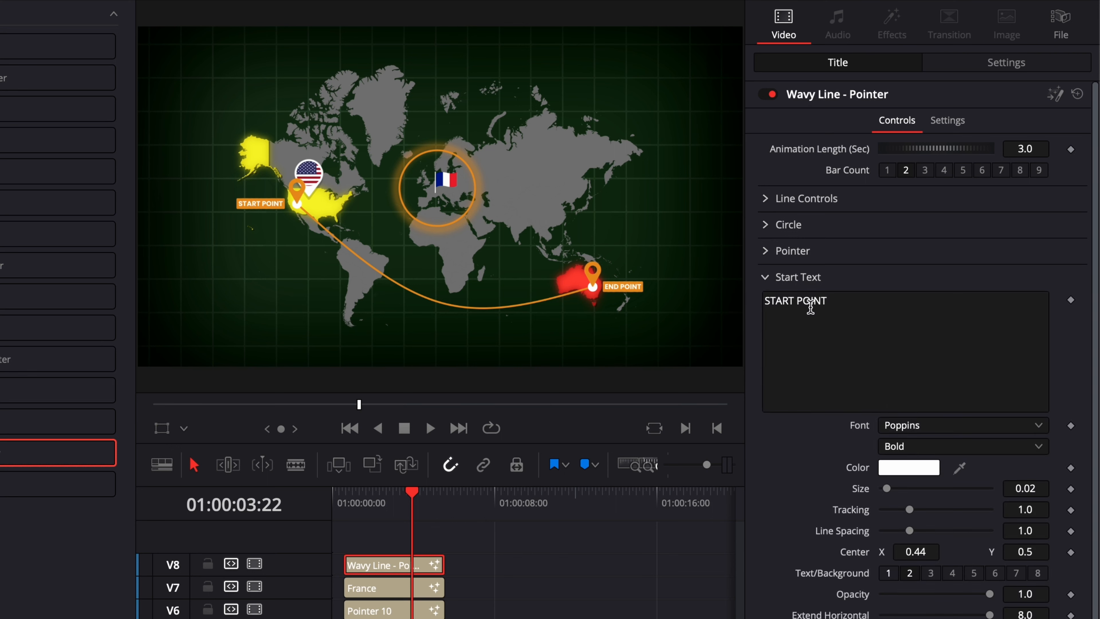
{"action": "left_click_drag", "start_coordinate": [834, 304], "coordinate": [714, 298]}
{"action": "type", "text": "LOS ANGELES"}
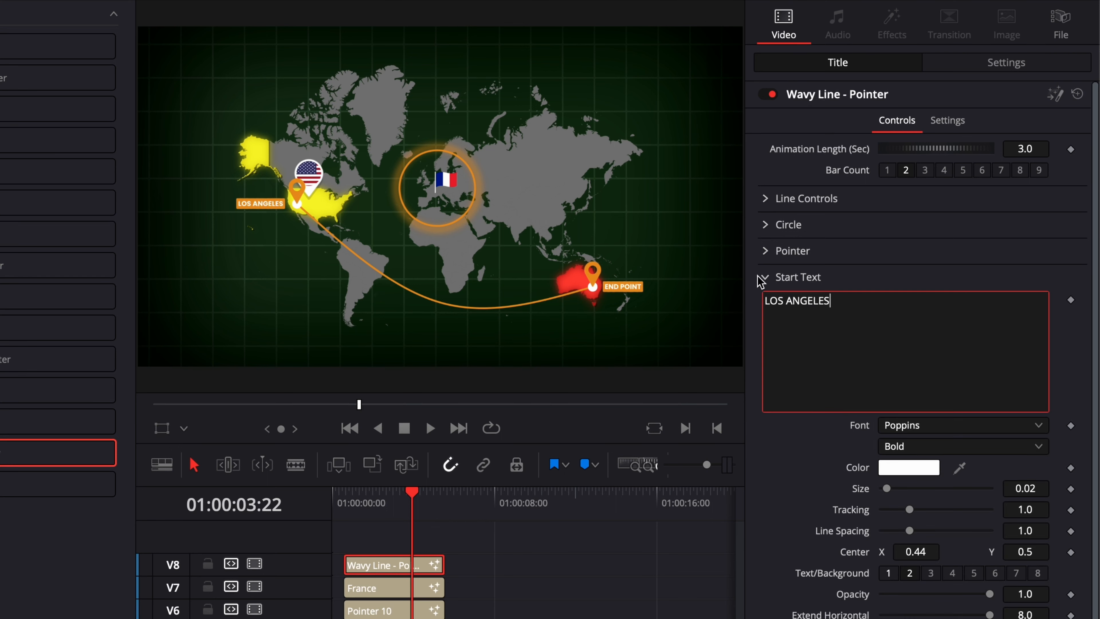
Change the line's End Text to MELBOURNE
{"action": "left_click", "coordinate": [764, 277]}
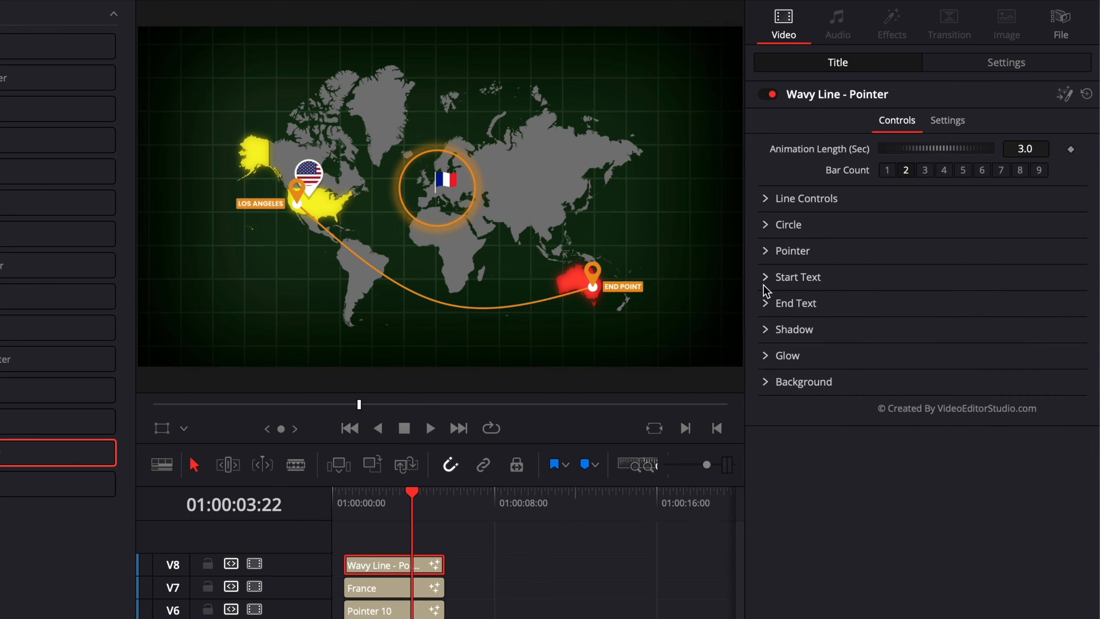
{"action": "left_click", "coordinate": [765, 303]}
{"action": "left_click_drag", "start_coordinate": [821, 325], "coordinate": [719, 320]}
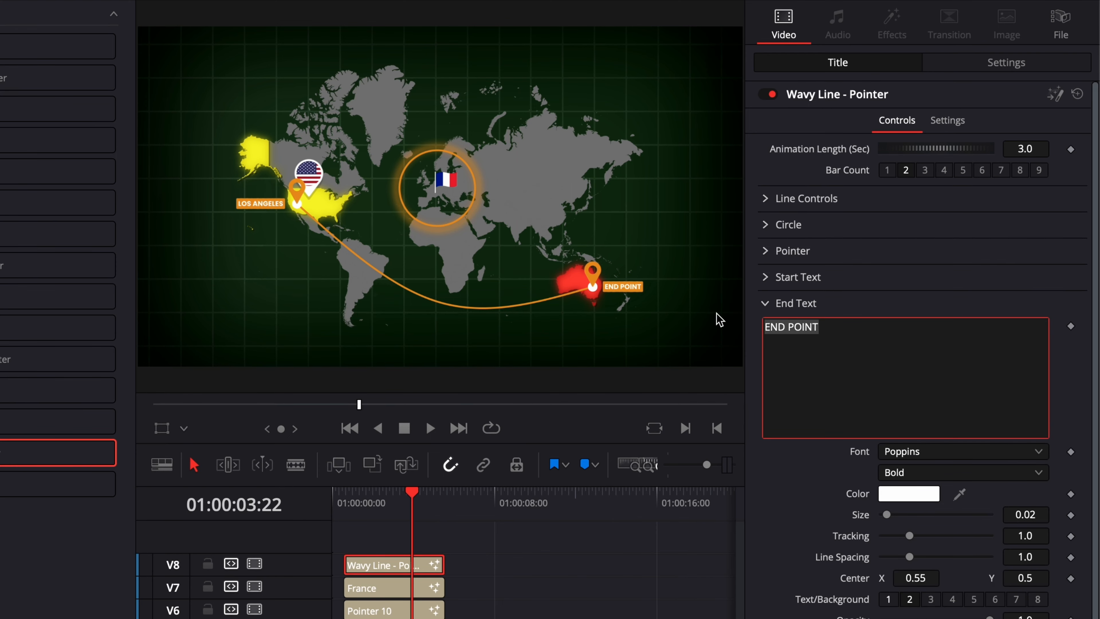
{"action": "type", "text": "MELBOURNE"}
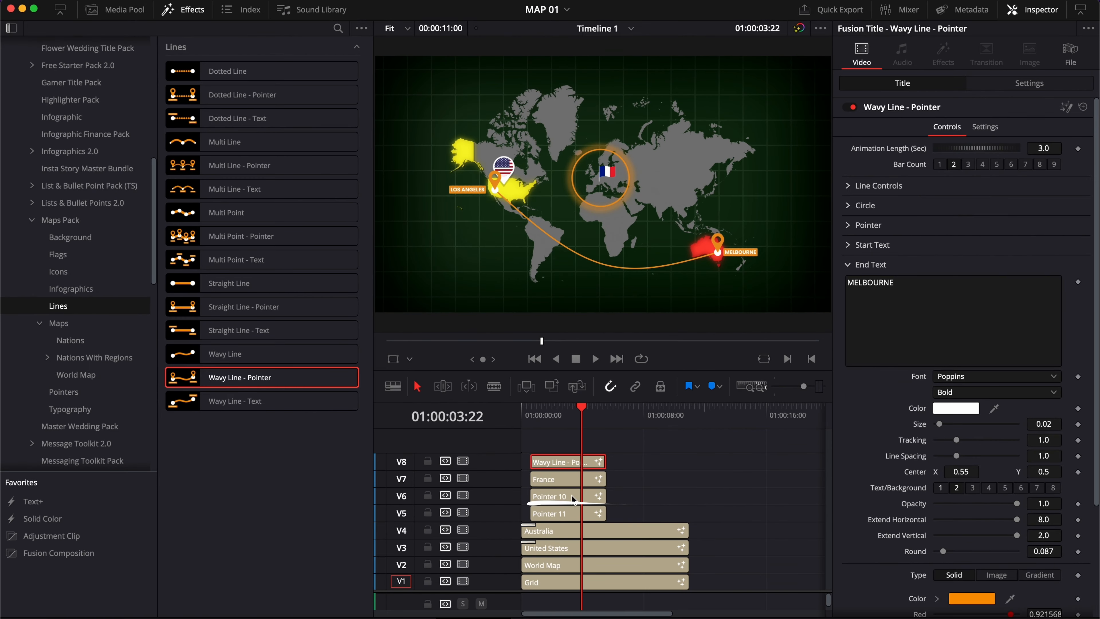
Move the Pointer 10 flag pin's center to X 0.321, Y 0.469
{"action": "left_click", "coordinate": [572, 498]}
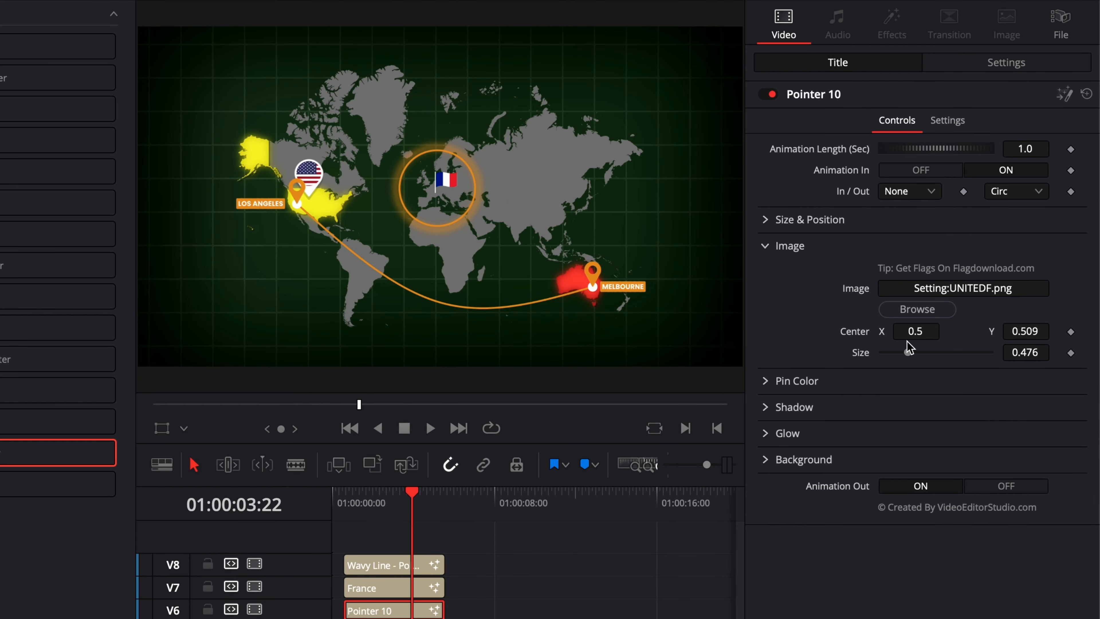
{"action": "left_click", "coordinate": [765, 246]}
{"action": "left_click", "coordinate": [765, 219]}
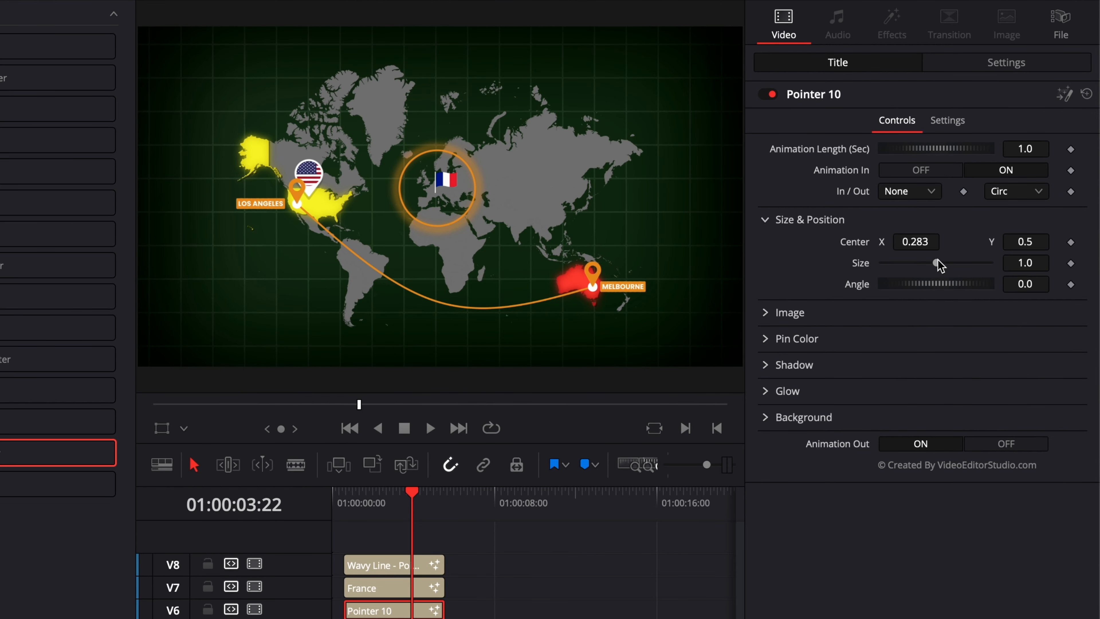
{"action": "left_click_drag", "start_coordinate": [915, 242], "coordinate": [949, 243]}
{"action": "left_click_drag", "start_coordinate": [1037, 242], "coordinate": [1027, 241]}
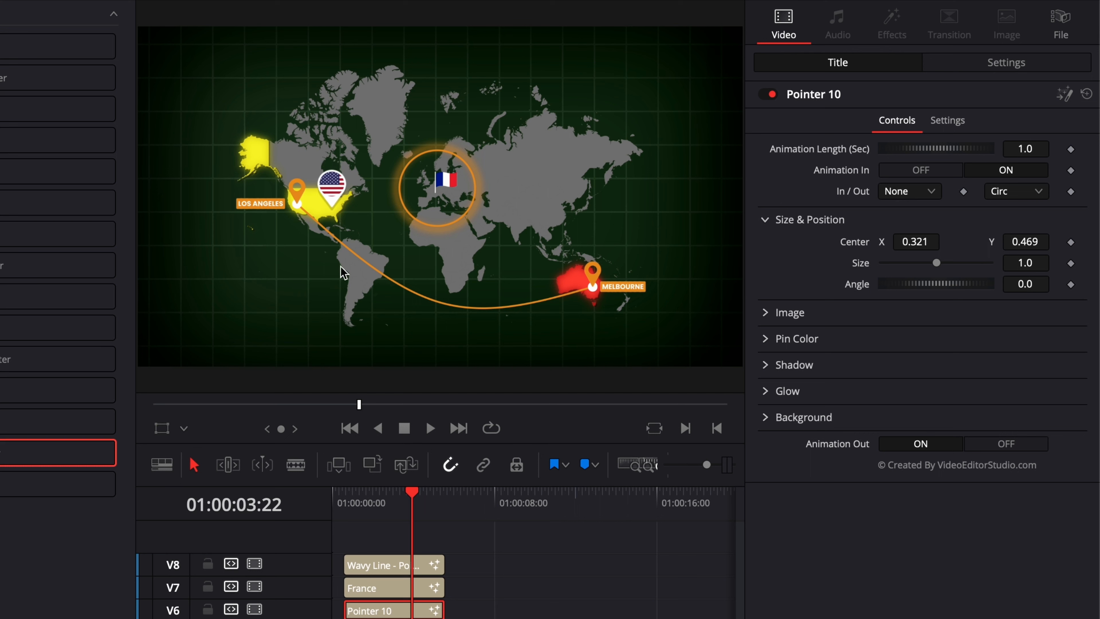
Play back the animation from the start of the timeline
{"action": "left_click", "coordinate": [347, 497]}
{"action": "key", "text": "space"}
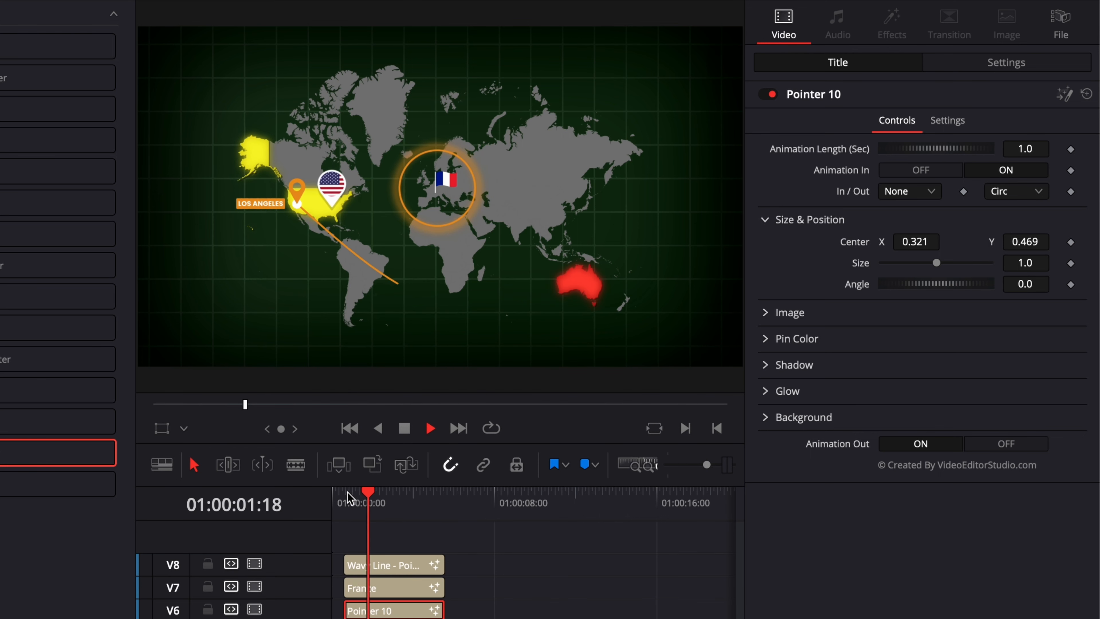
{"action": "key", "text": "space"}
Set the Wavy Line - Pointer Animation Length to 1.5 seconds
{"action": "left_click", "coordinate": [415, 565]}
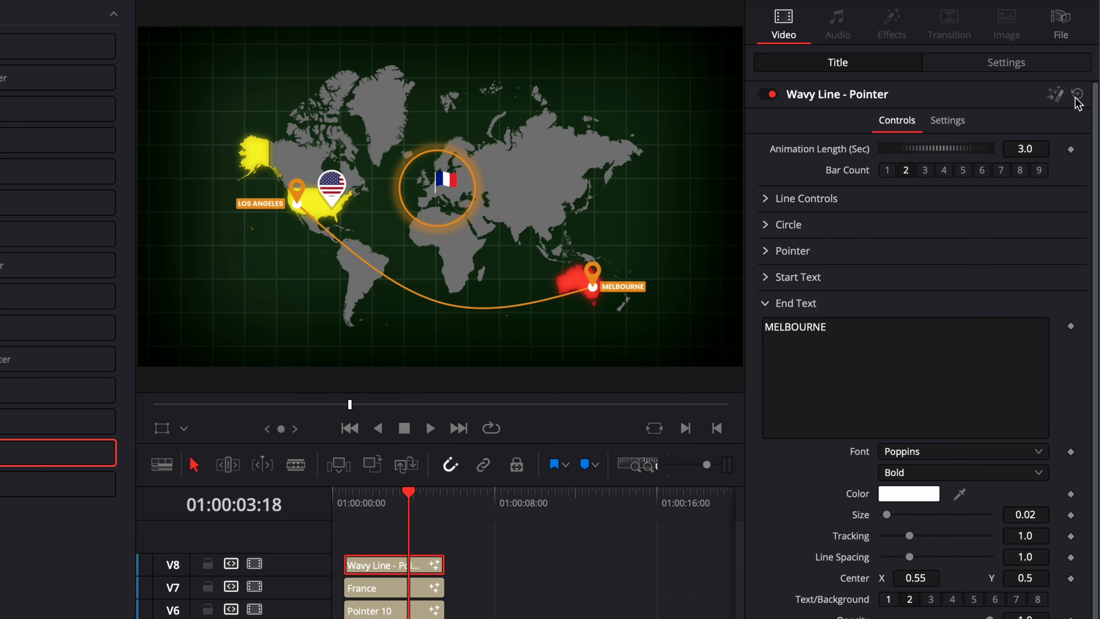
{"action": "left_click", "coordinate": [1040, 149]}
{"action": "type", "text": "1.5"}
{"action": "key", "text": "Tab"}
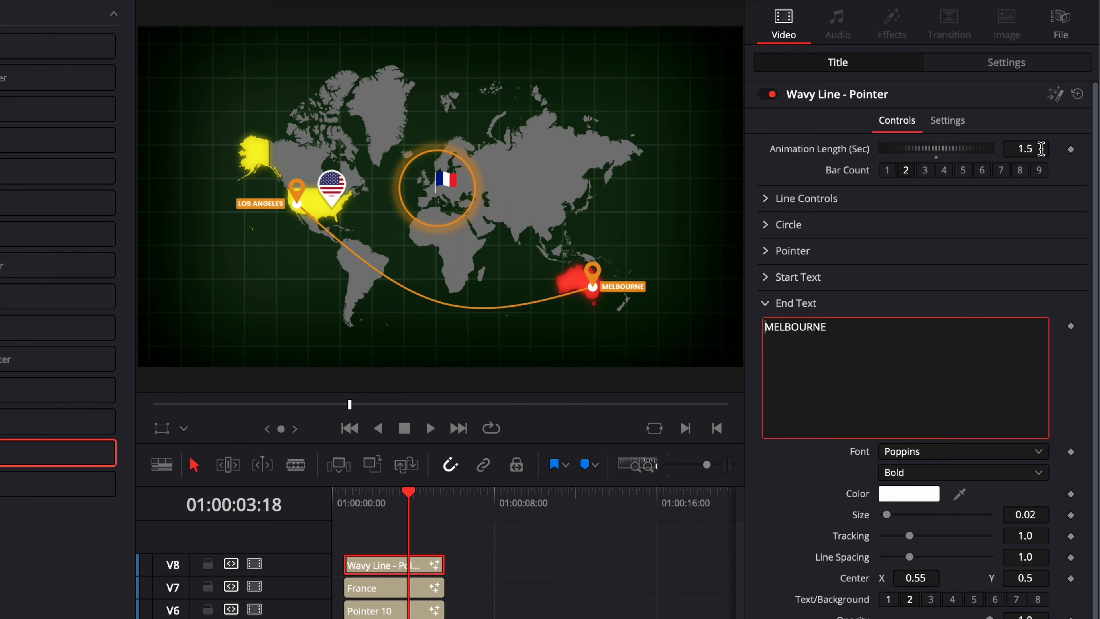
Extend the overlay clips on the upper tracks to end with the map clips at about 10 seconds
{"action": "left_click_drag", "start_coordinate": [604, 514], "coordinate": [681, 524]}
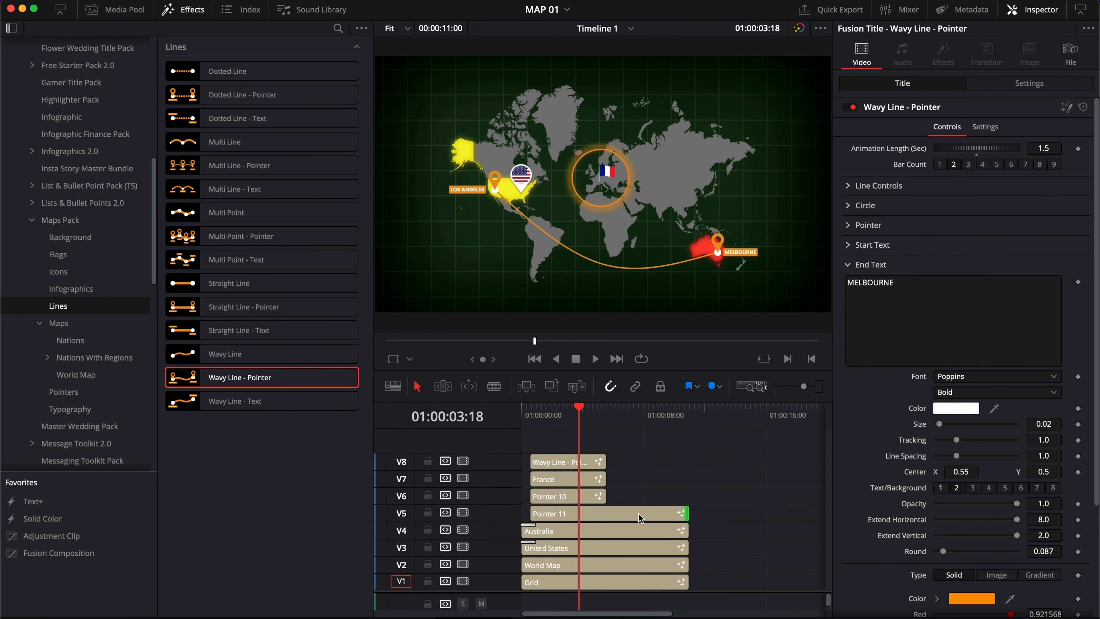
{"action": "left_click_drag", "start_coordinate": [605, 496], "coordinate": [688, 500]}
{"action": "left_click_drag", "start_coordinate": [604, 477], "coordinate": [687, 478]}
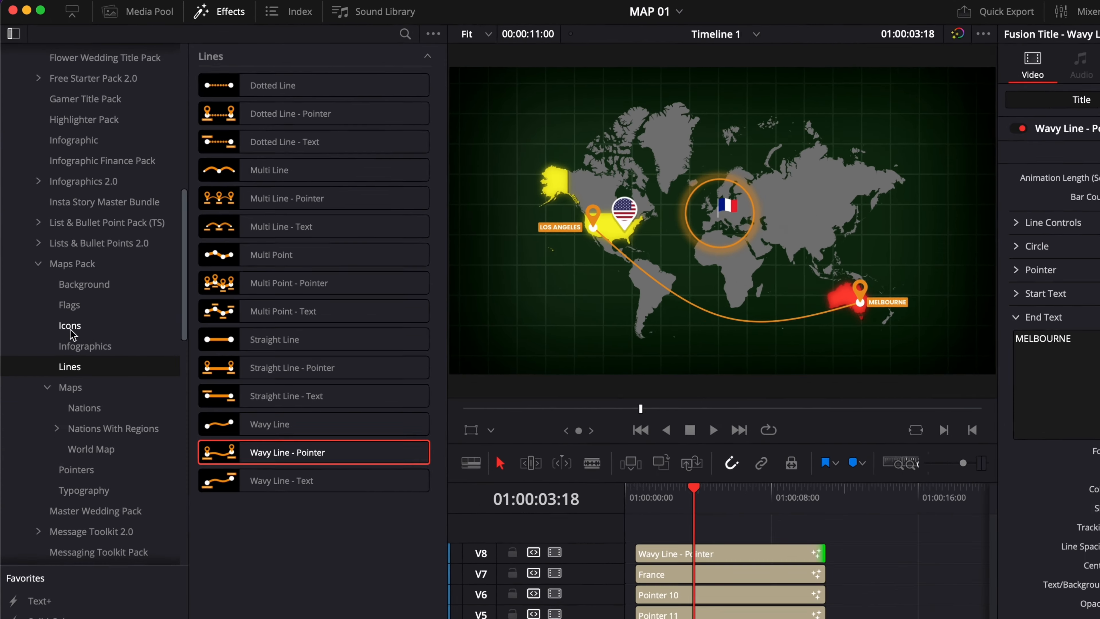
Add the Maps Pack airplane Icon 03 onto a new track V9, extend it to match the line clip, and open it
{"action": "left_click", "coordinate": [77, 364]}
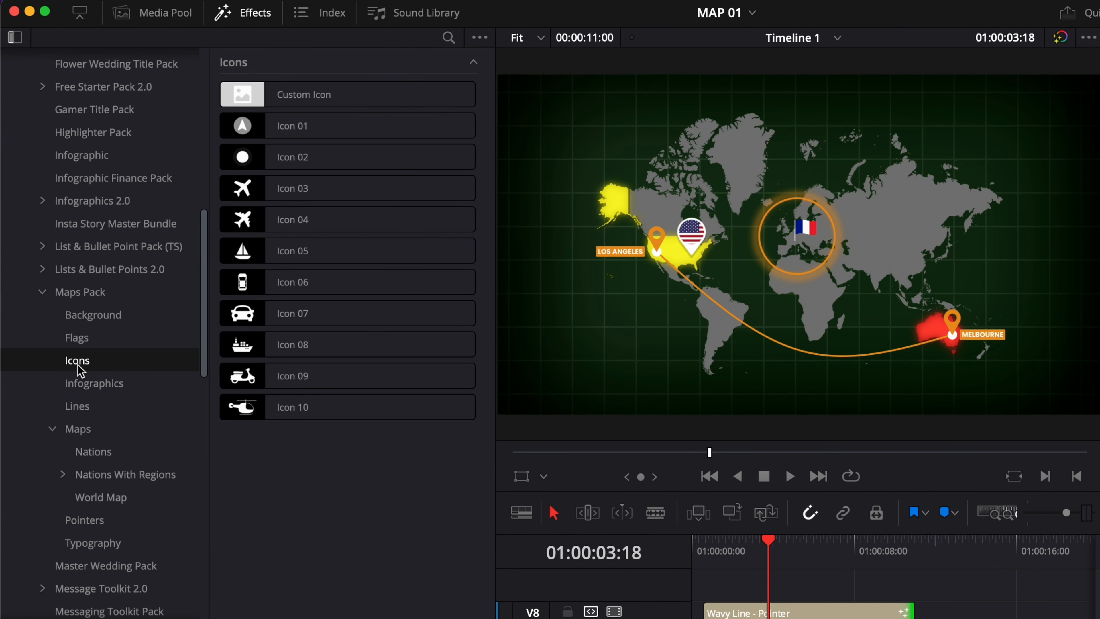
{"action": "left_click_drag", "start_coordinate": [237, 187], "coordinate": [704, 589]}
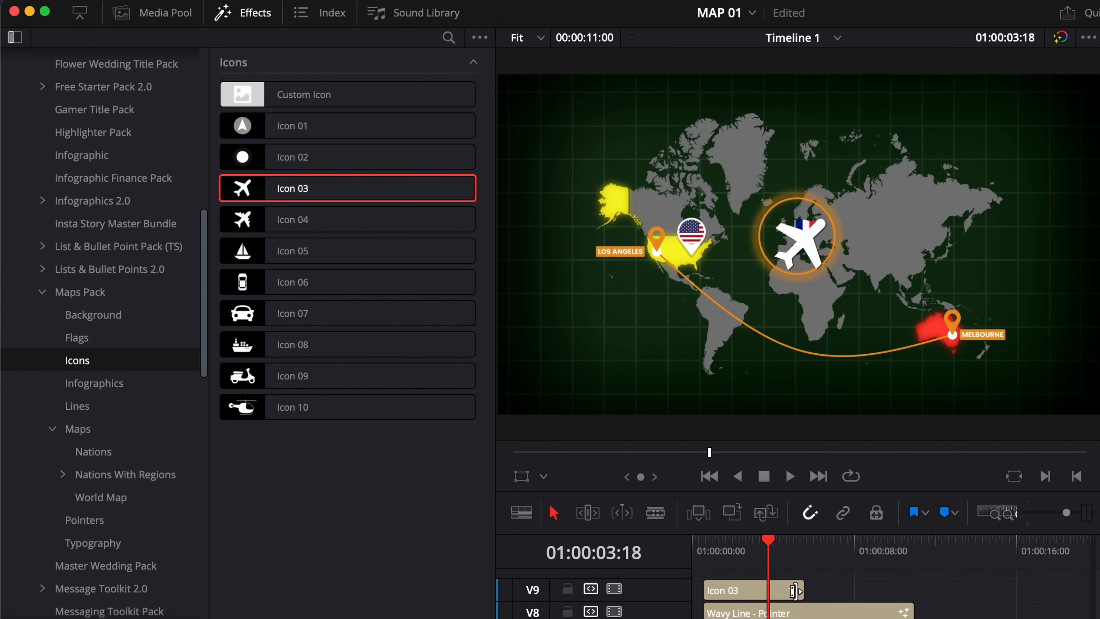
{"action": "left_click_drag", "start_coordinate": [794, 590], "coordinate": [913, 591]}
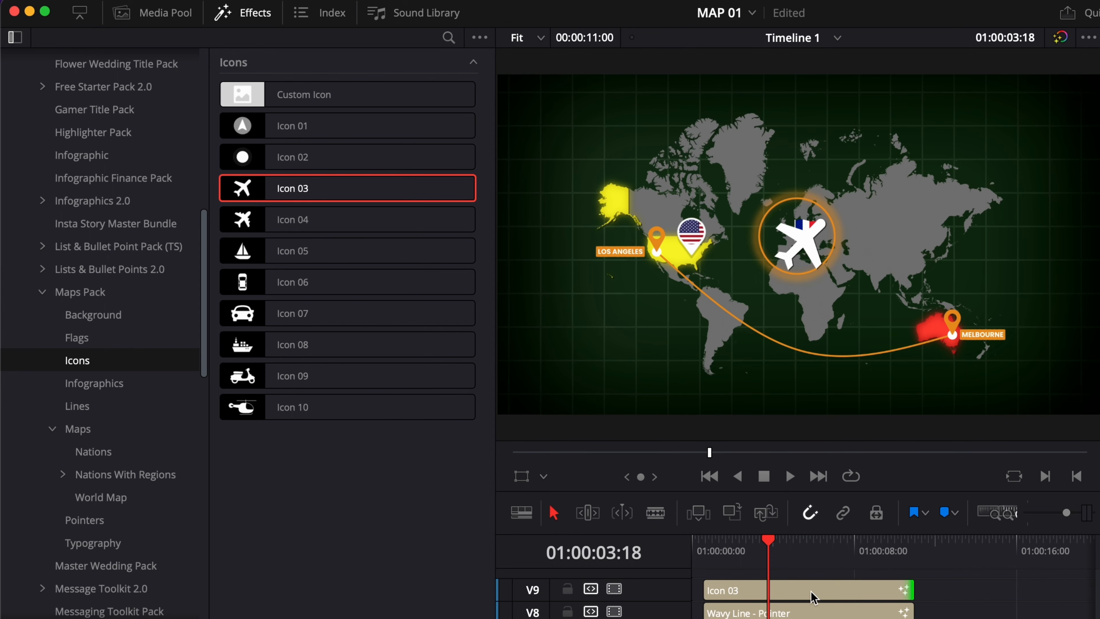
{"action": "double_click", "coordinate": [797, 592]}
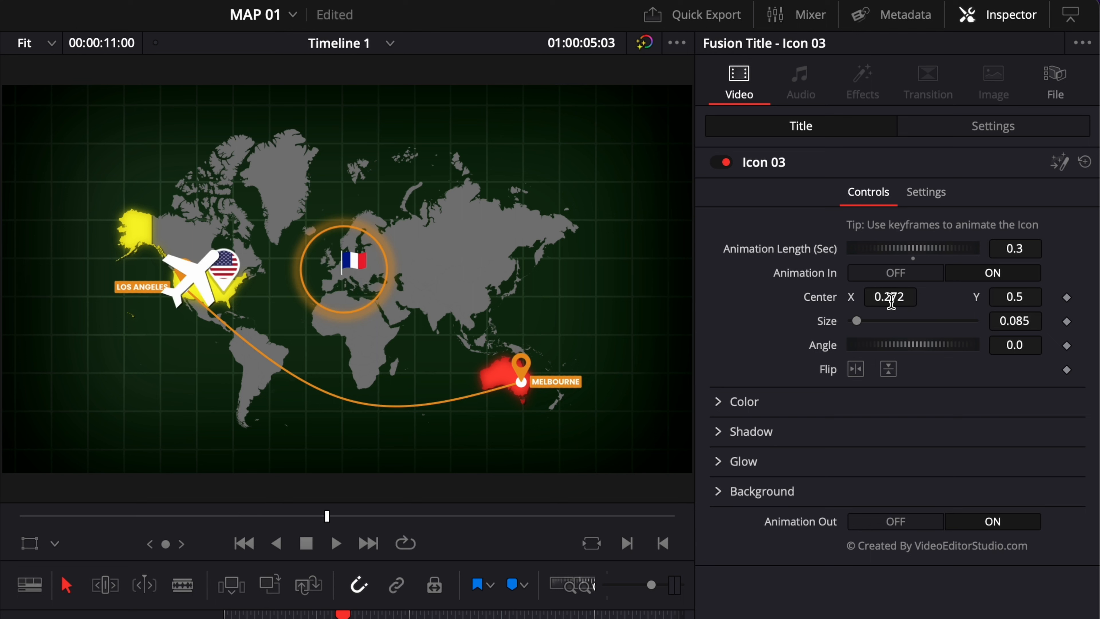
Position the airplane icon over Los Angeles at Center 0.266, 0.474, with Size 0.027 and Angle -87.3
{"action": "left_click_drag", "start_coordinate": [899, 297], "coordinate": [891, 298]}
{"action": "left_click_drag", "start_coordinate": [1015, 297], "coordinate": [986, 345]}
{"action": "left_click_drag", "start_coordinate": [883, 295], "coordinate": [886, 295]}
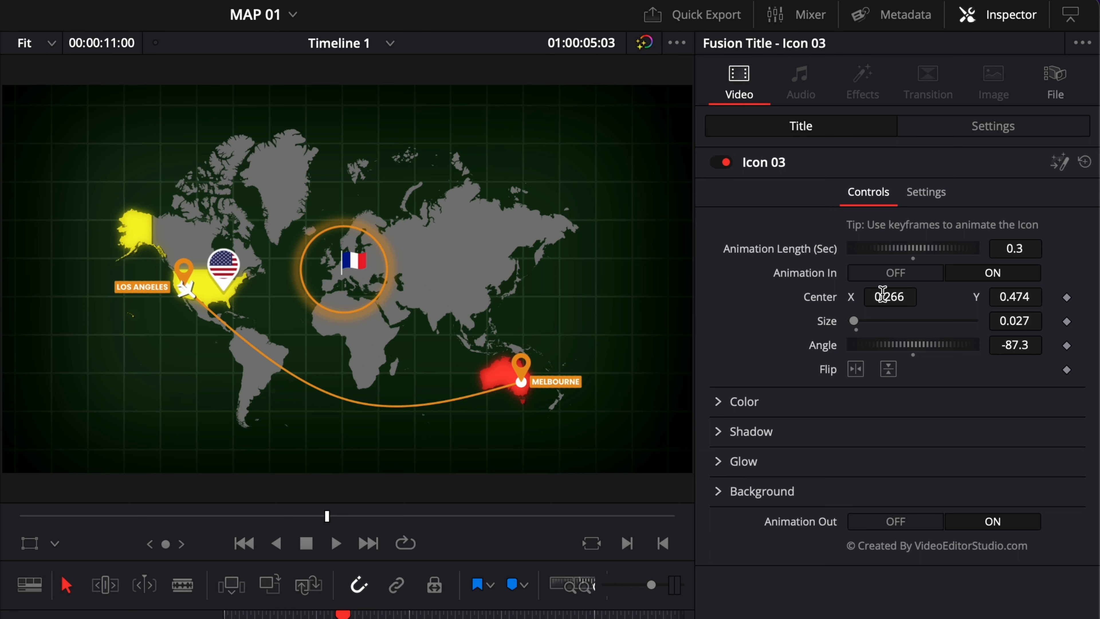
Play back the start of the animation and scrub through the airplane clip
{"action": "left_click", "coordinate": [237, 613]}
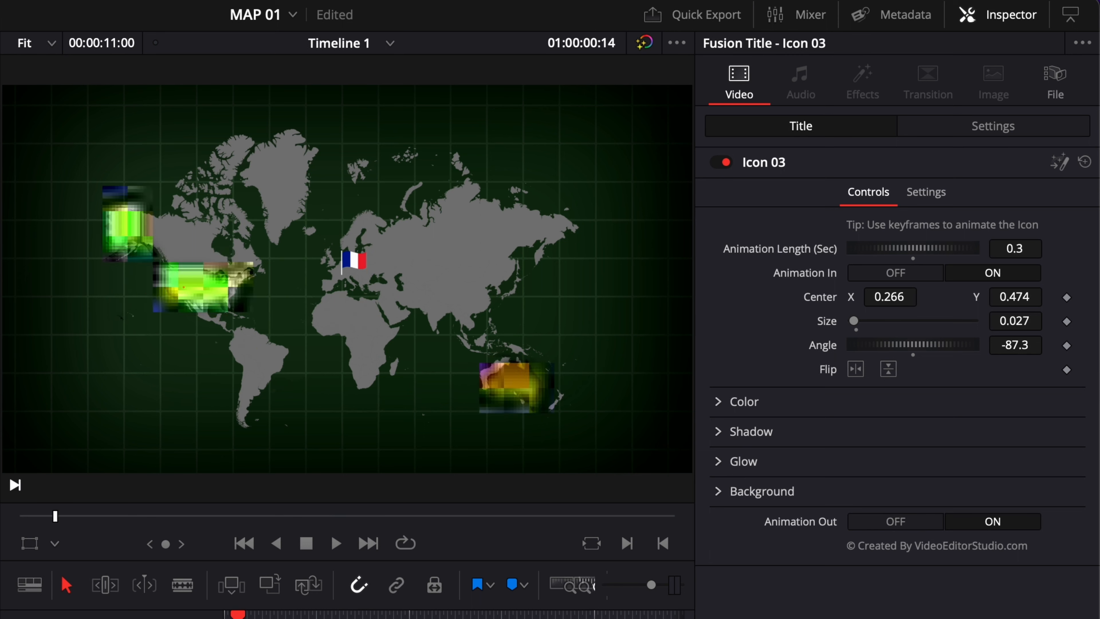
{"action": "key", "text": "space"}
{"action": "key", "text": "space"}
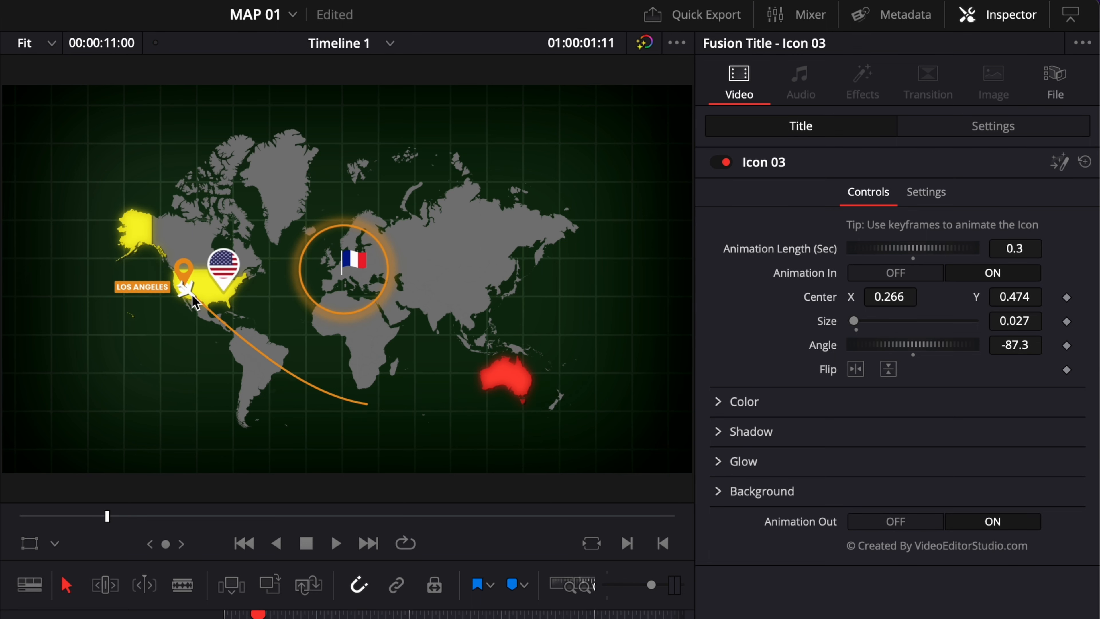
{"action": "left_click_drag", "start_coordinate": [319, 617], "coordinate": [362, 617]}
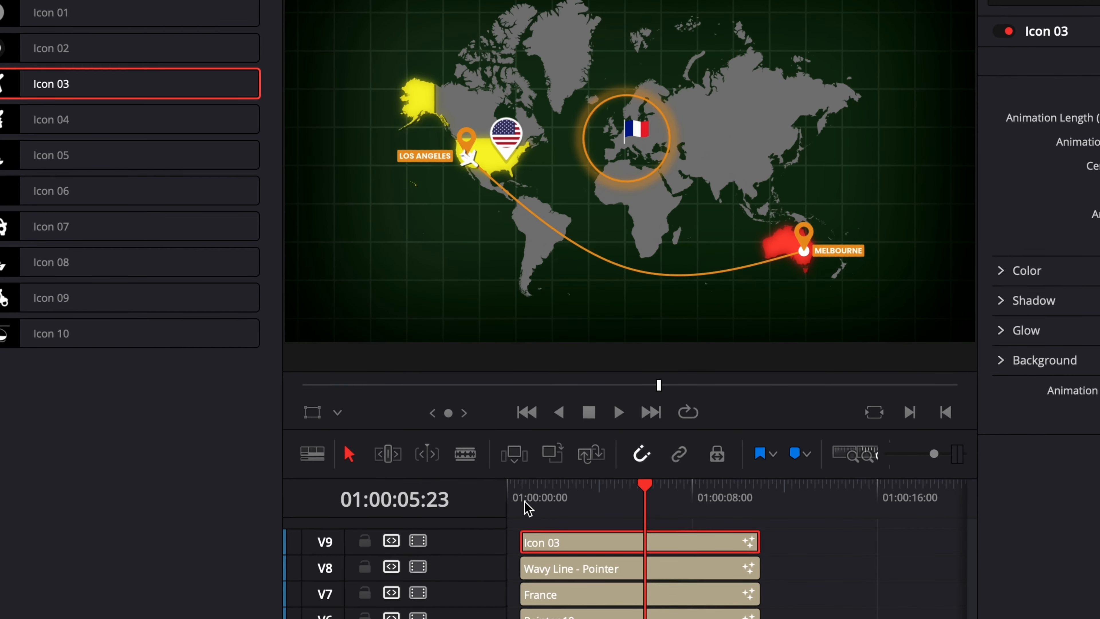
Keyframe the airplane's Center at the clip start, then set Center to 0.738, 0.232 over Melbourne three frames before its end
{"action": "left_click", "coordinate": [522, 501]}
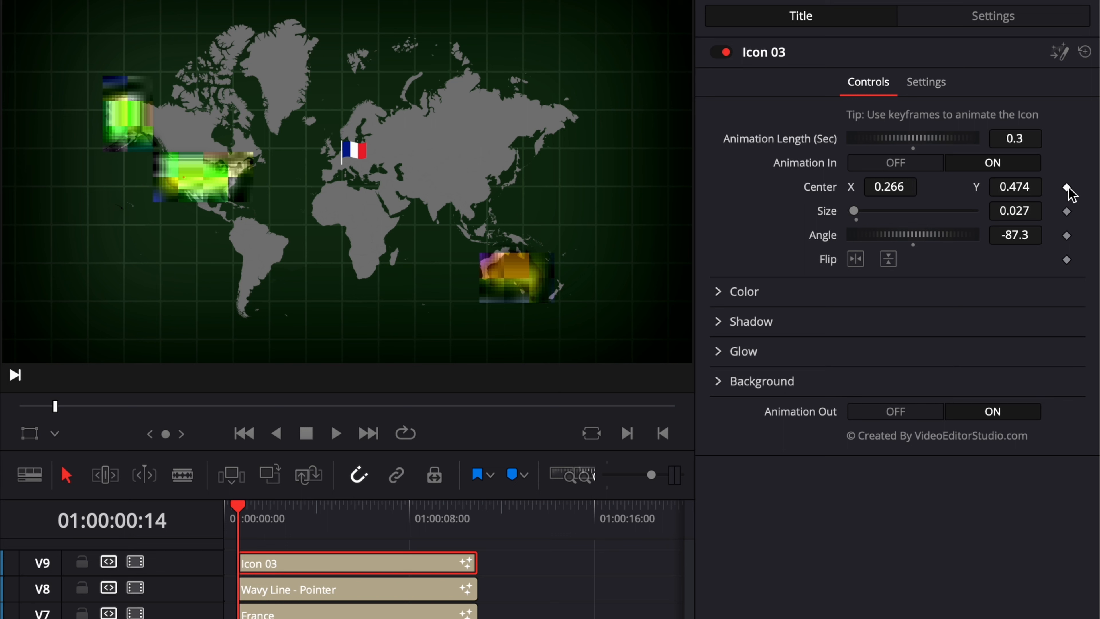
{"action": "left_click", "coordinate": [1066, 187]}
{"action": "left_click", "coordinate": [477, 518]}
{"action": "key", "text": "Left"}
{"action": "key", "text": "Left"}
{"action": "key", "text": "Left"}
{"action": "key", "text": "Left"}
{"action": "key", "text": "Left"}
{"action": "key", "text": "Left"}
{"action": "key", "text": "Left"}
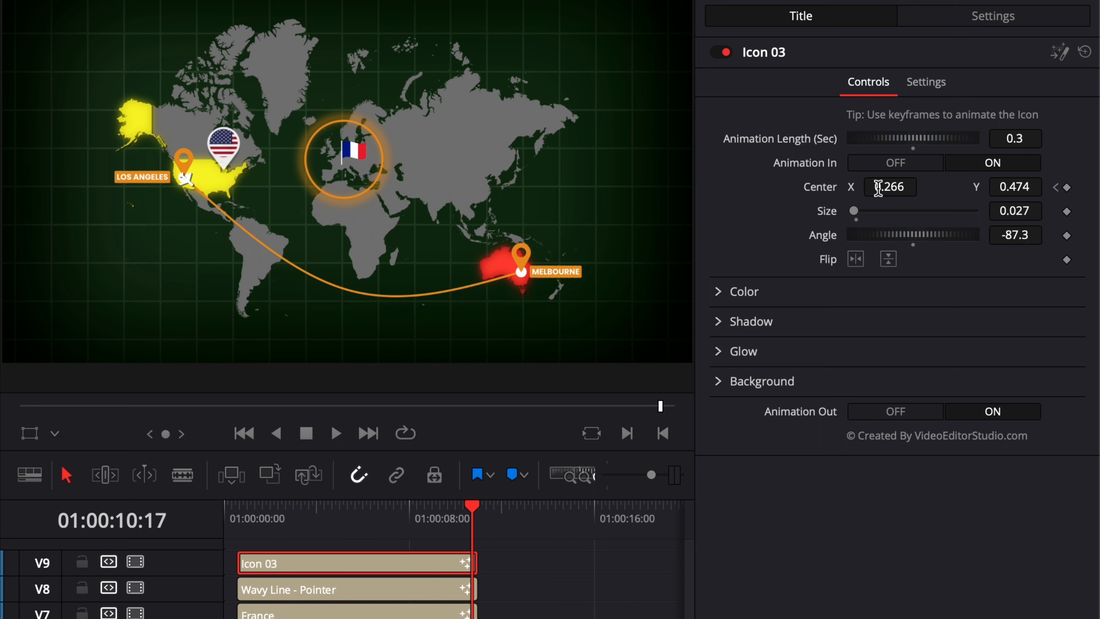
{"action": "left_click_drag", "start_coordinate": [878, 187], "coordinate": [939, 187]}
{"action": "left_click_drag", "start_coordinate": [1034, 187], "coordinate": [1004, 187]}
{"action": "left_click_drag", "start_coordinate": [866, 187], "coordinate": [870, 187]}
Move to mid-clip and switch the viewer to Fusion Overlay to show the airplane's motion path
{"action": "left_click", "coordinate": [241, 512]}
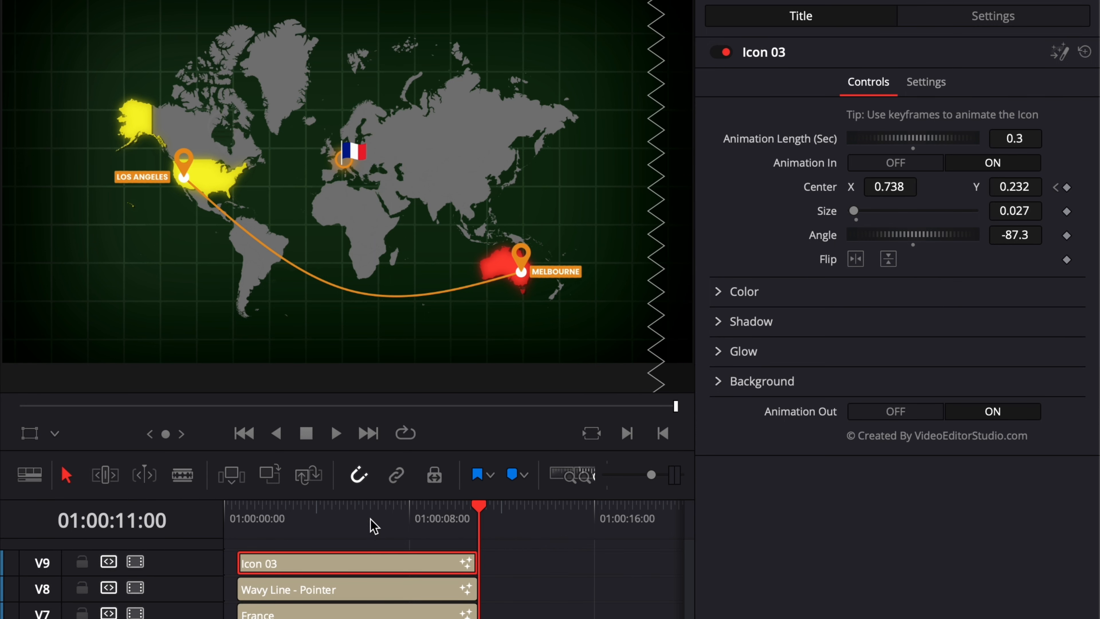
{"action": "left_click", "coordinate": [333, 514]}
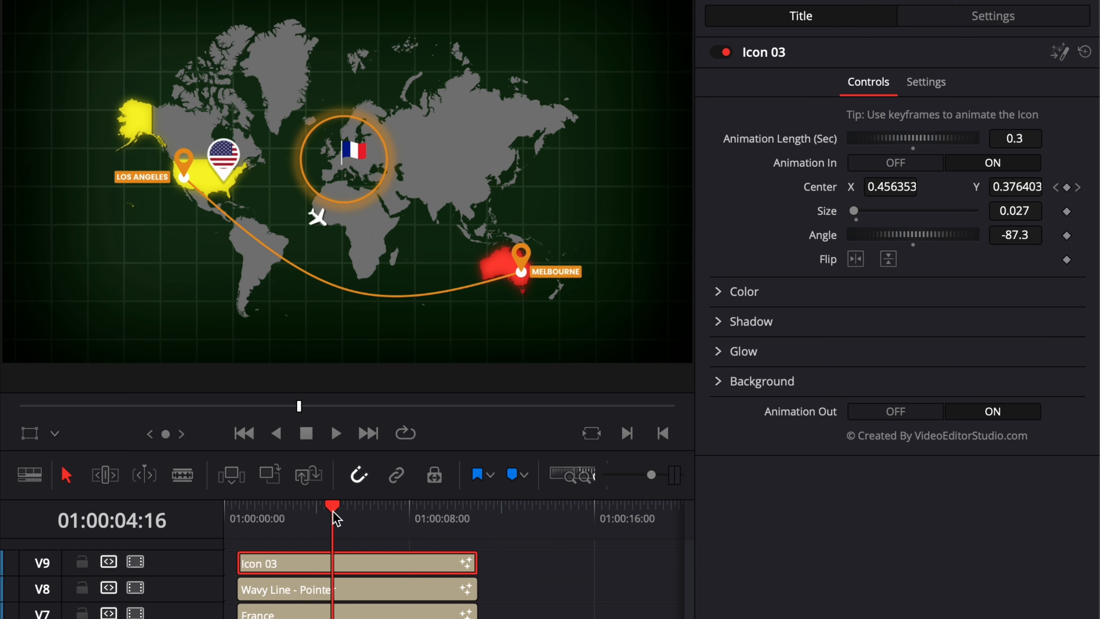
{"action": "left_click", "coordinate": [55, 434]}
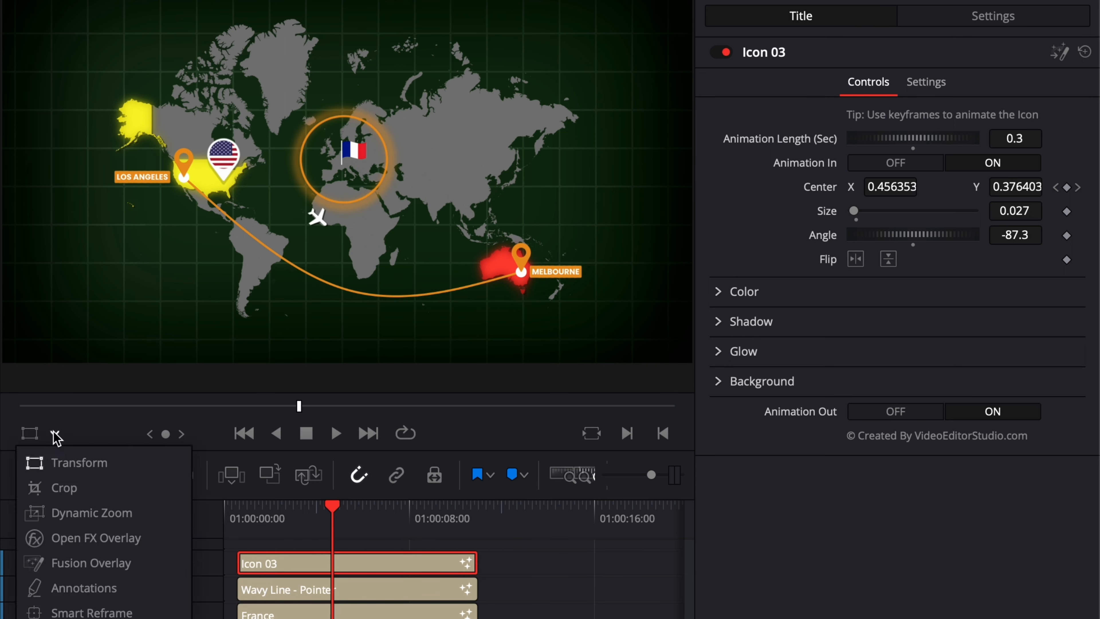
{"action": "left_click", "coordinate": [77, 565]}
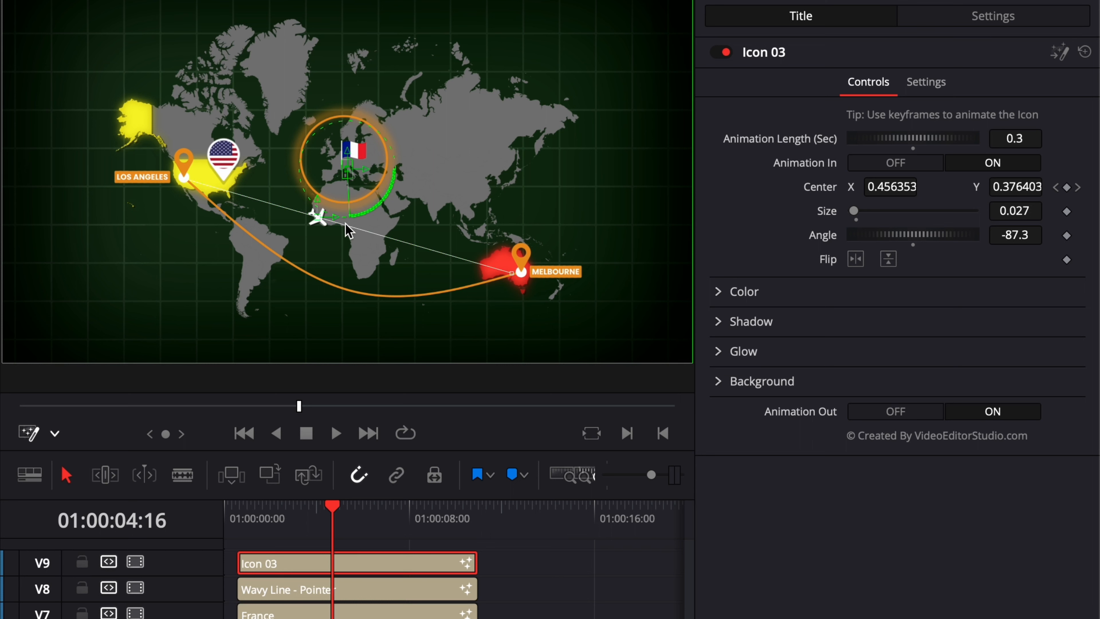
Try curving the airplane's motion path by adding and smoothing a point, then delete that point
{"action": "left_click", "coordinate": [350, 232]}
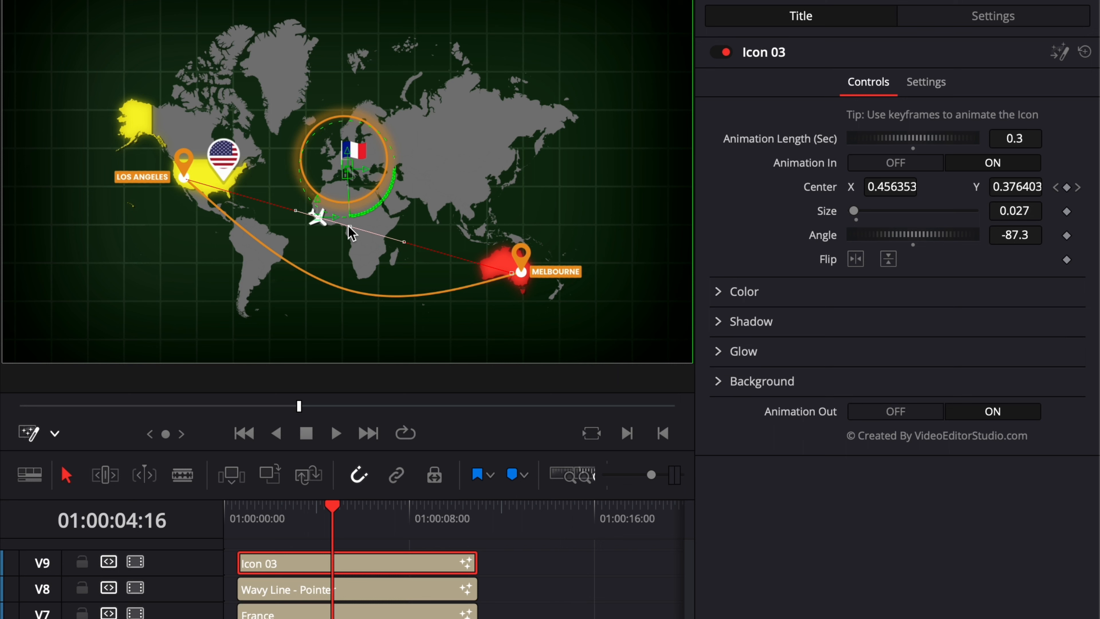
{"action": "left_click_drag", "start_coordinate": [350, 232], "coordinate": [342, 290]}
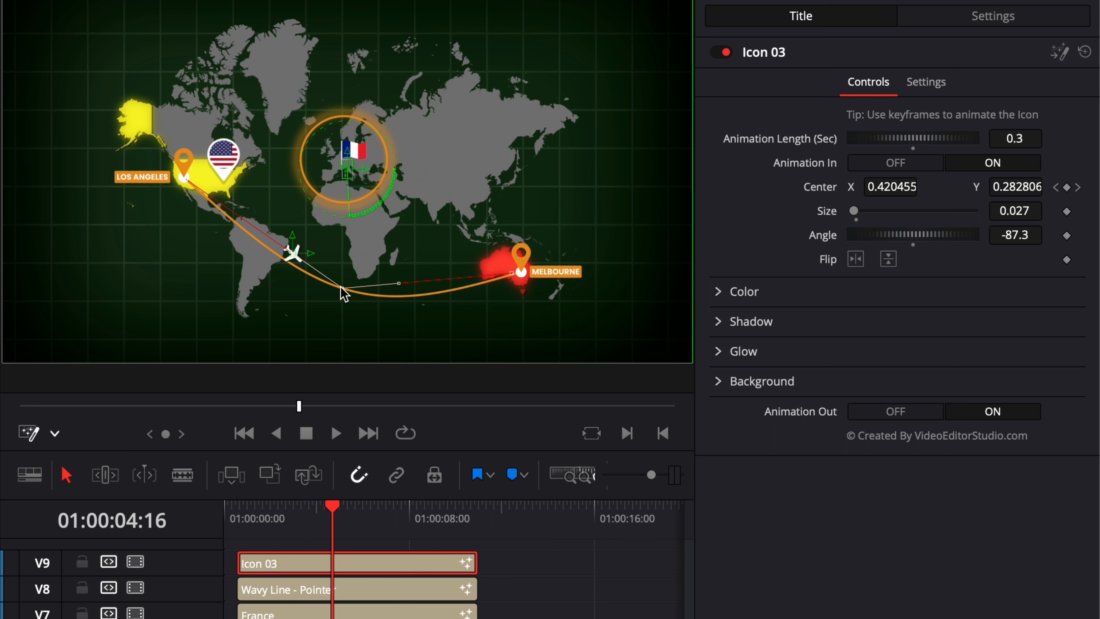
{"action": "key", "text": "shift+s"}
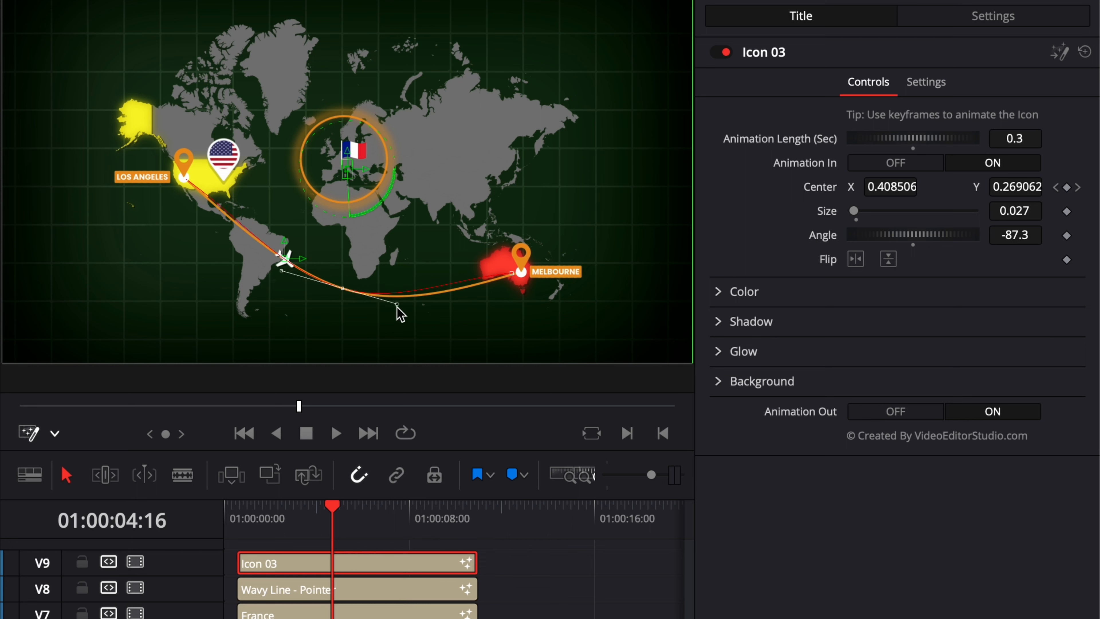
{"action": "left_click_drag", "start_coordinate": [397, 303], "coordinate": [433, 314]}
{"action": "left_click_drag", "start_coordinate": [231, 216], "coordinate": [230, 217]}
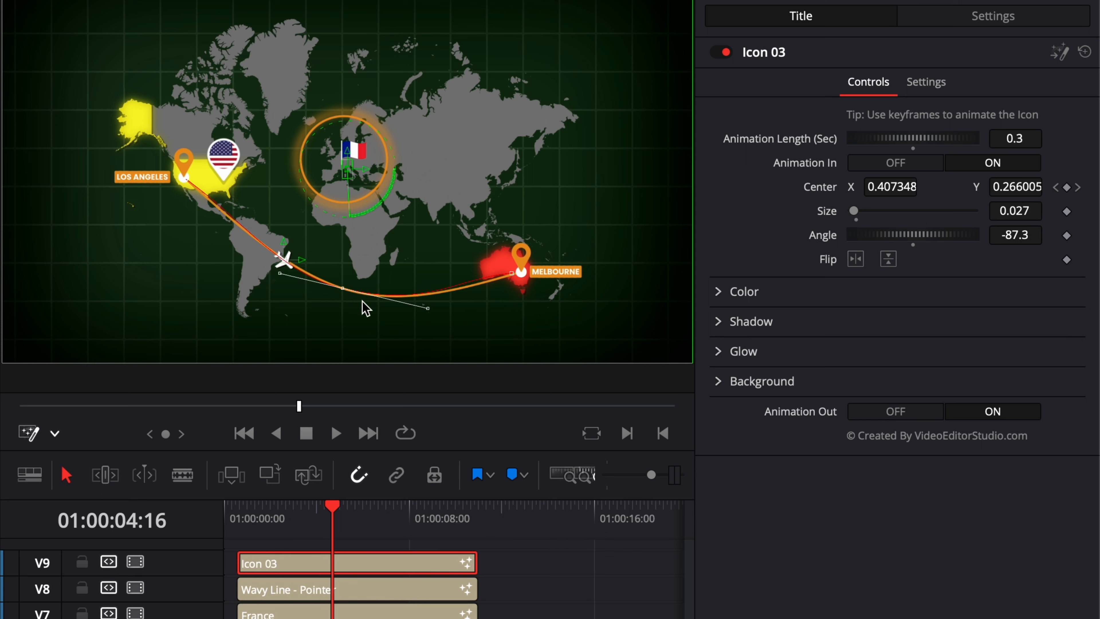
{"action": "left_click", "coordinate": [342, 289]}
{"action": "key", "text": "Delete"}
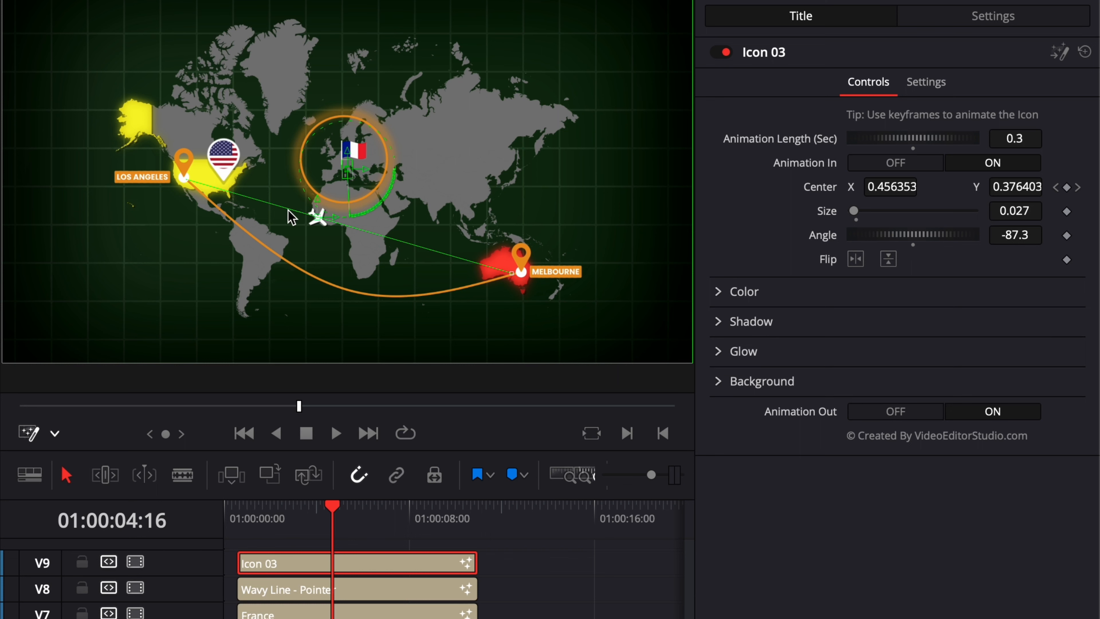
Reshape the airplane's motion path with smoothed points so it follows the orange line to Melbourne
{"action": "left_click_drag", "start_coordinate": [291, 216], "coordinate": [276, 260]}
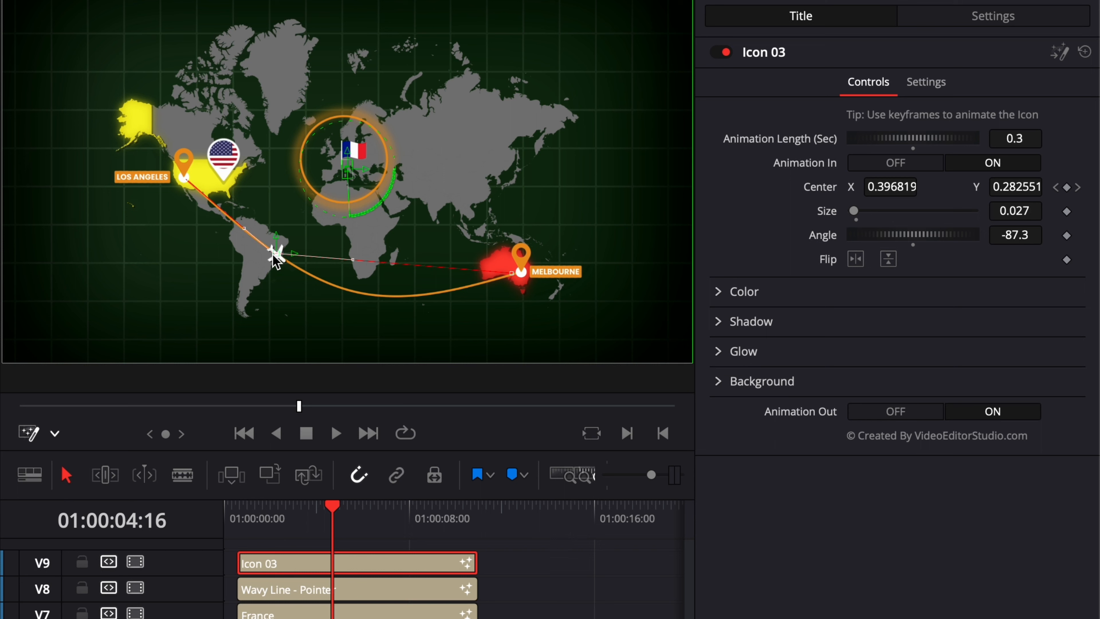
{"action": "left_click", "coordinate": [396, 266]}
{"action": "left_click_drag", "start_coordinate": [396, 267], "coordinate": [401, 302]}
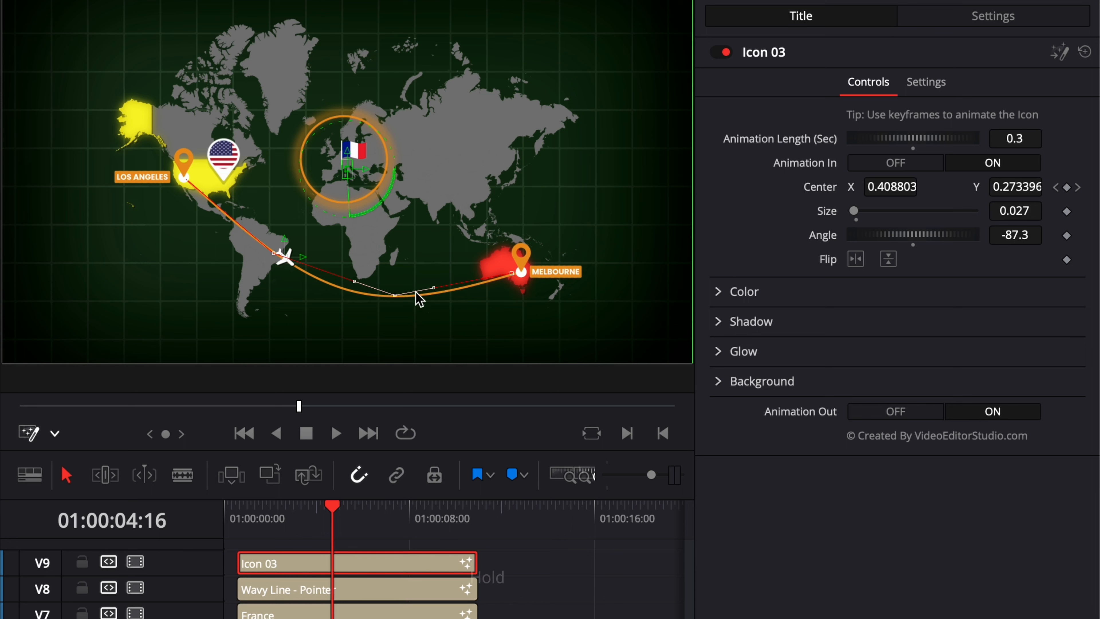
{"action": "left_click", "coordinate": [395, 297]}
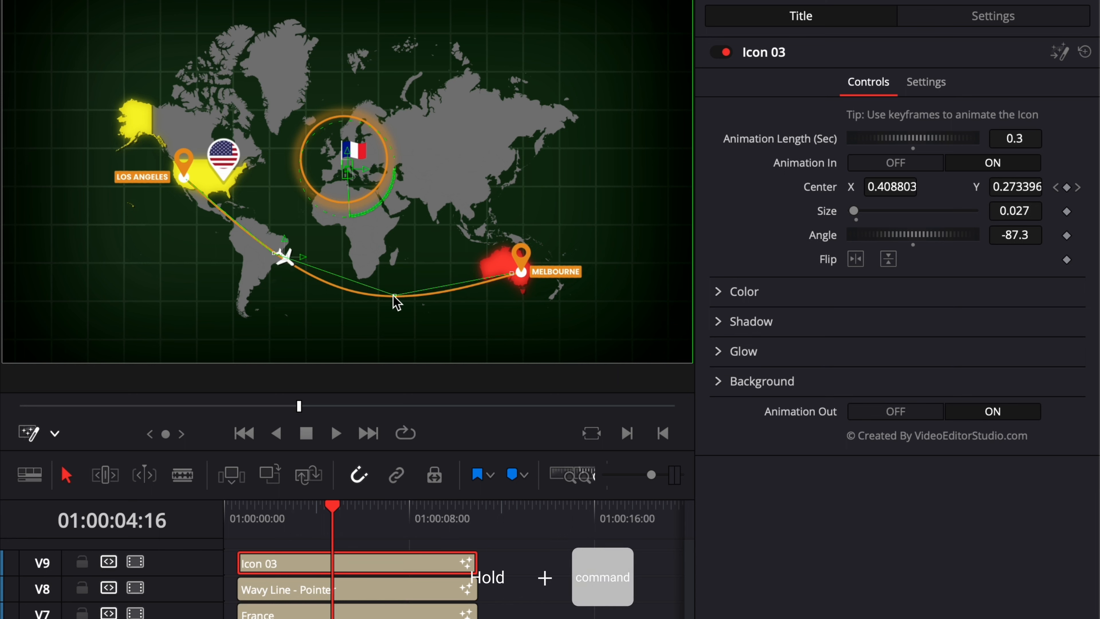
{"action": "left_click", "coordinate": [275, 253], "text": "super"}
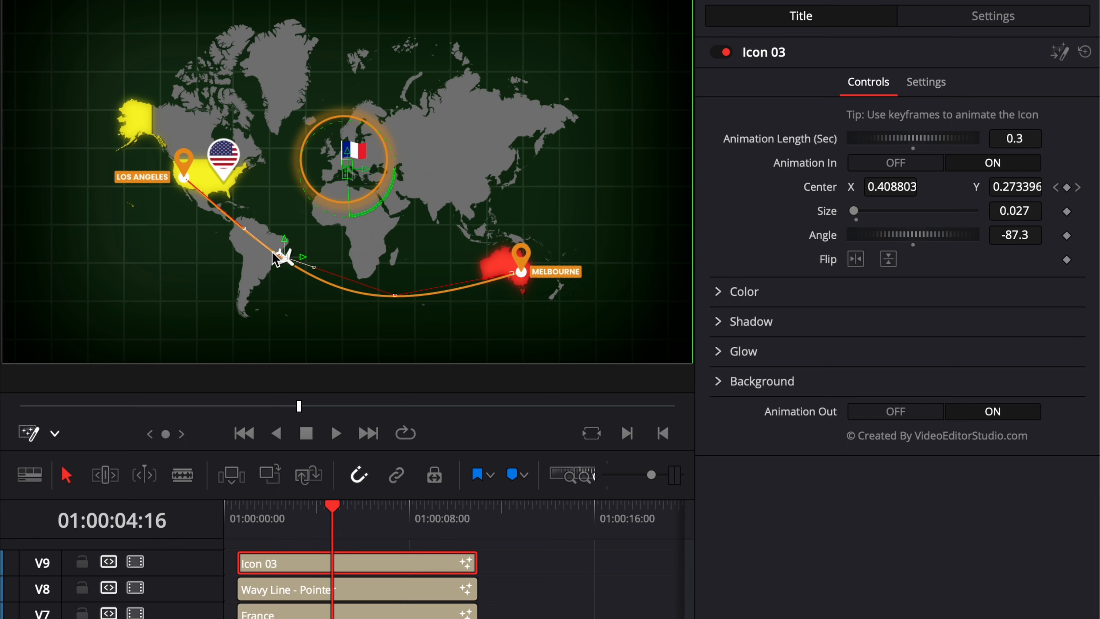
{"action": "key", "text": "shift+s"}
{"action": "left_click", "coordinate": [395, 296]}
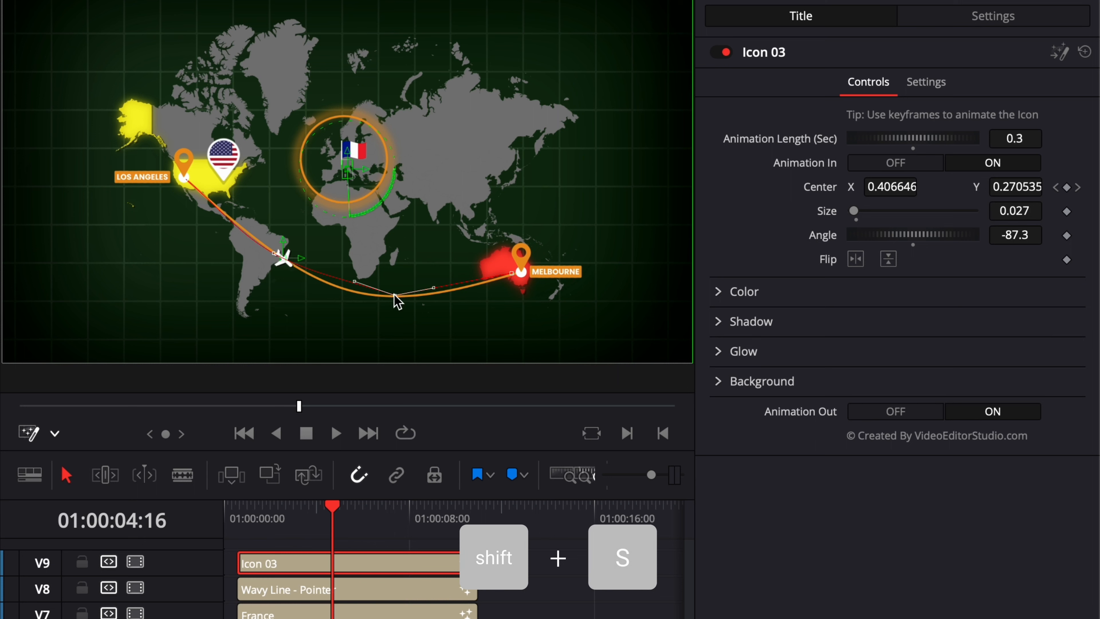
{"action": "key", "text": "shift+s"}
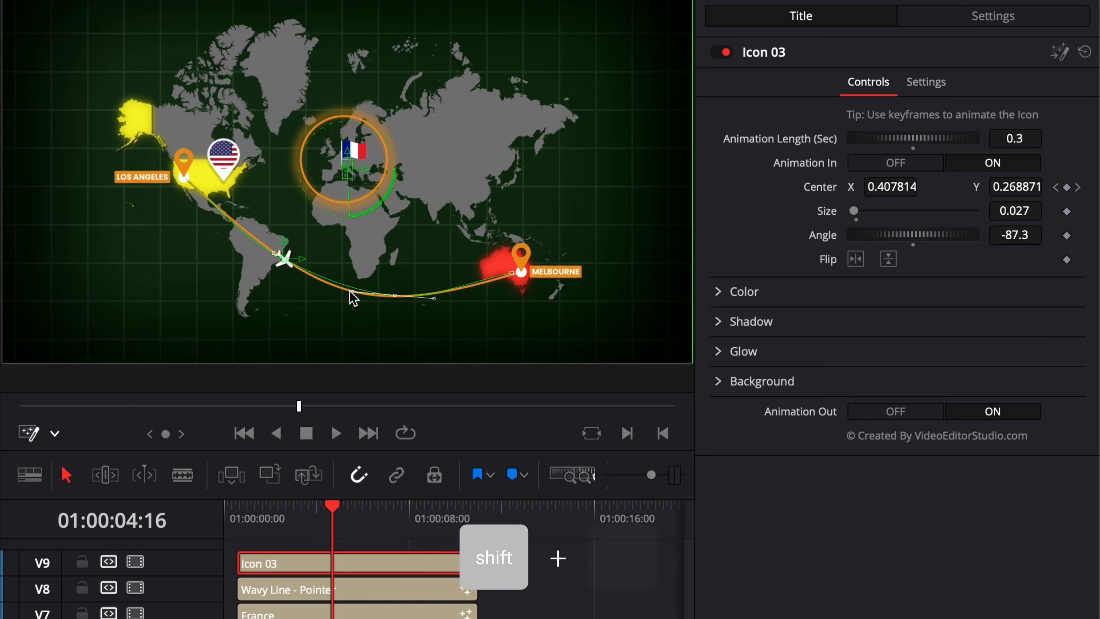
{"action": "left_click_drag", "start_coordinate": [352, 291], "coordinate": [341, 294]}
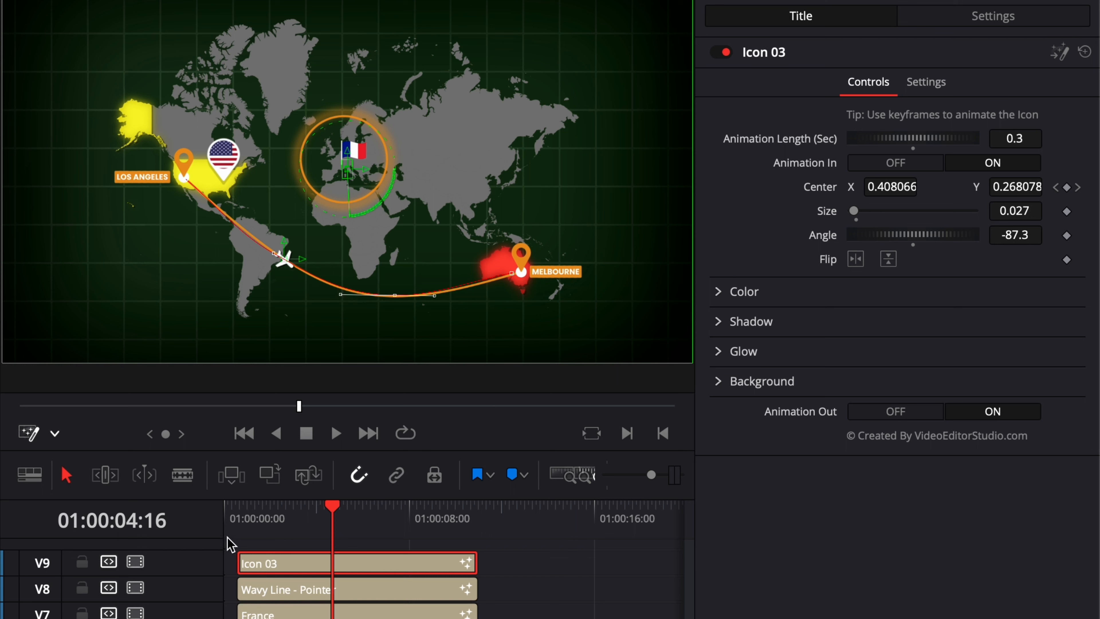
Add an Angle keyframe at the clip start and set the Angle to -23.4 three frames before its end
{"action": "left_click", "coordinate": [238, 515]}
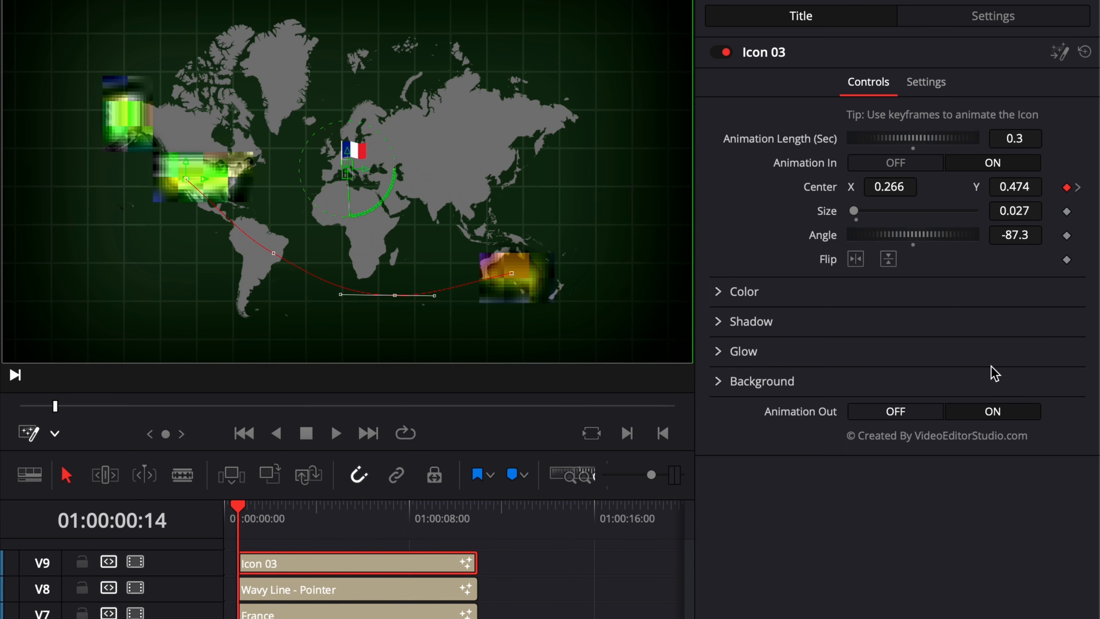
{"action": "left_click", "coordinate": [1066, 235]}
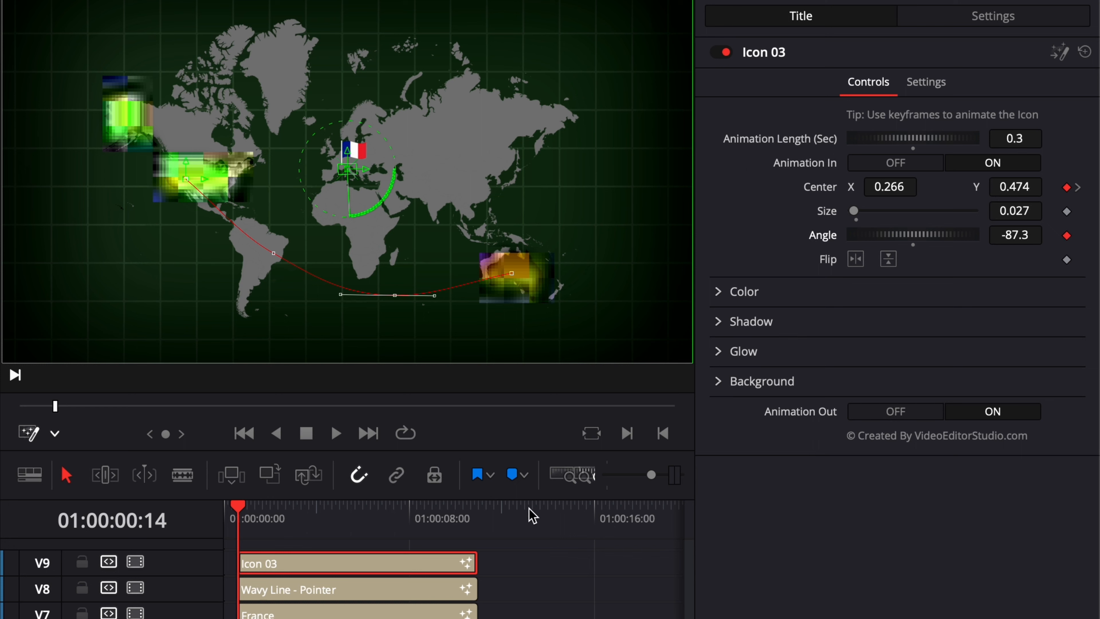
{"action": "left_click", "coordinate": [475, 515]}
{"action": "key", "text": "Left"}
{"action": "key", "text": "Left"}
{"action": "key", "text": "Left"}
{"action": "key", "text": "Left"}
{"action": "key", "text": "Left"}
{"action": "key", "text": "Left"}
{"action": "key", "text": "Left"}
{"action": "key", "text": "Left"}
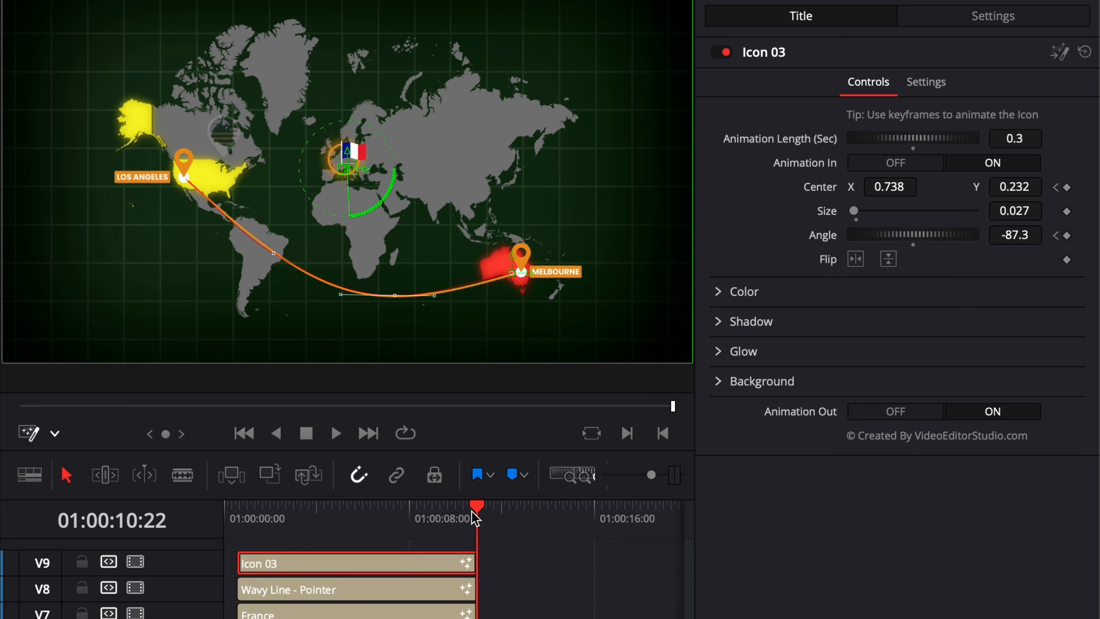
{"action": "left_click_drag", "start_coordinate": [1014, 238], "coordinate": [1090, 238]}
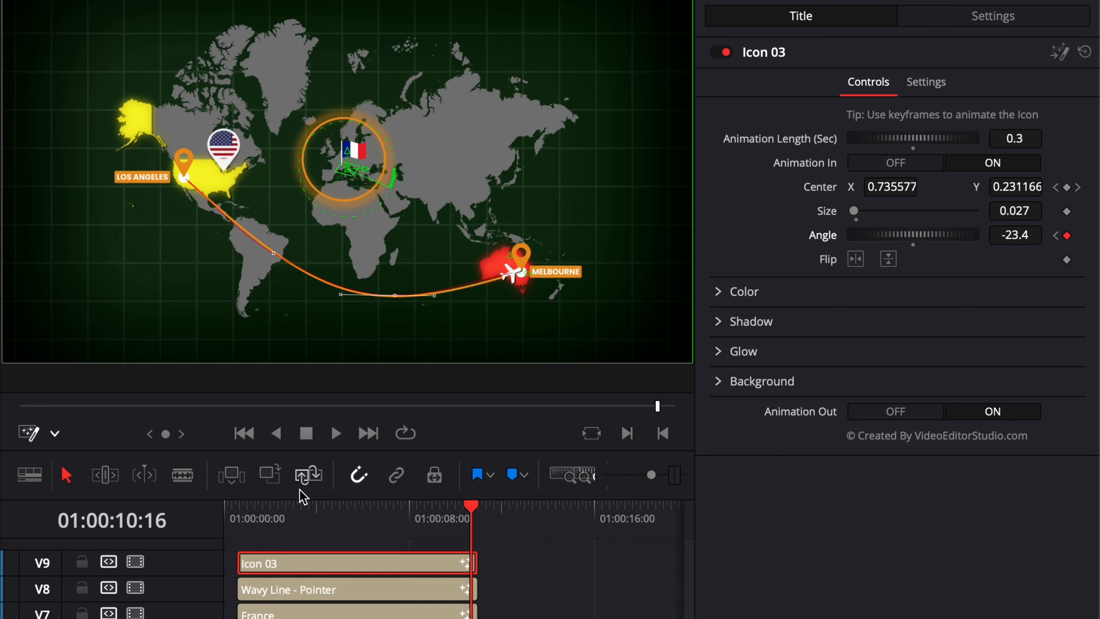
Play back the airplane animation from the start of the timeline
{"action": "left_click", "coordinate": [239, 518]}
{"action": "key", "text": "space"}
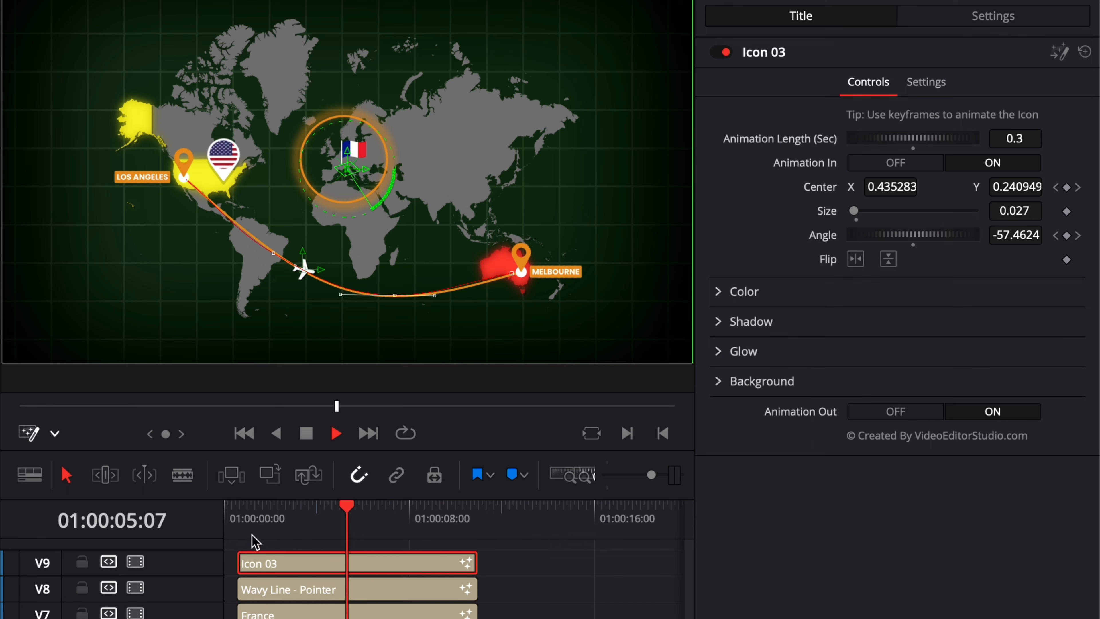
{"action": "mouse_move", "coordinate": [265, 515]}
{"action": "left_mouse_down"}
{"action": "mouse_move", "coordinate": [320, 525]}
{"action": "mouse_move", "coordinate": [274, 527]}
{"action": "left_mouse_up"}
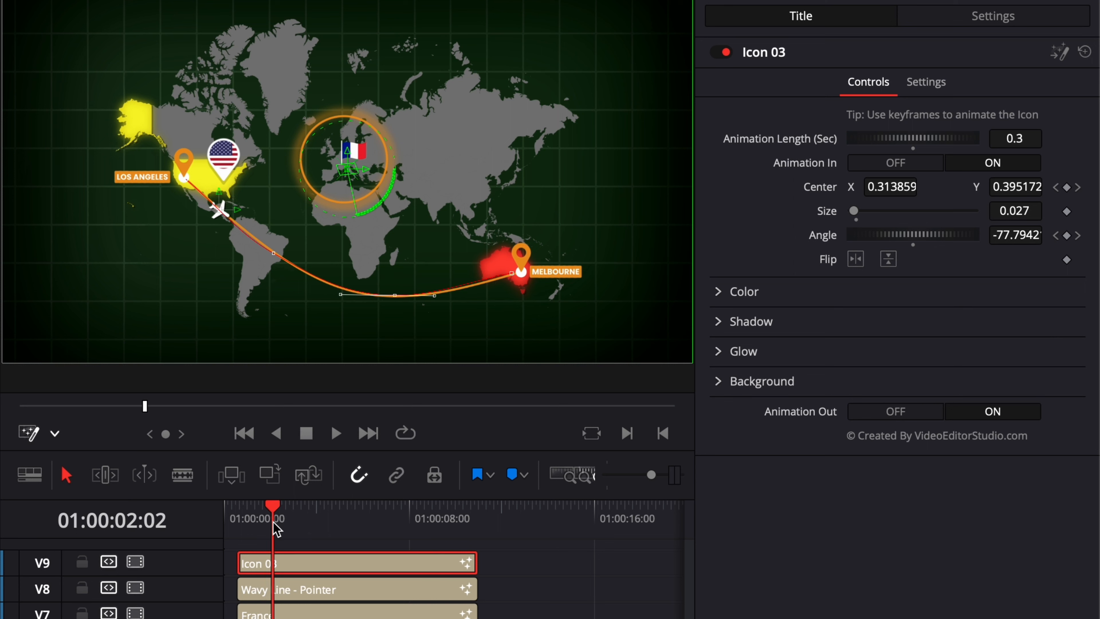
Split the airplane clip at the playhead and delete the selected segment
{"action": "key", "text": "super+b"}
{"action": "key", "text": "BackSpace"}
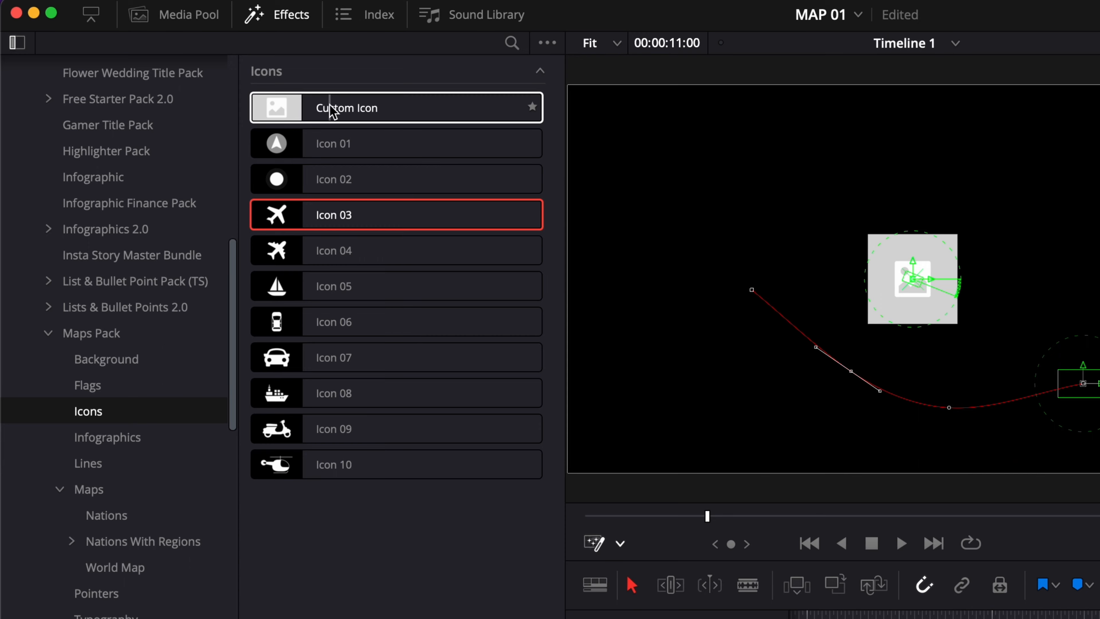
Add a Custom Icon title to track V7, open its icon file browser and cancel, then delete the clip
{"action": "left_click_drag", "start_coordinate": [332, 112], "coordinate": [1030, 618]}
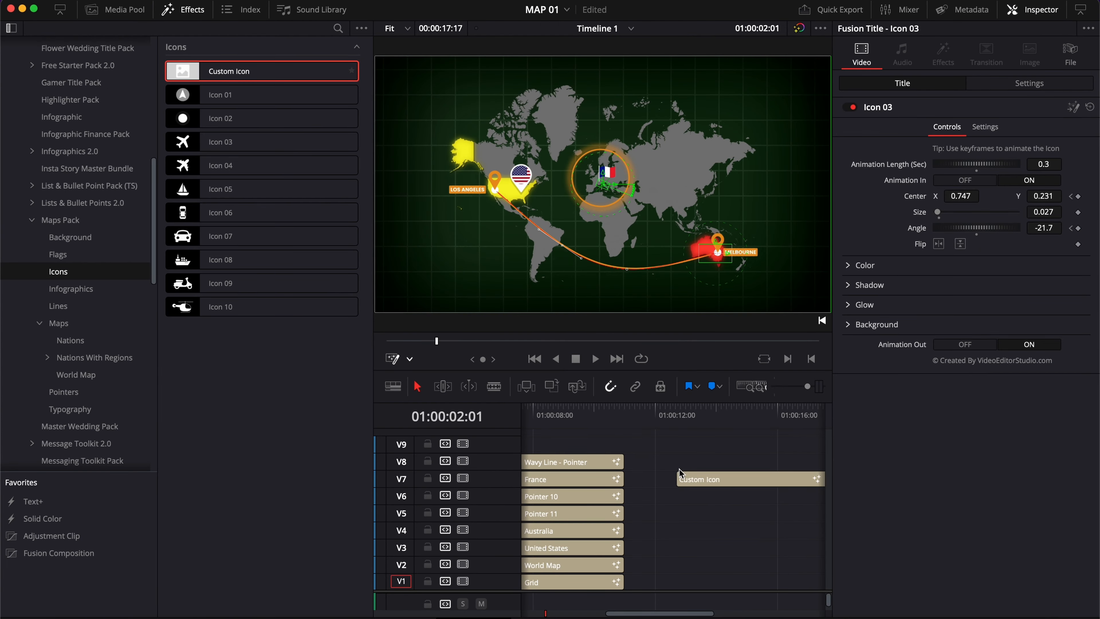
{"action": "left_click", "coordinate": [714, 414]}
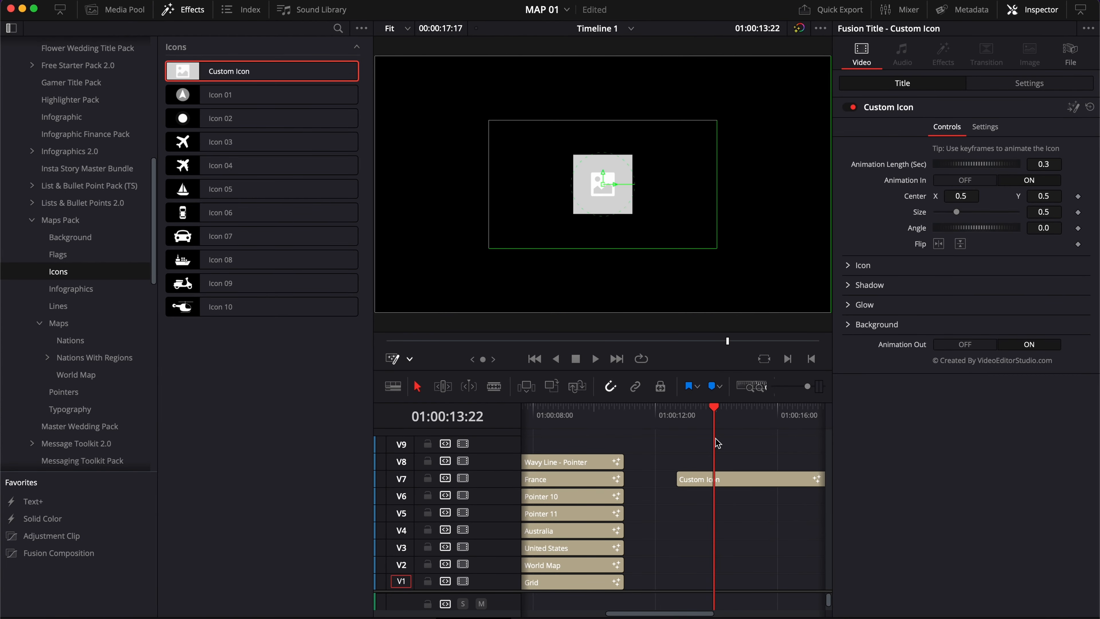
{"action": "left_click", "coordinate": [718, 480]}
{"action": "left_click", "coordinate": [847, 264]}
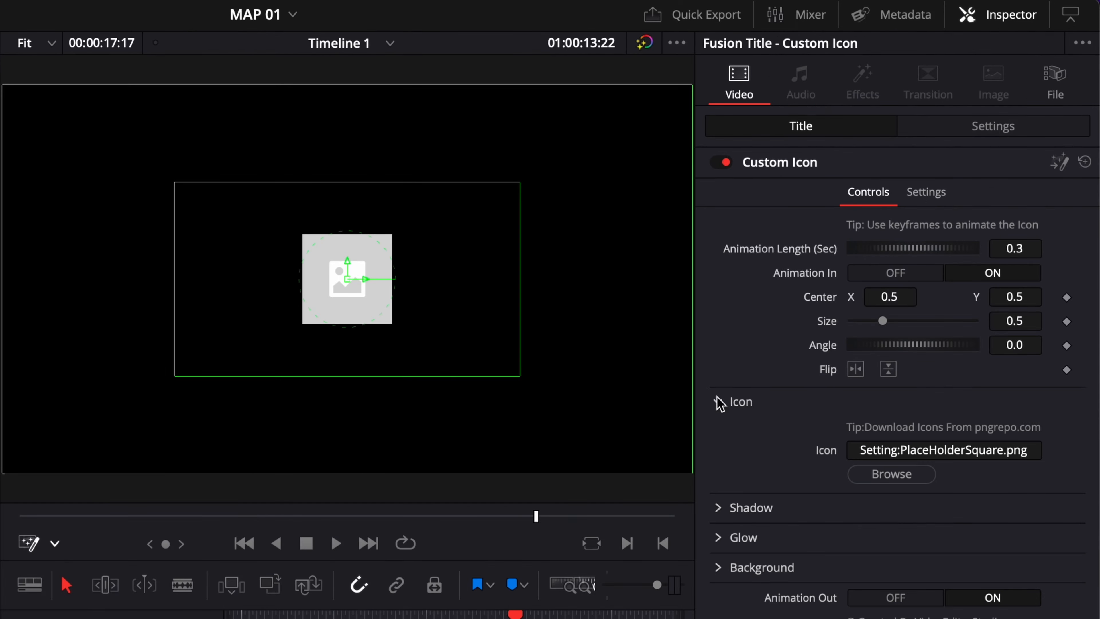
{"action": "left_click", "coordinate": [891, 474]}
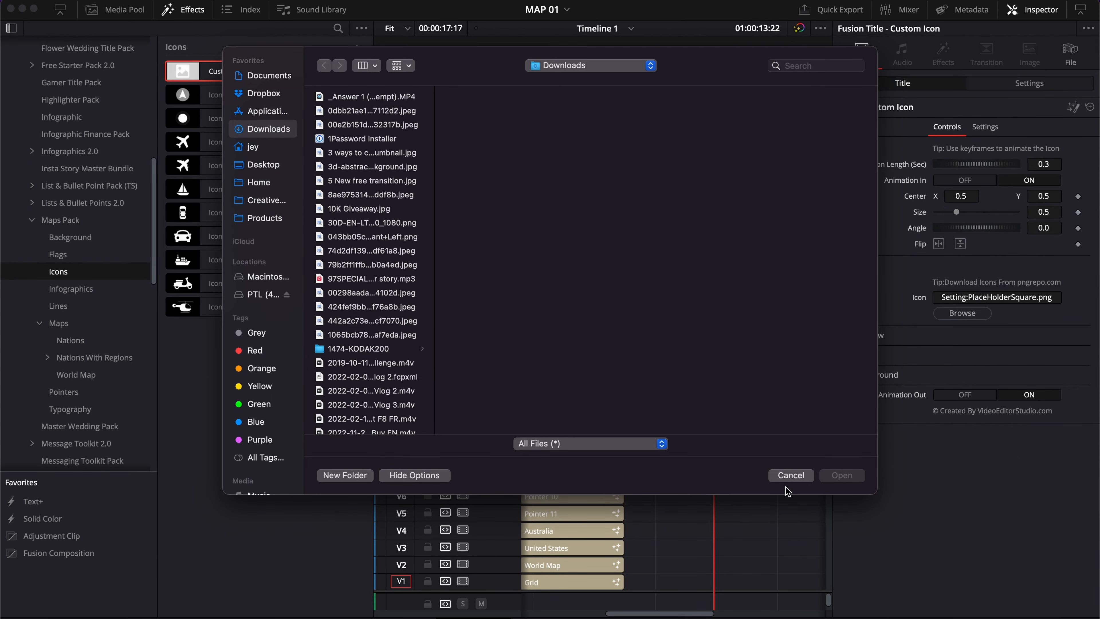
{"action": "left_click", "coordinate": [788, 475]}
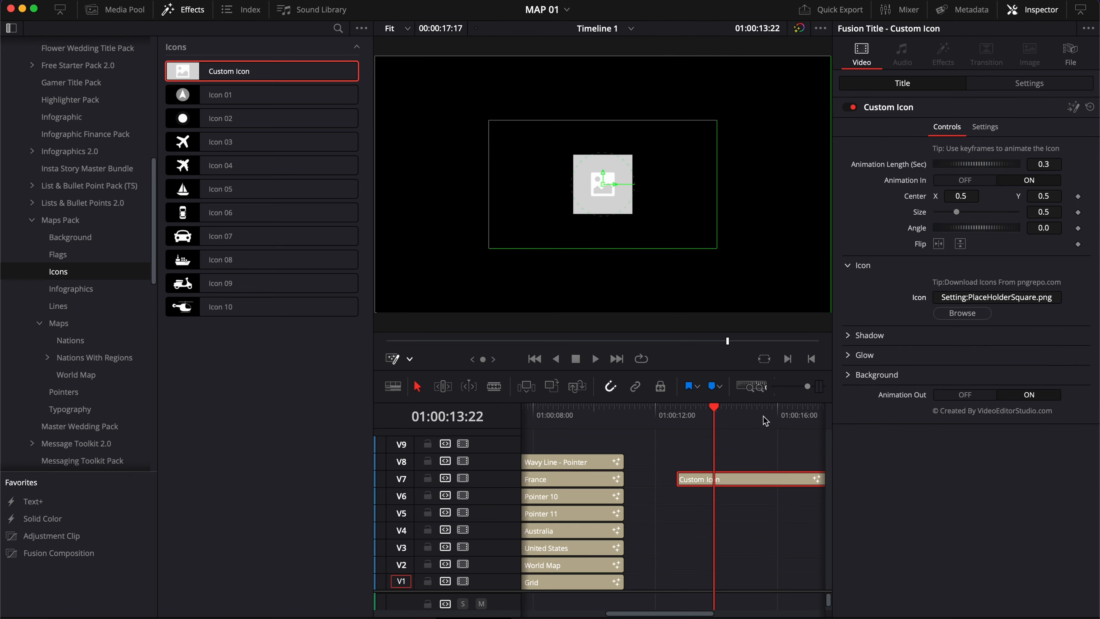
{"action": "left_click_drag", "start_coordinate": [759, 414], "coordinate": [767, 413]}
{"action": "key", "text": "Delete"}
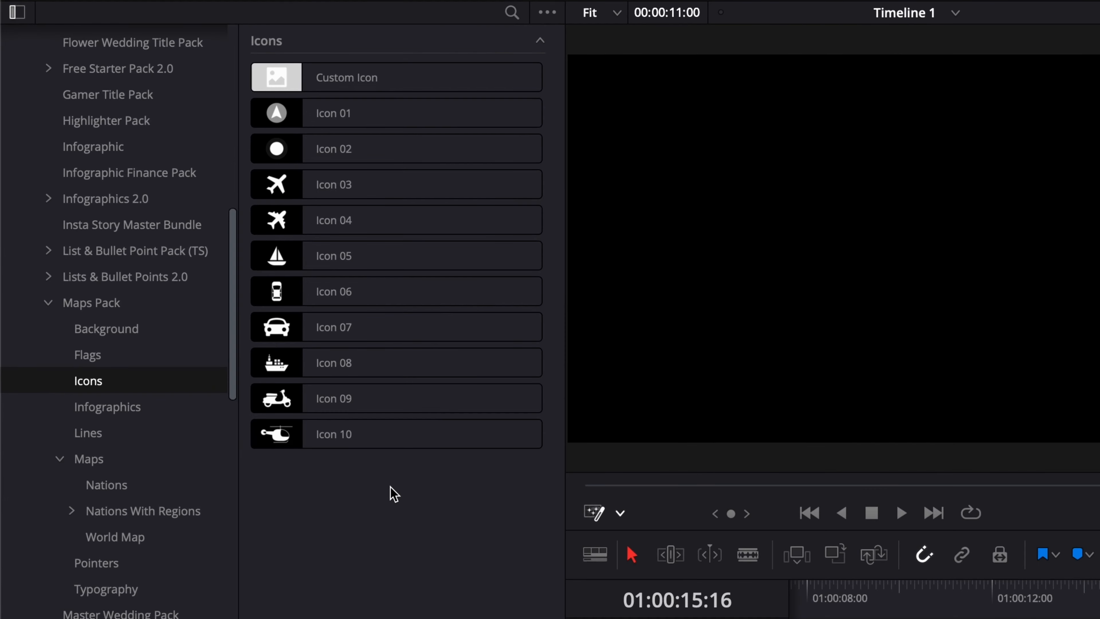
Add the Maps Pack Typography 06 title to the timeline
{"action": "left_click", "coordinate": [157, 416]}
{"action": "left_click", "coordinate": [132, 593]}
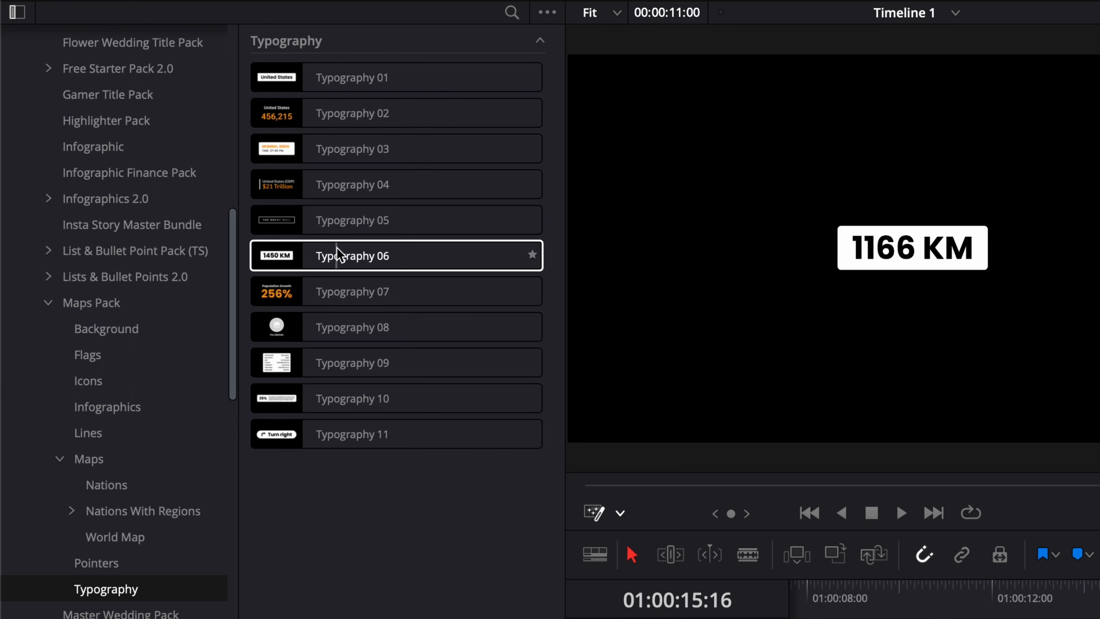
{"action": "left_click_drag", "start_coordinate": [336, 246], "coordinate": [1029, 618]}
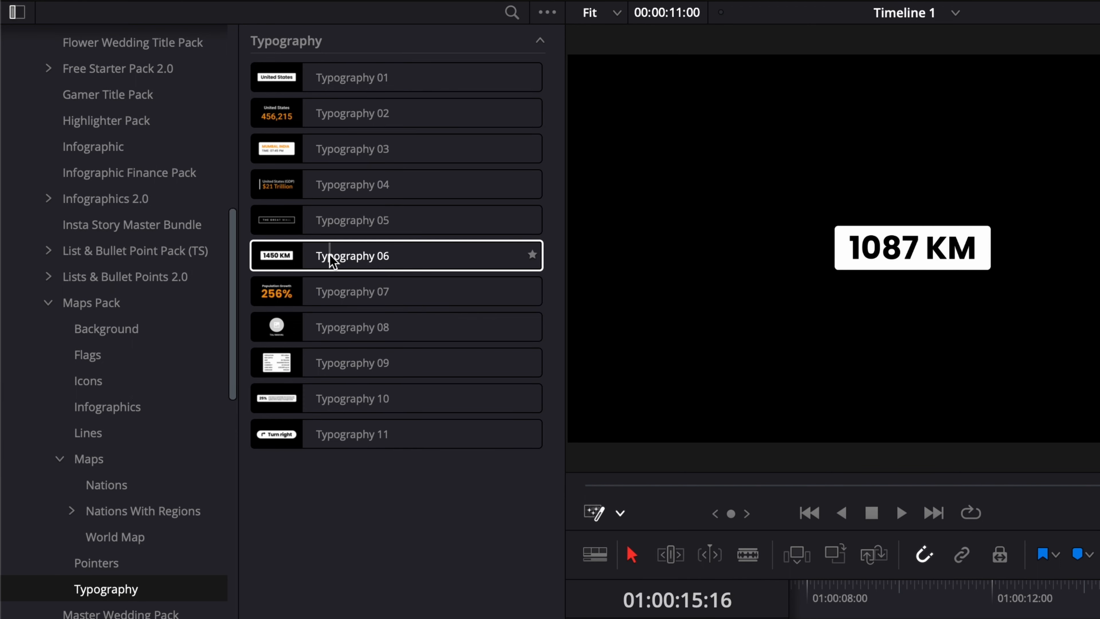
{"action": "left_click_drag", "start_coordinate": [680, 497], "coordinate": [675, 493]}
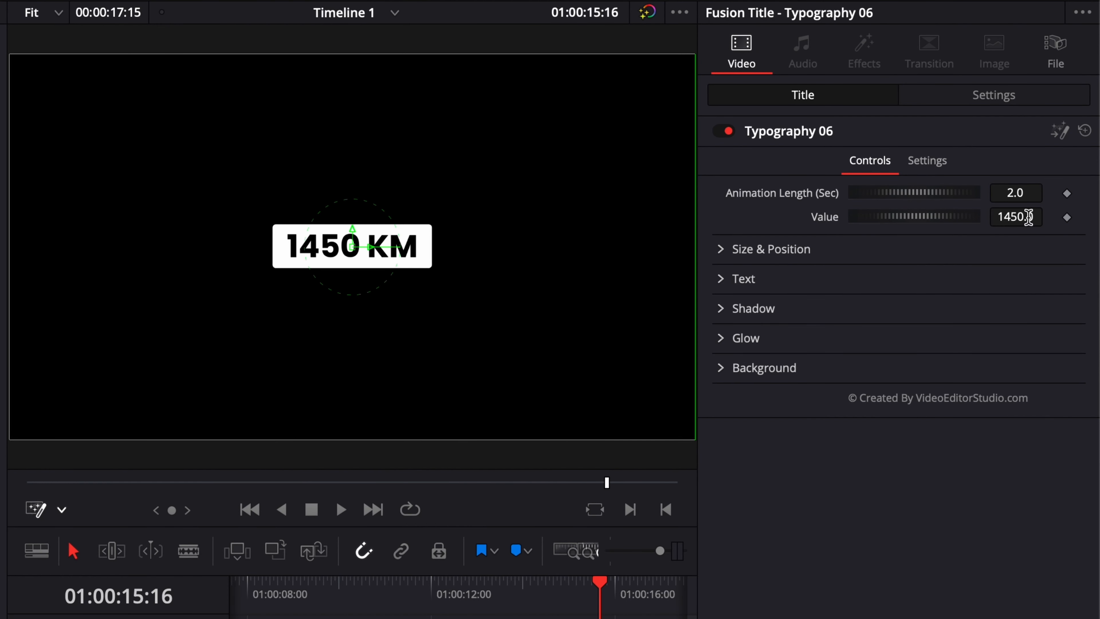
Change the unit in the Typography 06 text expression to $
{"action": "left_click", "coordinate": [722, 249]}
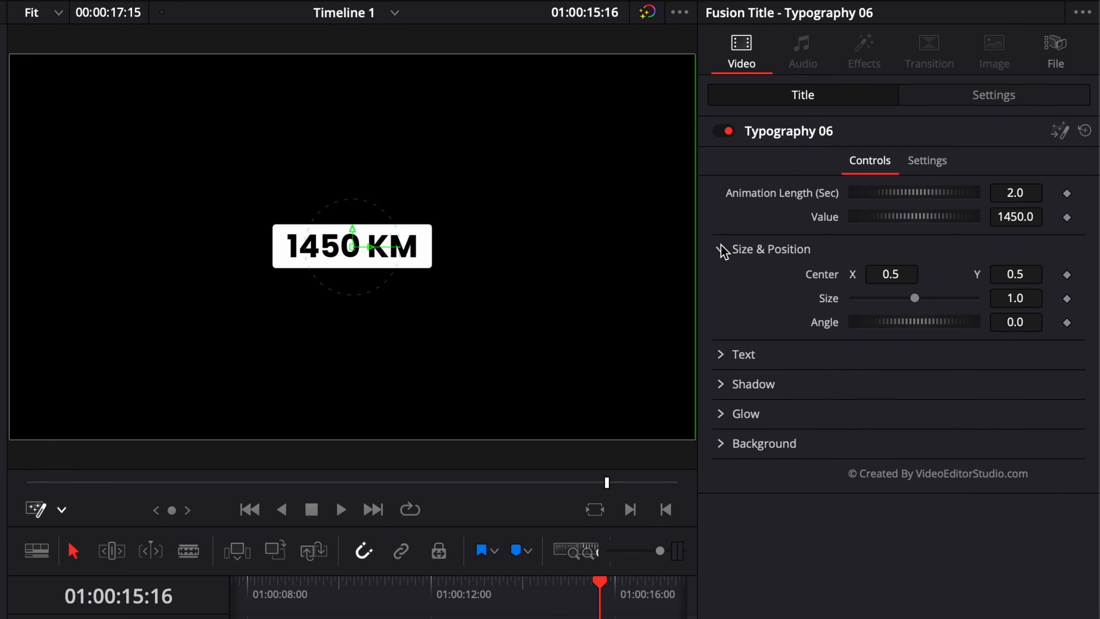
{"action": "left_click", "coordinate": [722, 250]}
{"action": "left_click", "coordinate": [721, 279]}
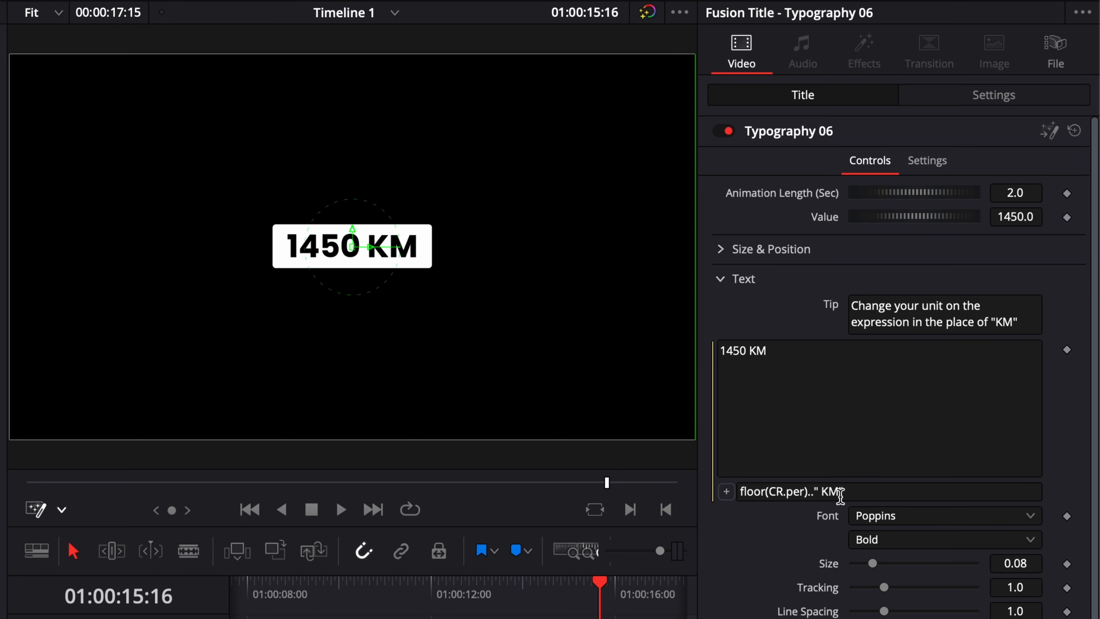
{"action": "left_click", "coordinate": [837, 491]}
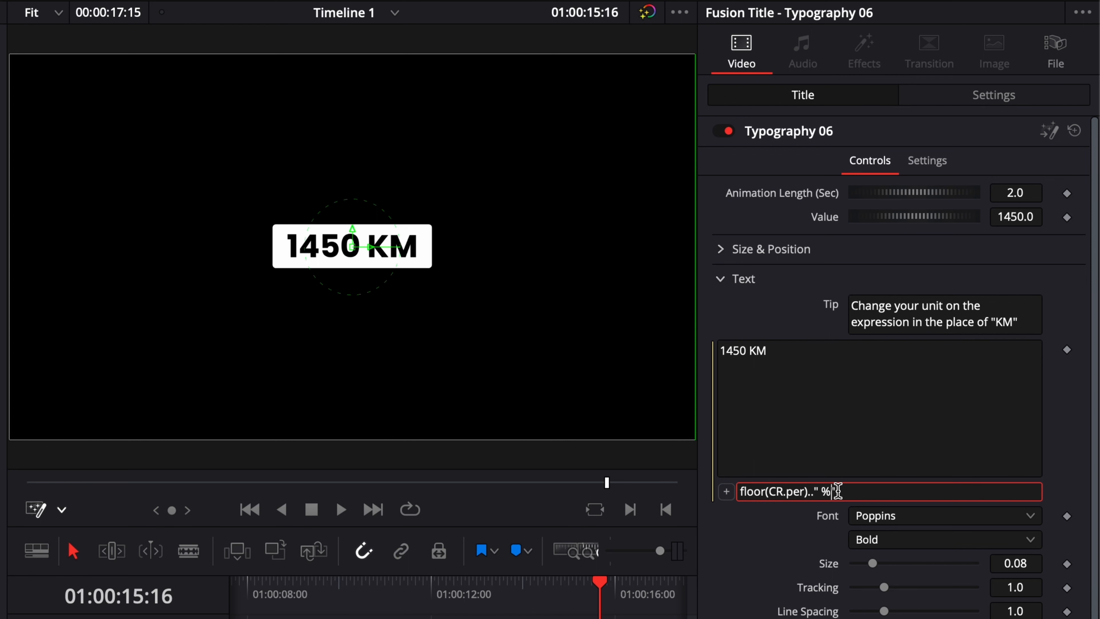
{"action": "key", "text": "Return"}
{"action": "double_click", "coordinate": [826, 492]}
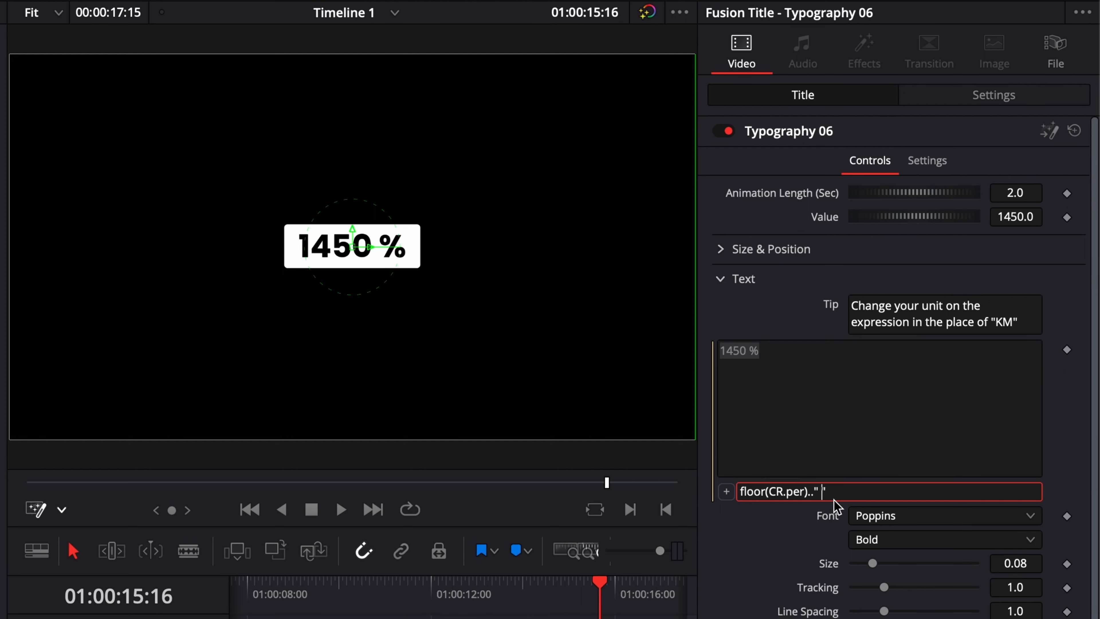
{"action": "key", "text": "Return"}
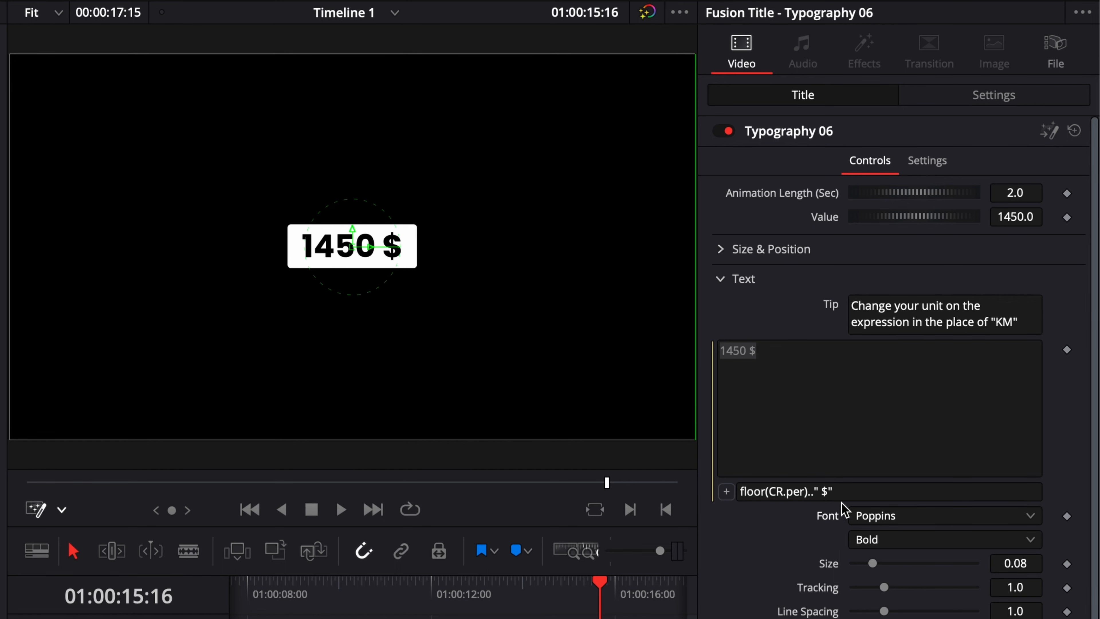
{"action": "left_click", "coordinate": [811, 405]}
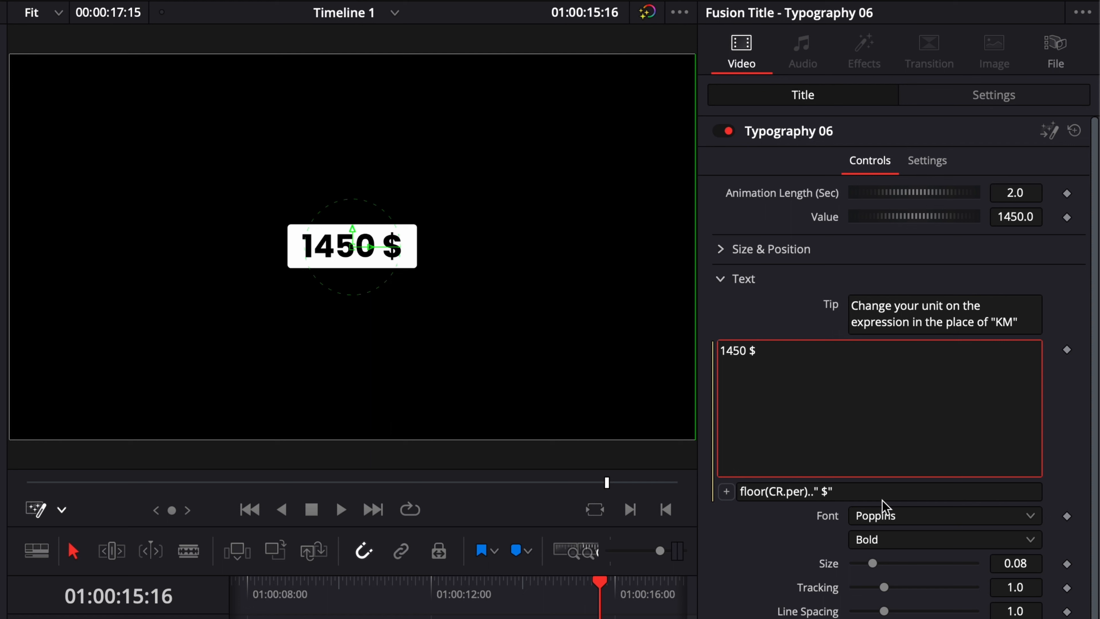
Set the title's Value to 6789 and collapse the Text section
{"action": "left_click", "coordinate": [1019, 216]}
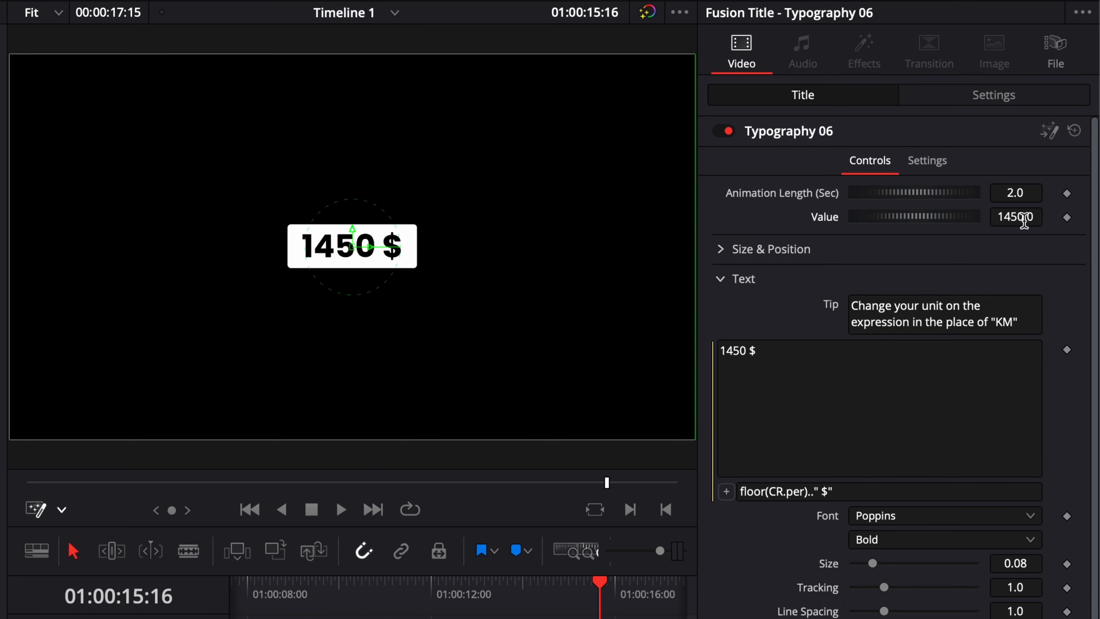
{"action": "type", "text": "6789"}
{"action": "key", "text": "Return"}
{"action": "left_click", "coordinate": [720, 278]}
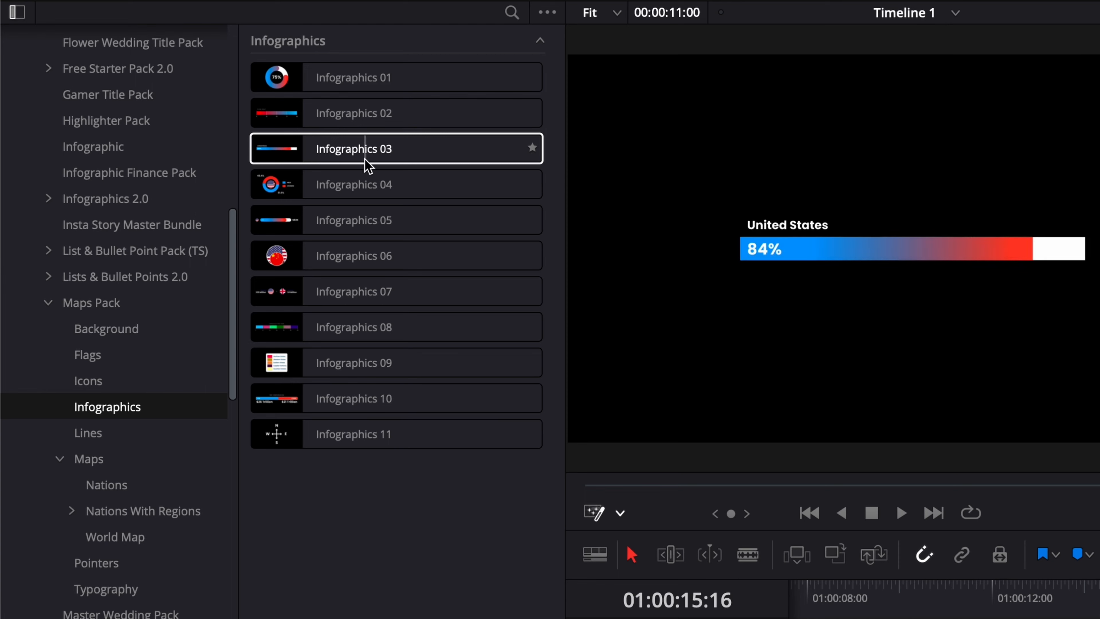
Add the Maps Pack Infographics 04 title to a track above the map clips
{"action": "left_click_drag", "start_coordinate": [316, 190], "coordinate": [817, 618]}
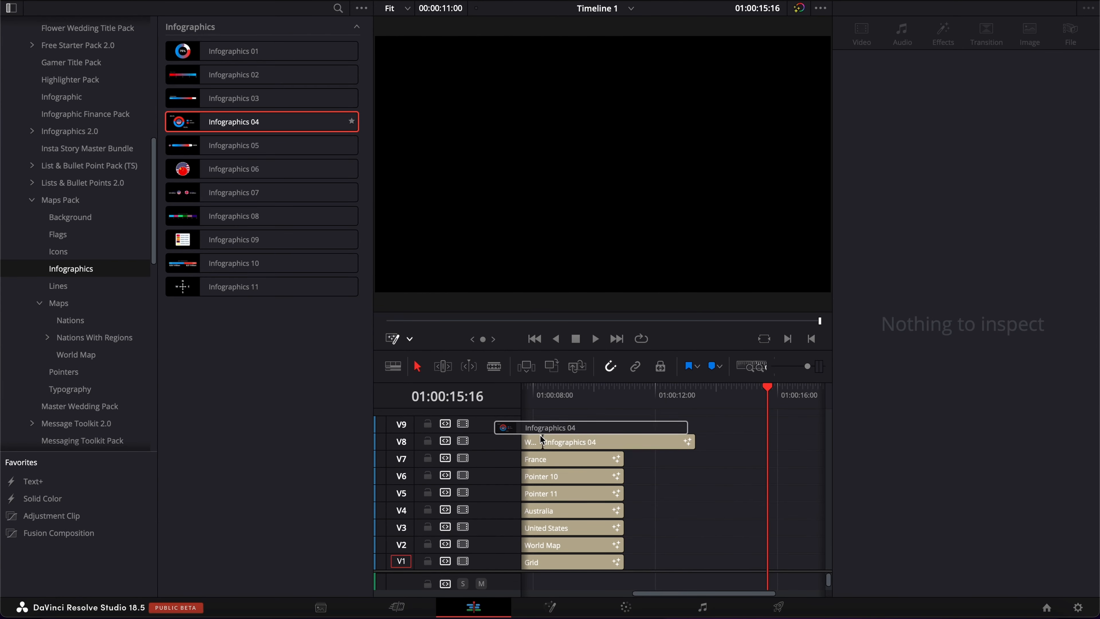
{"action": "left_click_drag", "start_coordinate": [540, 435], "coordinate": [537, 419]}
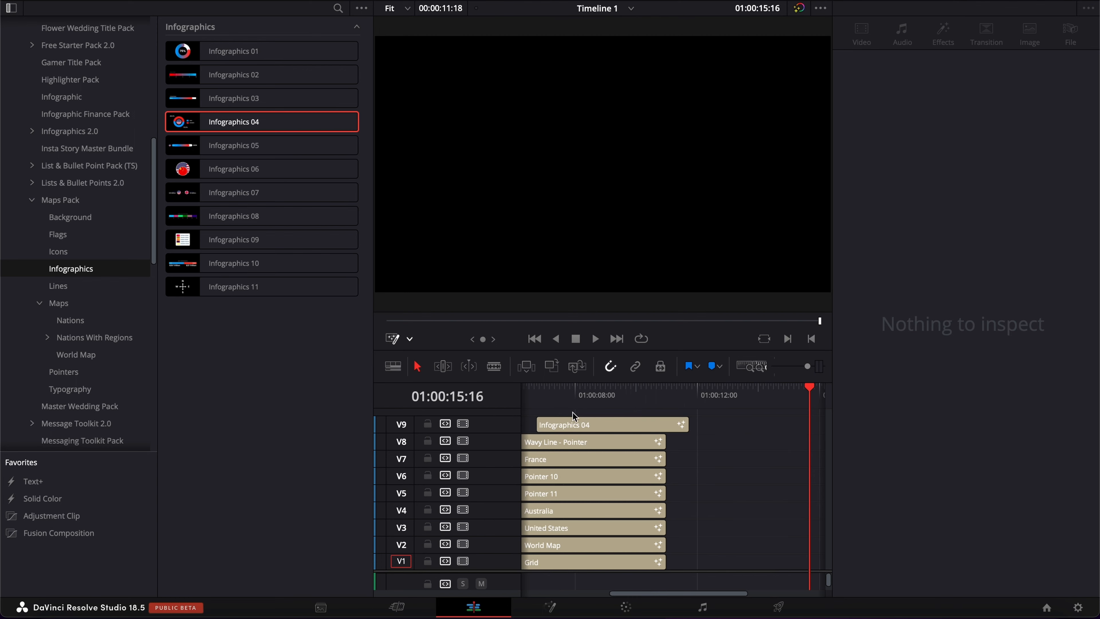
{"action": "left_click", "coordinate": [582, 395]}
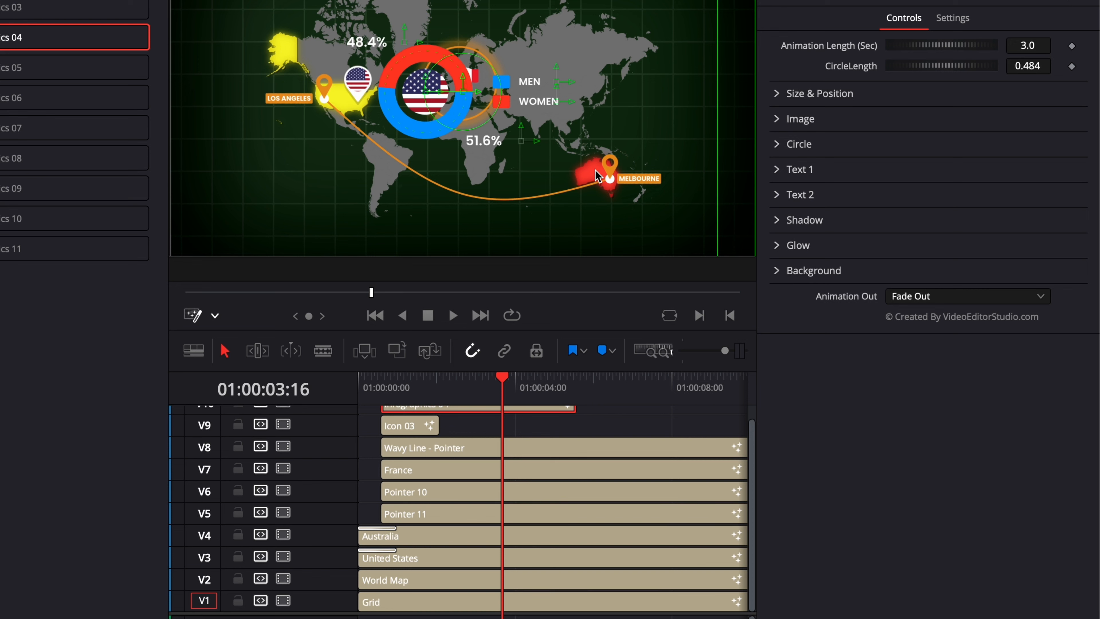
Set the infographic's two circle colors by sampling the yellow USA and the red Australia from the map
{"action": "left_click", "coordinate": [776, 145]}
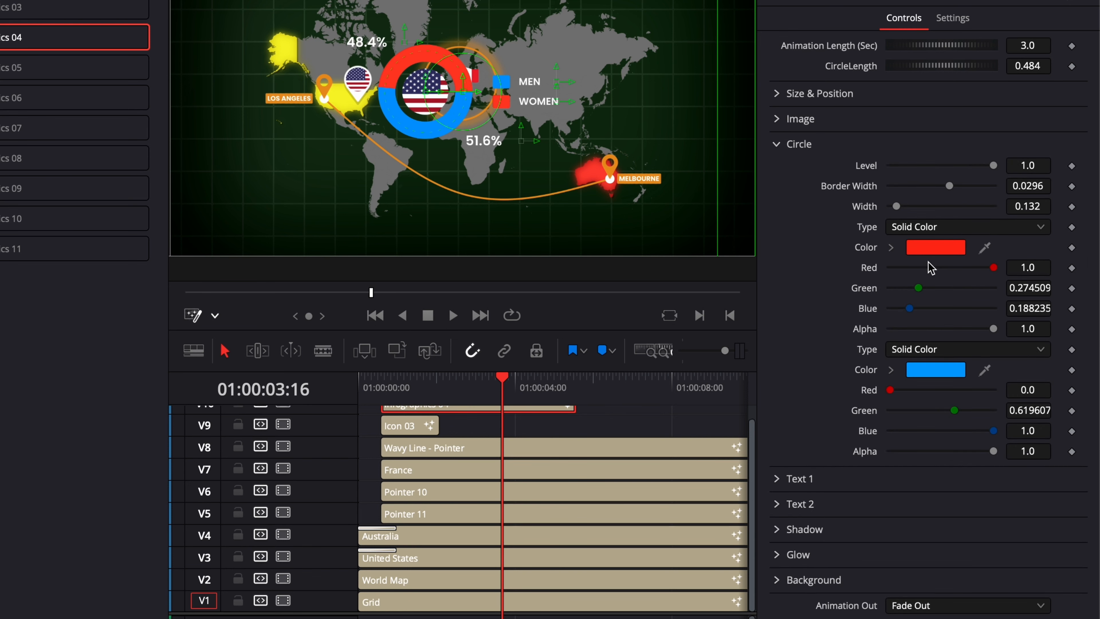
{"action": "left_click", "coordinate": [945, 251]}
{"action": "left_click", "coordinate": [903, 561]}
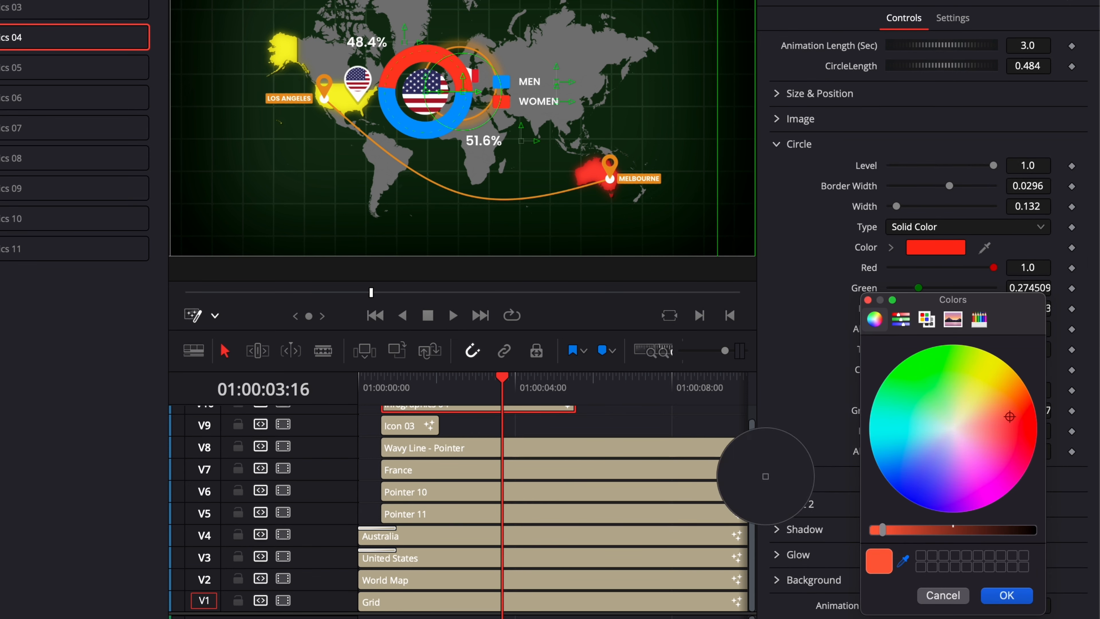
{"action": "left_click", "coordinate": [353, 100]}
{"action": "left_click", "coordinate": [1017, 594]}
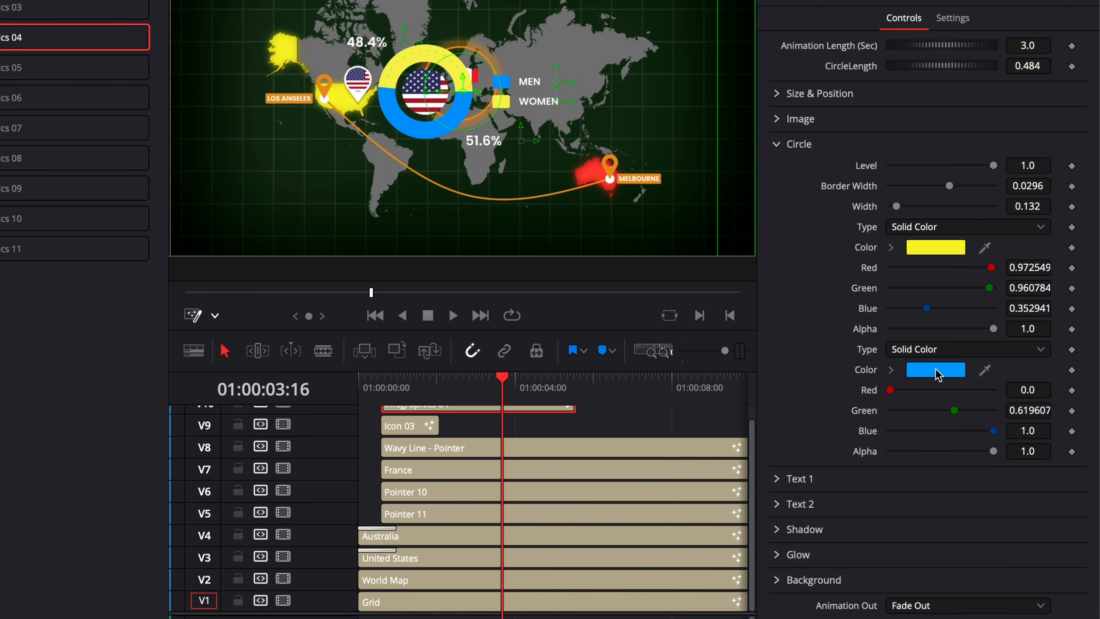
{"action": "left_click", "coordinate": [937, 369]}
{"action": "left_click", "coordinate": [903, 563]}
{"action": "left_click", "coordinate": [593, 173]}
{"action": "left_click", "coordinate": [1007, 595]}
Move the infographic to about Center X 0.214 and set its Size to 0.7
{"action": "left_click_drag", "start_coordinate": [941, 136], "coordinate": [888, 109]}
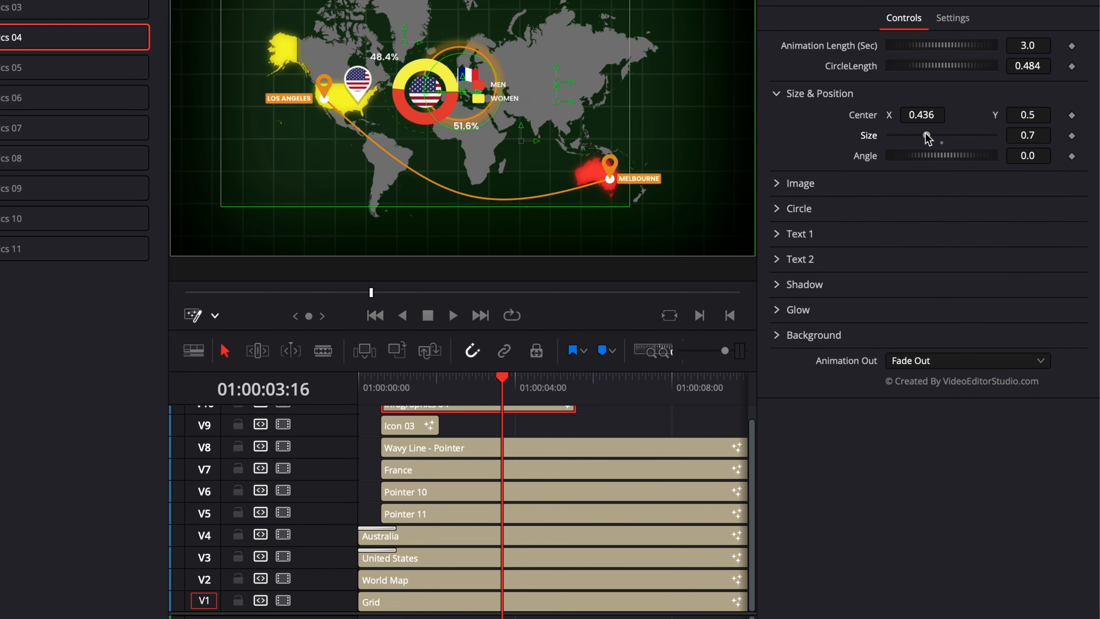
{"action": "left_click_drag", "start_coordinate": [1036, 119], "coordinate": [989, 120]}
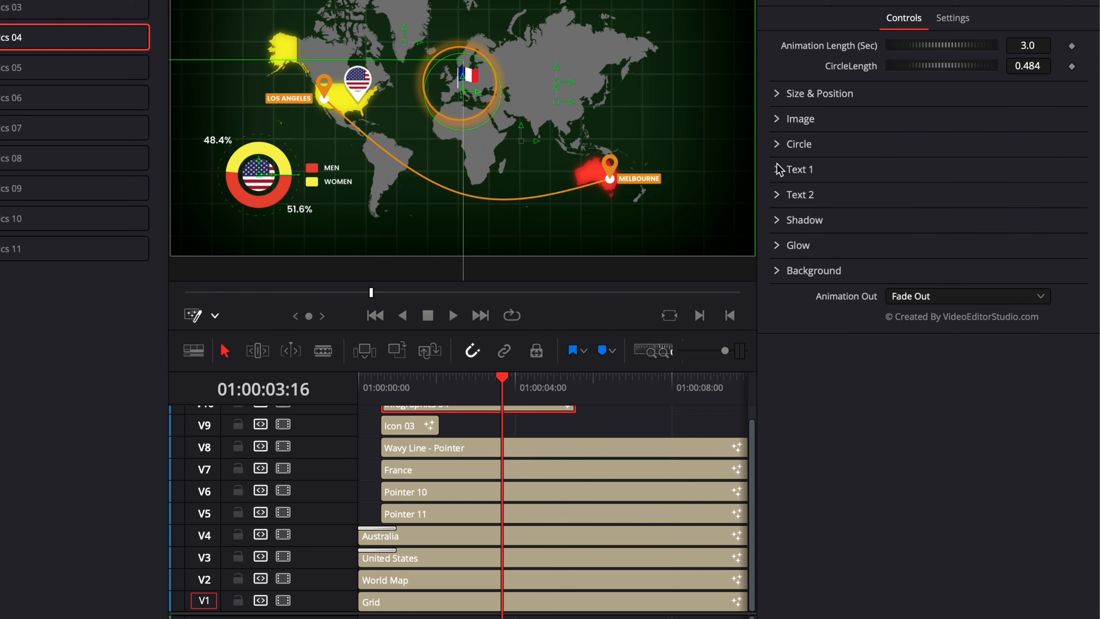
Rename the infographic's legend labels to AU and USA
{"action": "left_click", "coordinate": [776, 164]}
{"action": "left_click", "coordinate": [807, 214]}
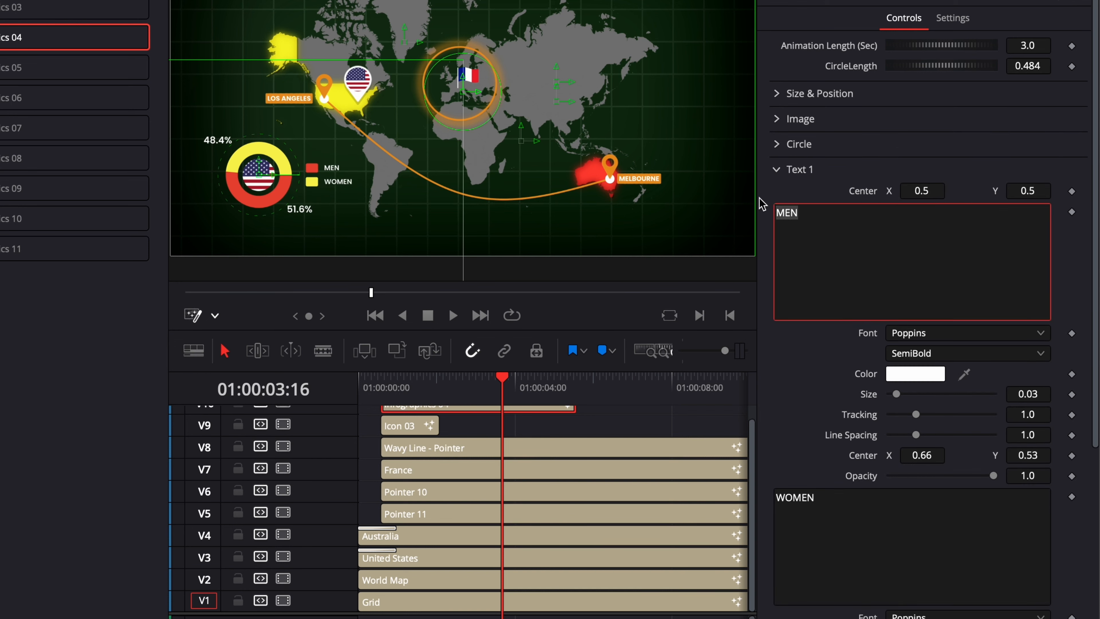
{"action": "type", "text": "AU"}
{"action": "double_click", "coordinate": [825, 499]}
{"action": "type", "text": "USA"}
Delete the Infographics 04 clip from the timeline
{"action": "left_click", "coordinate": [676, 425]}
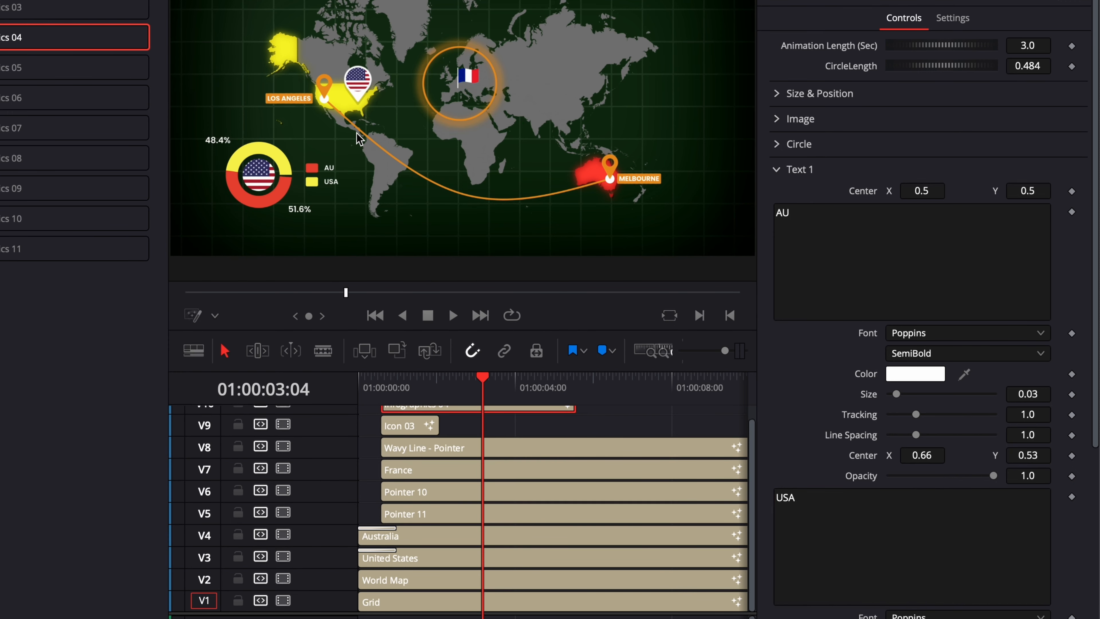
{"action": "key", "text": "Delete"}
{"action": "scroll", "coordinate": [486, 419], "scroll_direction": "up", "scroll_amount": 1}
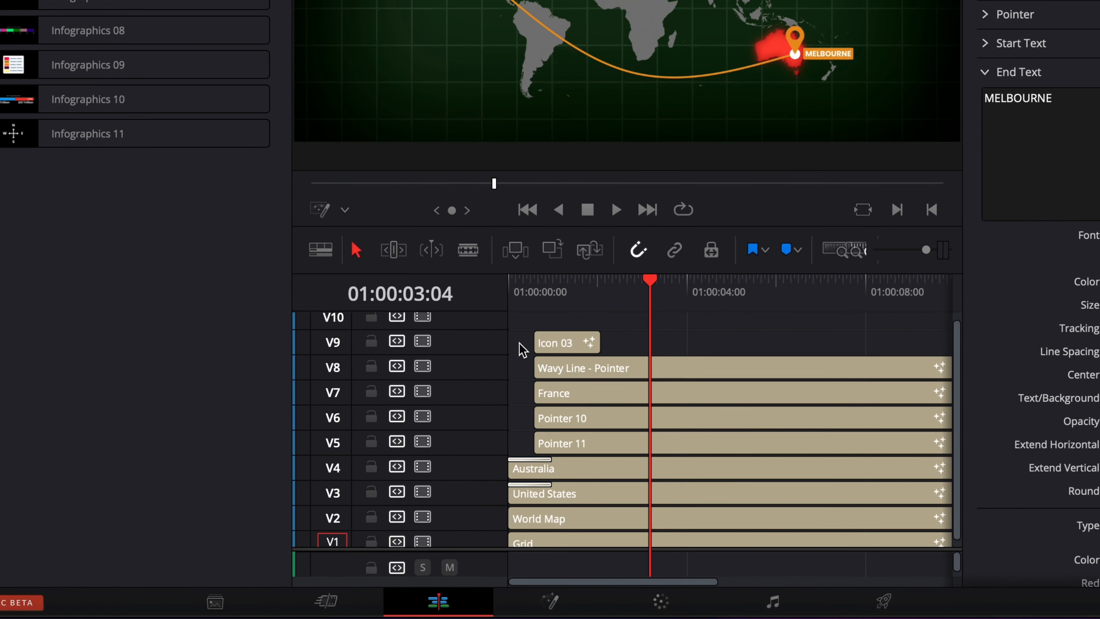
Select all the map clips and nest them into a new compound clip
{"action": "left_click_drag", "start_coordinate": [529, 428], "coordinate": [621, 484]}
{"action": "left_click_drag", "start_coordinate": [653, 426], "coordinate": [709, 574]}
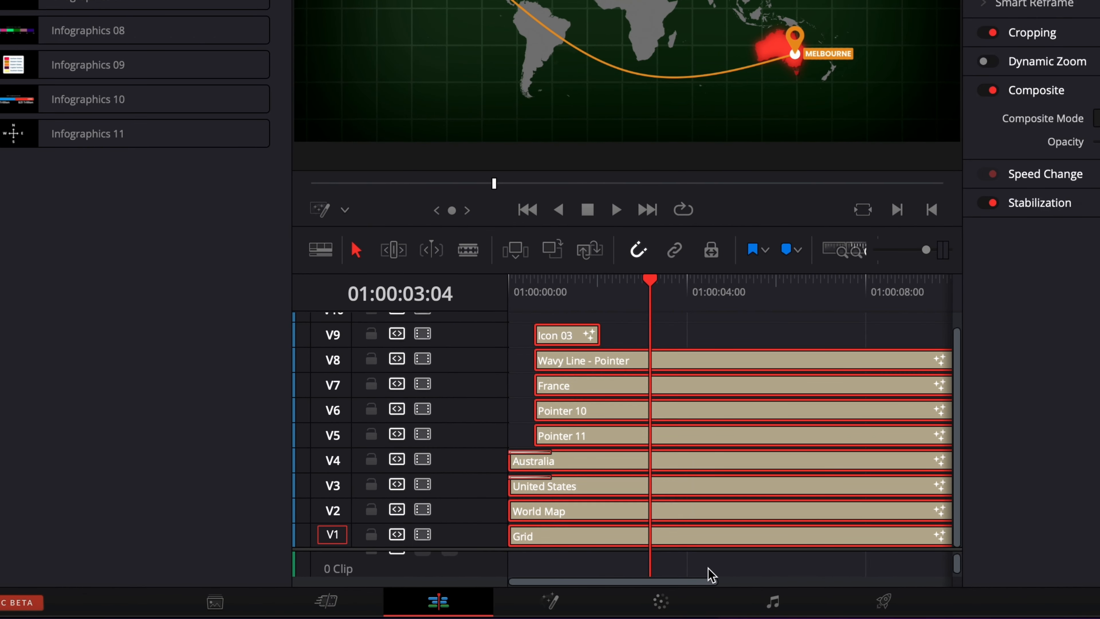
{"action": "right_click", "coordinate": [610, 469]}
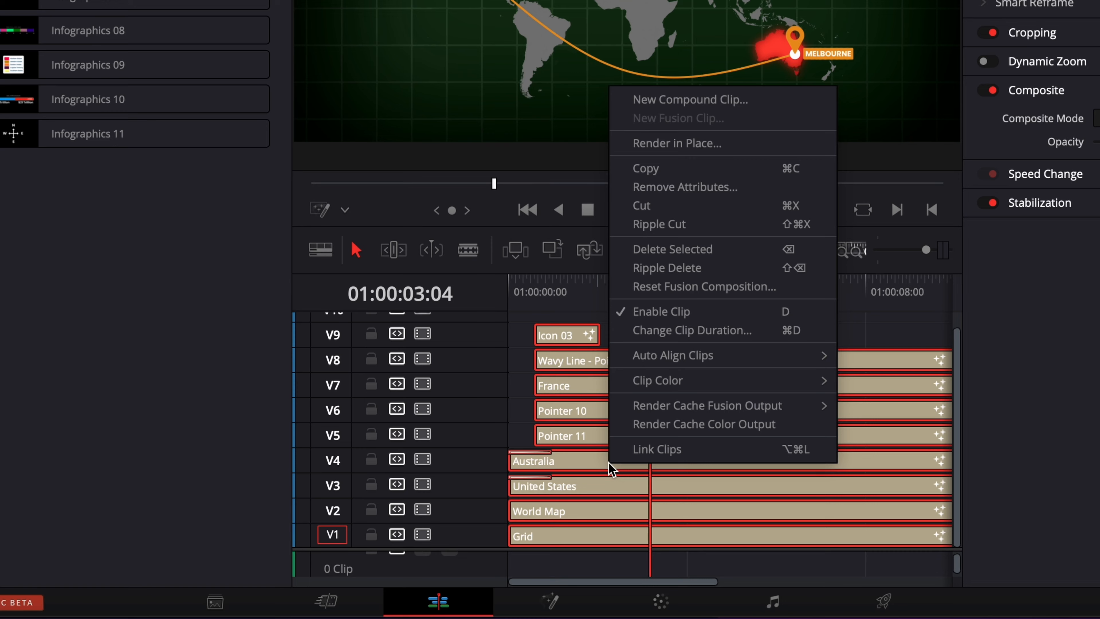
{"action": "left_click", "coordinate": [660, 104]}
{"action": "left_click", "coordinate": [679, 225]}
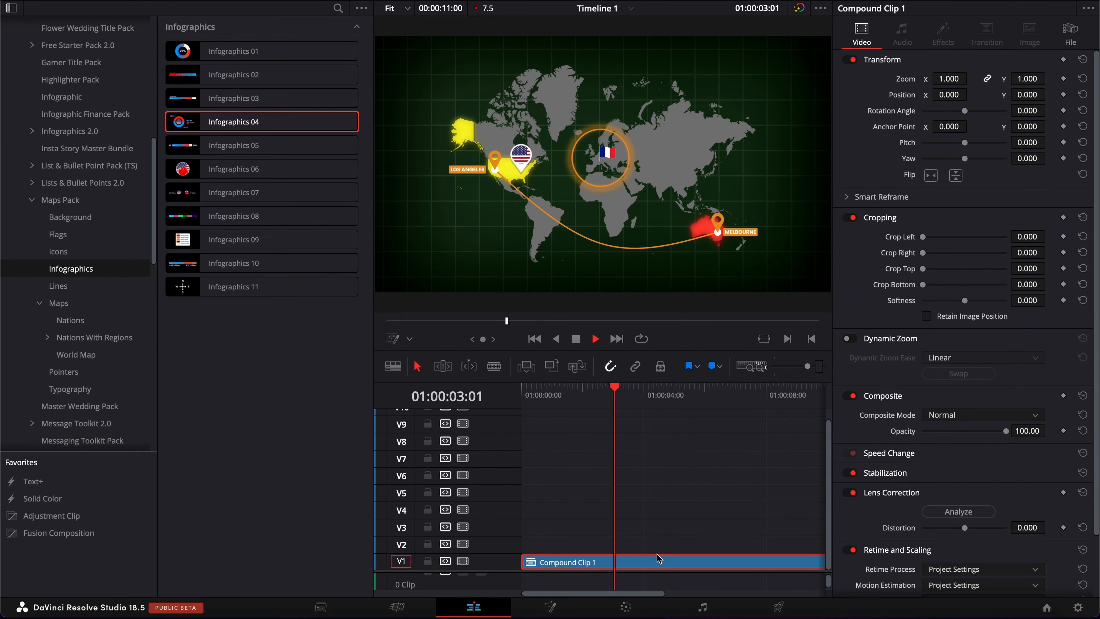
Render the compound clip in place as QuickTime Apple ProRes 422, saving it to the Desktop
{"action": "left_click", "coordinate": [658, 556]}
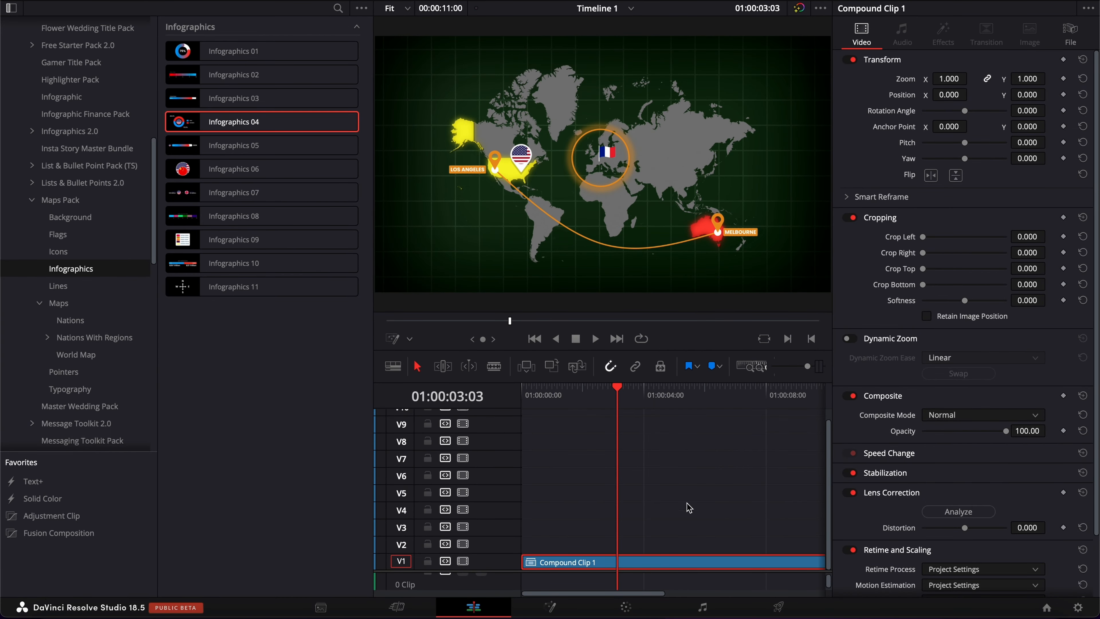
{"action": "right_click", "coordinate": [612, 565]}
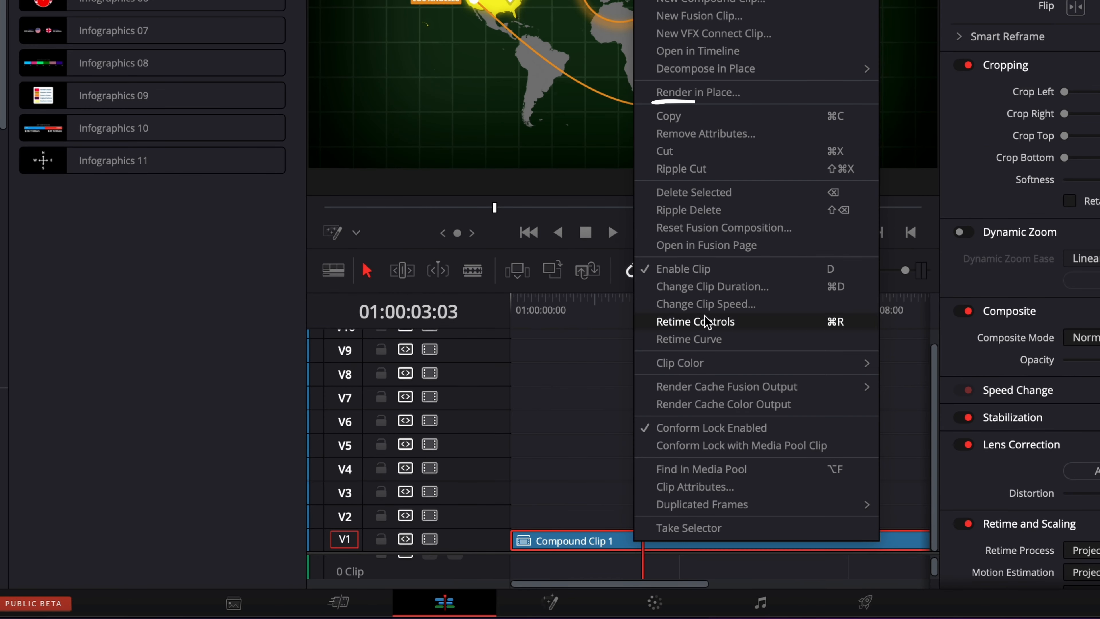
{"action": "left_click", "coordinate": [716, 93]}
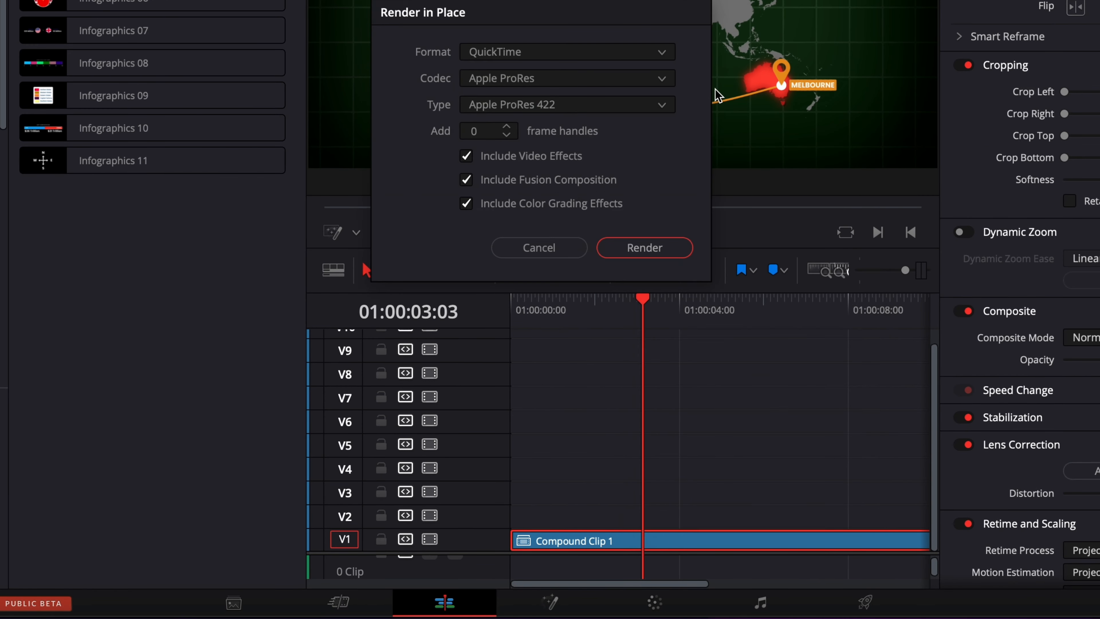
{"action": "left_click", "coordinate": [517, 59]}
{"action": "left_click", "coordinate": [518, 59]}
{"action": "left_click", "coordinate": [639, 249]}
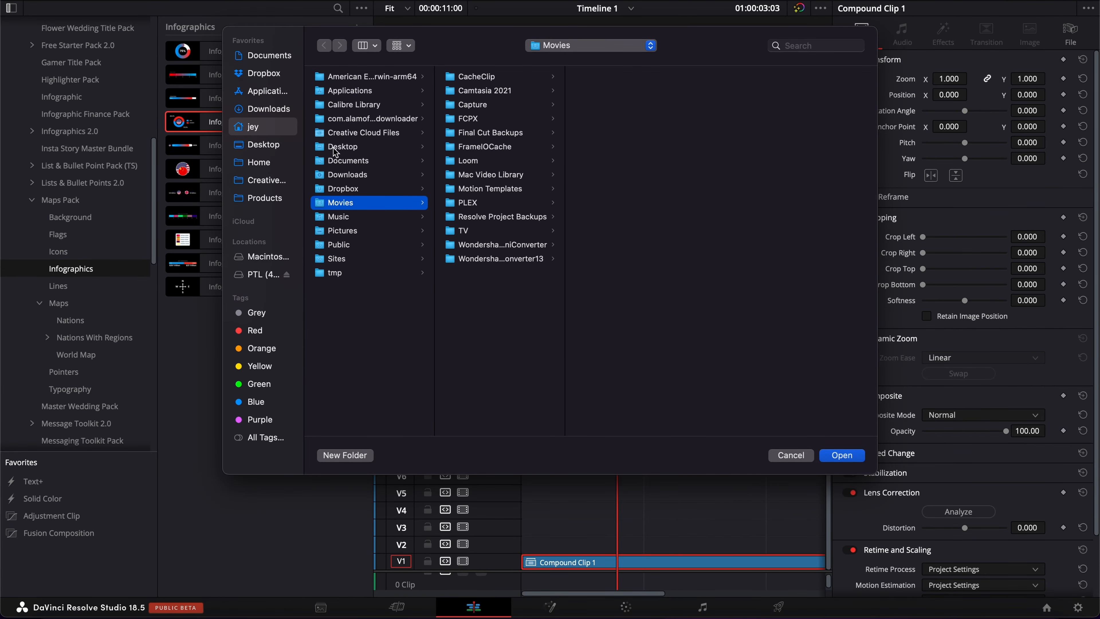
{"action": "left_click", "coordinate": [277, 151]}
{"action": "left_click", "coordinate": [840, 456]}
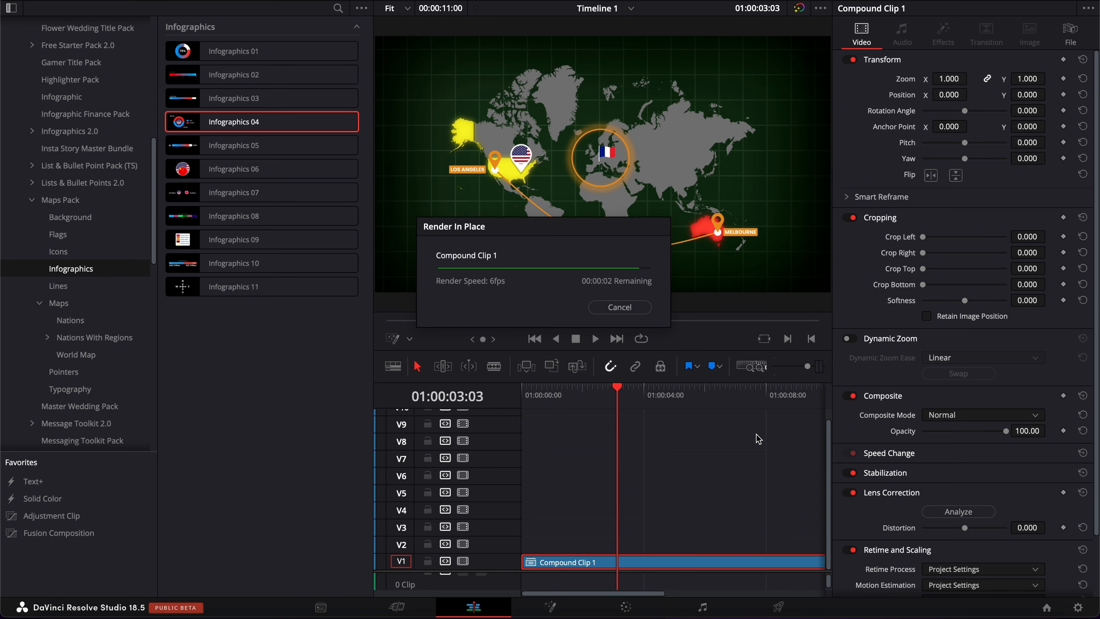
Play back the rendered map clip
{"action": "key", "text": "space"}
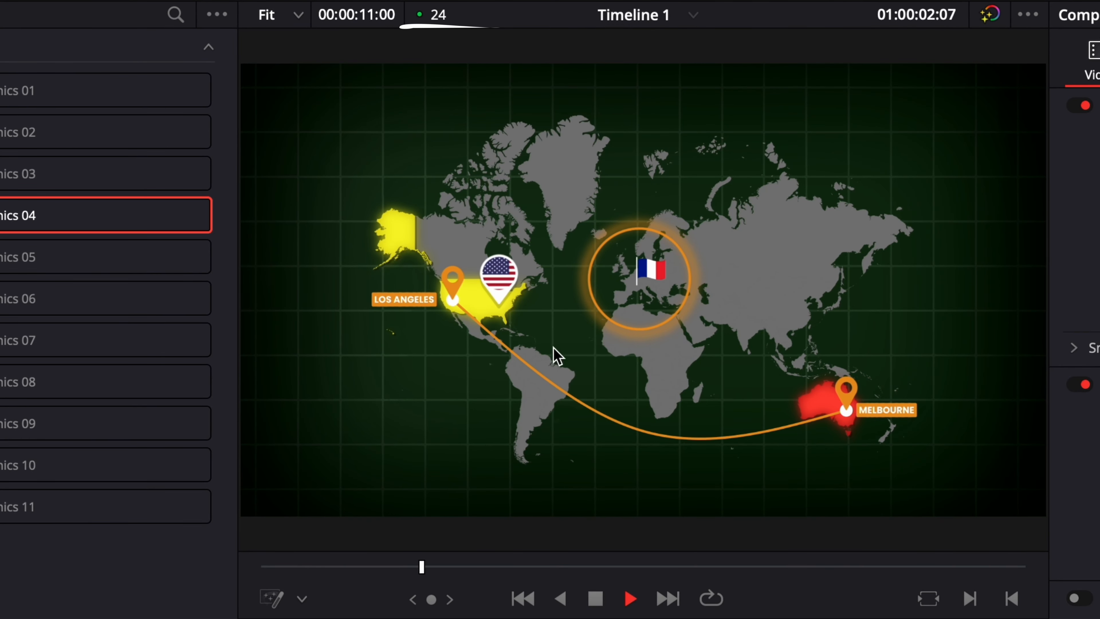
{"action": "key", "text": "space"}
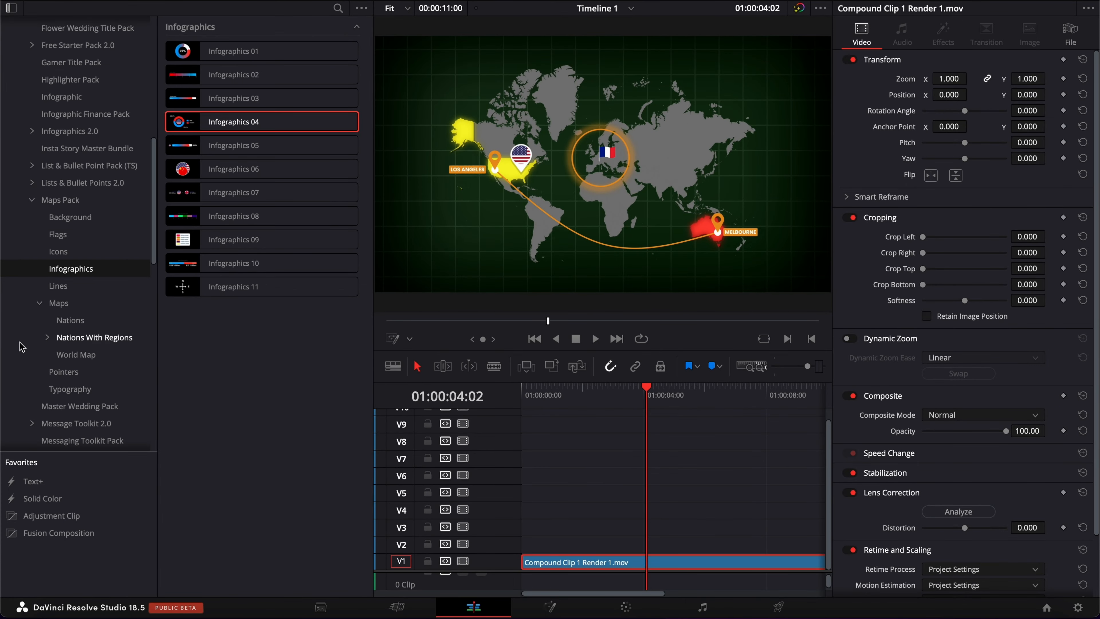
Apply the Maps Pack 3D Map Effect 07 to the rendered clip
{"action": "scroll", "coordinate": [22, 346], "scroll_direction": "down", "scroll_amount": 10}
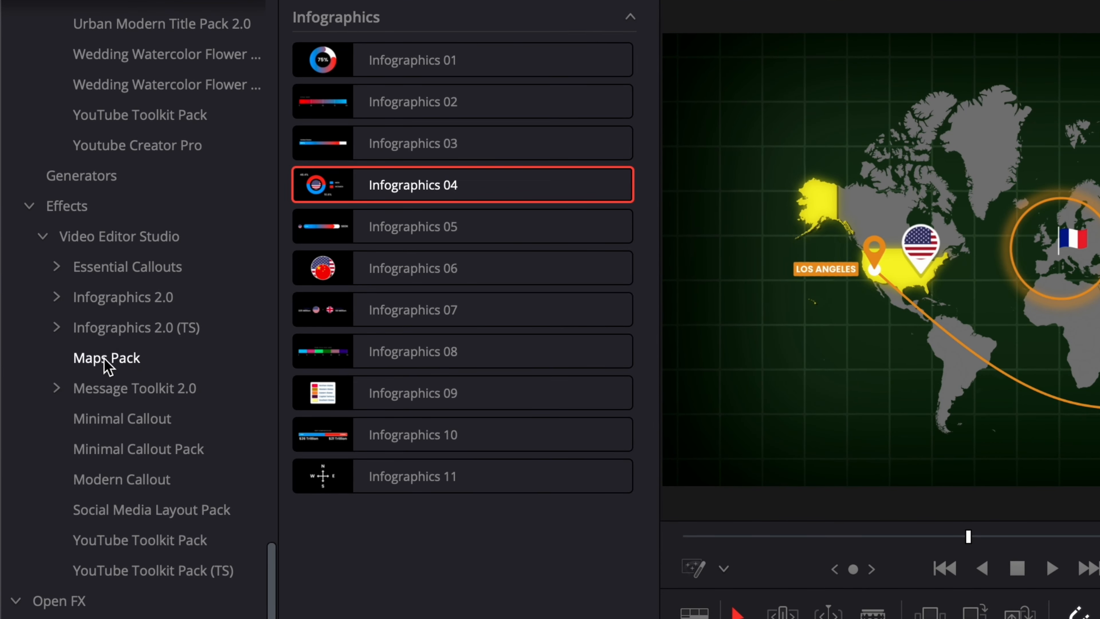
{"action": "left_click", "coordinate": [100, 363]}
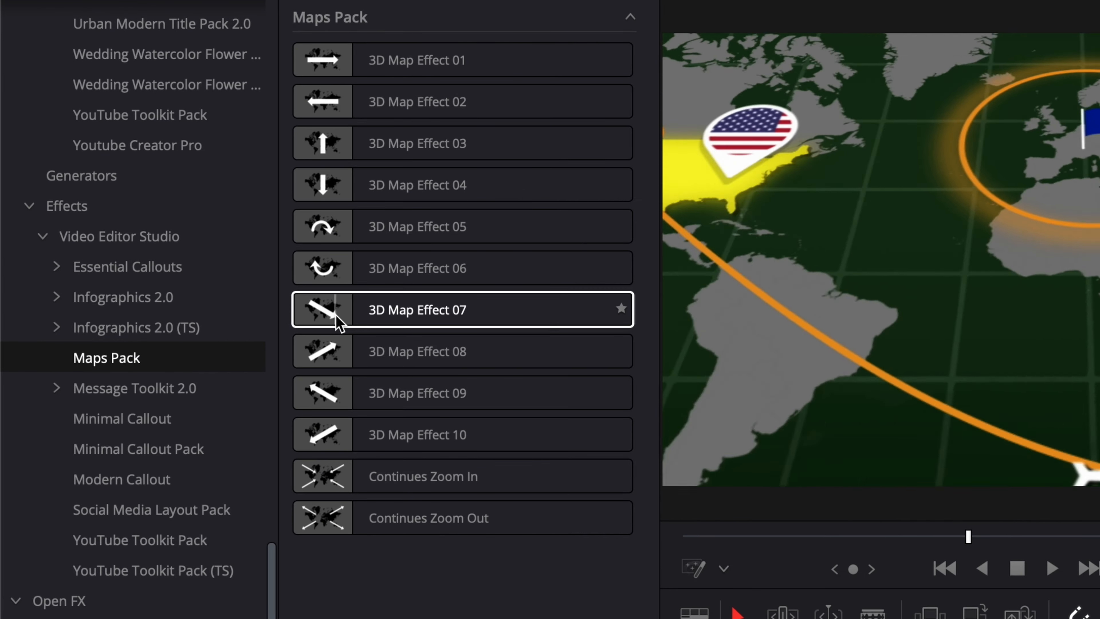
{"action": "left_click", "coordinate": [368, 321]}
{"action": "left_click_drag", "start_coordinate": [368, 320], "coordinate": [578, 566]}
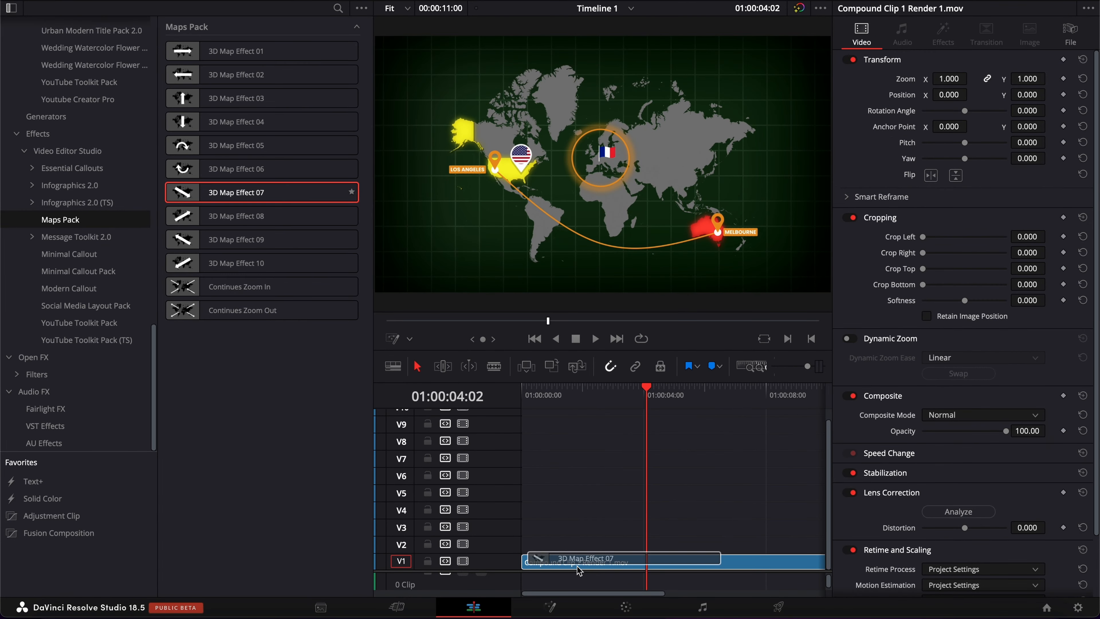
{"action": "key", "text": "Home"}
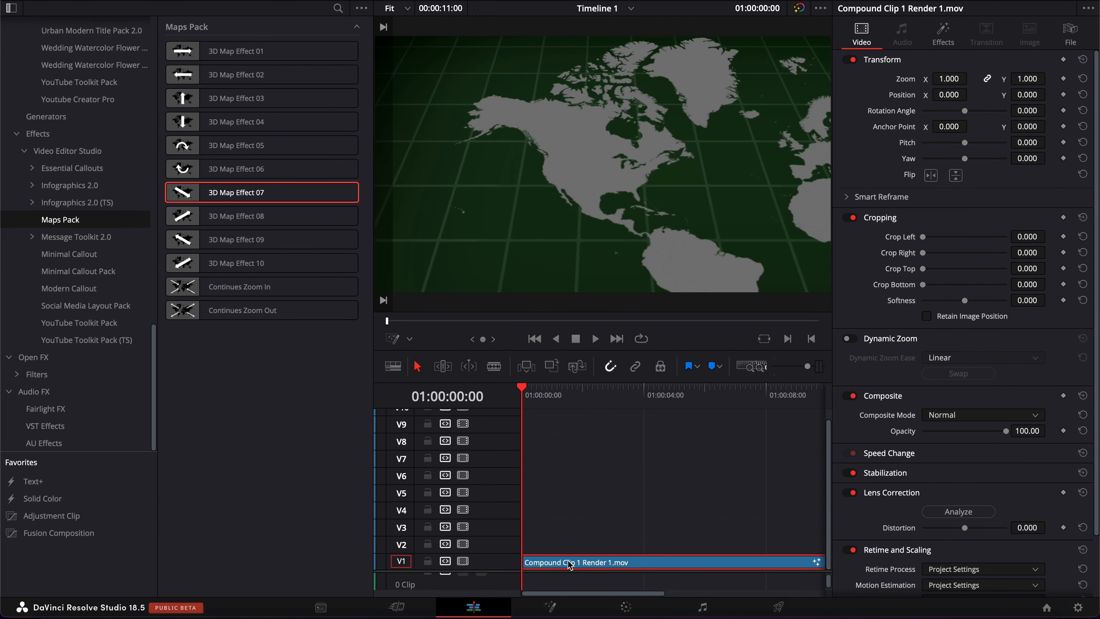
Preview the 3D map effect playback
{"action": "key", "text": "space"}
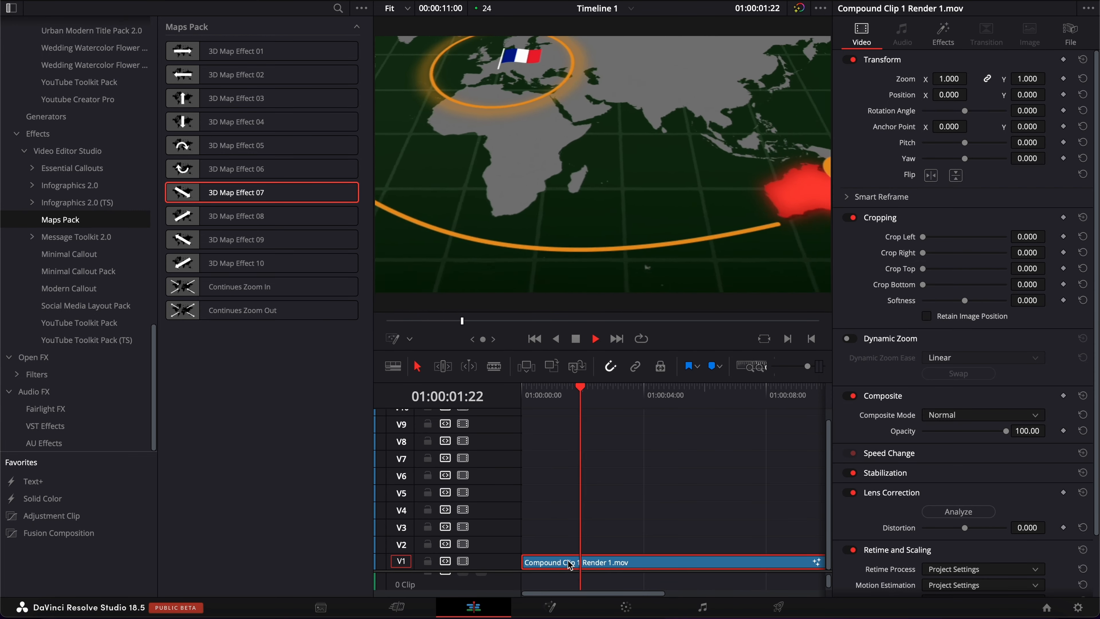
{"action": "key", "text": "space"}
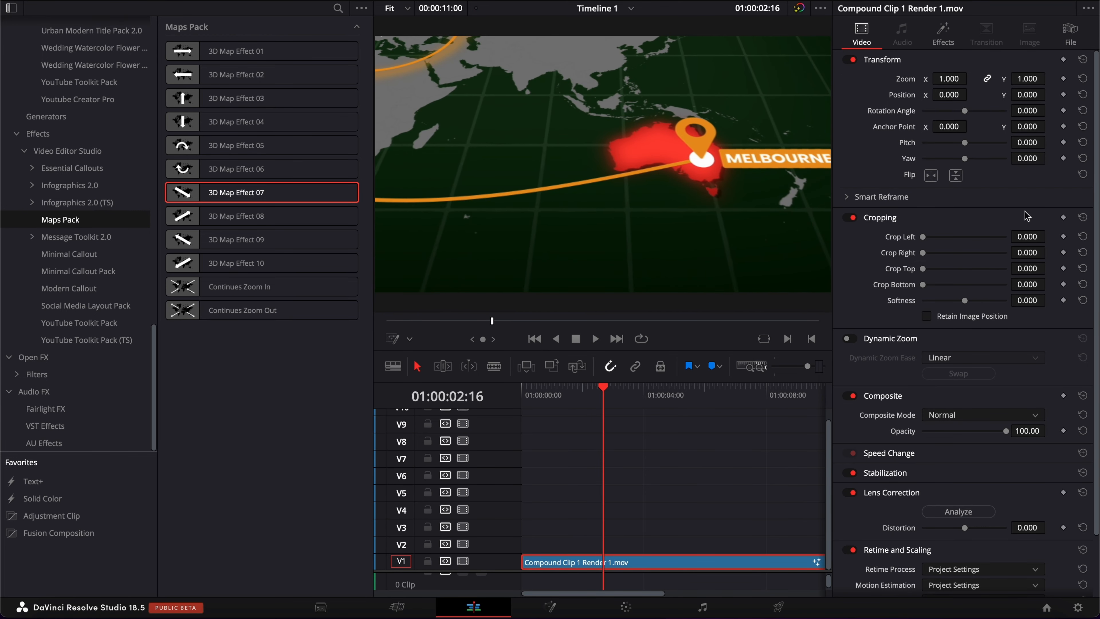
Open the 3D Map Effect 07 controls and set XPosition Offset to 0.9
{"action": "left_click", "coordinate": [943, 38]}
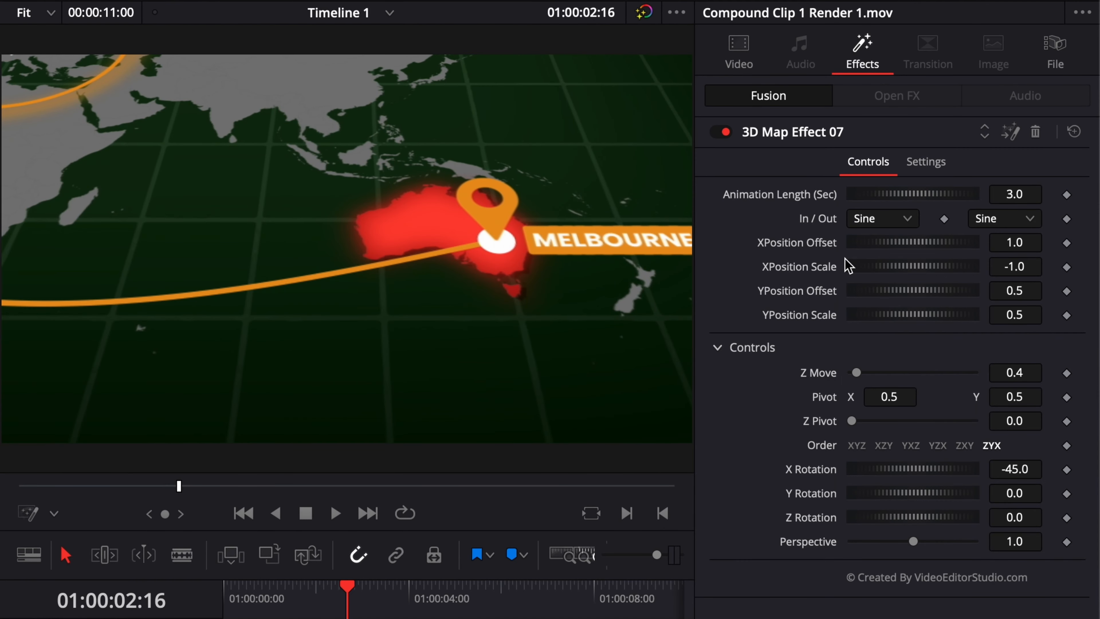
{"action": "key", "text": "Home"}
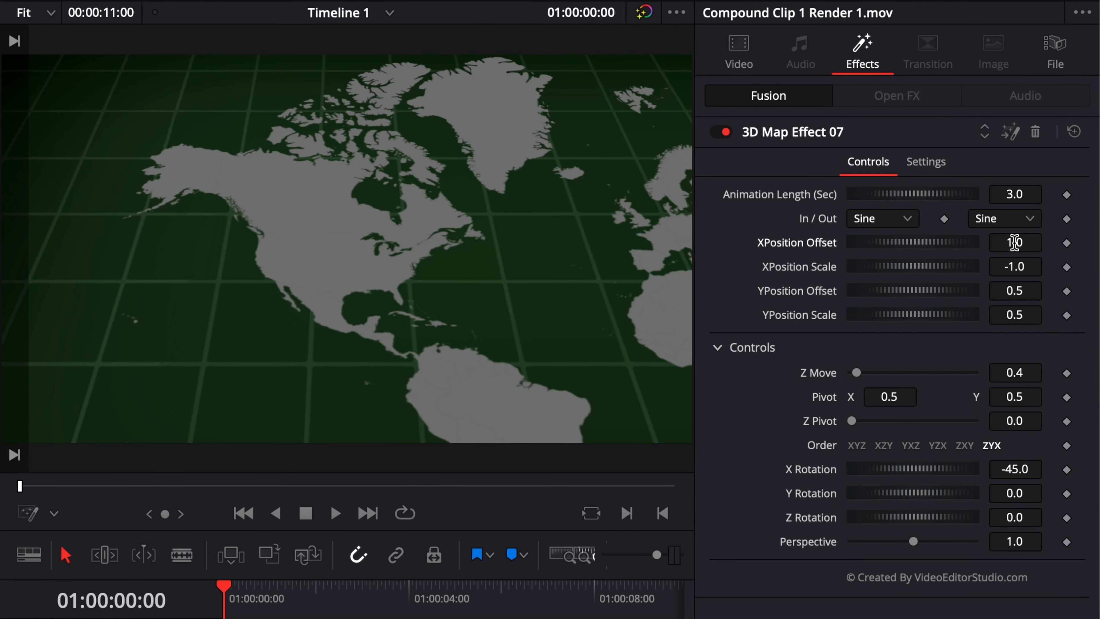
{"action": "left_click_drag", "start_coordinate": [1006, 249], "coordinate": [1003, 249]}
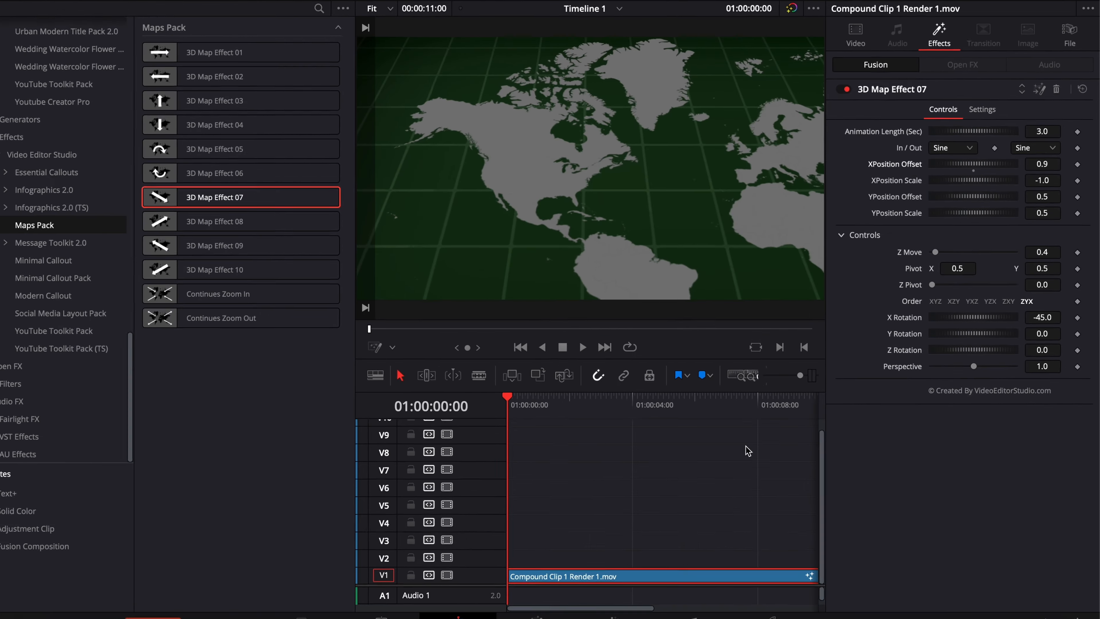
Adjust the effect's XPosition Scale and play back the clip
{"action": "left_click", "coordinate": [579, 607]}
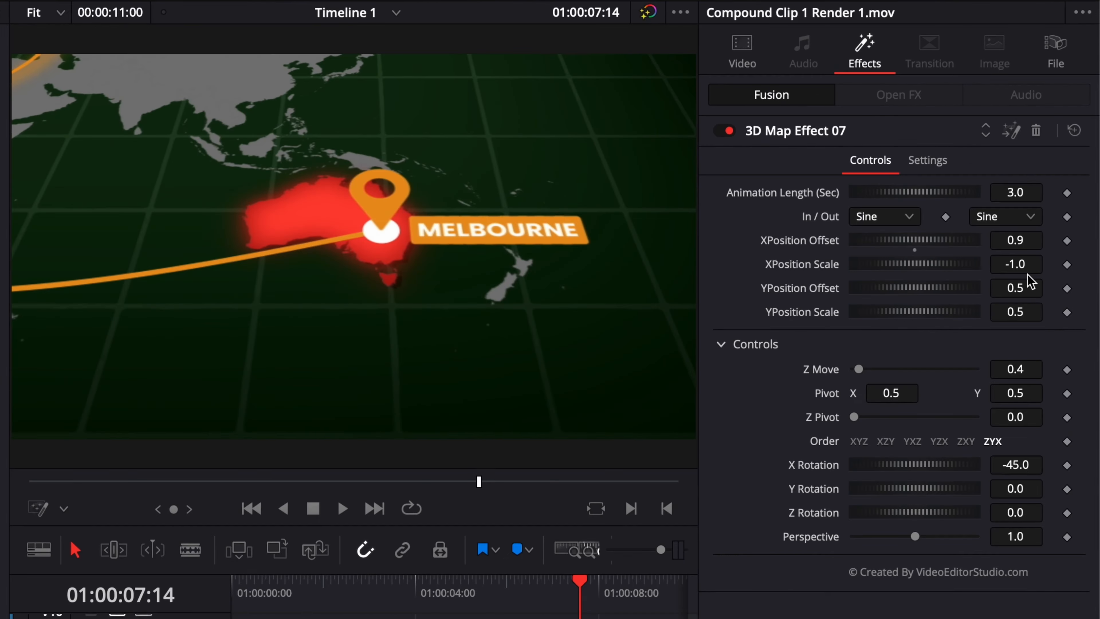
{"action": "left_click_drag", "start_coordinate": [1020, 264], "coordinate": [1039, 264]}
{"action": "key", "text": "space"}
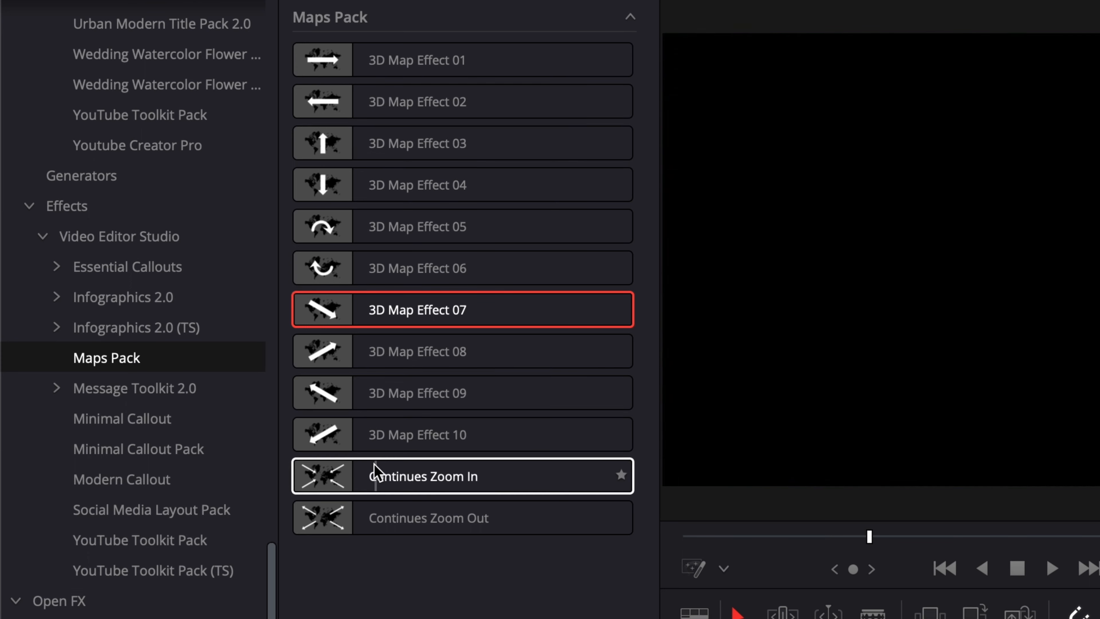
Apply the Continues Zoom In effect to the rendered clip and play it back
{"action": "left_click_drag", "start_coordinate": [369, 476], "coordinate": [850, 618]}
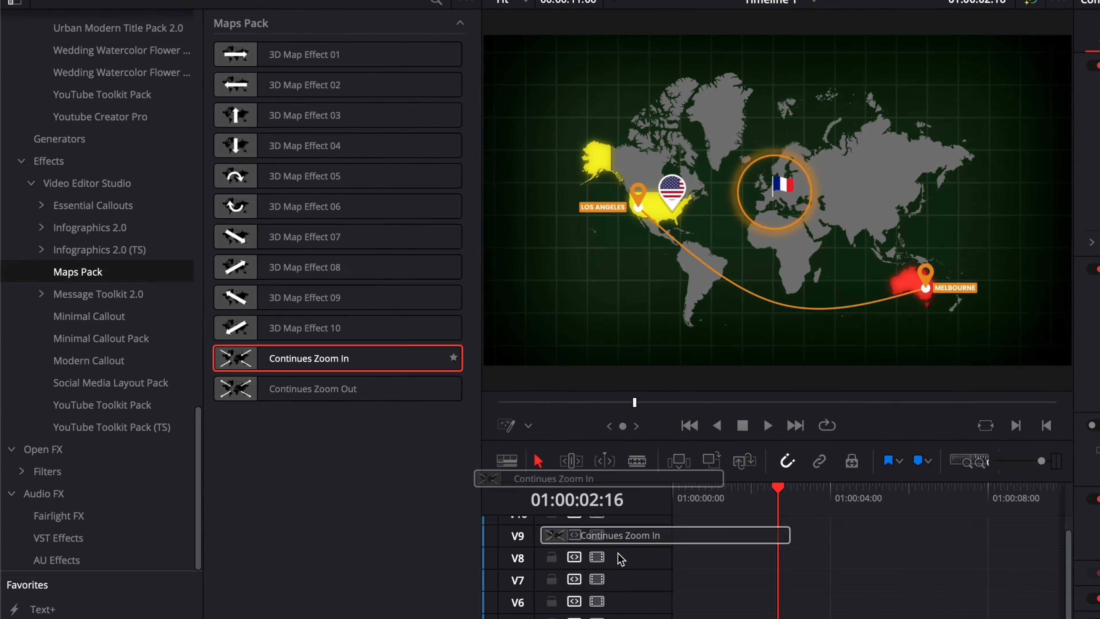
{"action": "left_click_drag", "start_coordinate": [621, 558], "coordinate": [754, 618]}
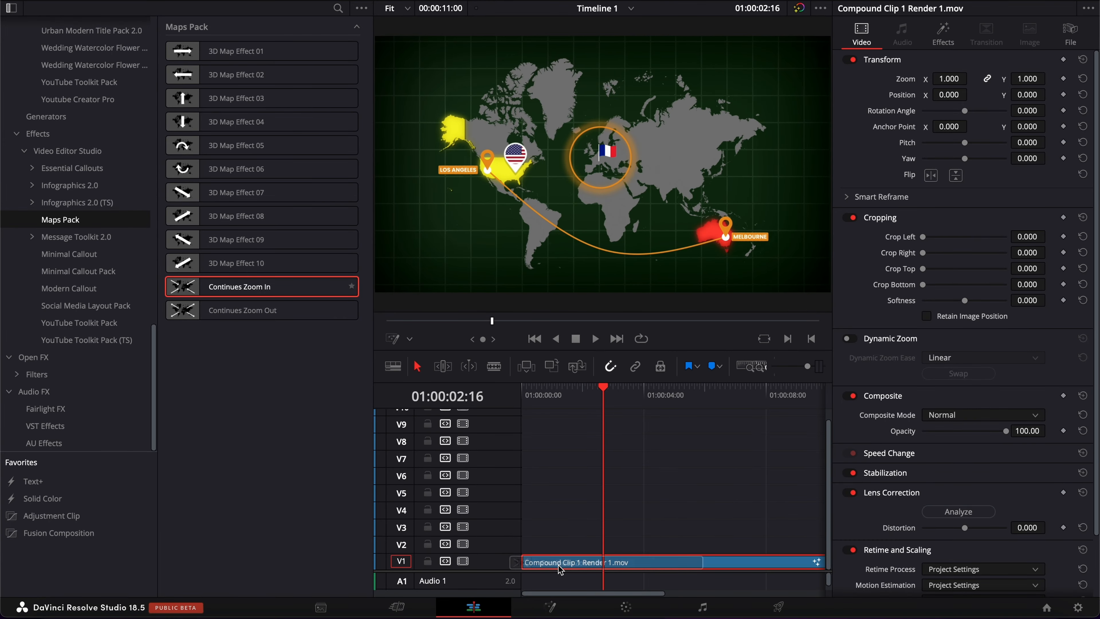
{"action": "left_click", "coordinate": [684, 496]}
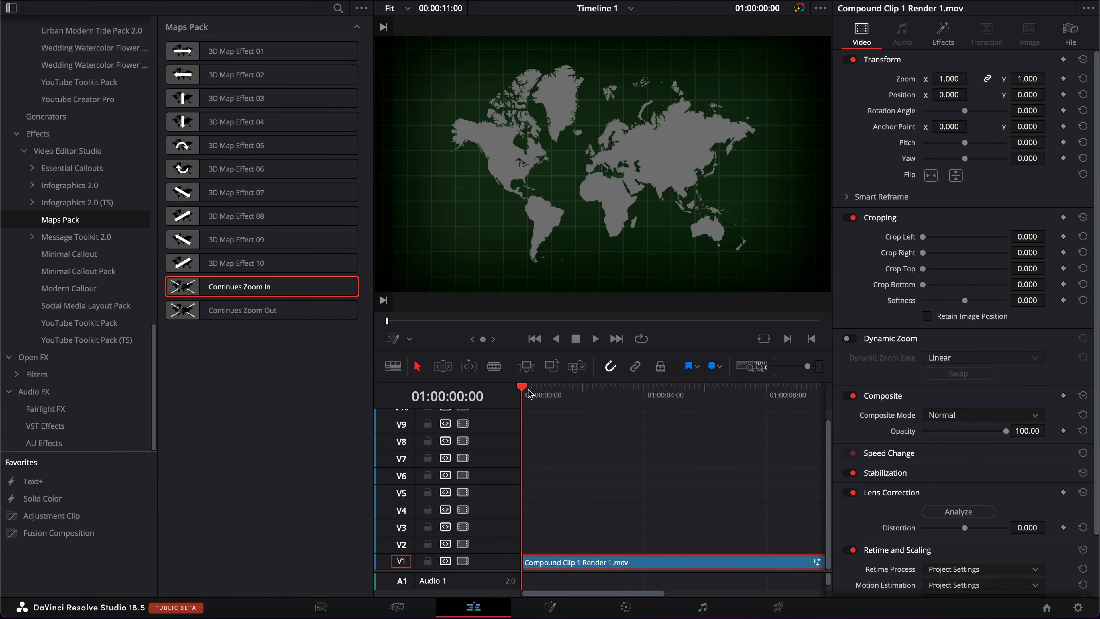
{"action": "key", "text": "space"}
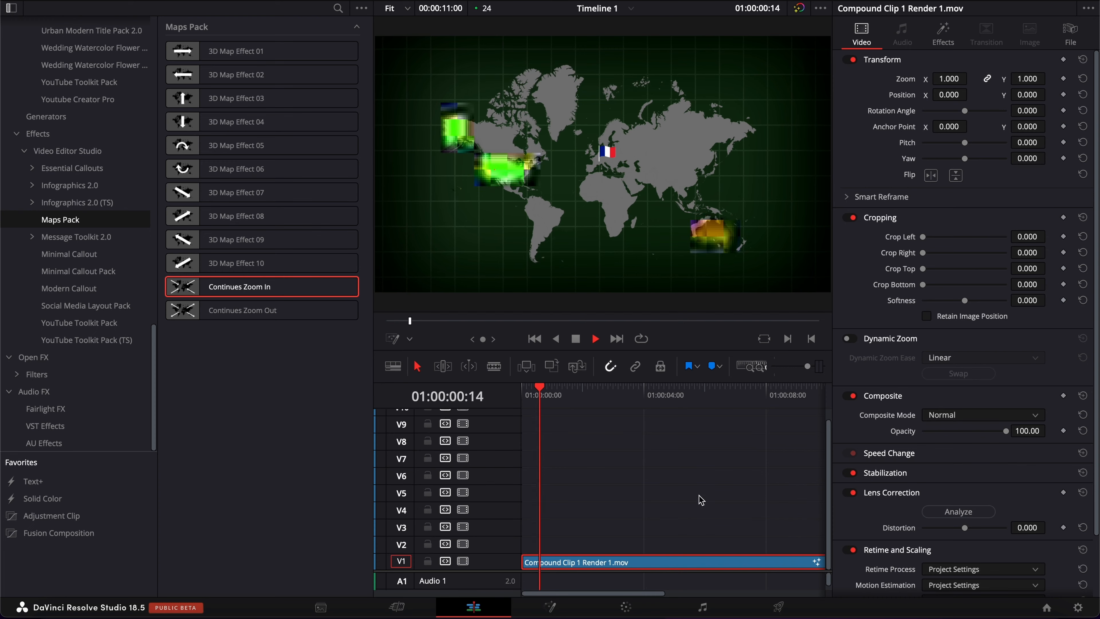